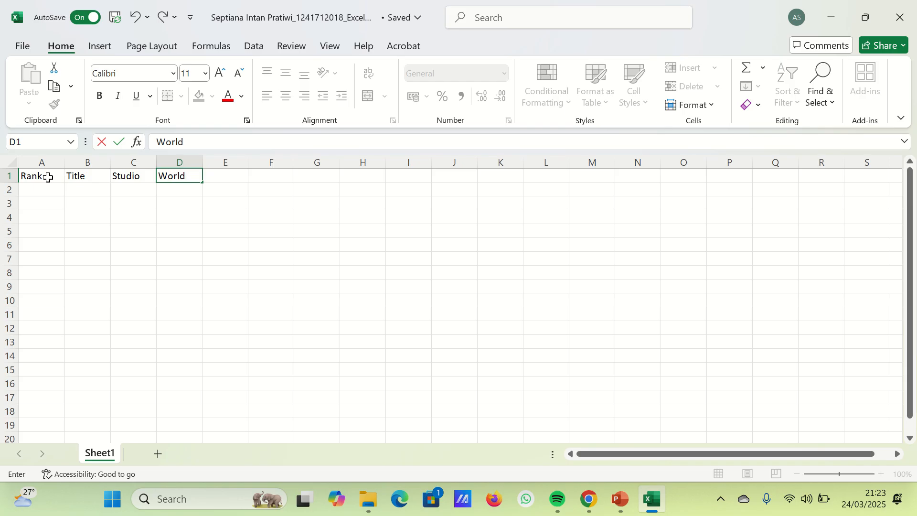
# - Complete the header row with Worldwide, Domestic, Overseas and Year in cells D1 to G1
pyautogui.write('wide')
pyautogui.press('Tab')
pyautogui.write('Dome')
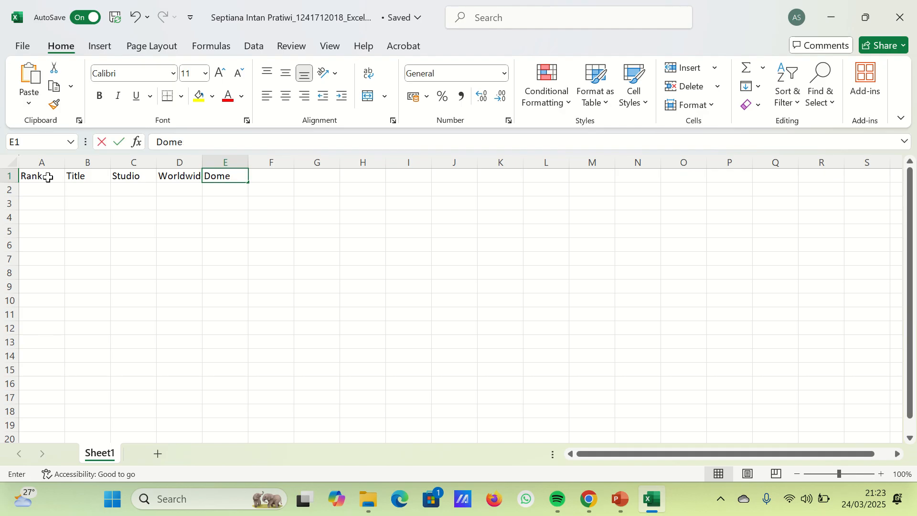
pyautogui.write('stic')
pyautogui.press('Tab')
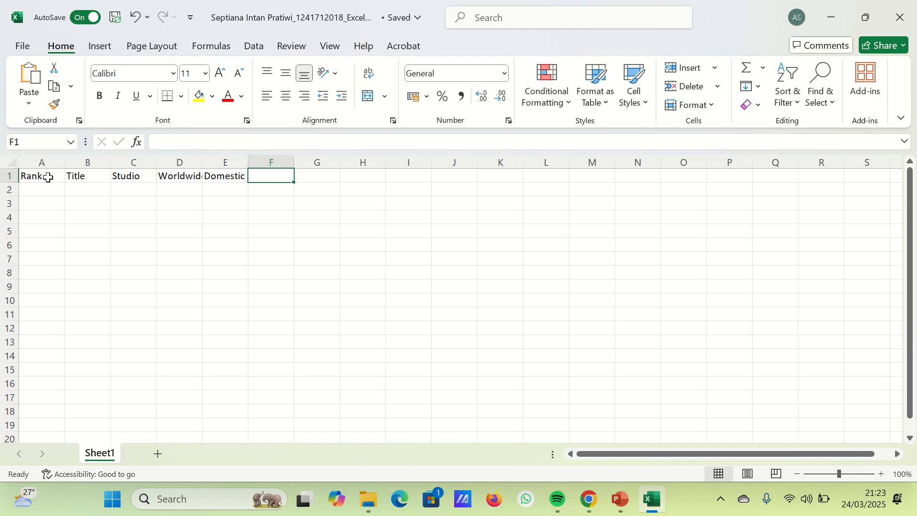
pyautogui.write('Overseas')
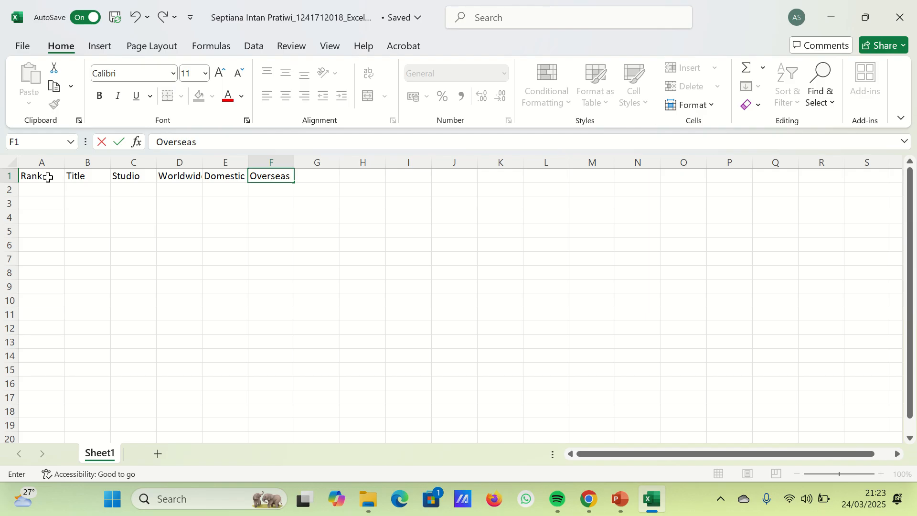
pyautogui.press('Tab')
pyautogui.write('Uear')
pyautogui.press('BackSpace')
pyautogui.press('BackSpace')
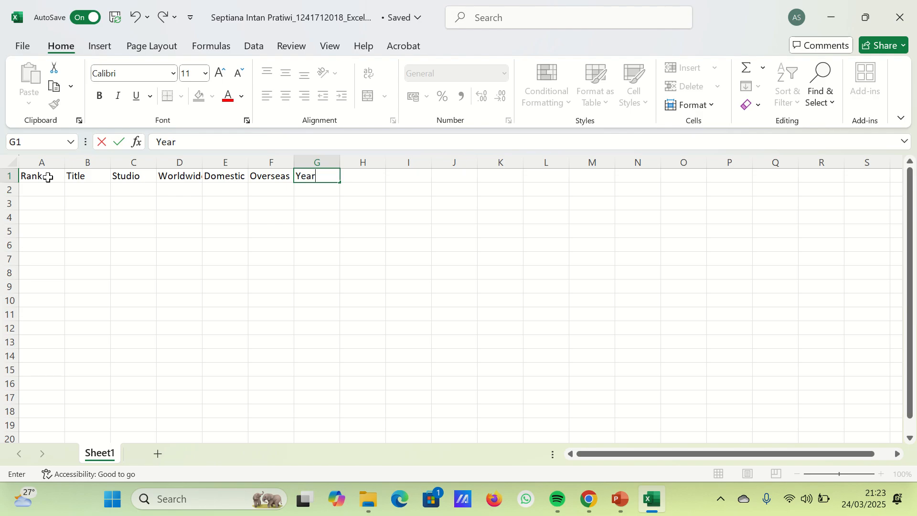
pyautogui.click(128, 214)
pyautogui.moveTo(390, 27)
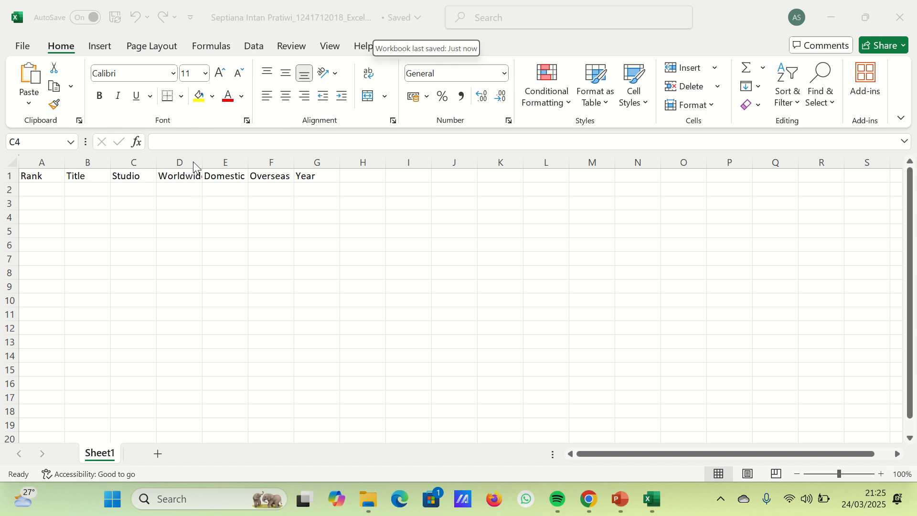
# - Centre the contents of the whole sheet horizontally and auto-fit all column widths
pyautogui.click(8, 162)
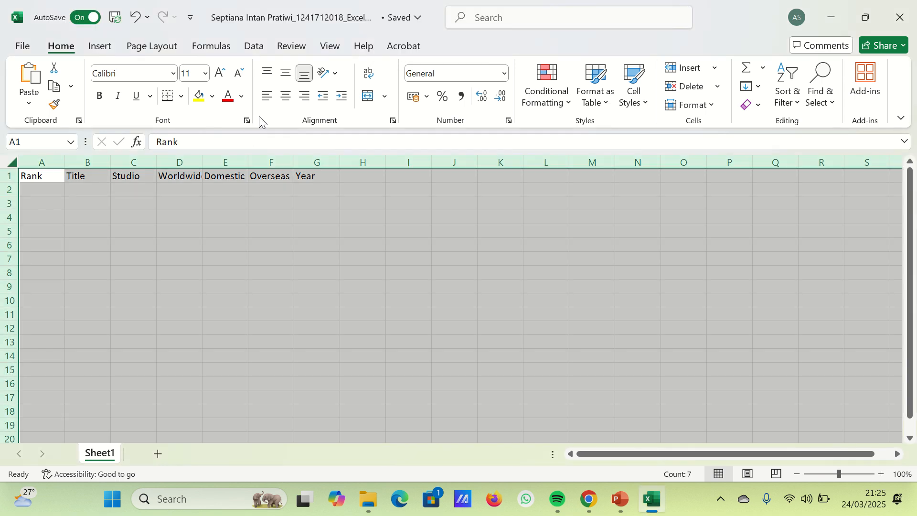
pyautogui.click(286, 96)
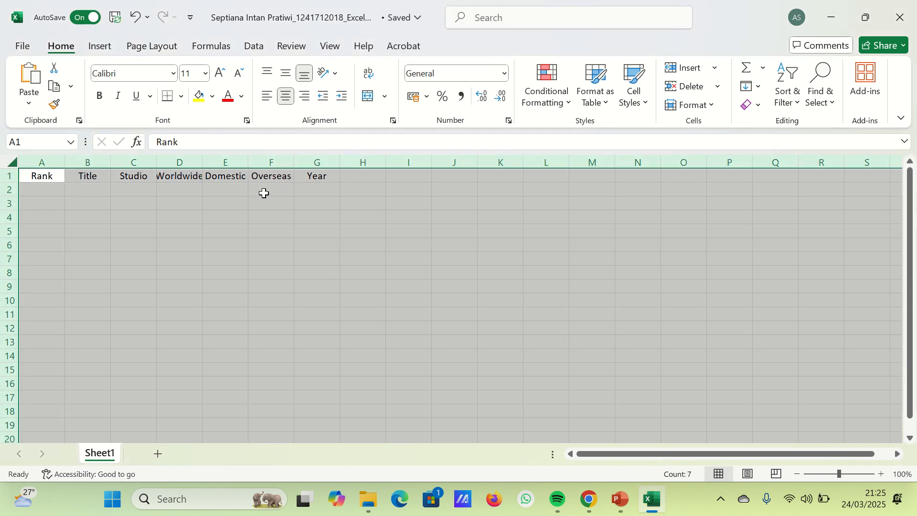
pyautogui.doubleClick(205, 161)
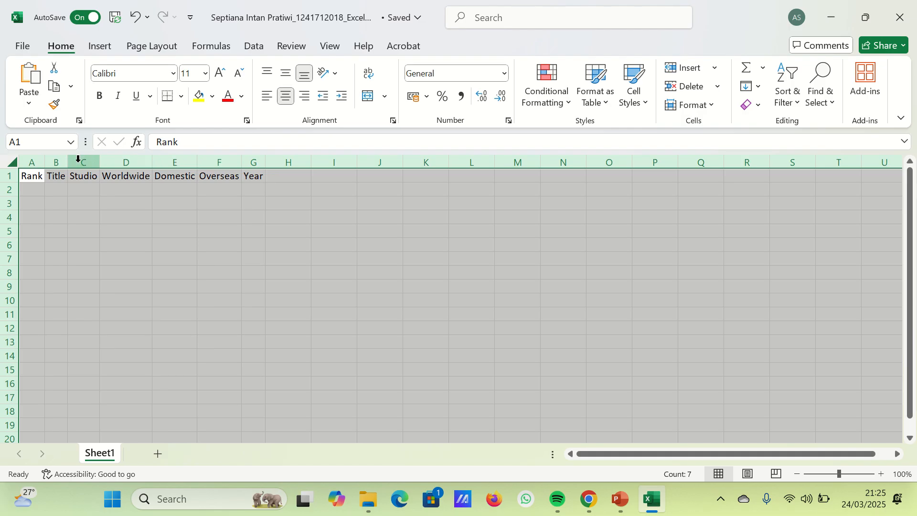
pyautogui.click(96, 207)
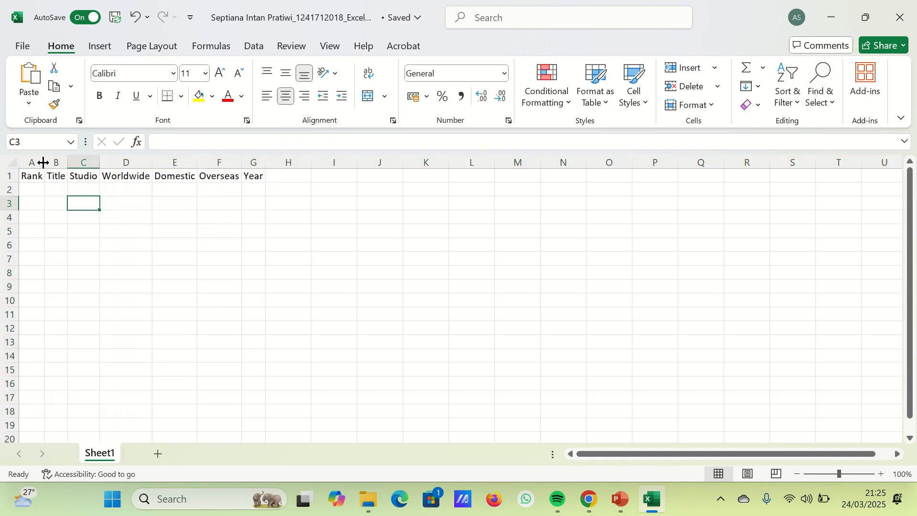
# - Widen columns A through G so every header has extra space around it
pyautogui.moveTo(43, 162); pyautogui.dragTo(223, 186)
pyautogui.moveTo(270, 163); pyautogui.dragTo(358, 167)
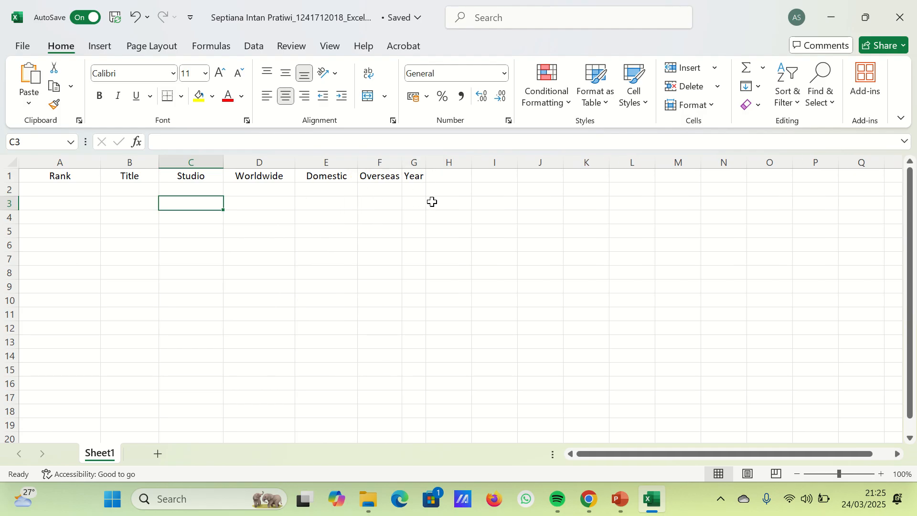
pyautogui.moveTo(403, 162); pyautogui.dragTo(476, 194)
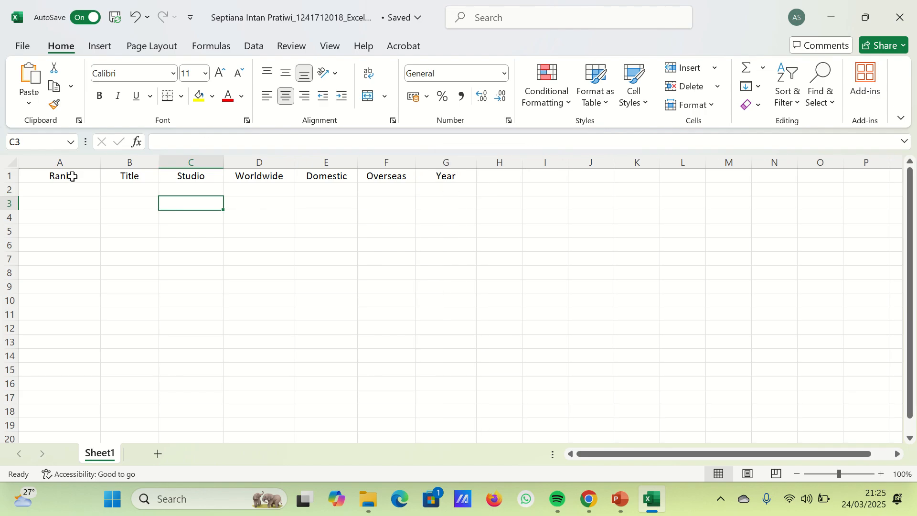
# - Make the header cells A1 to G1 bold and set their font to Arial Black
pyautogui.moveTo(71, 177); pyautogui.dragTo(430, 180)
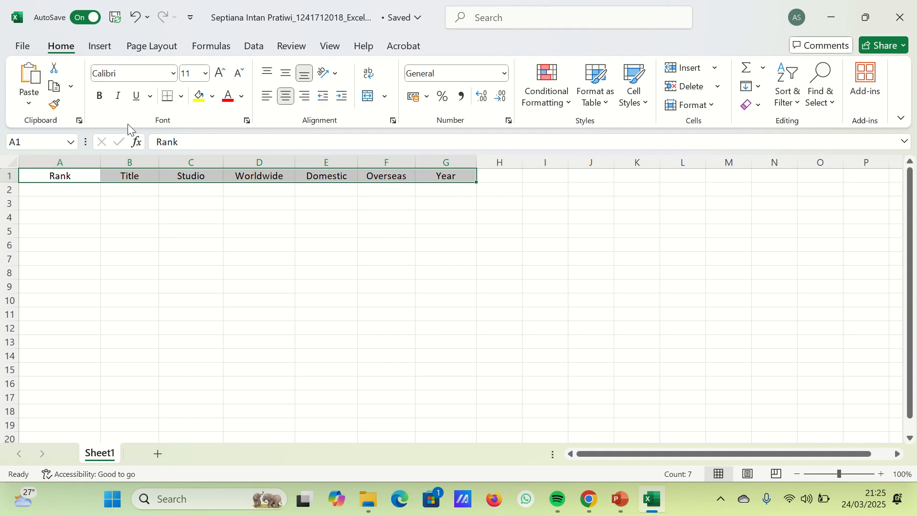
pyautogui.click(100, 96)
pyautogui.click(174, 75)
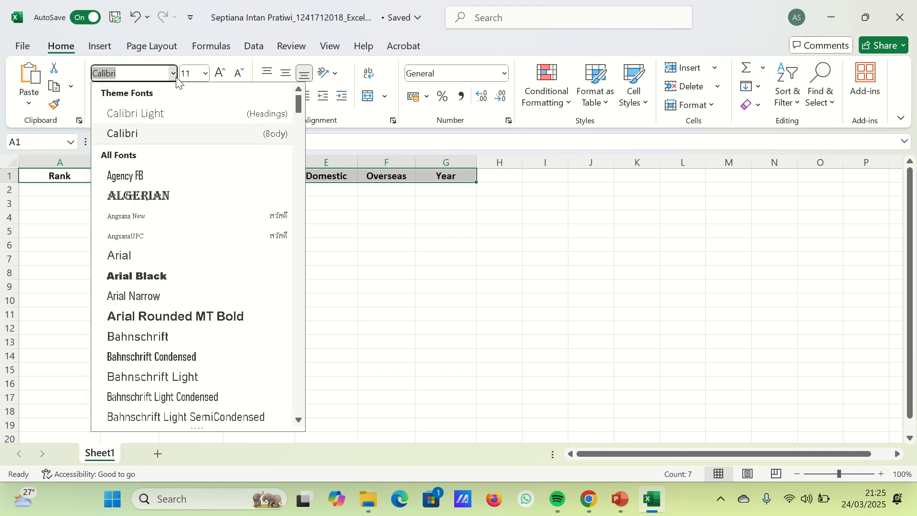
pyautogui.click(171, 277)
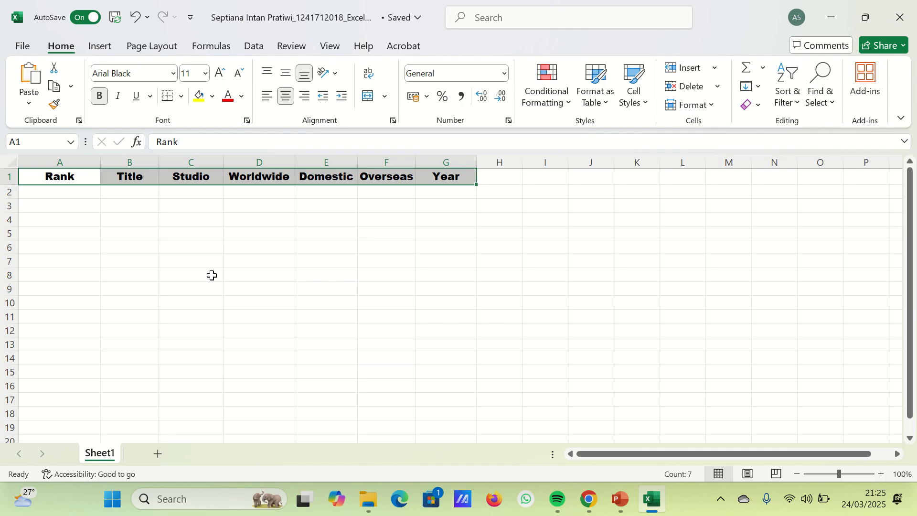
# - Colour the header text orange and set its font size to 14
pyautogui.click(242, 97)
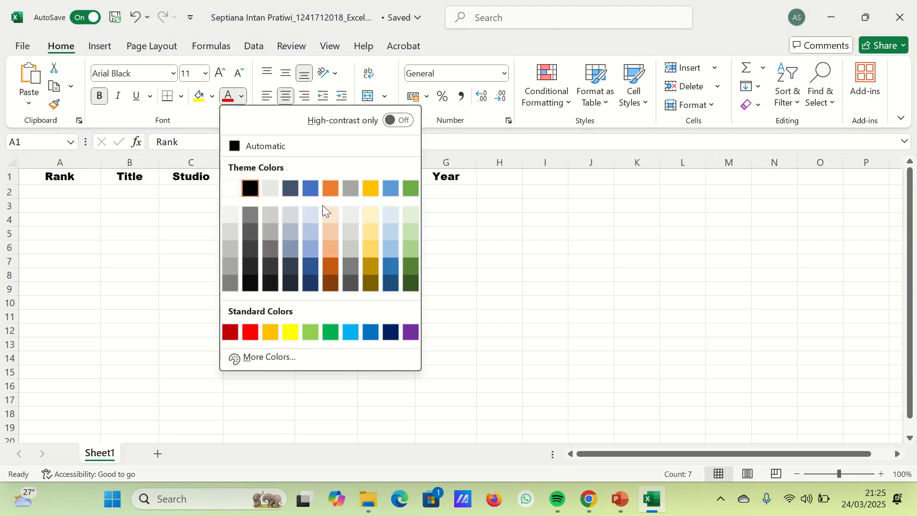
pyautogui.click(327, 189)
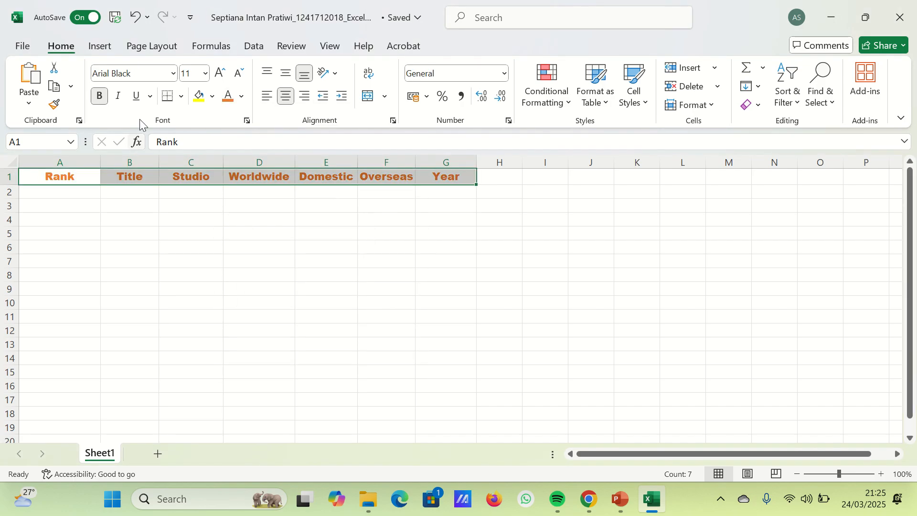
pyautogui.click(206, 73)
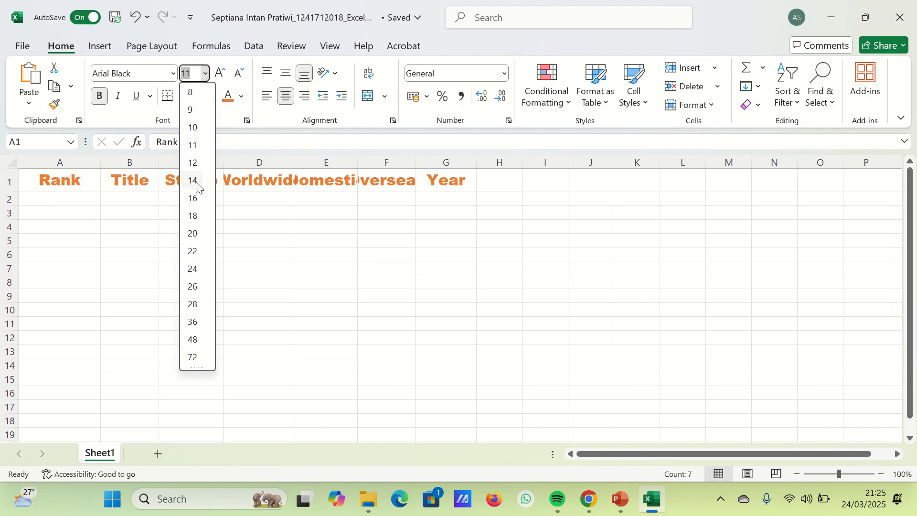
pyautogui.click(192, 181)
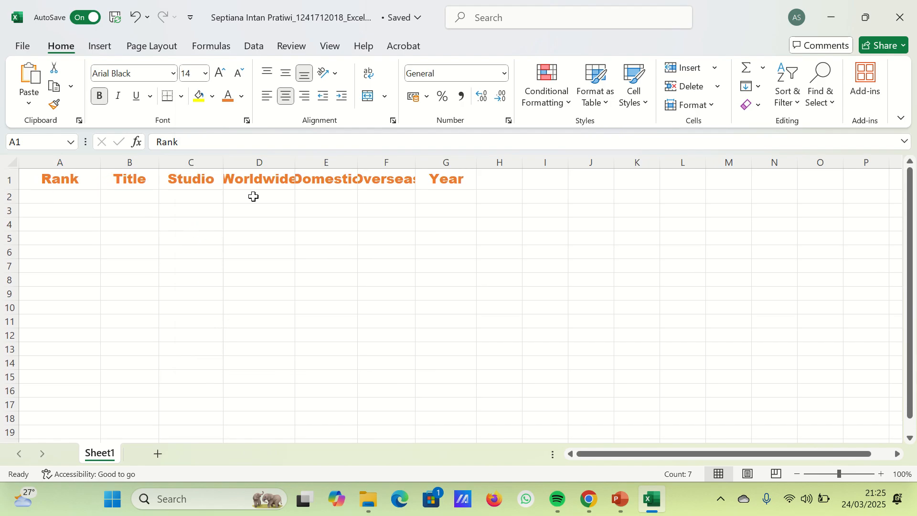
# - Auto-fit the Worldwide, Domestic and Overseas columns to their header text
pyautogui.doubleClick(295, 161)
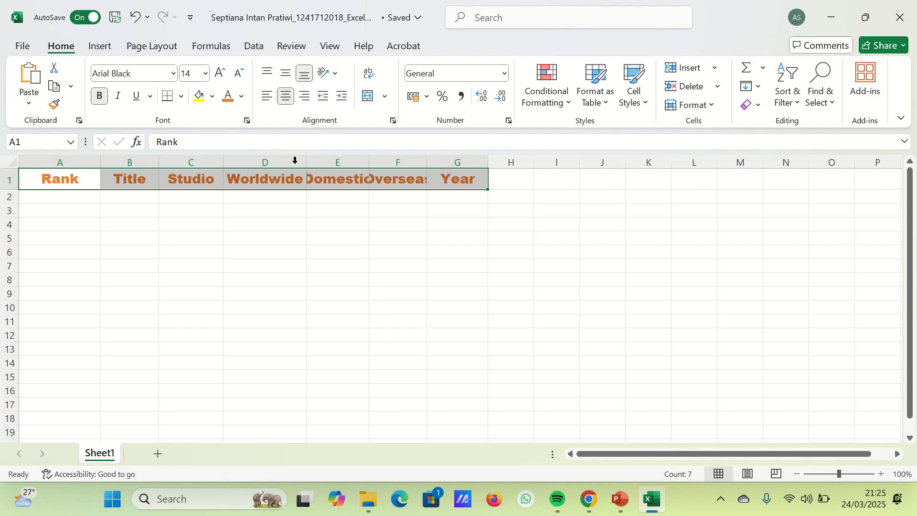
pyautogui.doubleClick(368, 161)
pyautogui.doubleClick(440, 163)
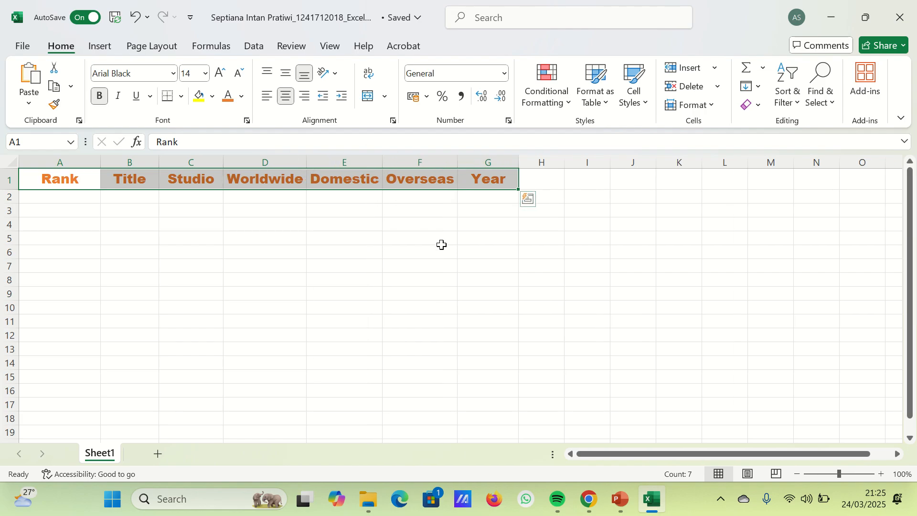
pyautogui.click(408, 237)
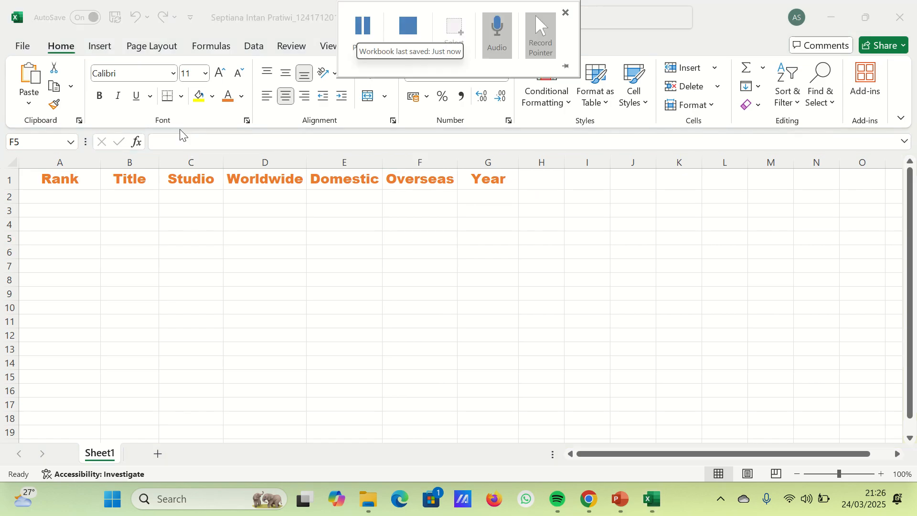
# - Set the text in headers A1 to G1 to black with font size 11
pyautogui.moveTo(77, 182); pyautogui.dragTo(466, 184)
pyautogui.click(241, 96)
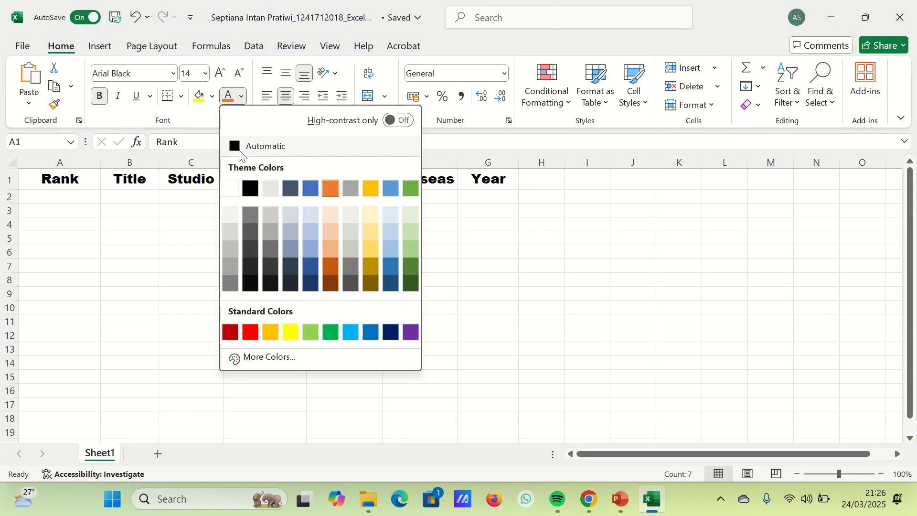
pyautogui.click(252, 190)
pyautogui.click(190, 78)
pyautogui.write('11')
pyautogui.press('Return')
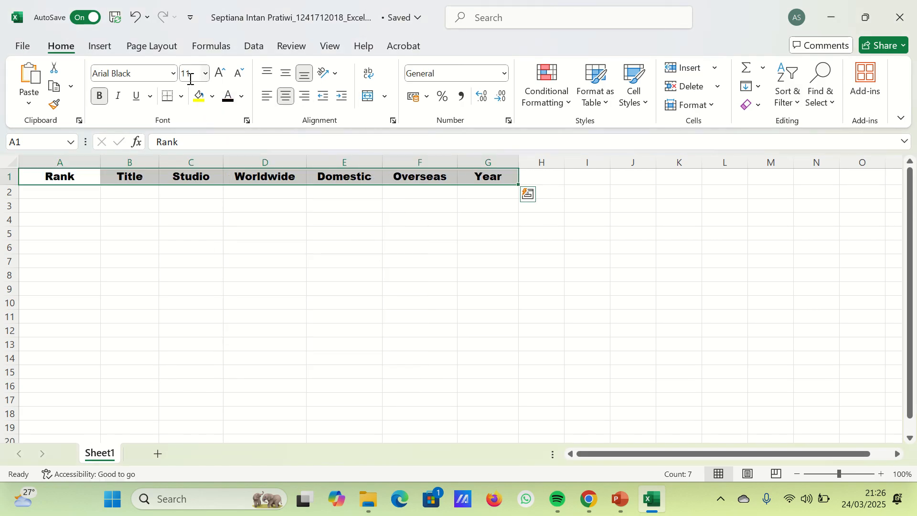
# - Remove bold from the header cells and set their font to Calibri
pyautogui.click(99, 96)
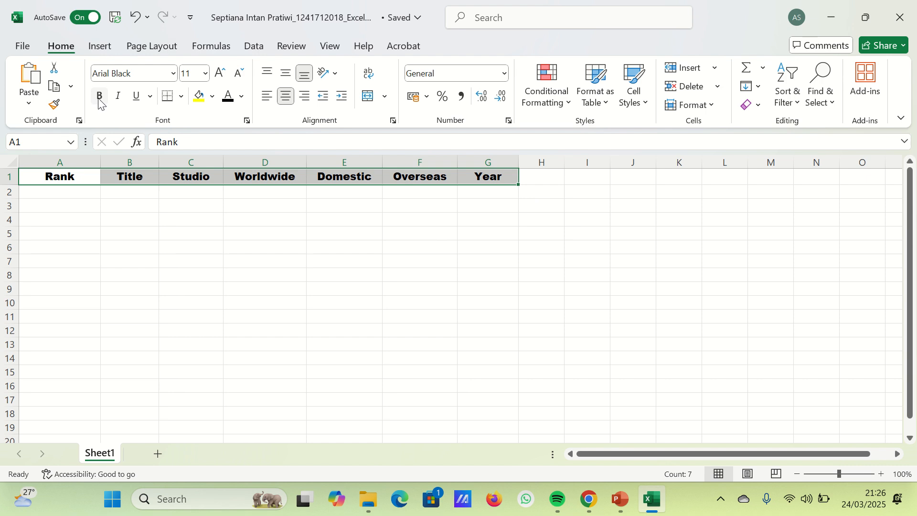
pyautogui.click(172, 73)
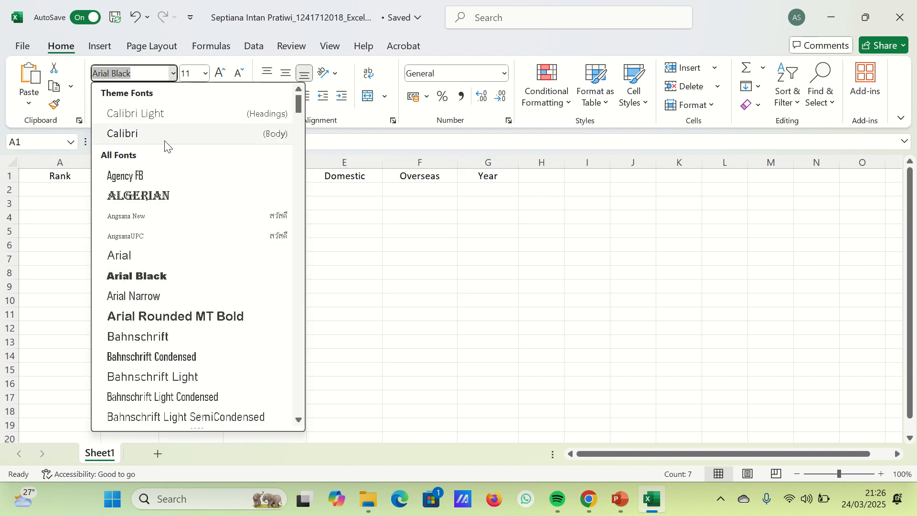
pyautogui.click(165, 140)
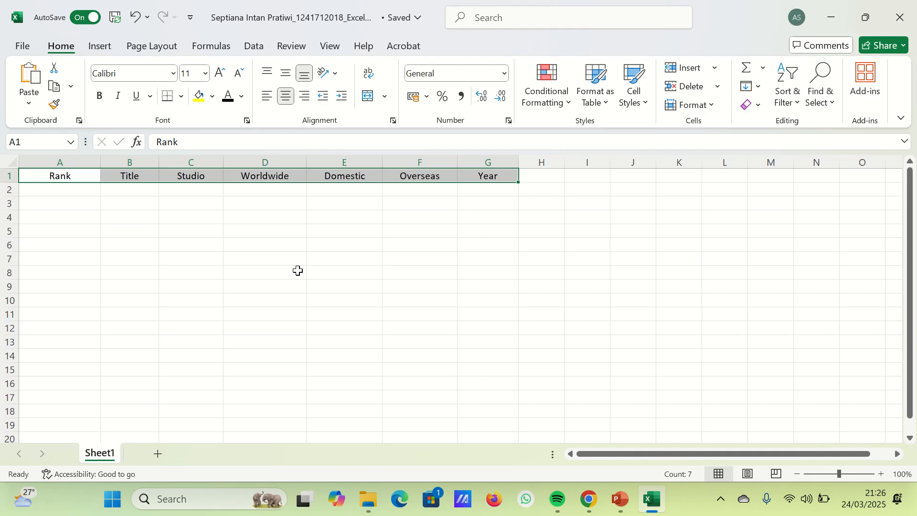
pyautogui.click(327, 293)
pyautogui.moveTo(376, 22)
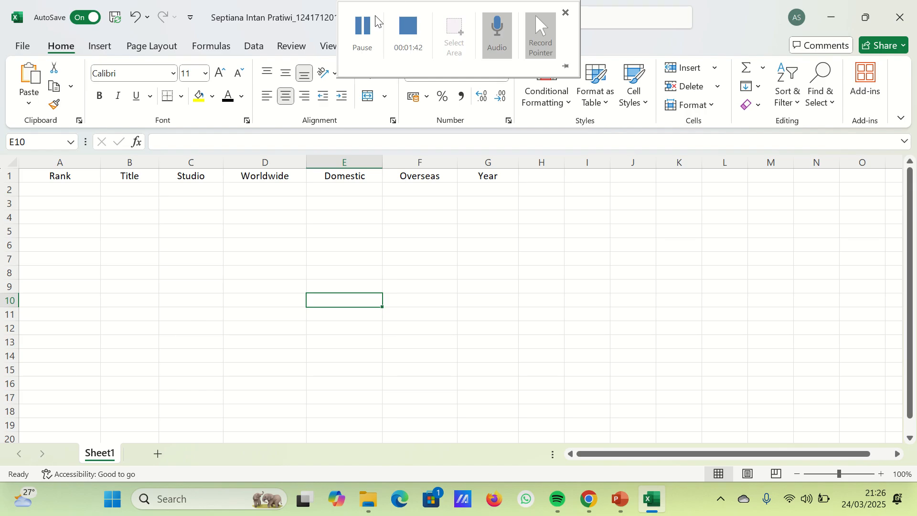
pyautogui.click(376, 21)
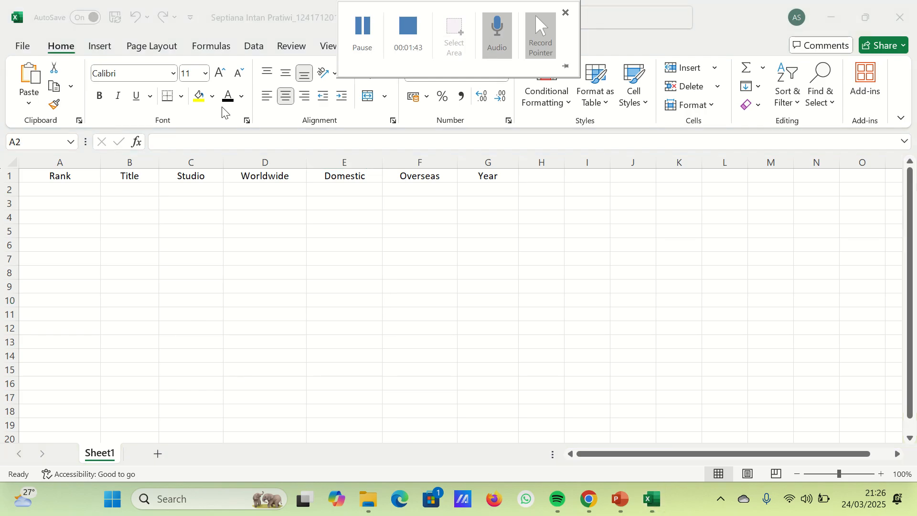
# - Enter ranks 1 and 2 in A2 and A3 and fill the series down to 9 in A10
pyautogui.click(81, 188)
pyautogui.write('1')
pyautogui.press('Return')
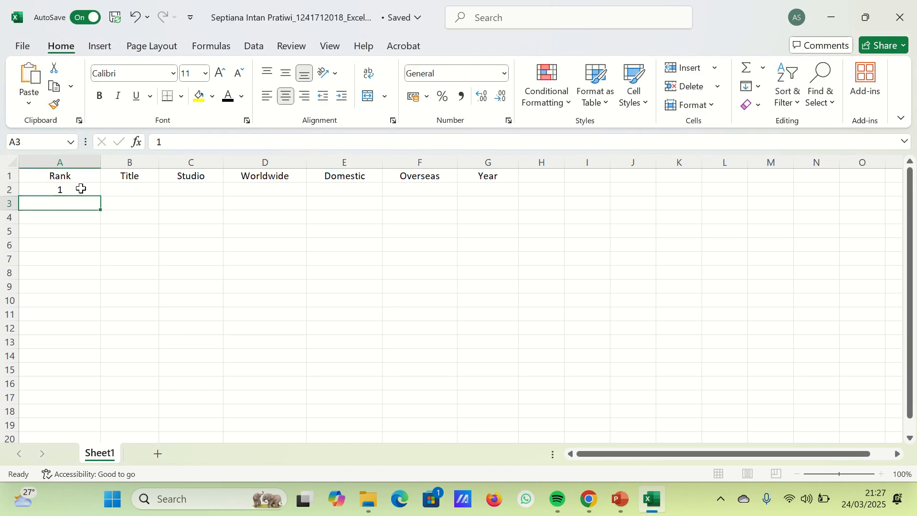
pyautogui.write('2')
pyautogui.press('Return')
pyautogui.moveTo(81, 186); pyautogui.dragTo(90, 302)
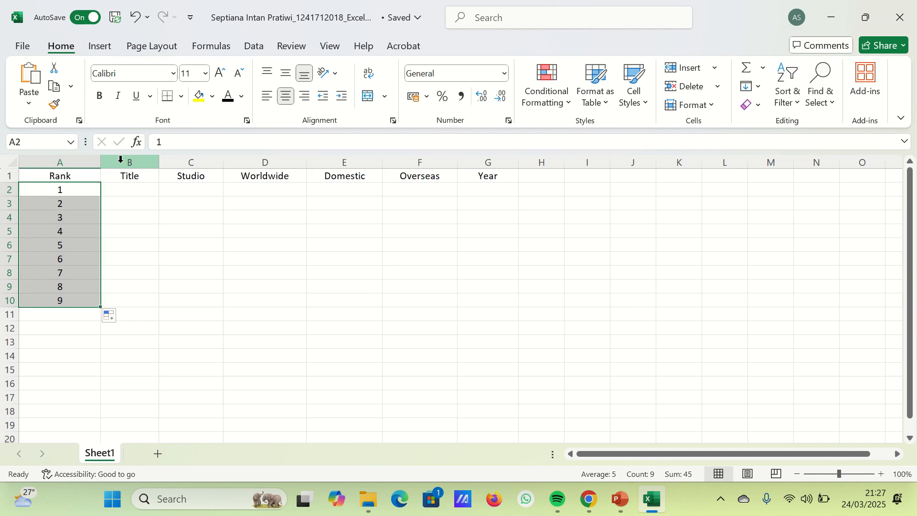
# - Narrow the Rank column and widen the Title column to make room for the titles
pyautogui.moveTo(101, 162); pyautogui.dragTo(68, 206)
pyautogui.click(81, 212)
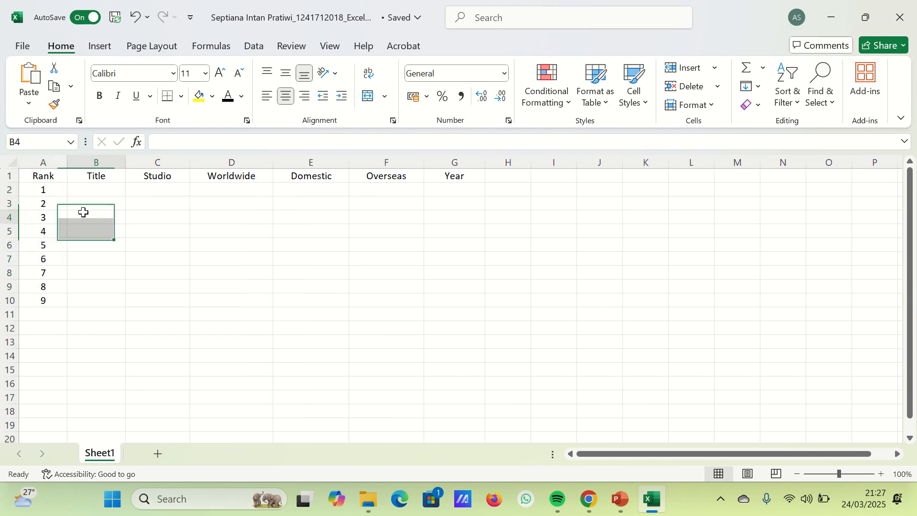
pyautogui.click(86, 191)
pyautogui.moveTo(128, 158); pyautogui.dragTo(153, 190)
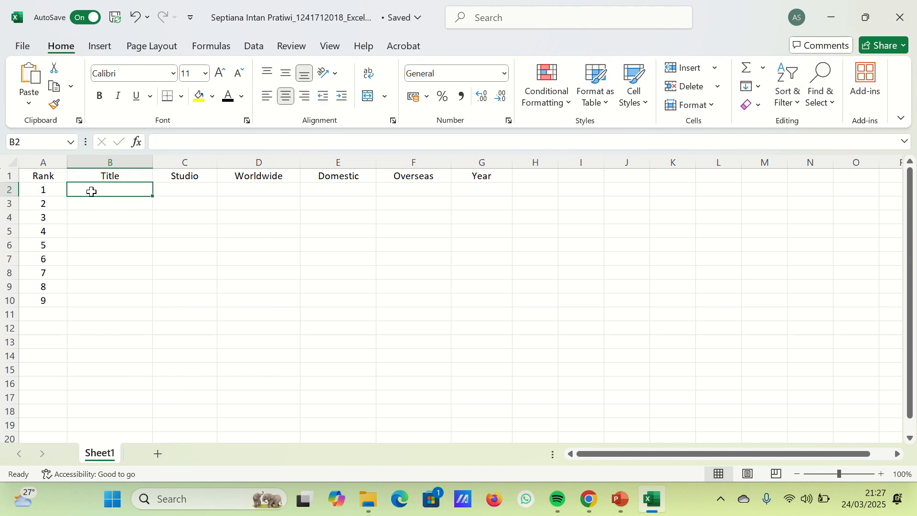
# - Enter the titles Frozen, Rapunzel and Moana in cells B2 to B4
pyautogui.write('Frozem')
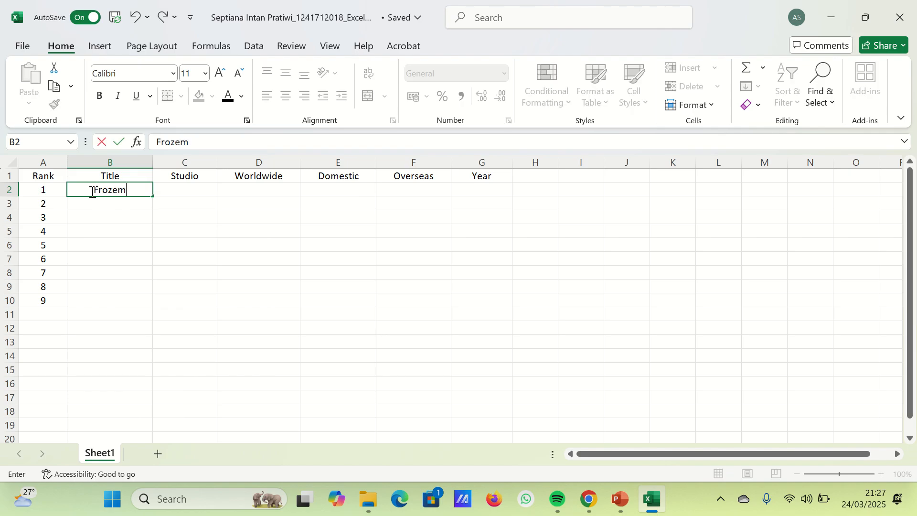
pyautogui.press('BackSpace')
pyautogui.write('n')
pyautogui.press('Return')
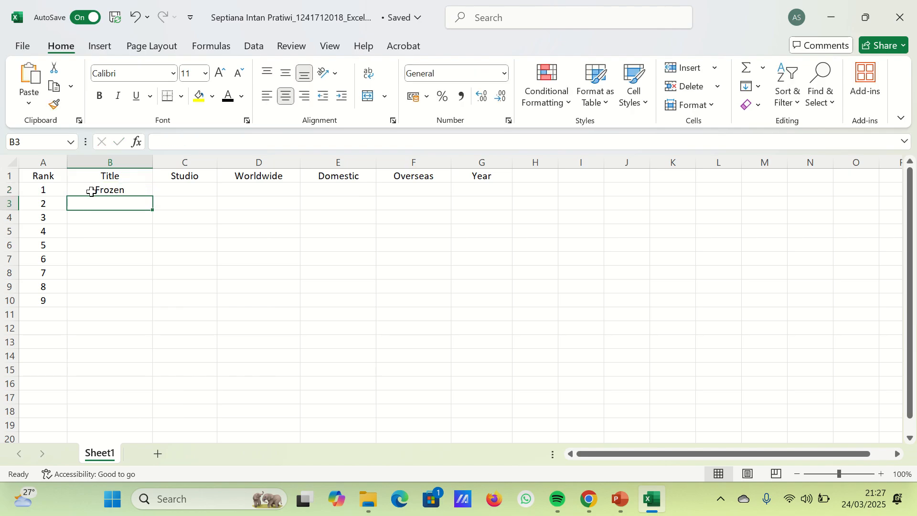
pyautogui.write('Rapunzel')
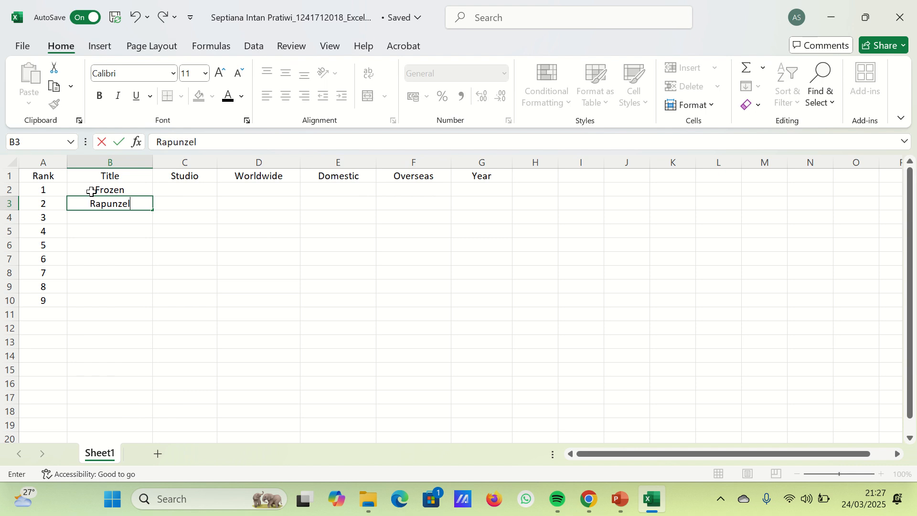
pyautogui.press('Return')
pyautogui.write('Moana')
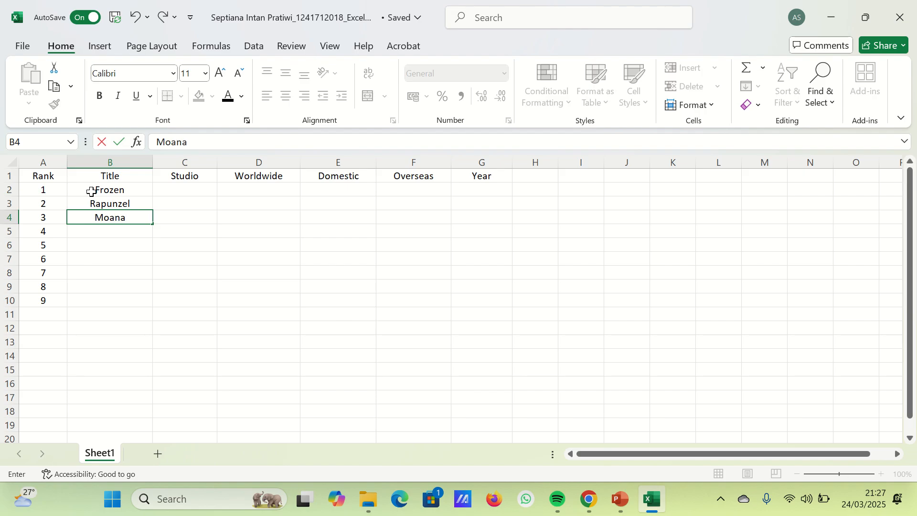
pyautogui.press('Return')
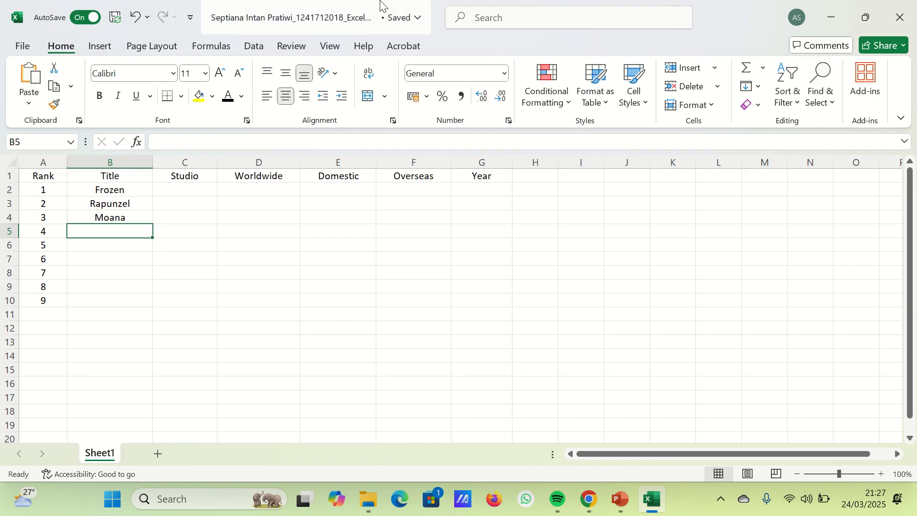
# - Enter the titles Captain America, Ironman and Ant-man in cells B5 to B7
pyautogui.moveTo(419, 12)
pyautogui.click(127, 231)
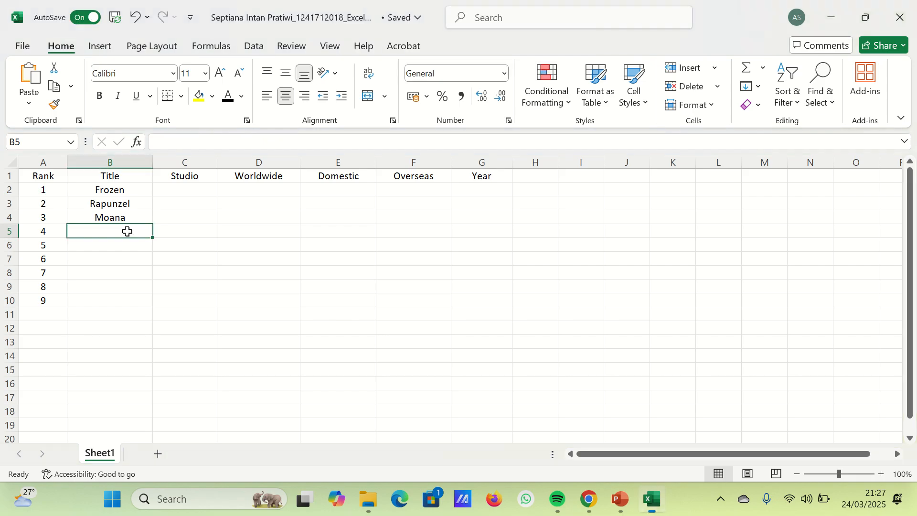
pyautogui.write('Captai')
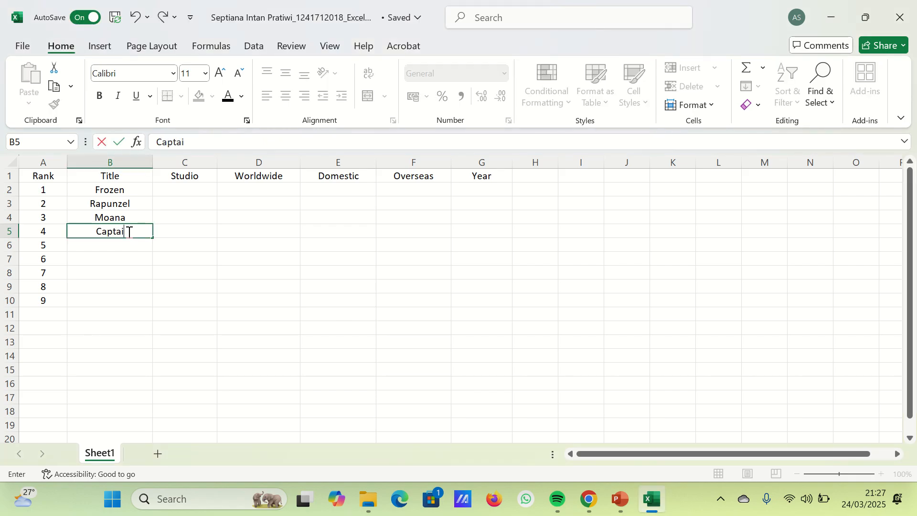
pyautogui.write('n America')
pyautogui.press('Return')
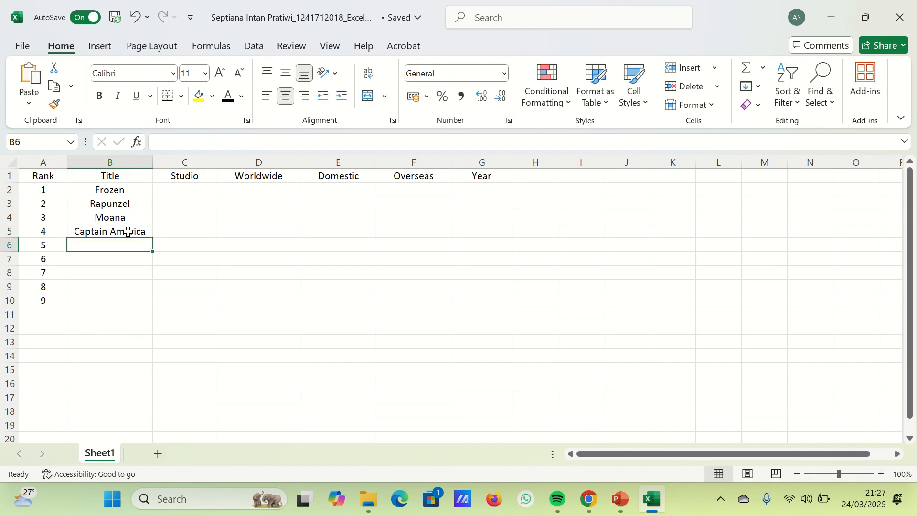
pyautogui.write('Ironman')
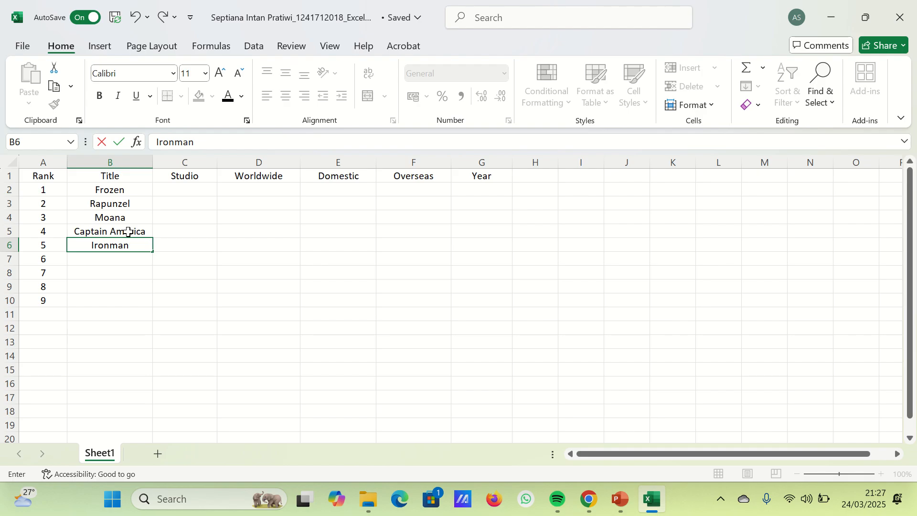
pyautogui.press('Return')
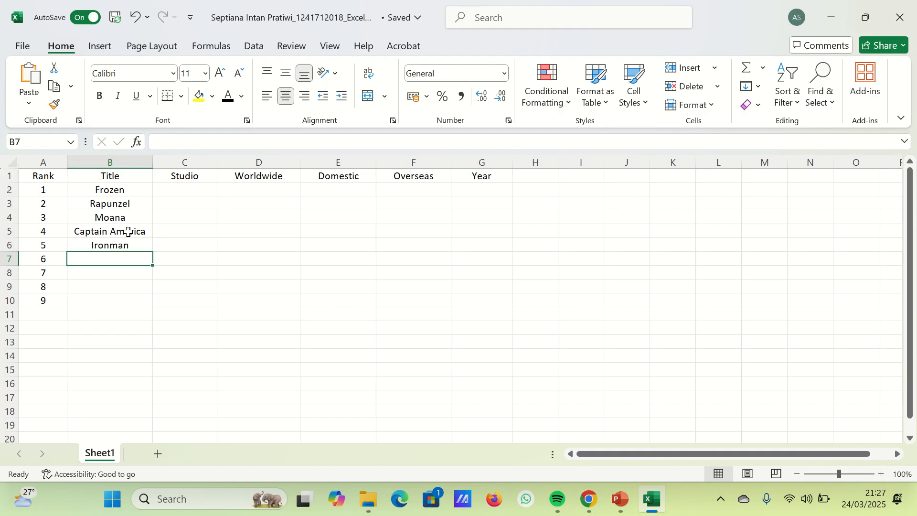
pyautogui.write('Ant-man')
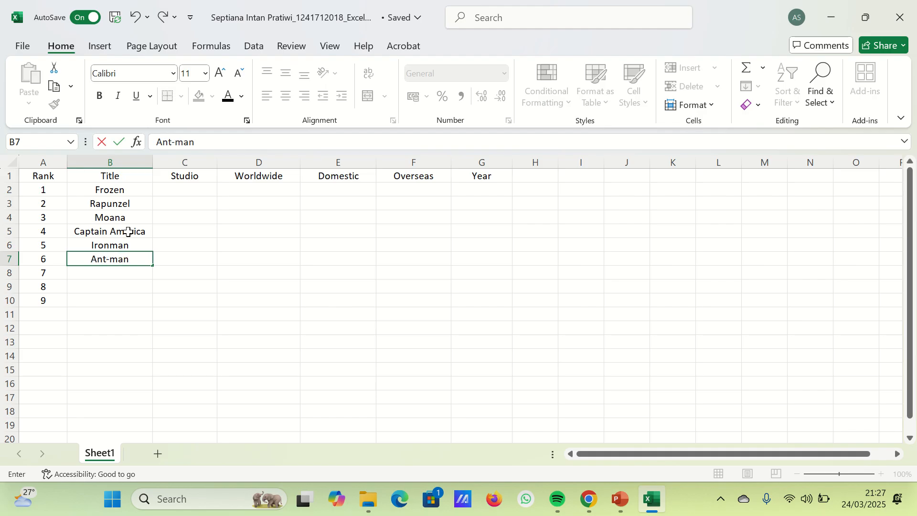
pyautogui.press('Return')
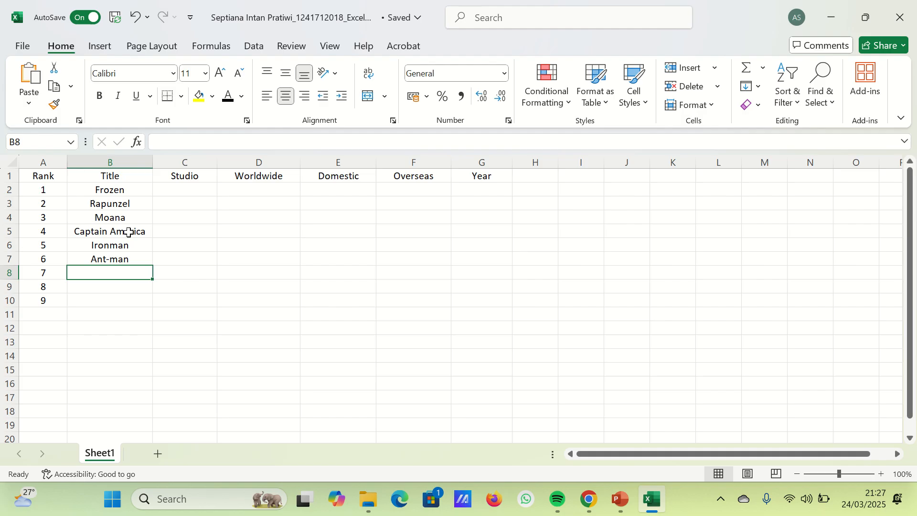
# - Enter the titles Thor and Spiderman in cells B8 and B9
pyautogui.moveTo(431, 2)
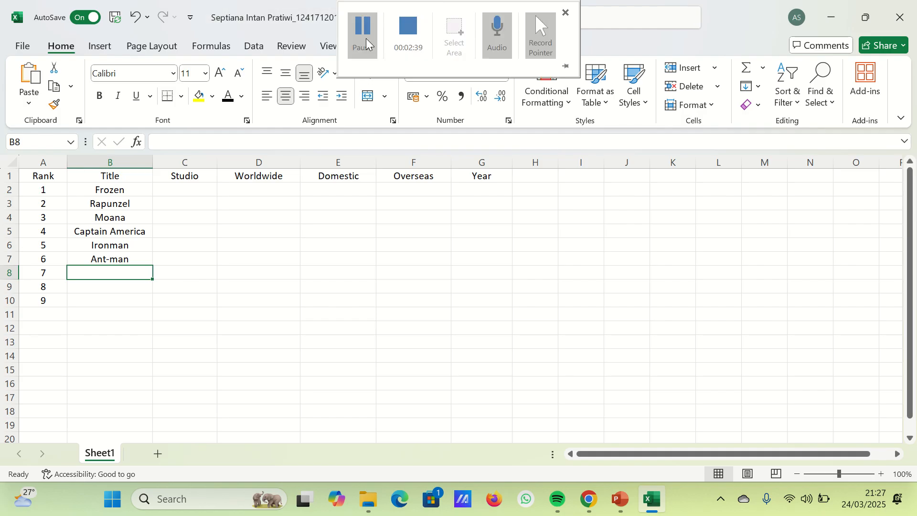
pyautogui.click(133, 273)
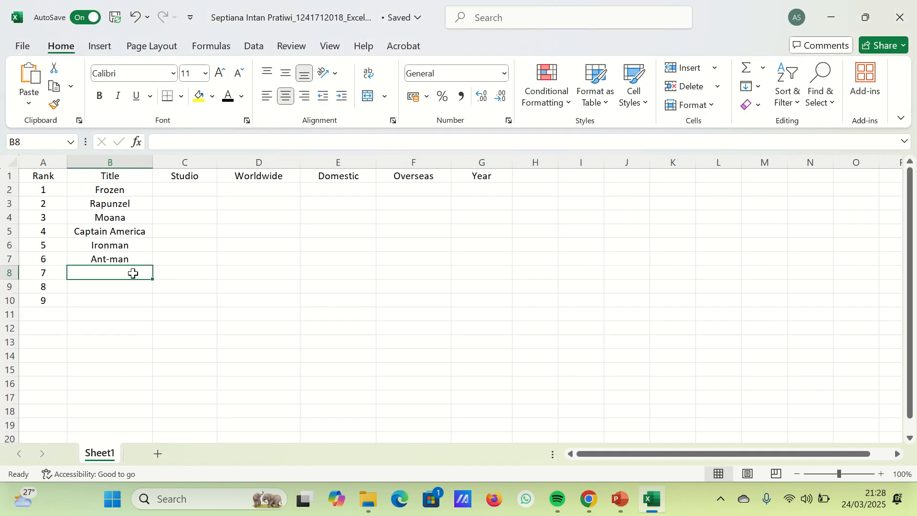
pyautogui.write('Thor')
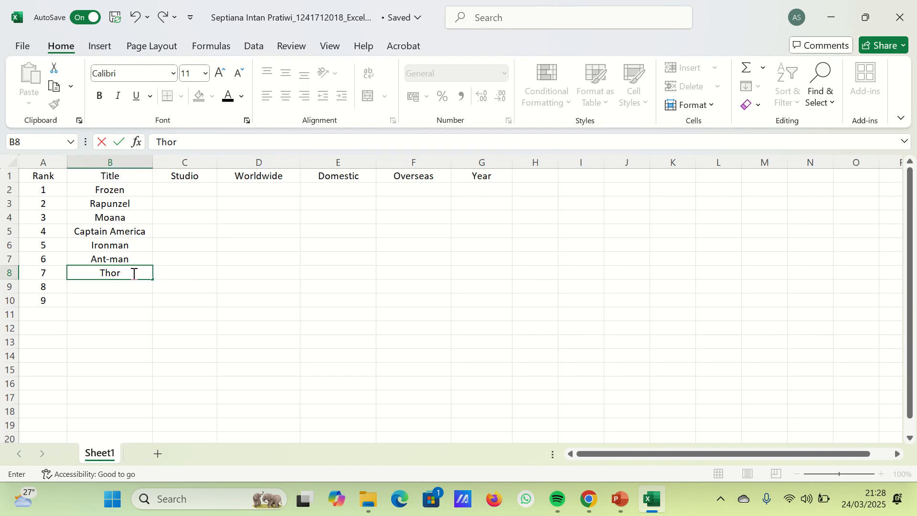
pyautogui.press('Return')
pyautogui.write('S')
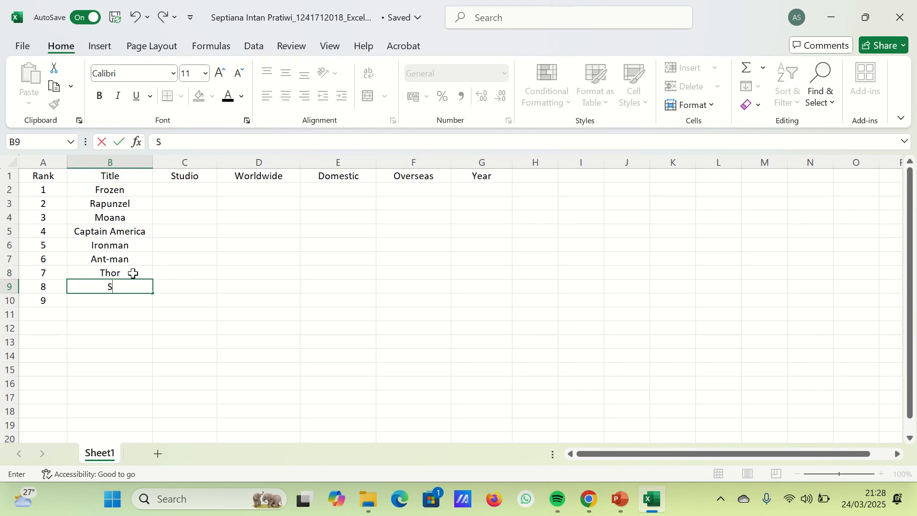
pyautogui.write('piderman')
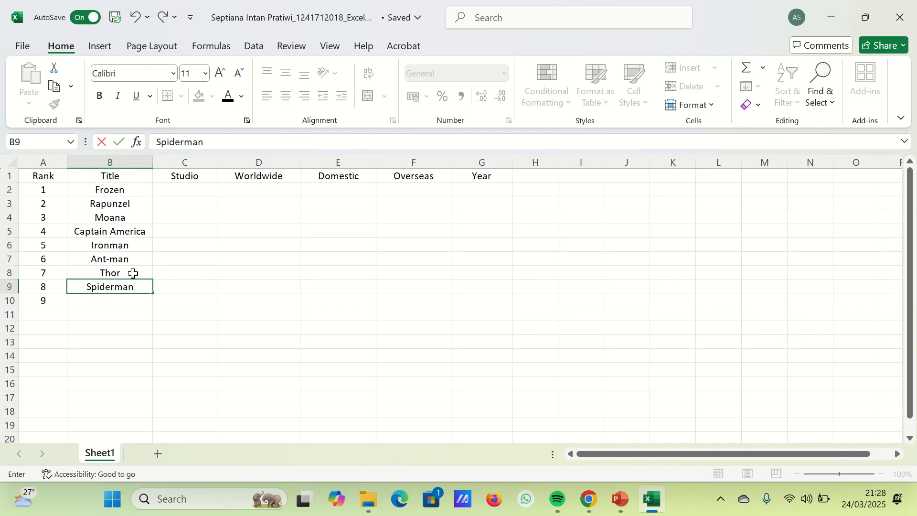
pyautogui.press('Return')
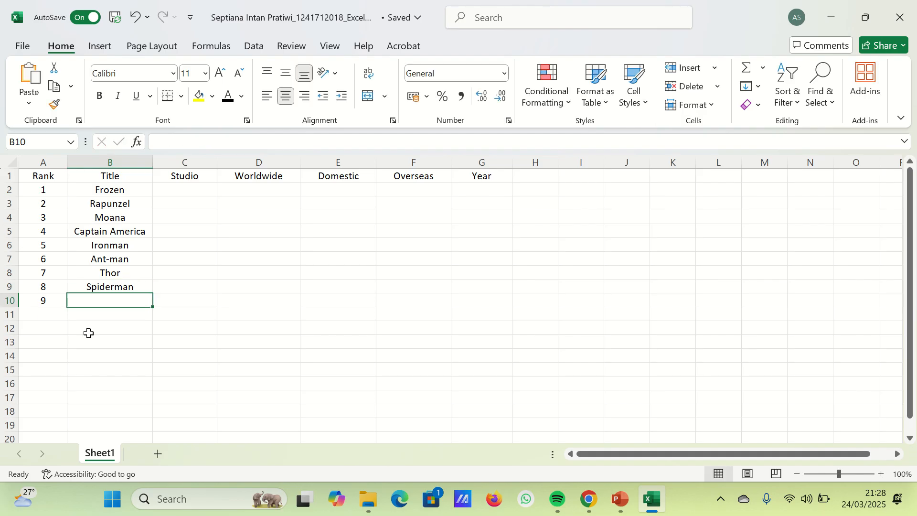
# - Add rank 10 in cell A11 below the existing ranks
pyautogui.click(55, 315)
pyautogui.write('10')
pyautogui.press('Return')
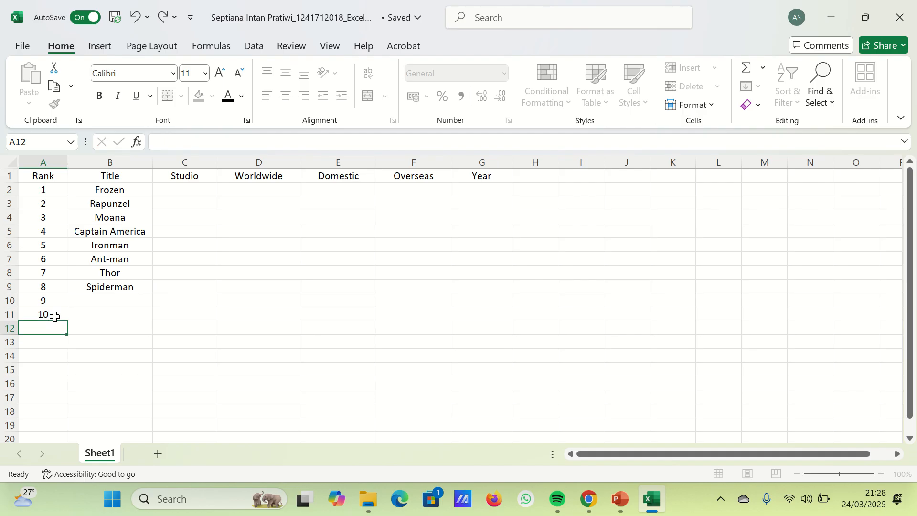
# - Enter the titles Avengers End Game and Avatar in cells B10 and B11
pyautogui.click(107, 301)
pyautogui.moveTo(386, 2)
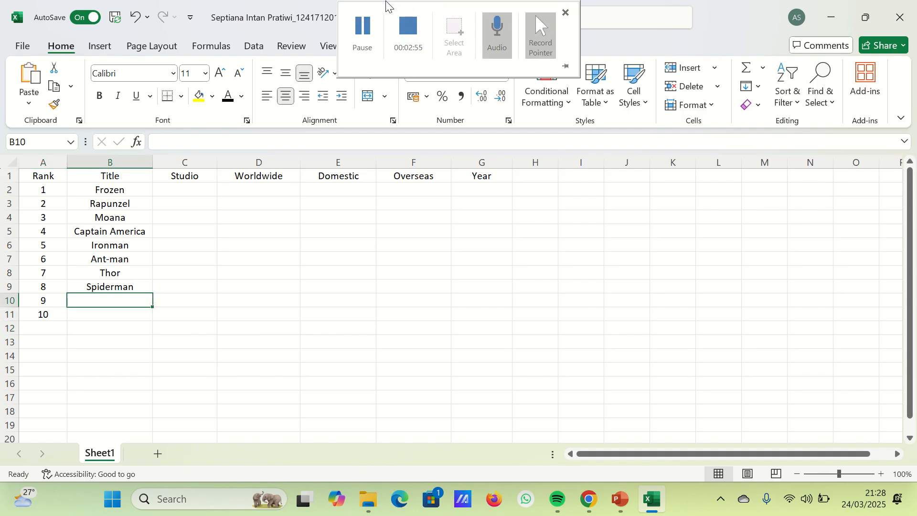
pyautogui.click(369, 24)
pyautogui.click(132, 302)
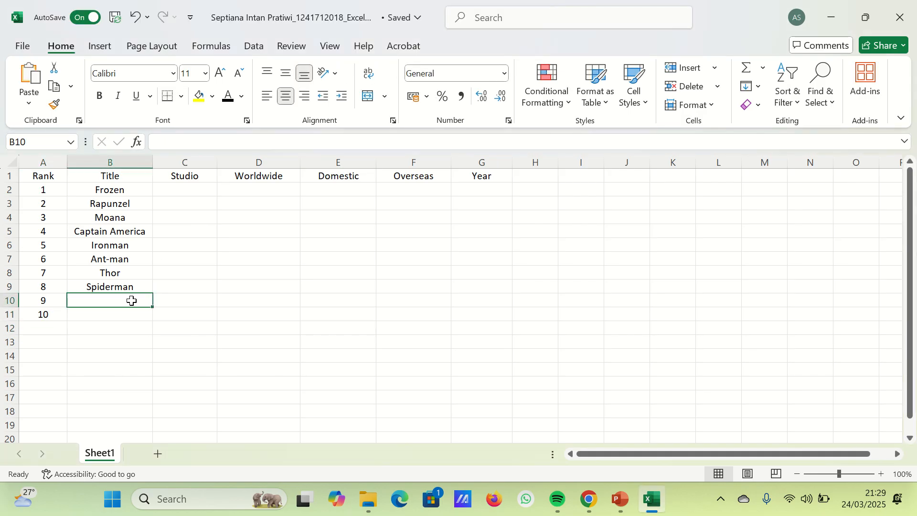
pyautogui.write('Avengers')
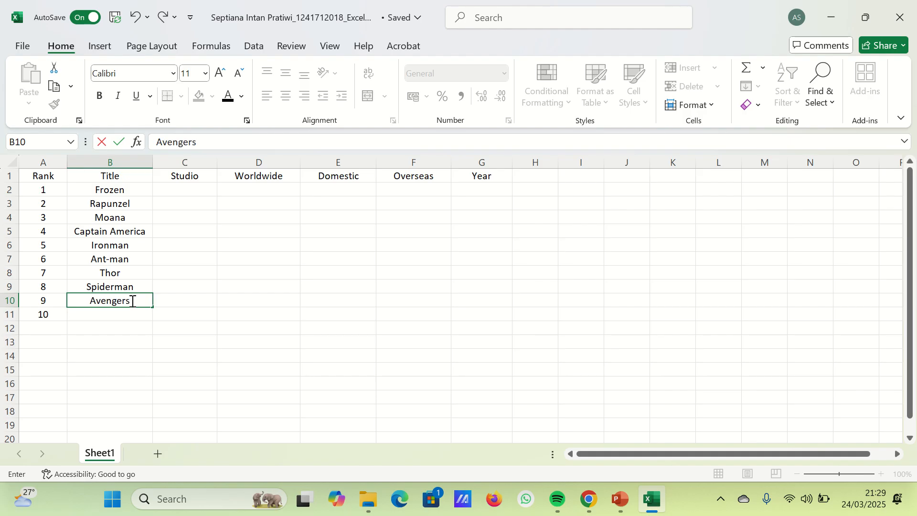
pyautogui.write(' End Game')
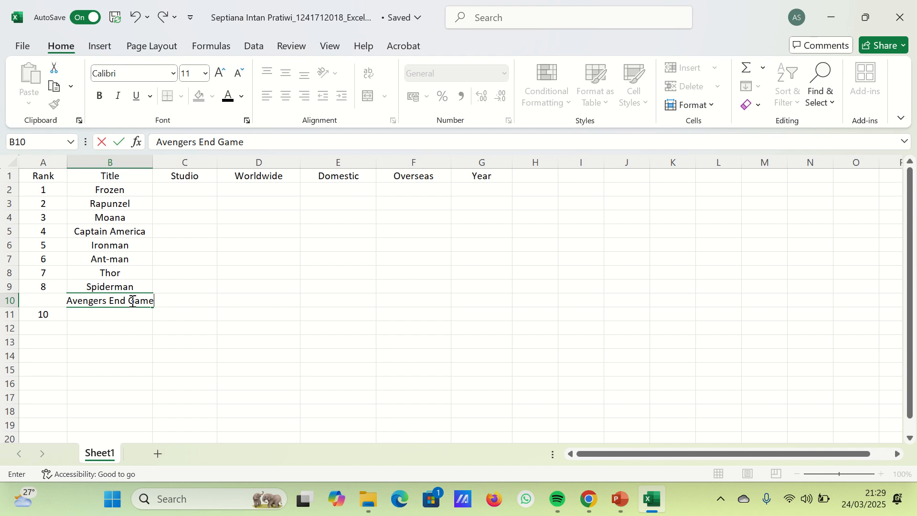
pyautogui.press('Return')
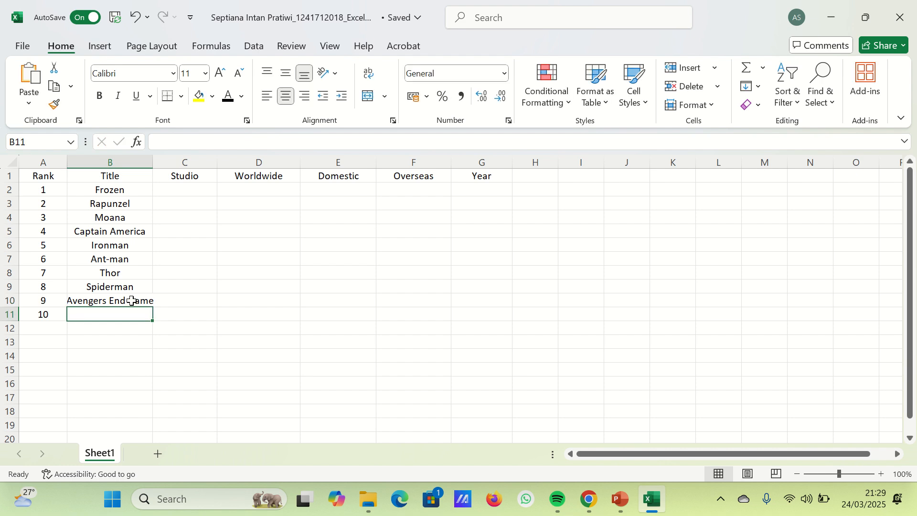
pyautogui.write('Avatar')
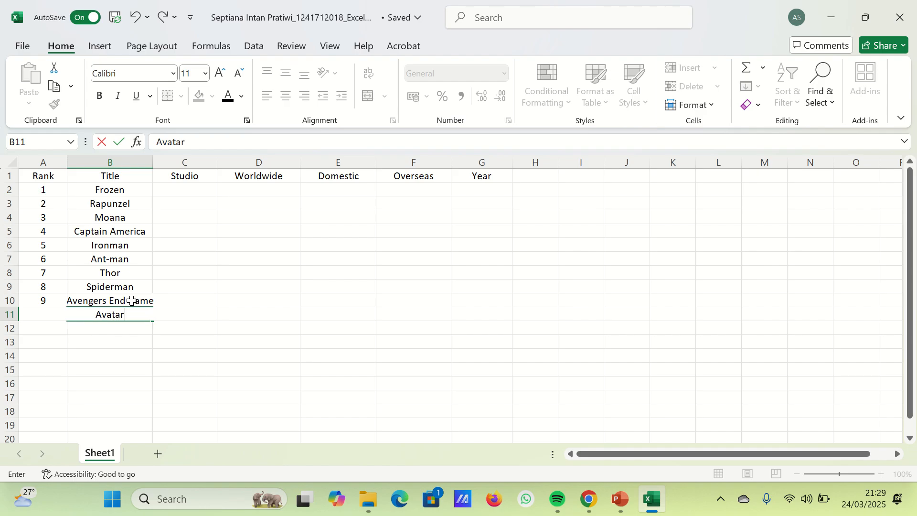
pyautogui.press('Return')
# - Left-align the film titles in B2 to B11 and widen the Title column to fit the longest title
pyautogui.click(113, 219)
pyautogui.moveTo(112, 218); pyautogui.dragTo(112, 316)
pyautogui.click(269, 96)
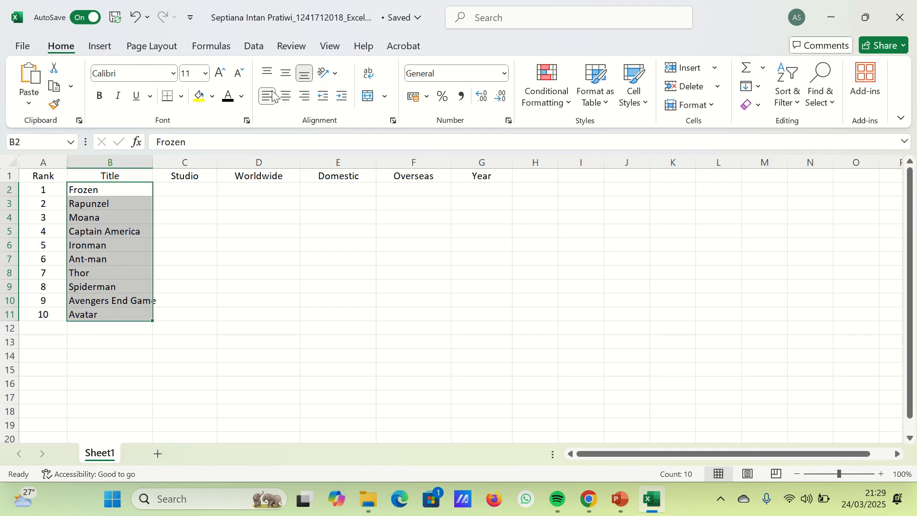
pyautogui.moveTo(153, 160); pyautogui.dragTo(161, 161)
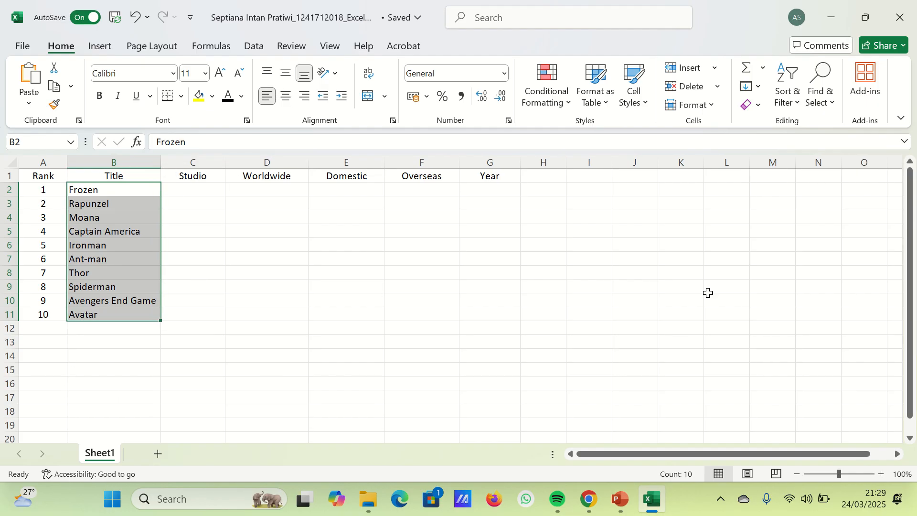
# - Enter the label "Nama:" followed by the student's full name in cell K3
pyautogui.click(686, 205)
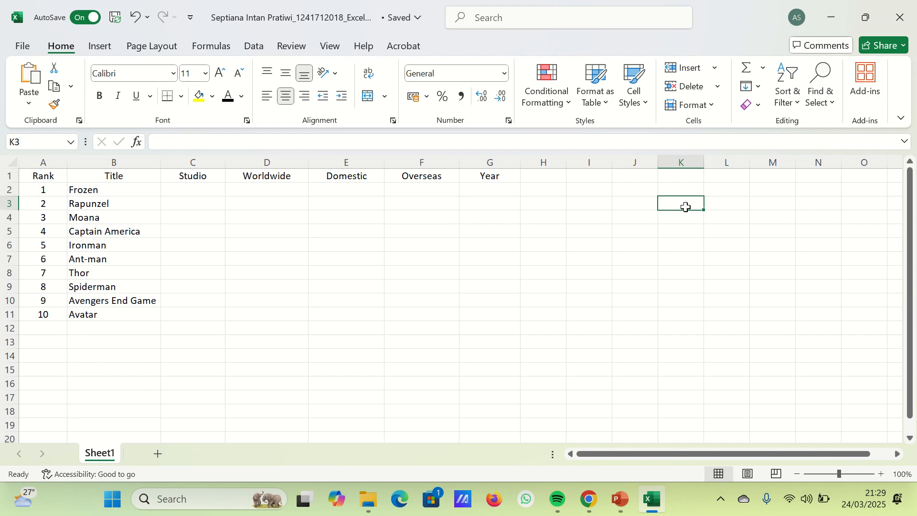
pyautogui.write('BNama')
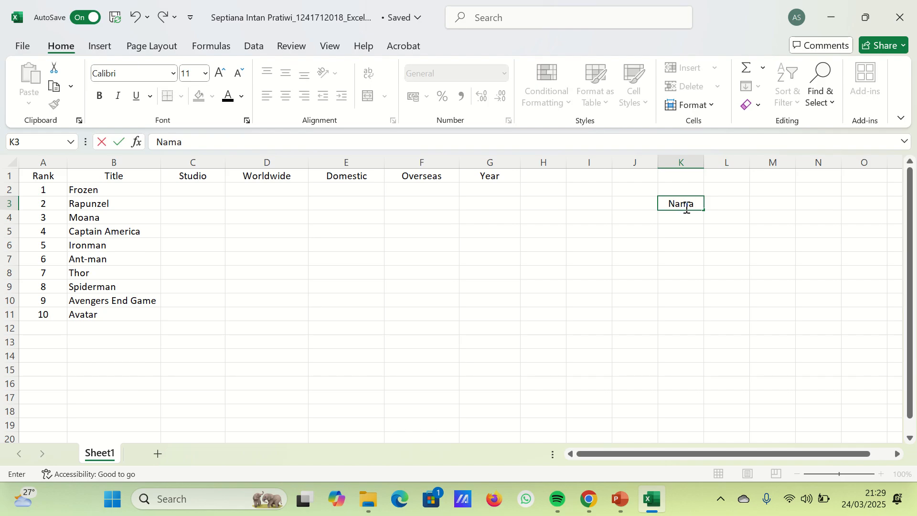
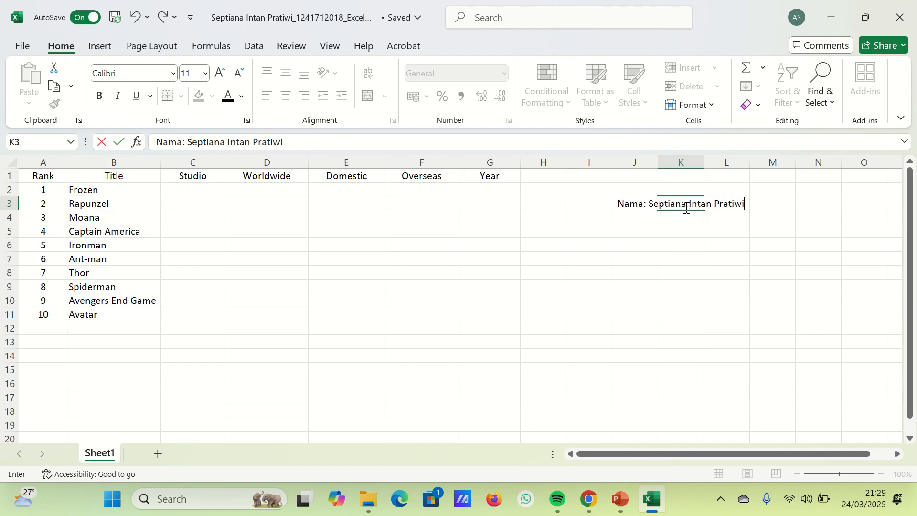
pyautogui.press('Return')
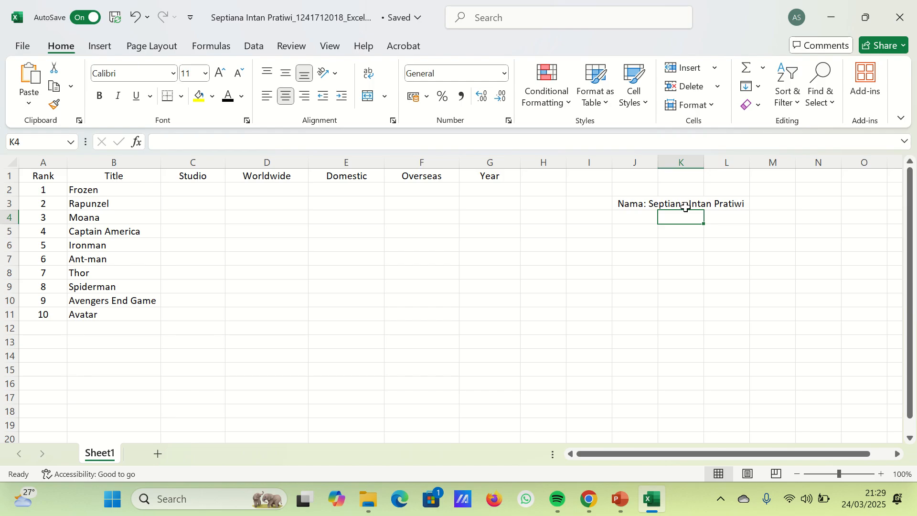
# - Enter the label "NIM:" followed by the student's ID number in cell J4
pyautogui.press('Left')
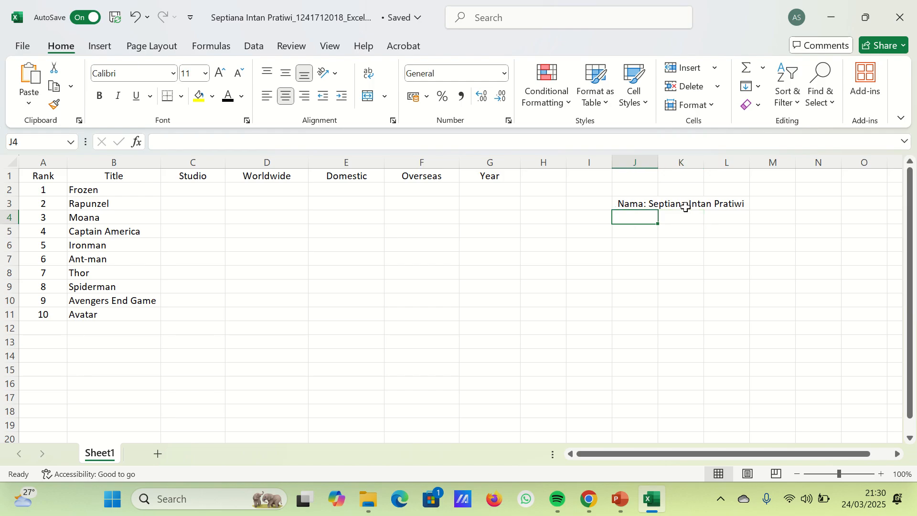
pyautogui.write('NIM')
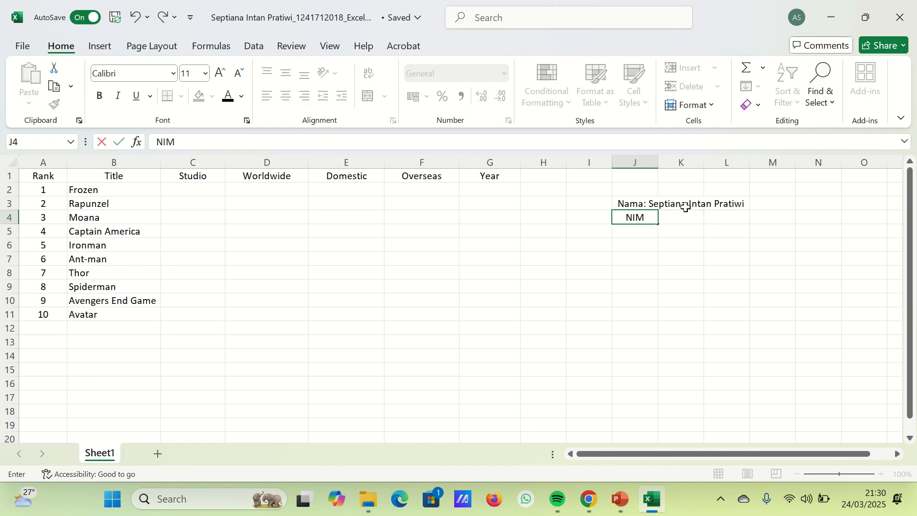
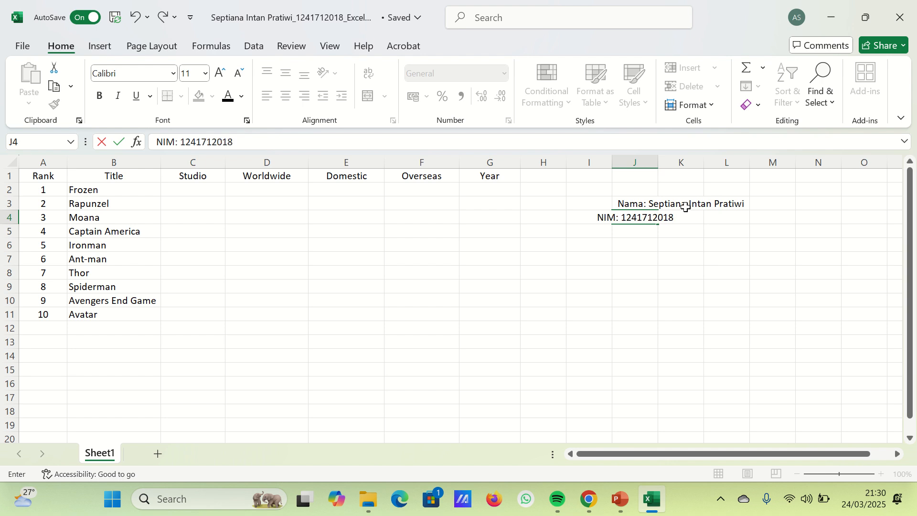
pyautogui.press('Return')
# - Move the student ID entry from J4 to K4, directly below the name
pyautogui.click(621, 217)
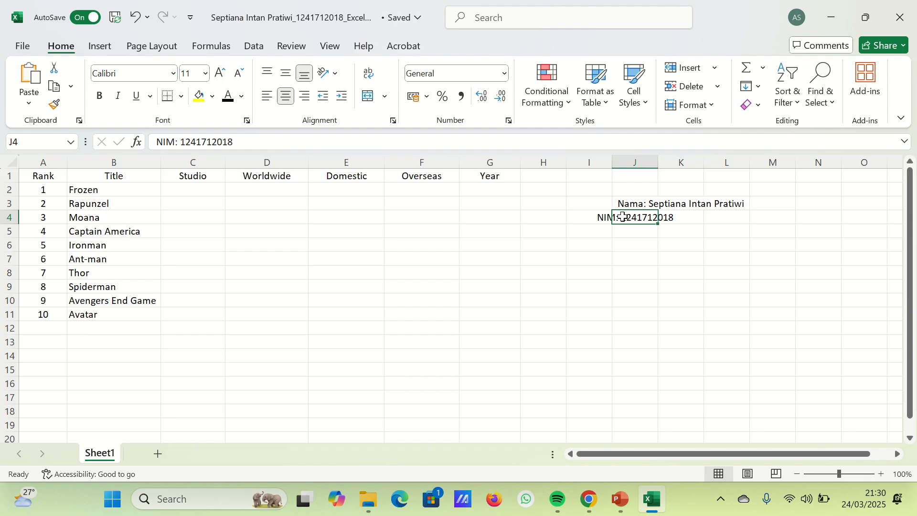
pyautogui.hotkey('ctrl', 'x')
pyautogui.press('Right')
pyautogui.press('Return')
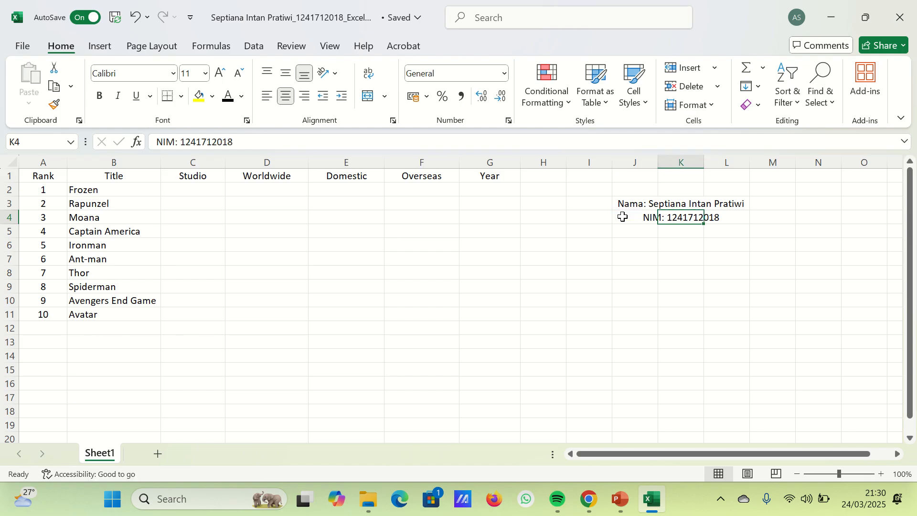
pyautogui.click(693, 257)
# - Fill the name and student ID block J3:L4 with yellow
pyautogui.moveTo(651, 203); pyautogui.dragTo(717, 217)
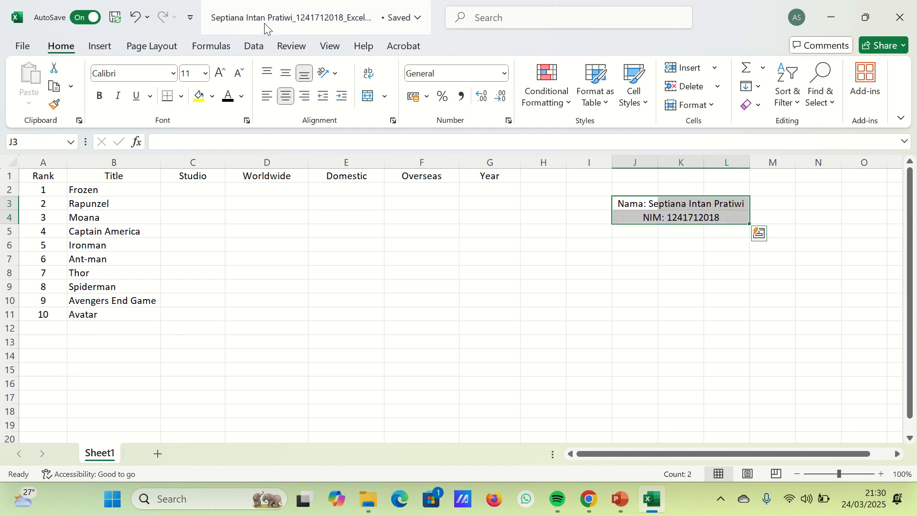
pyautogui.click(206, 101)
pyautogui.click(516, 258)
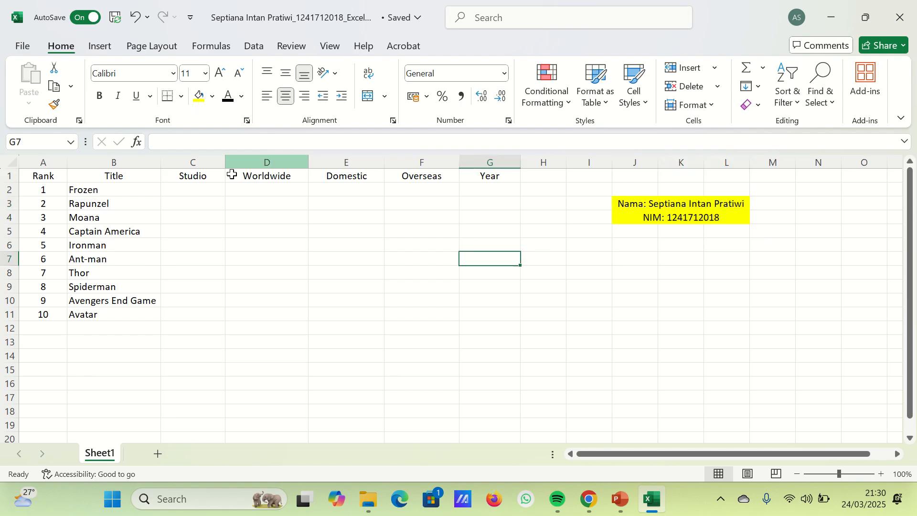
# - Enter the studios Fox, Par, BV and Uni. in cells C2 to C5
pyautogui.click(190, 188)
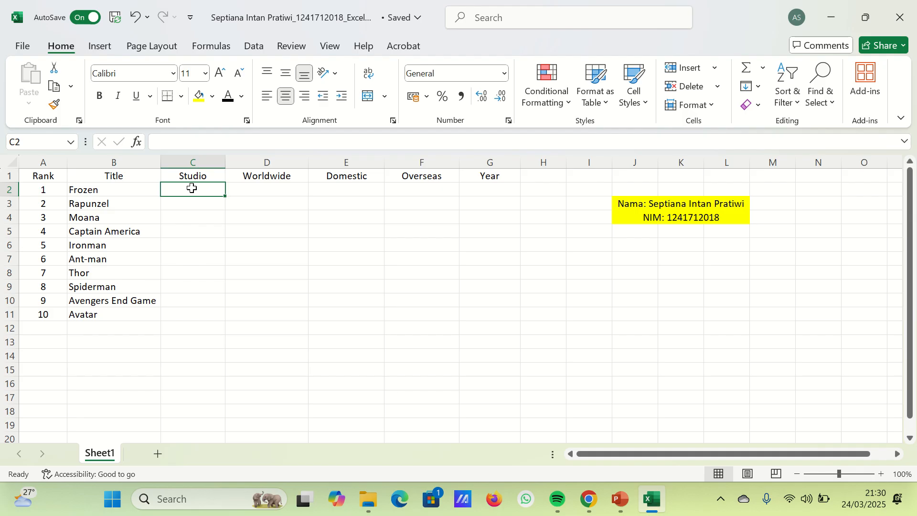
pyautogui.write('F')
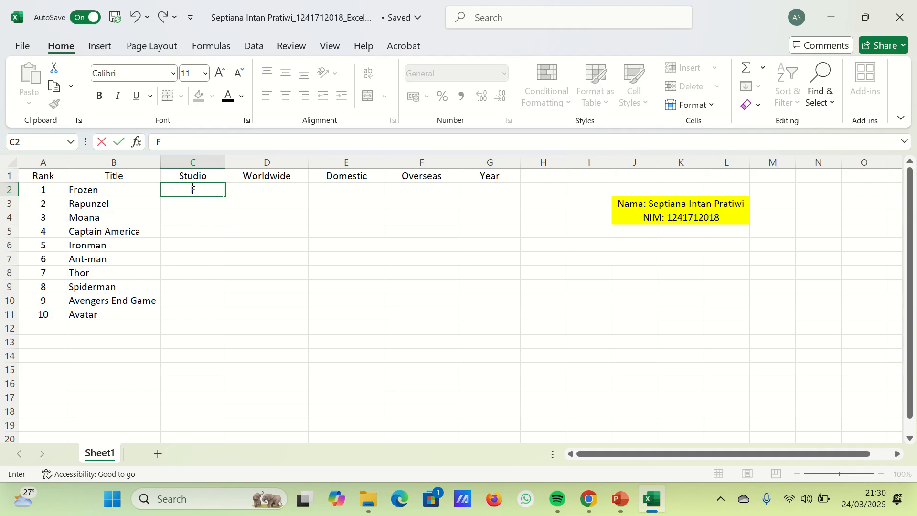
pyautogui.write('ox')
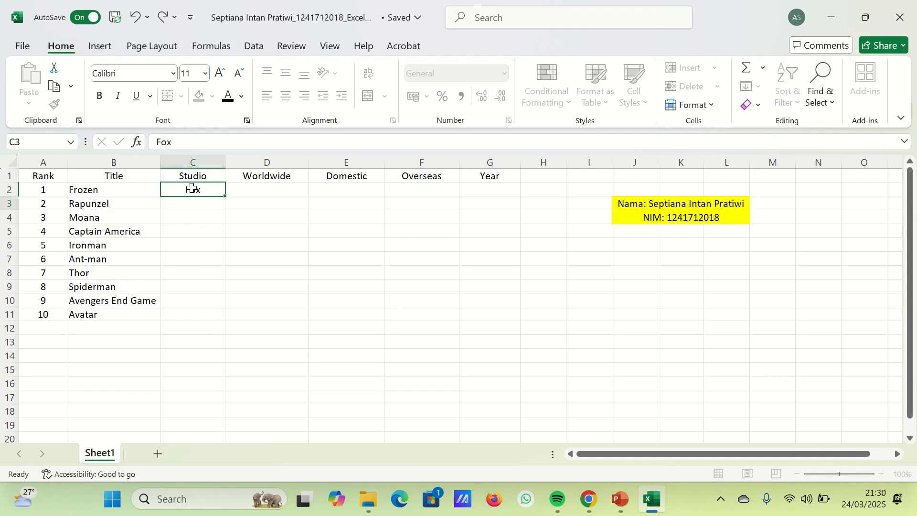
pyautogui.press('Return')
pyautogui.write('Par')
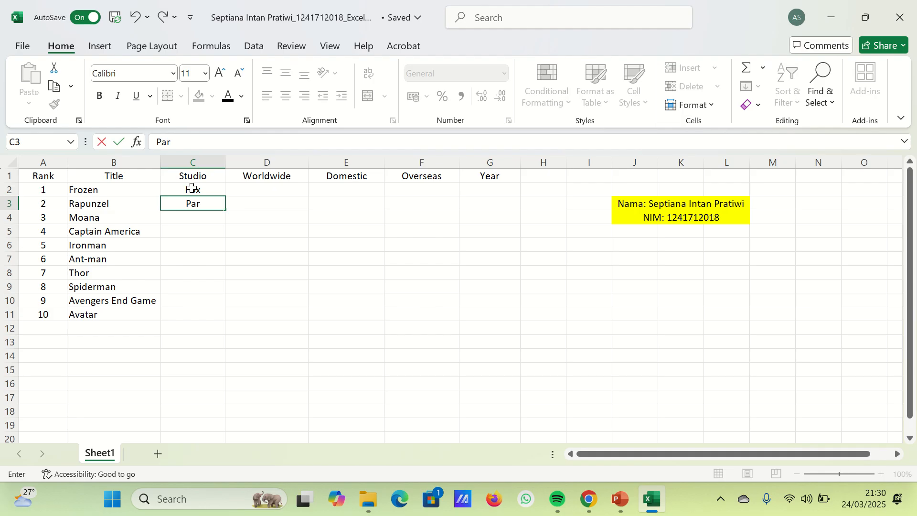
pyautogui.press('Return')
pyautogui.write('BV')
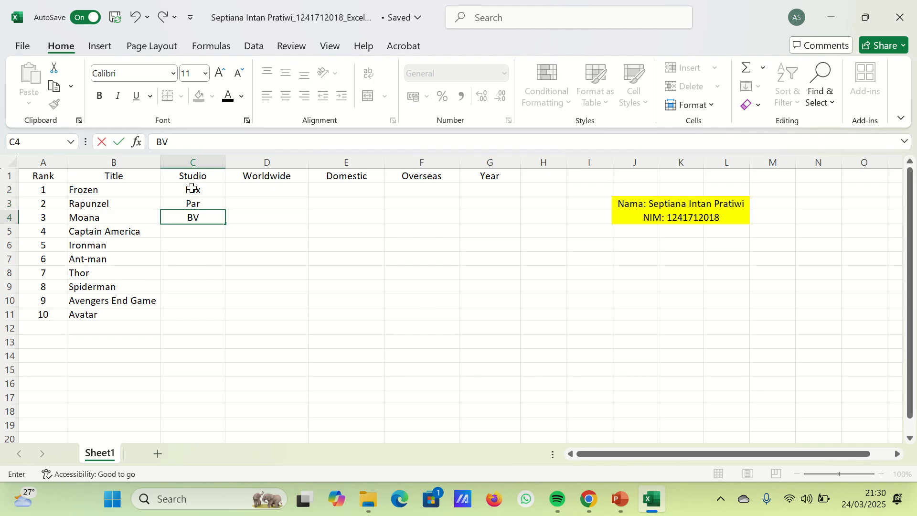
pyautogui.press('Return')
pyautogui.write('Uni.')
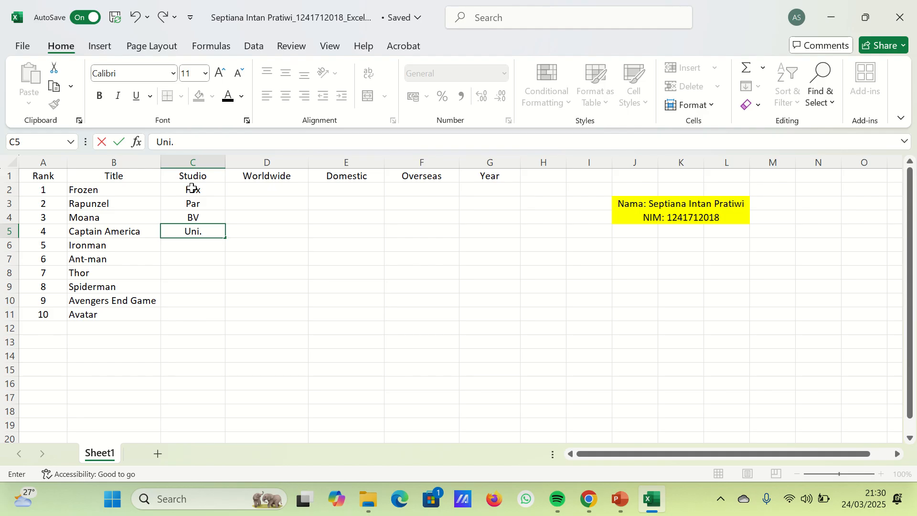
pyautogui.press('Return')
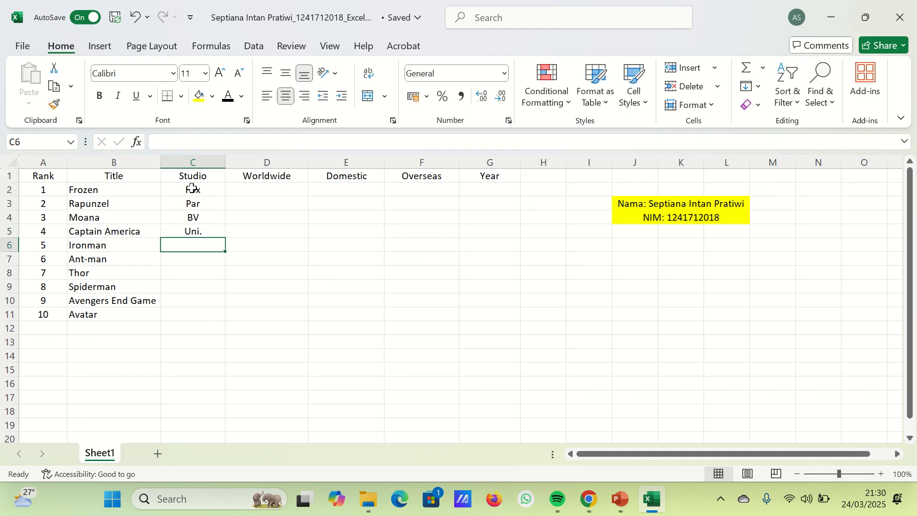
# - Enter studio BV in C6 and WB in C7, and copy WB down to C8
pyautogui.write('BV')
pyautogui.press('Return')
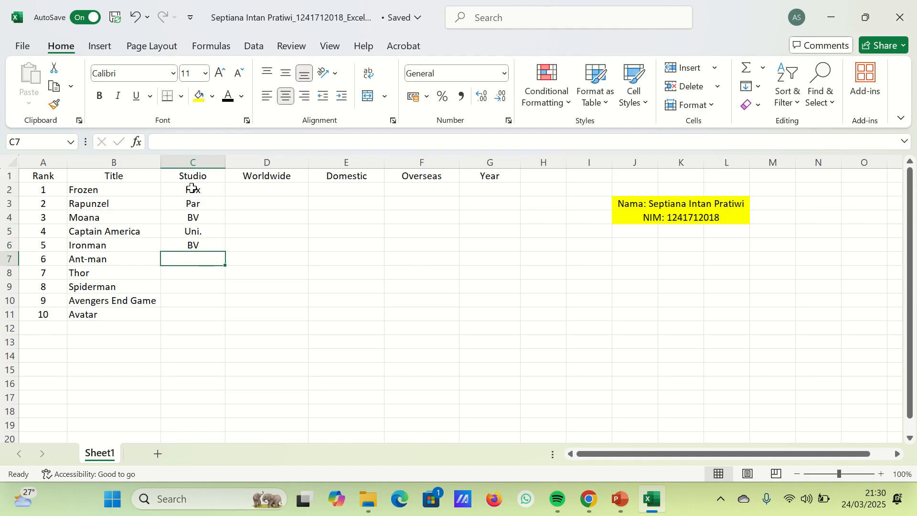
pyautogui.write('WB')
pyautogui.press('Return')
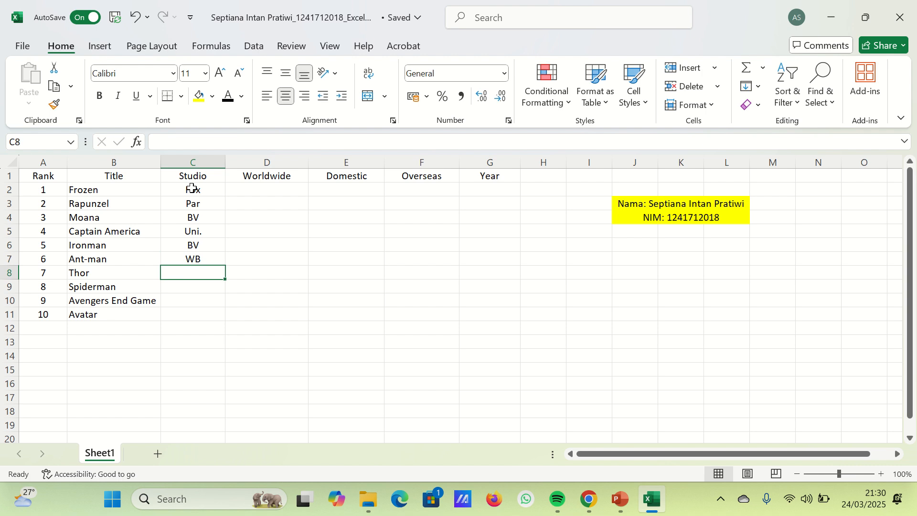
pyautogui.hotkey('shift', 'Up')
pyautogui.hotkey('ctrl', 'd')
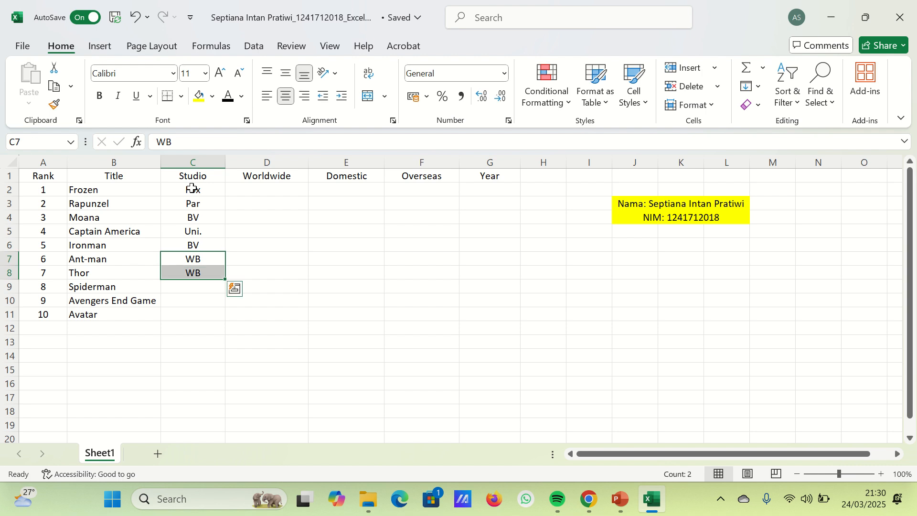
# - Complete the Studio column with BV, WB and BV in cells C9 to C11
pyautogui.press('Down')
pyautogui.press('Down')
pyautogui.press('Down')
pyautogui.press('Up')
pyautogui.write('BV')
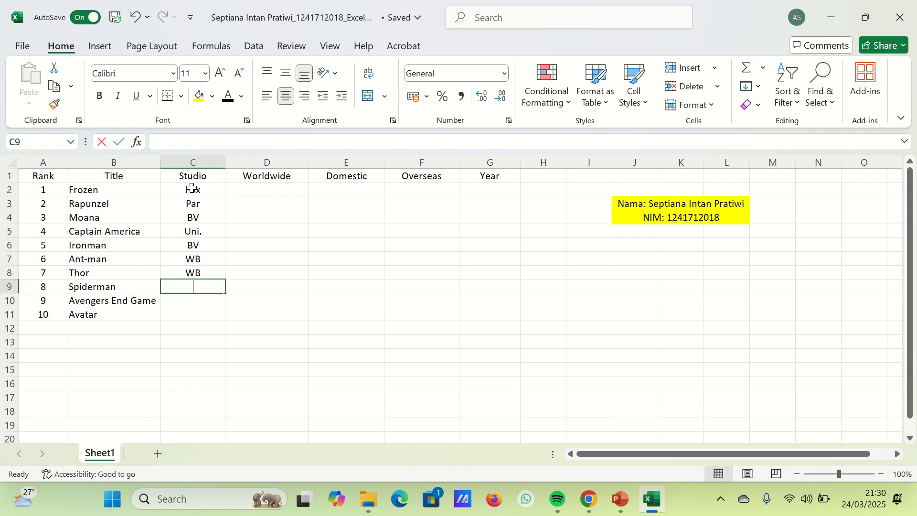
pyautogui.press('Return')
pyautogui.write('WB')
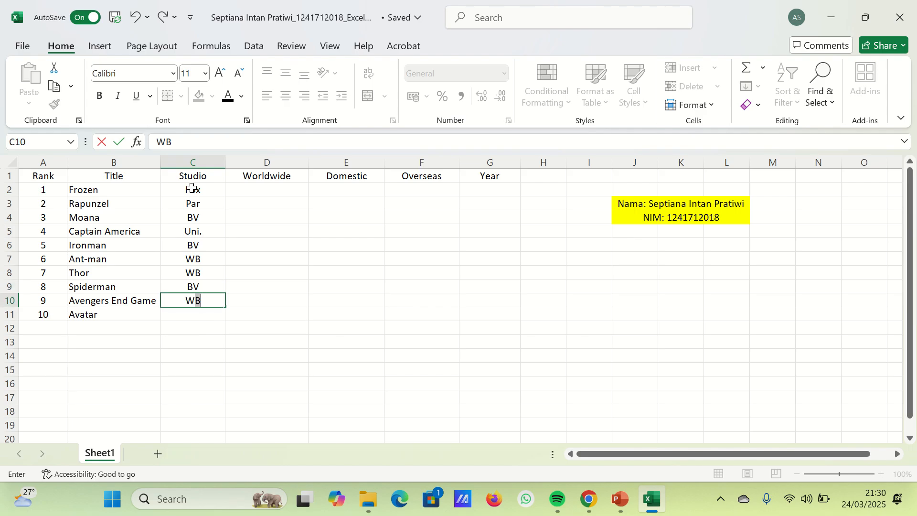
pyautogui.press('Return')
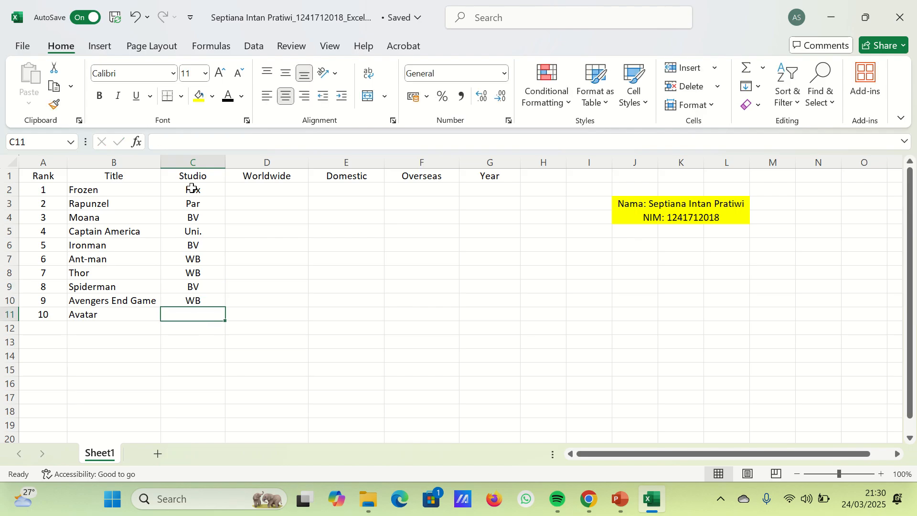
pyautogui.write('BV')
pyautogui.press('Return')
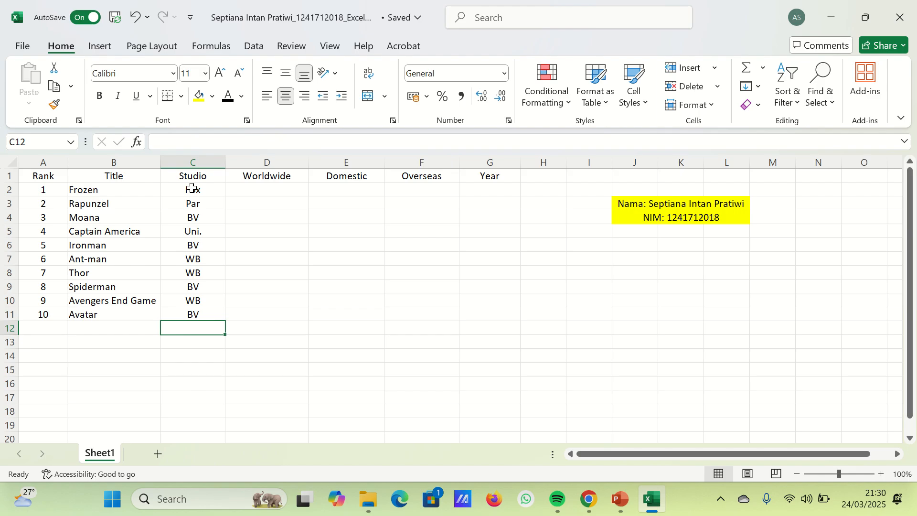
# - Enter the Worldwide figures 2788, 2175.5 and 2068.2 in cells D2 to D4
pyautogui.click(272, 191)
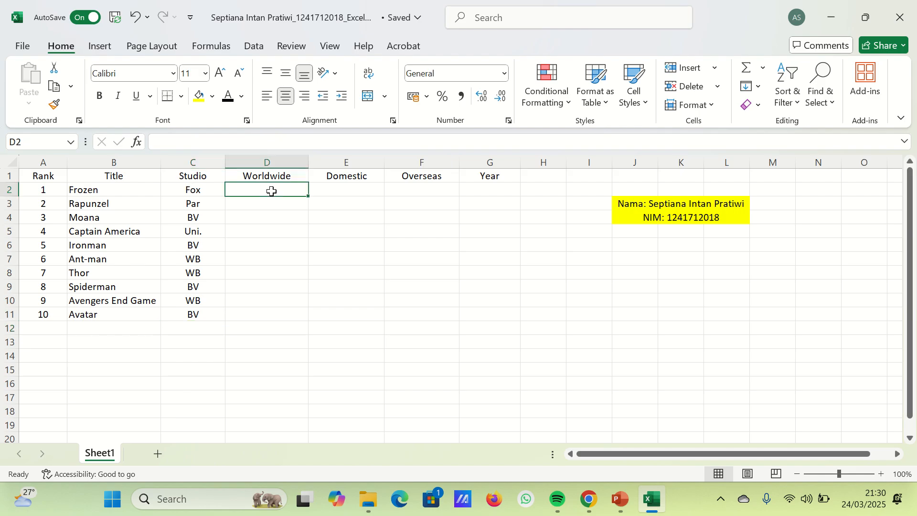
pyautogui.write('2788')
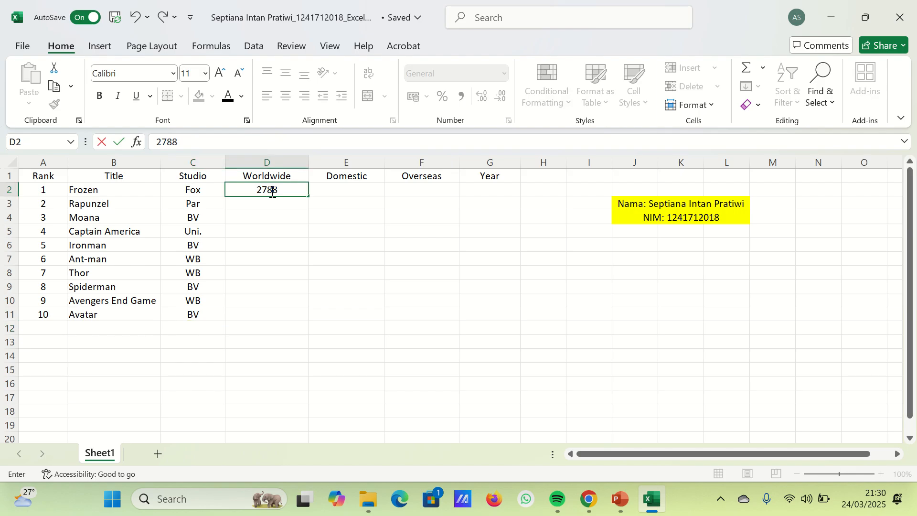
pyautogui.press('Return')
pyautogui.write('2175')
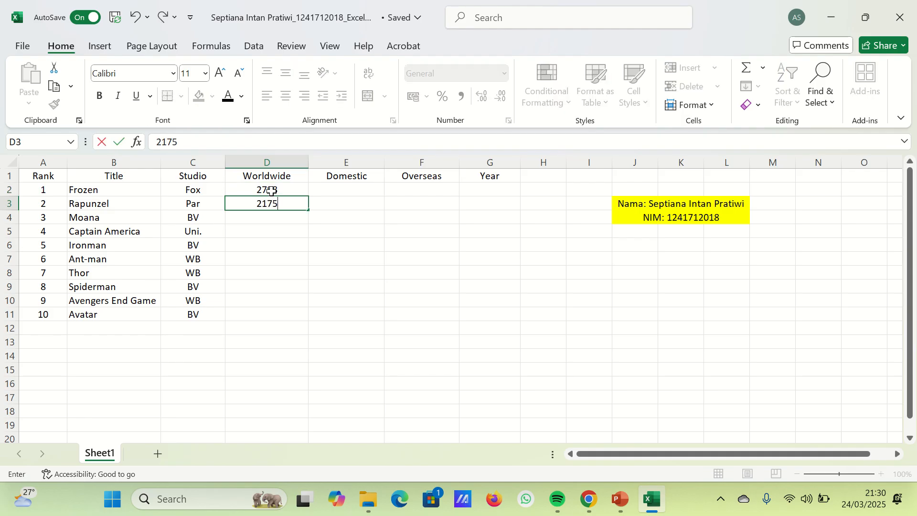
pyautogui.write('.5')
pyautogui.press('Return')
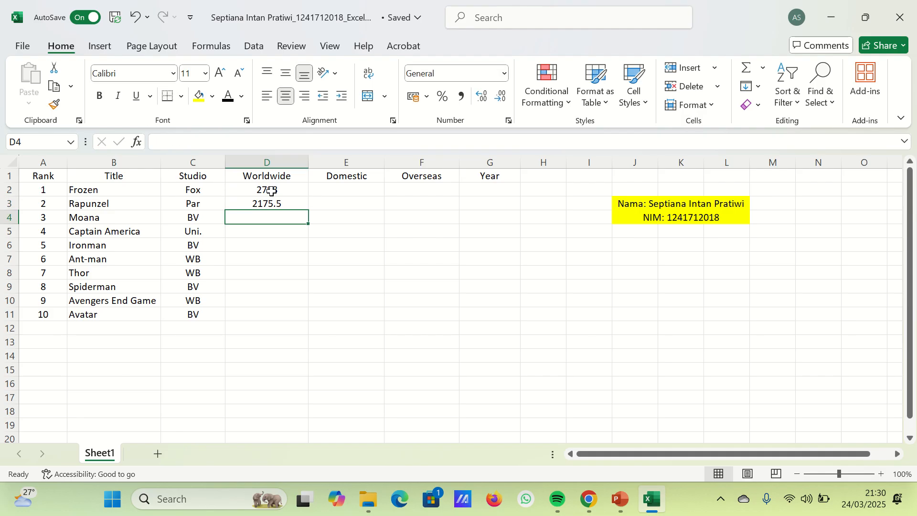
pyautogui.write('201')
pyautogui.press('BackSpace')
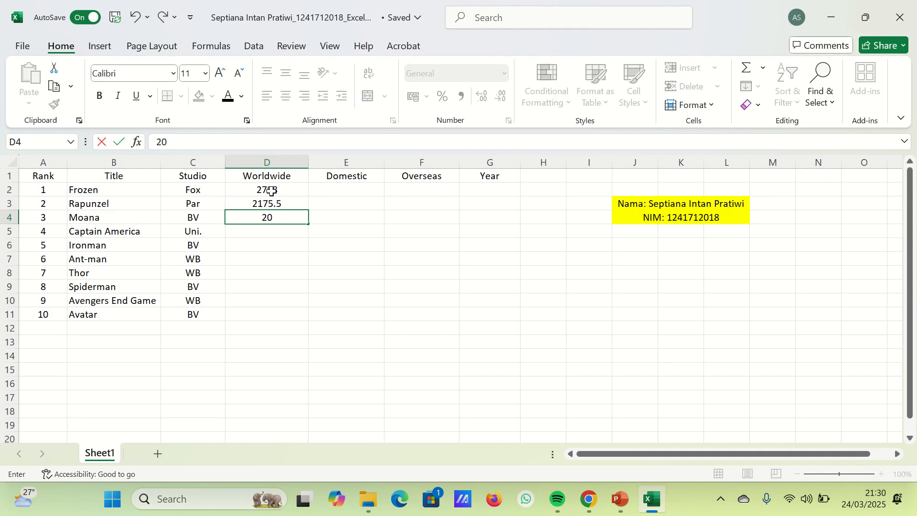
pyautogui.write('68.2')
# - Right-align the cells D2:G11 under the Worldwide, Domestic, Overseas and Year headings
pyautogui.moveTo(440, 6)
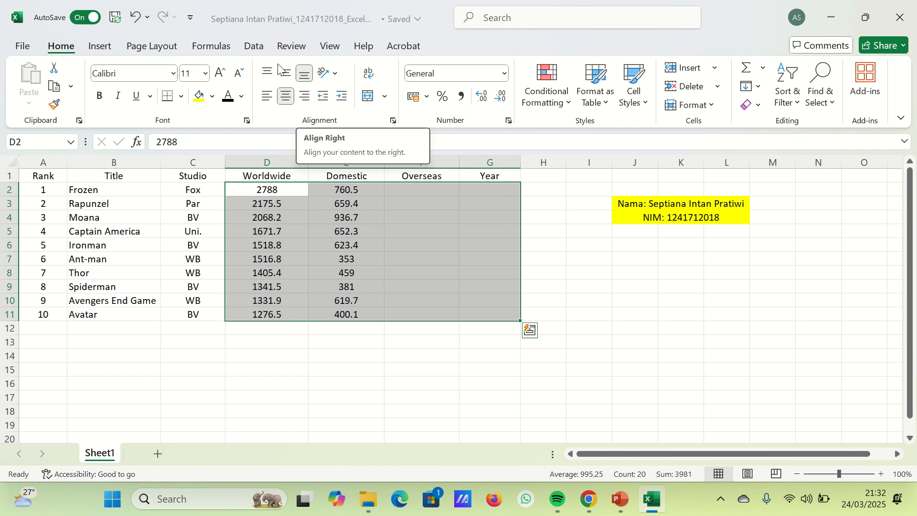
pyautogui.click(304, 97)
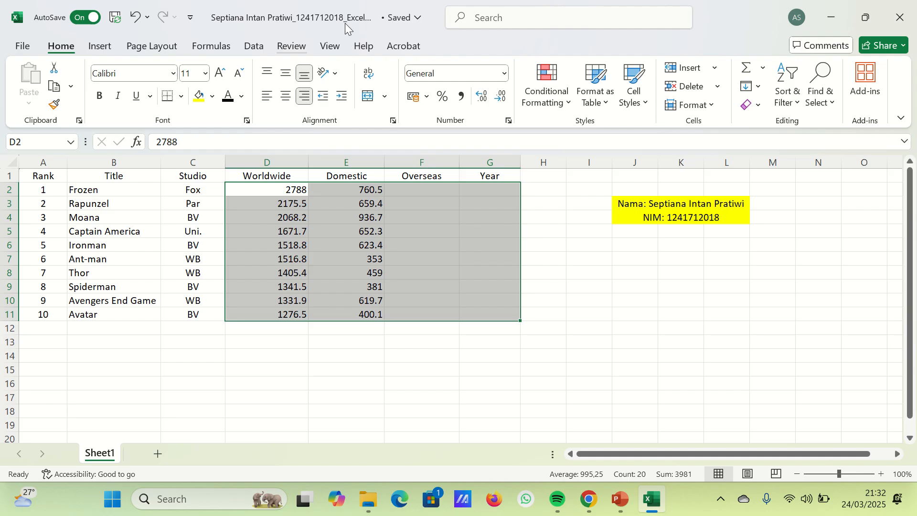
# - Enter the Overseas figures 2027.5 in cell F2 and 1528.1 in cell F3
pyautogui.click(446, 190)
pyautogui.write('2')
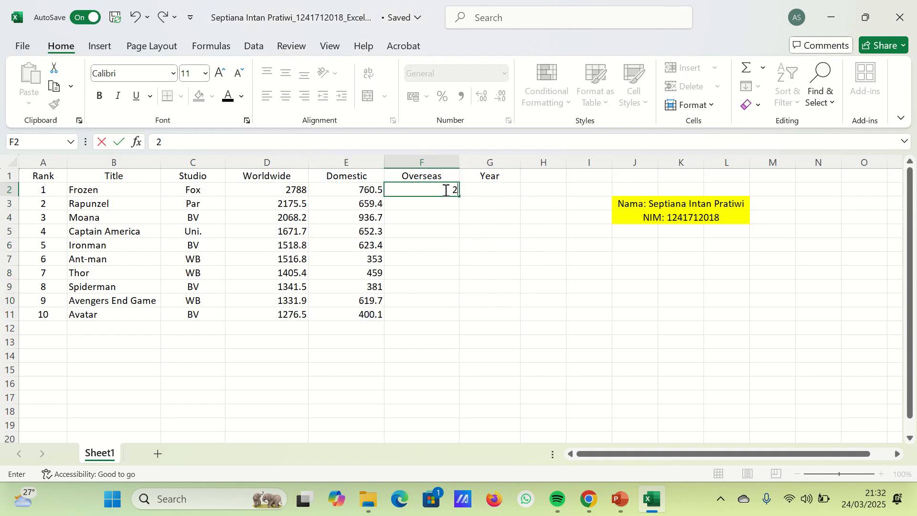
pyautogui.write('027.5')
pyautogui.press('Return')
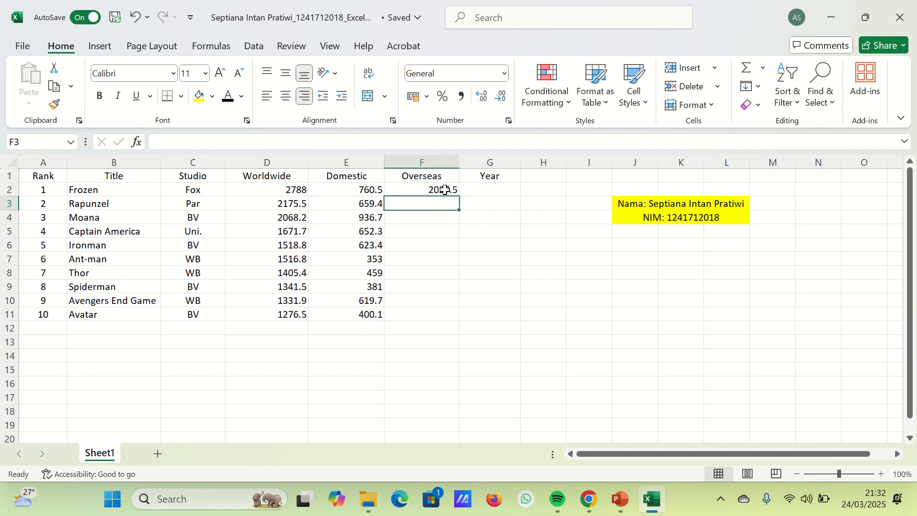
pyautogui.write('1528')
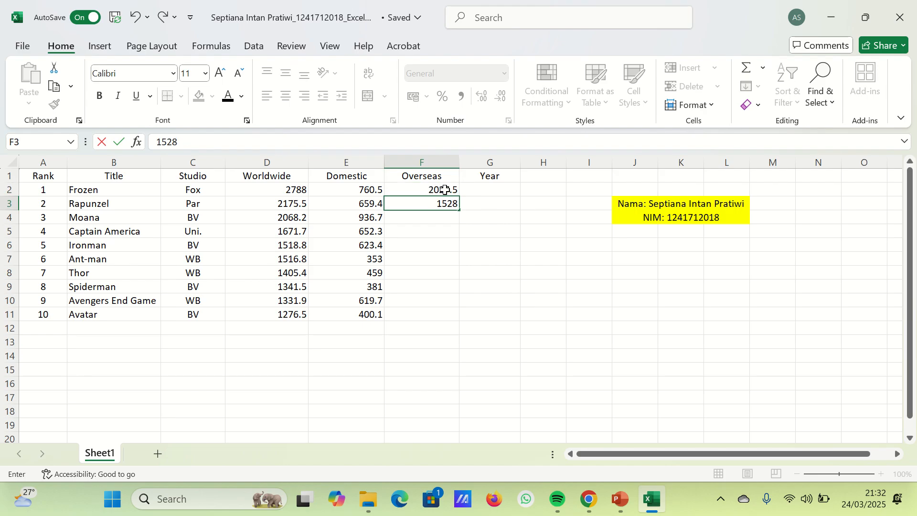
pyautogui.write('.1')
pyautogui.press('Return')
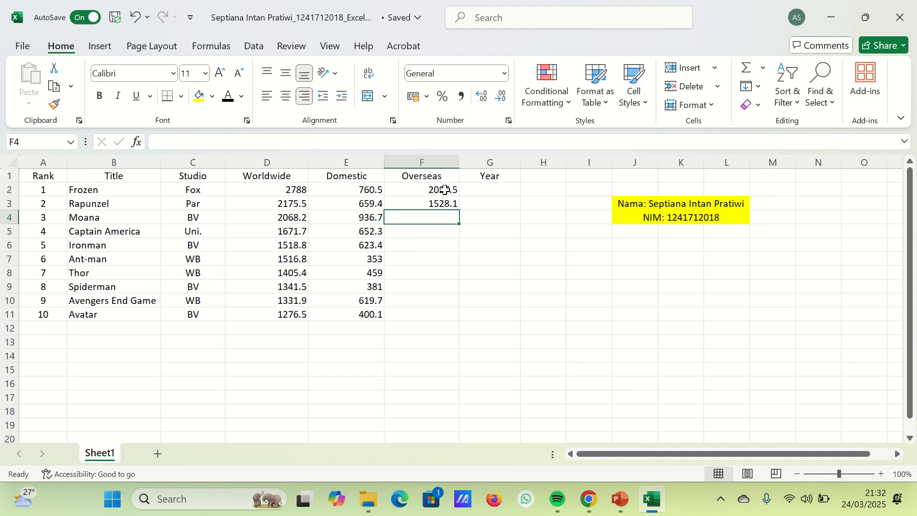
# - Enter the Overseas figures 1131.6, 1019.4 and 895.5 in cells F4 to F6
pyautogui.write('1131.')
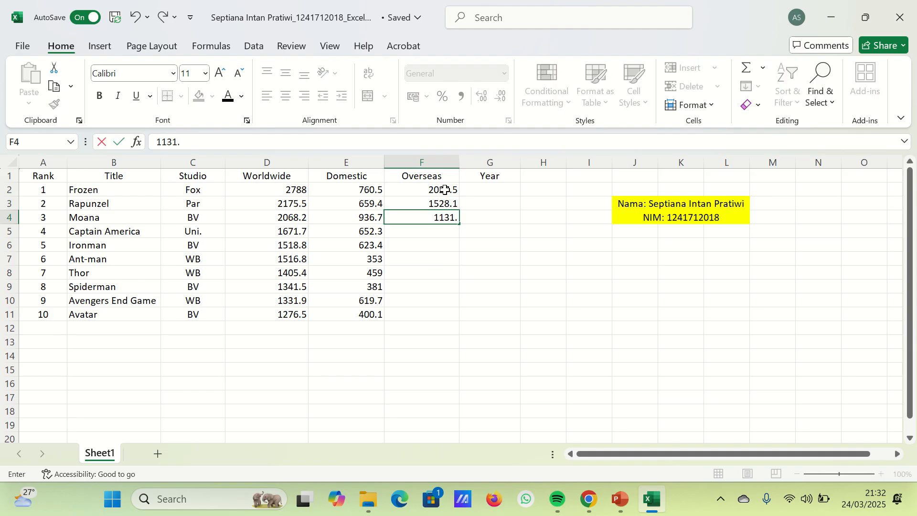
pyautogui.write('6')
pyautogui.press('Return')
pyautogui.write('101')
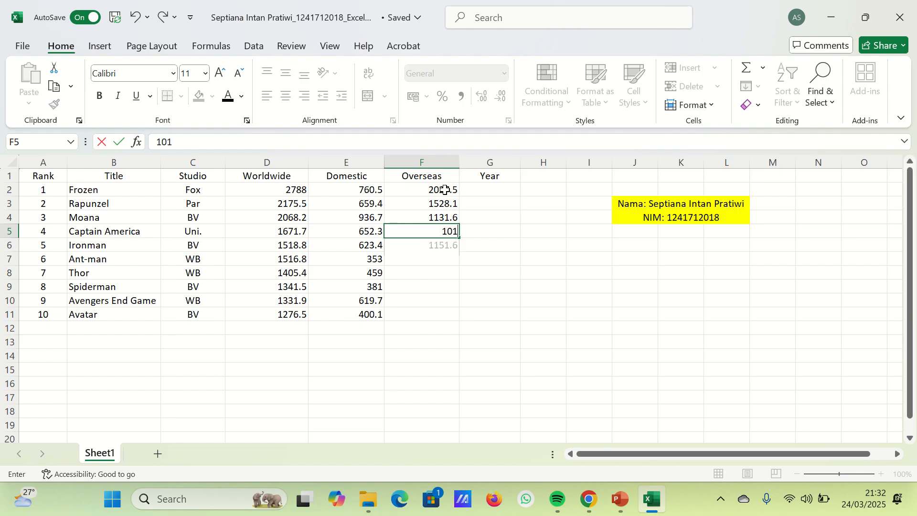
pyautogui.write('9.4')
pyautogui.press('Return')
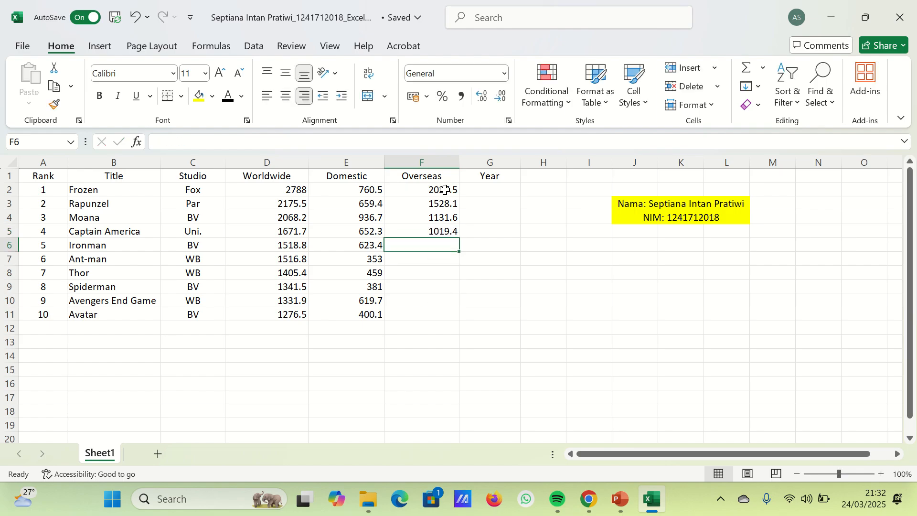
pyautogui.write('895.5')
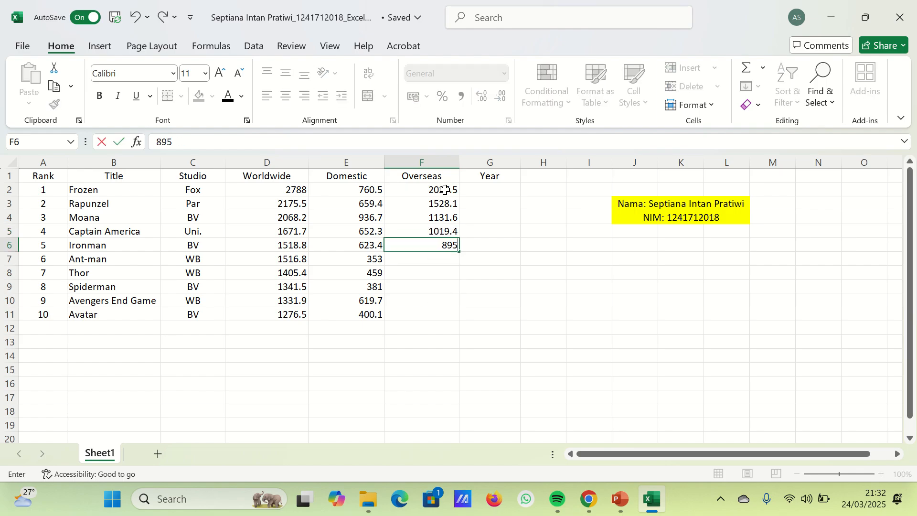
pyautogui.press('Return')
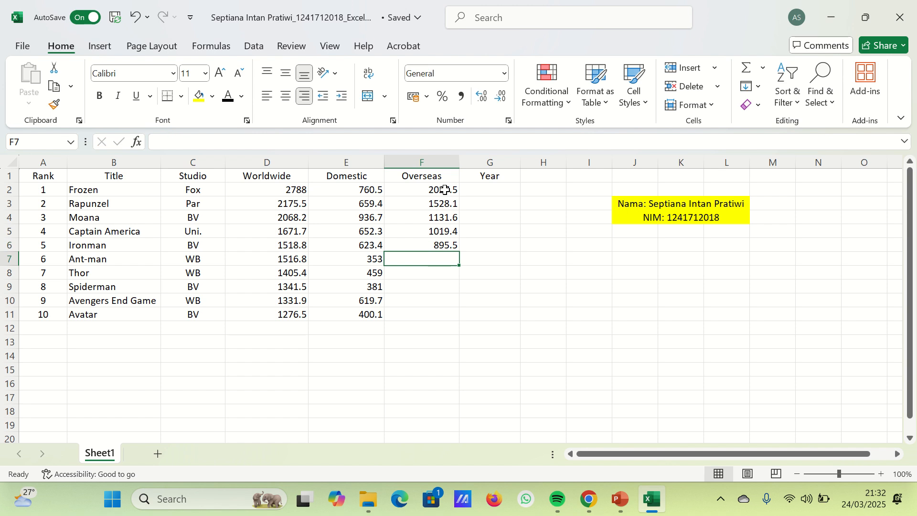
# - Enter the Overseas figures 1163, 946.4 and 960.5 in cells F7 to F9
pyautogui.write('1163')
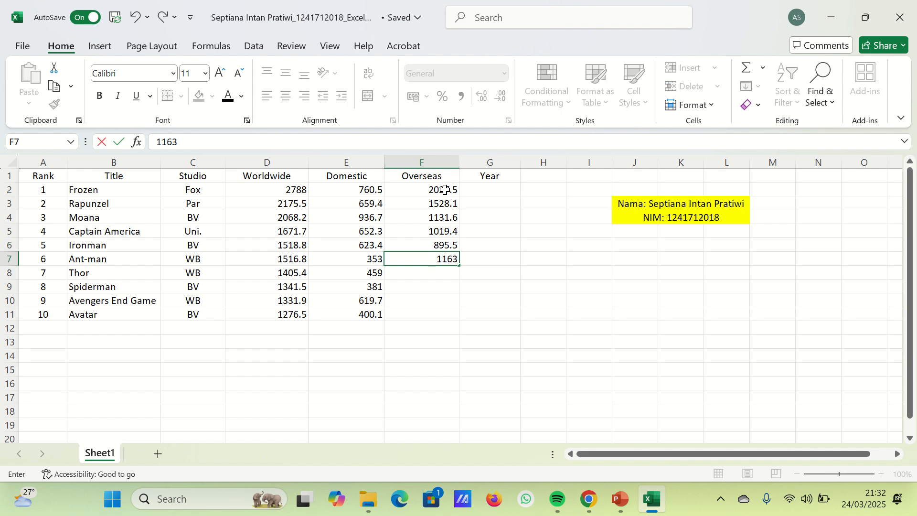
pyautogui.press('Return')
pyautogui.write('946')
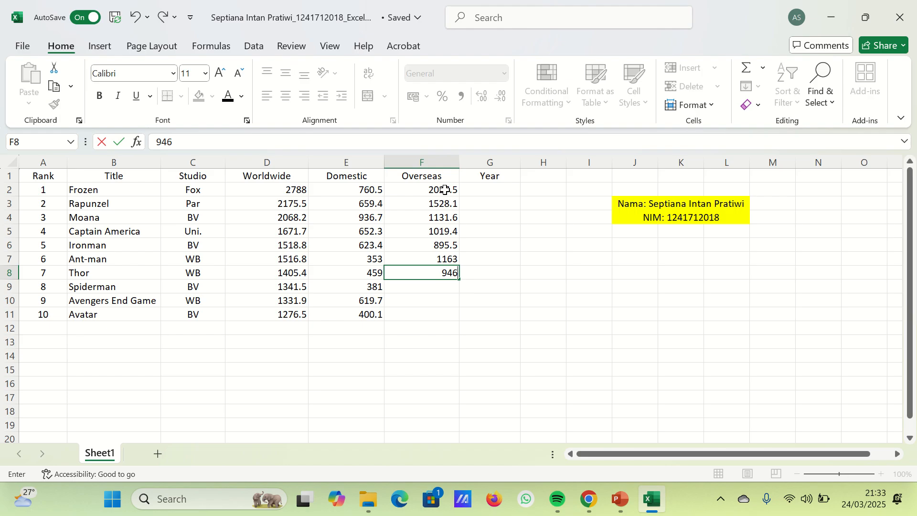
pyautogui.write('.4')
pyautogui.press('Return')
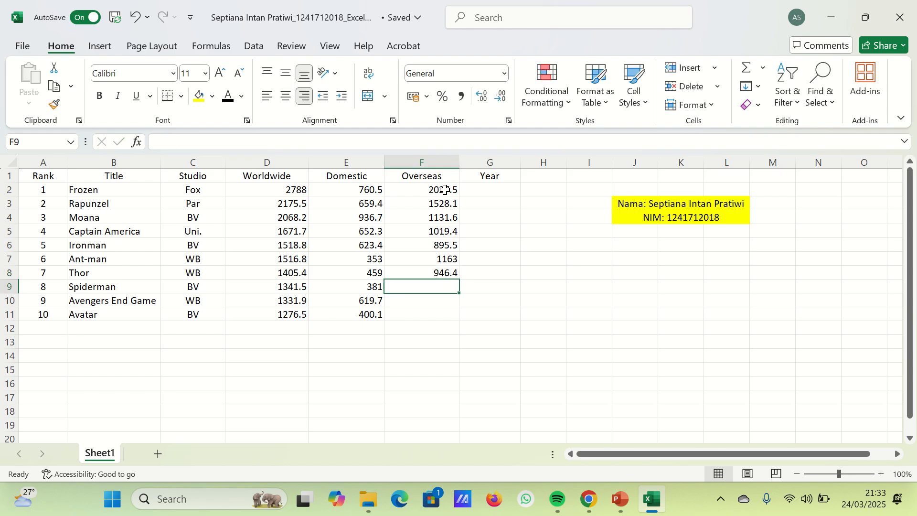
pyautogui.write('960.5')
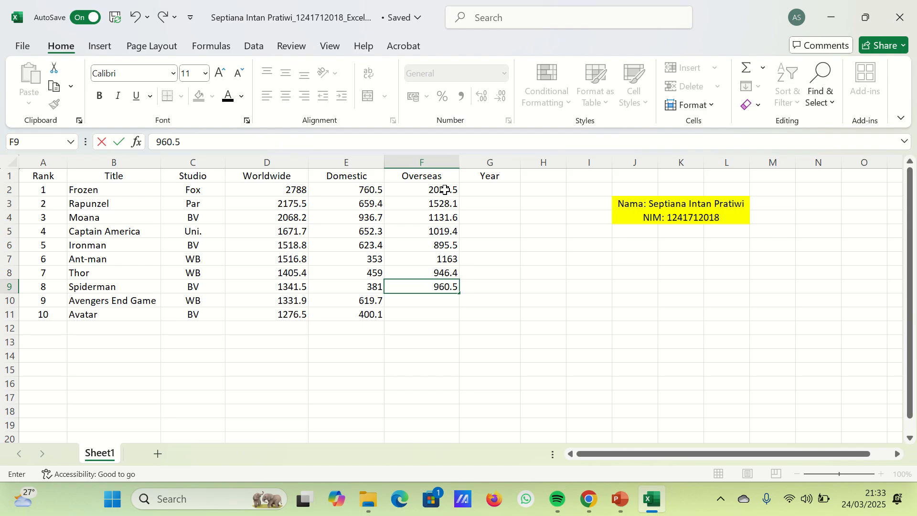
pyautogui.press('Return')
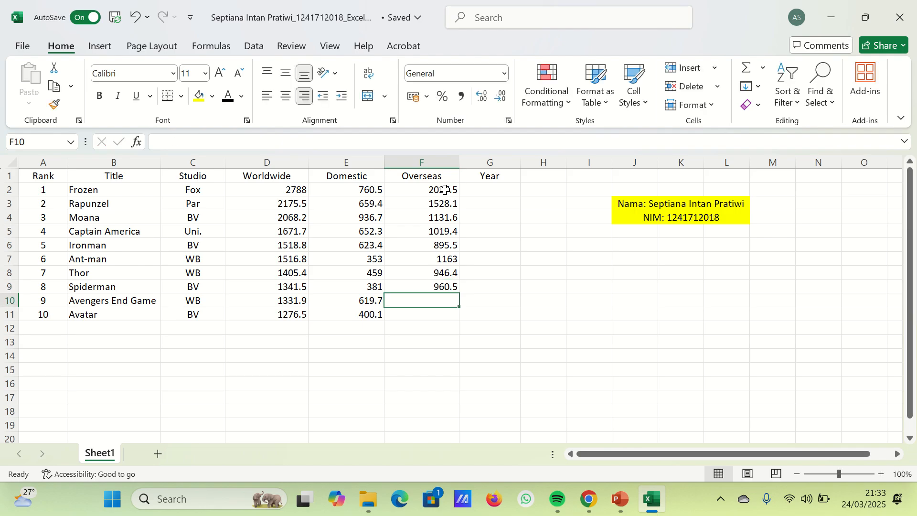
# - Complete the Overseas column with 712.2 in cell F10 and 875.7 in cell F11
pyautogui.write('712')
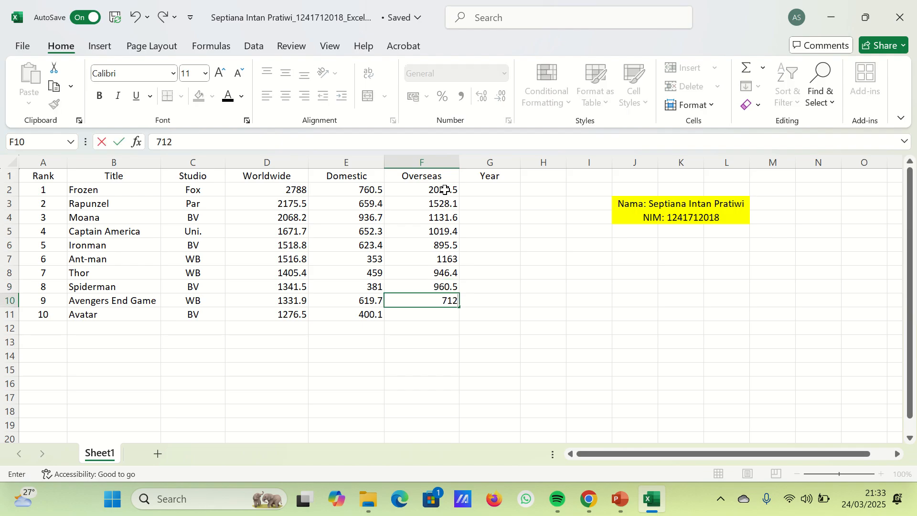
pyautogui.write('.2')
pyautogui.press('Return')
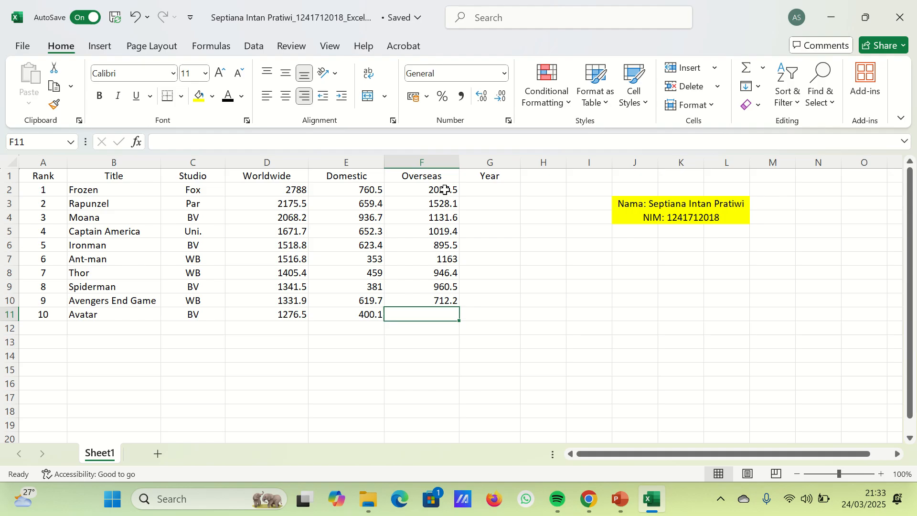
pyautogui.write('875.7')
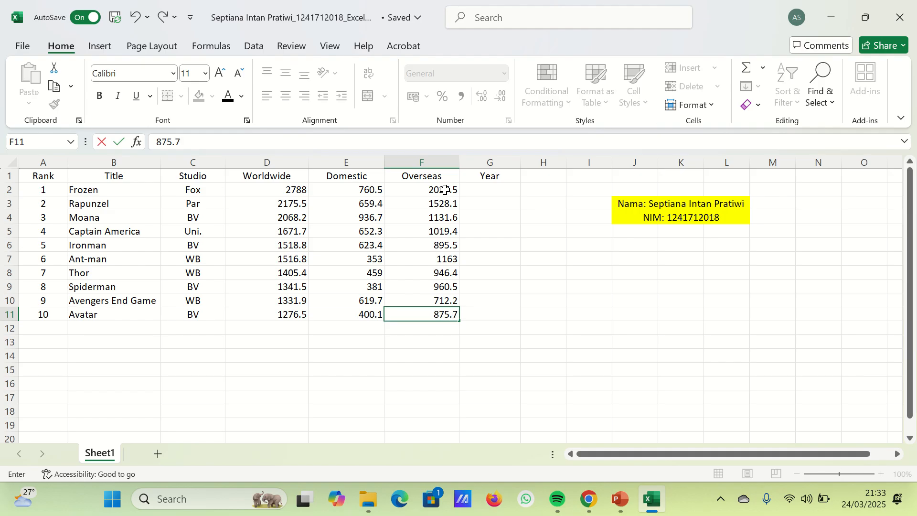
pyautogui.press('Return')
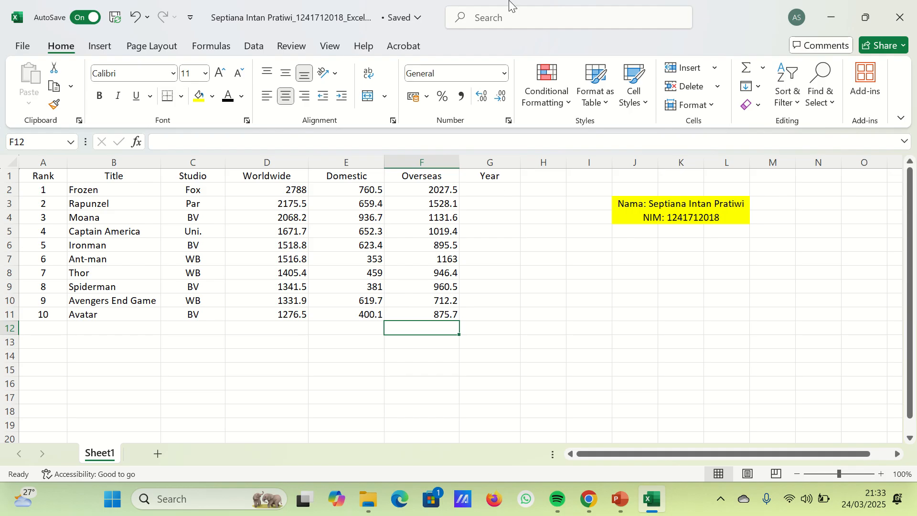
pyautogui.moveTo(511, 5)
pyautogui.click(374, 26)
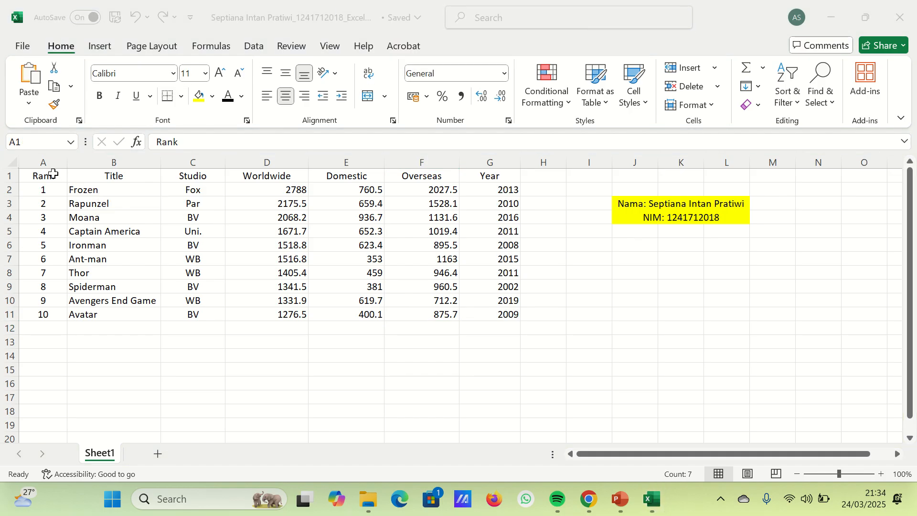
# - Format the heading cells A1:G1 in the Arial Black font with an orange font colour
pyautogui.moveTo(53, 174); pyautogui.dragTo(492, 176)
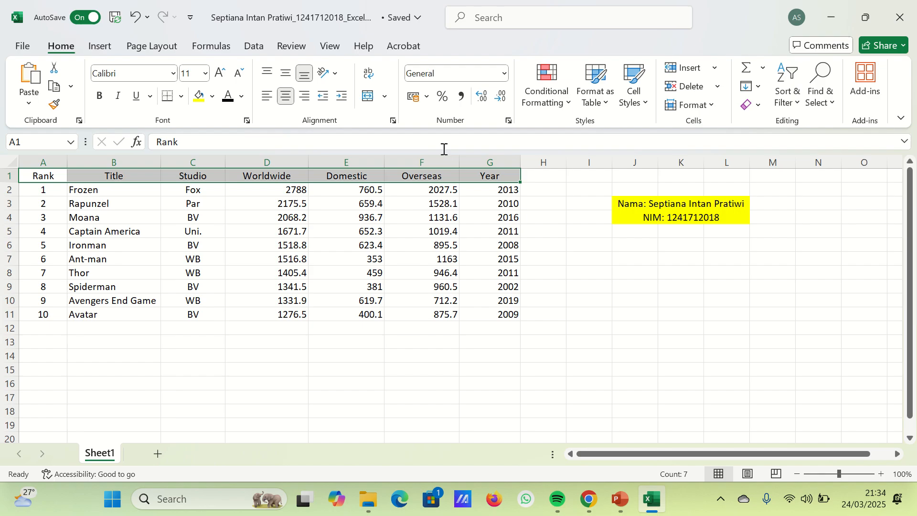
pyautogui.click(173, 73)
pyautogui.click(137, 272)
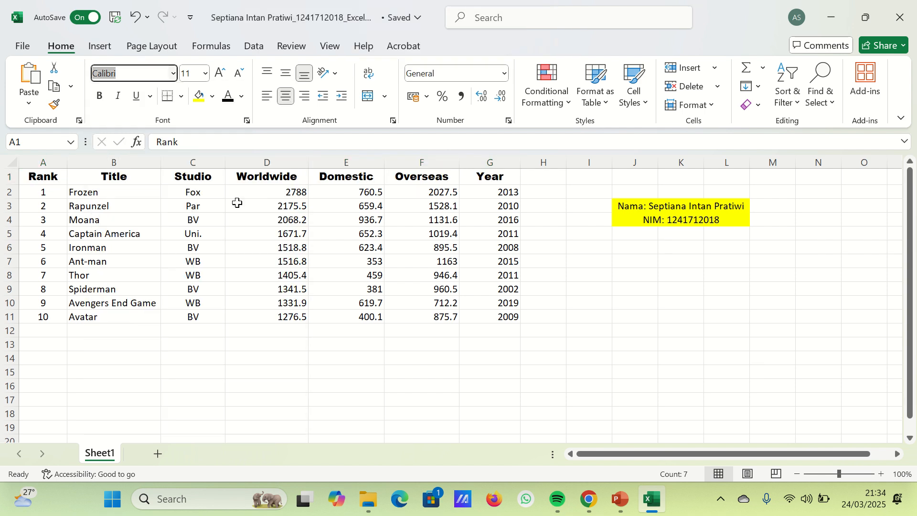
pyautogui.click(247, 97)
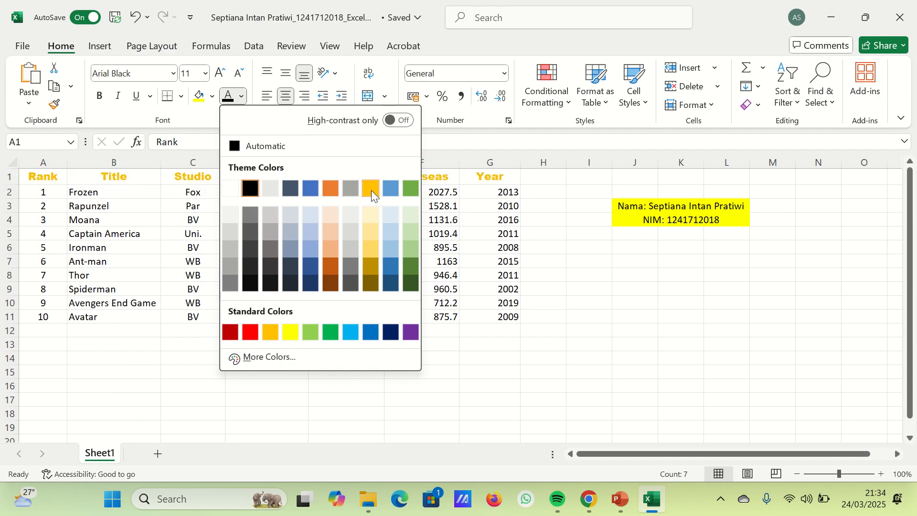
pyautogui.click(328, 188)
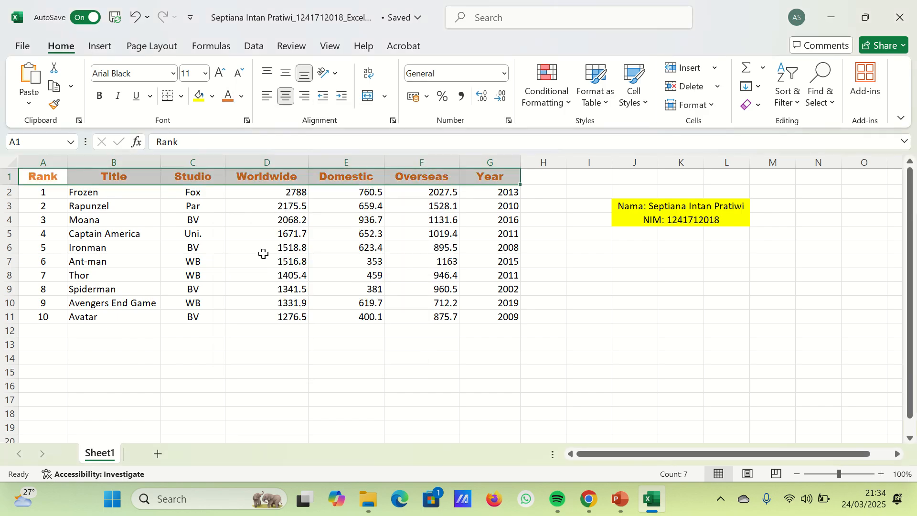
pyautogui.click(233, 271)
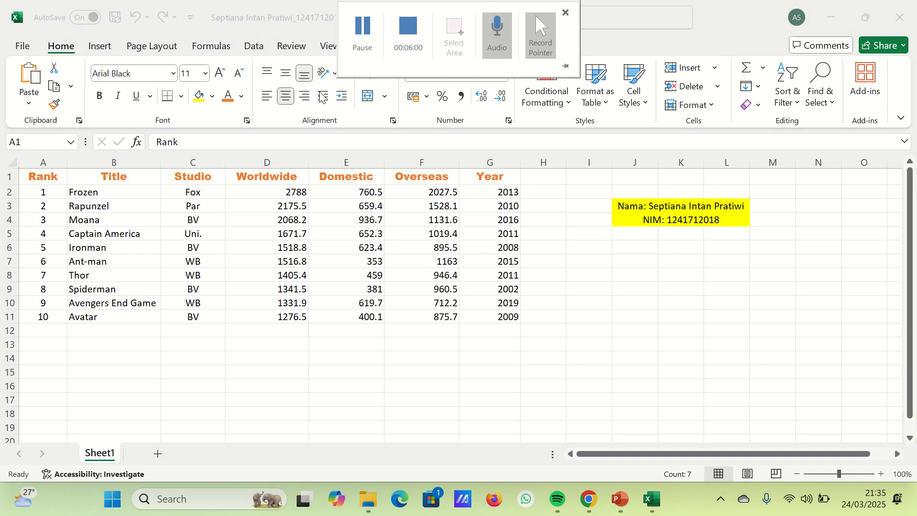
# - Insert a row above the headings and enter the title "Top Grossing Movies of All Time" in cell A1
pyautogui.rightClick(10, 177)
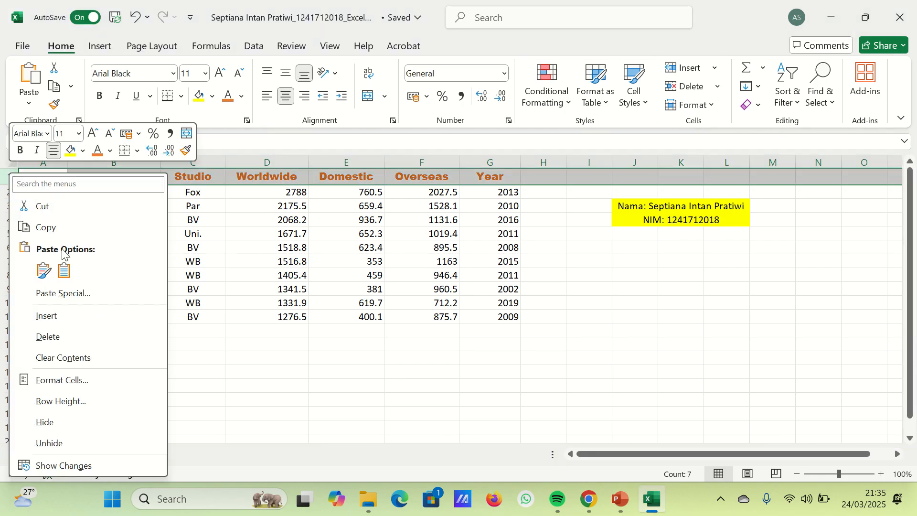
pyautogui.click(48, 316)
pyautogui.click(32, 177)
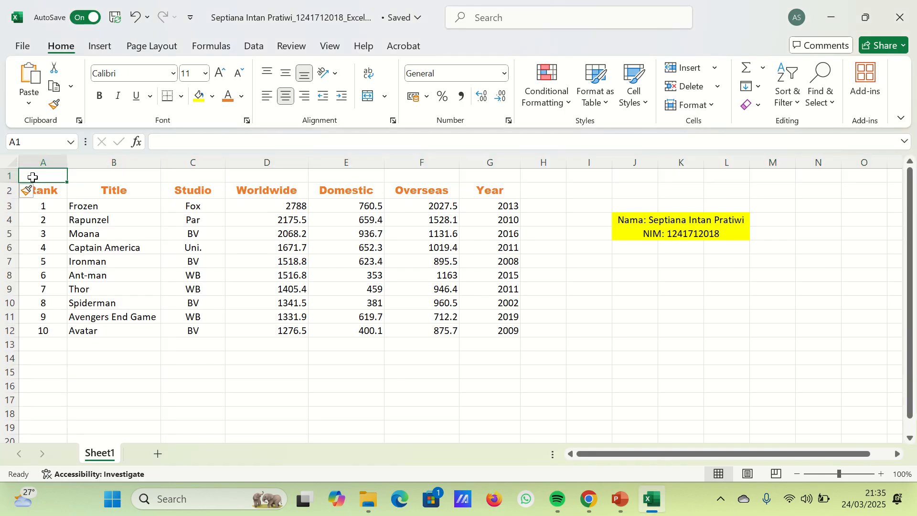
pyautogui.write('Top G')
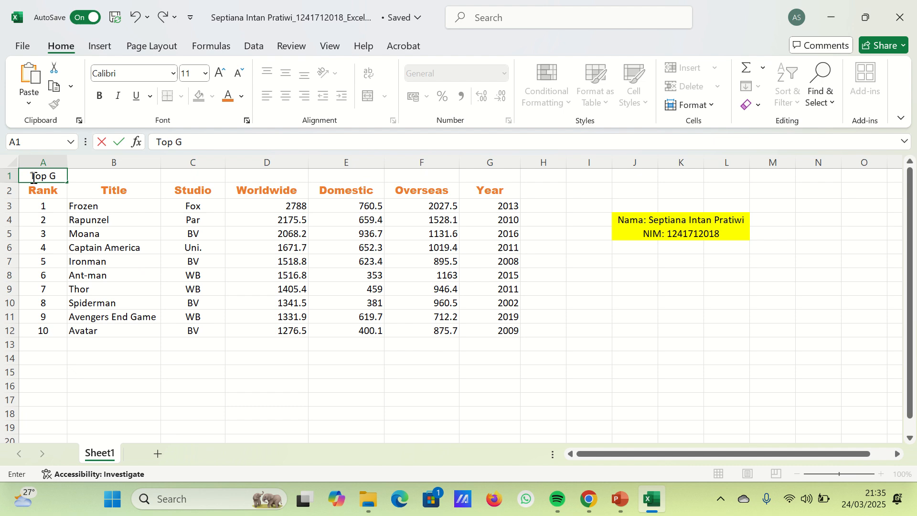
pyautogui.write('rossing Movie')
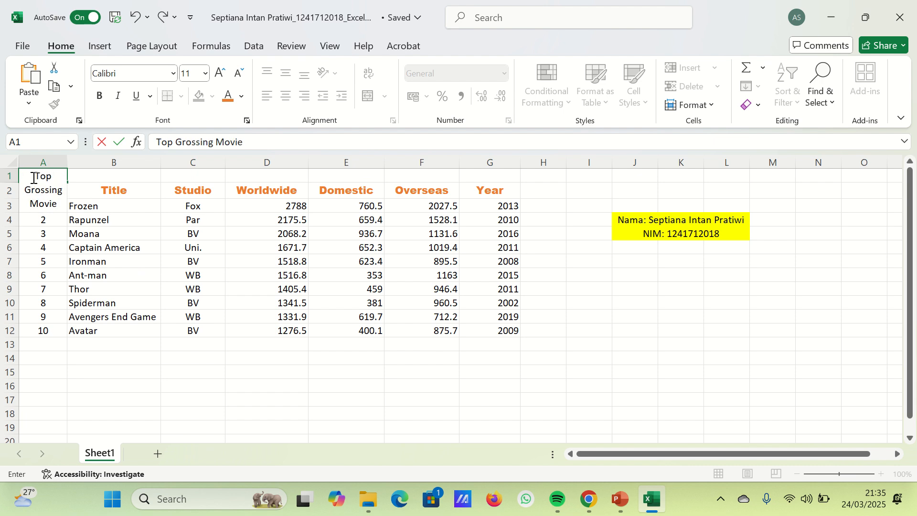
pyautogui.write('s')
pyautogui.press('BackSpace')
pyautogui.write('s')
pyautogui.write(' of A')
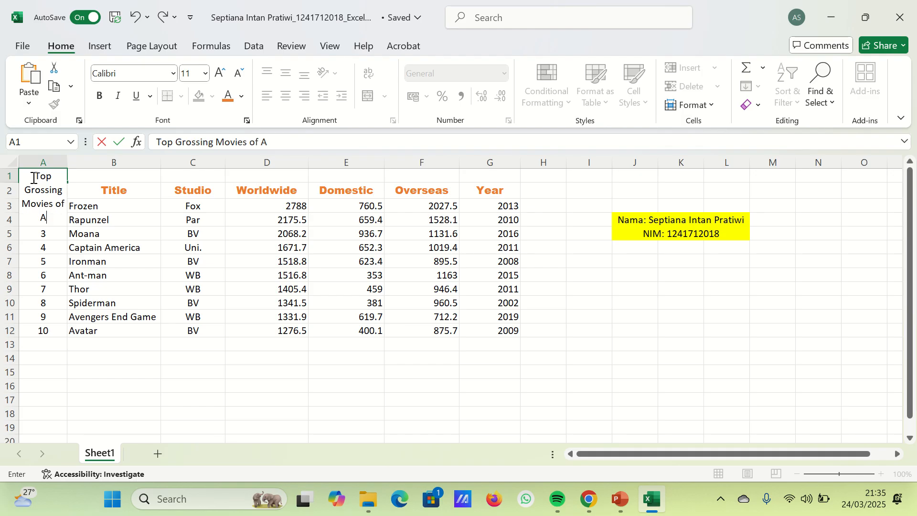
pyautogui.write("ll Time'")
pyautogui.press('BackSpace')
pyautogui.press('Return')
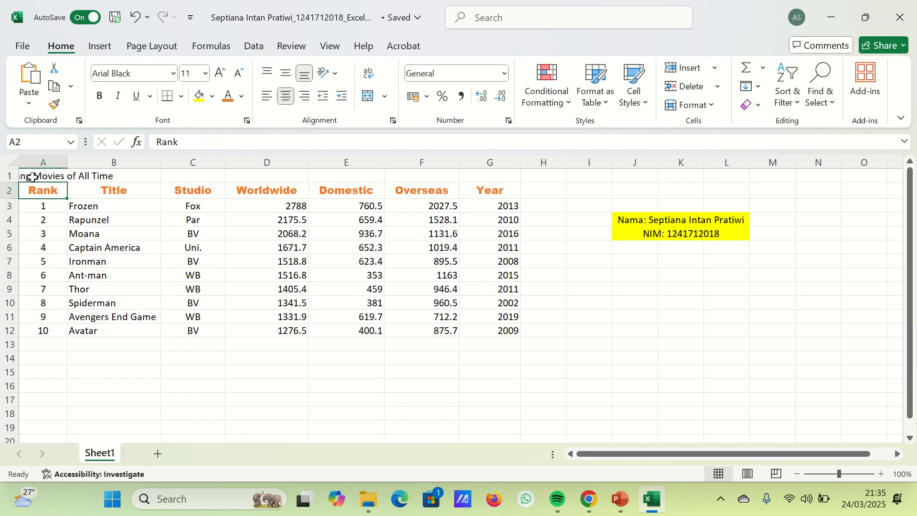
# - Merge and centre the title across A1:G1 and format it in bold Arial Black
pyautogui.click(26, 176)
pyautogui.moveTo(43, 175); pyautogui.dragTo(468, 175)
pyautogui.click(368, 96)
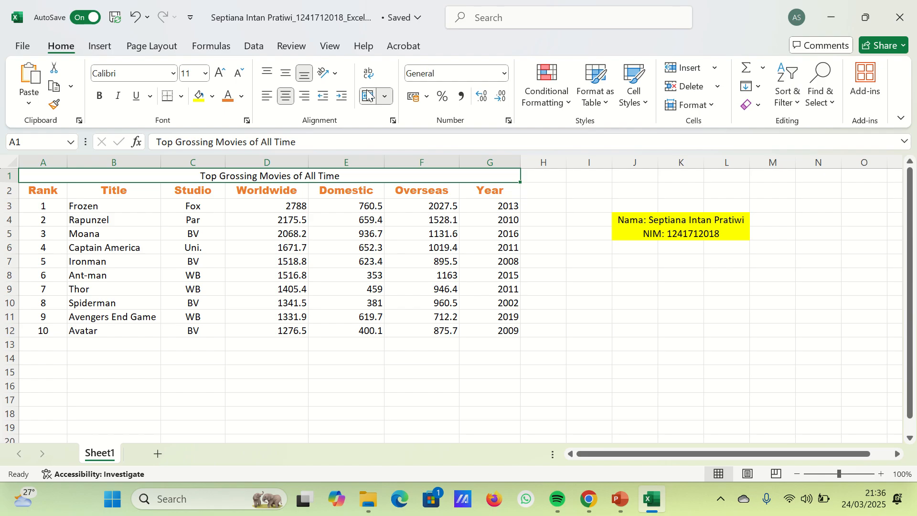
pyautogui.hotkey('ctrl', 'b')
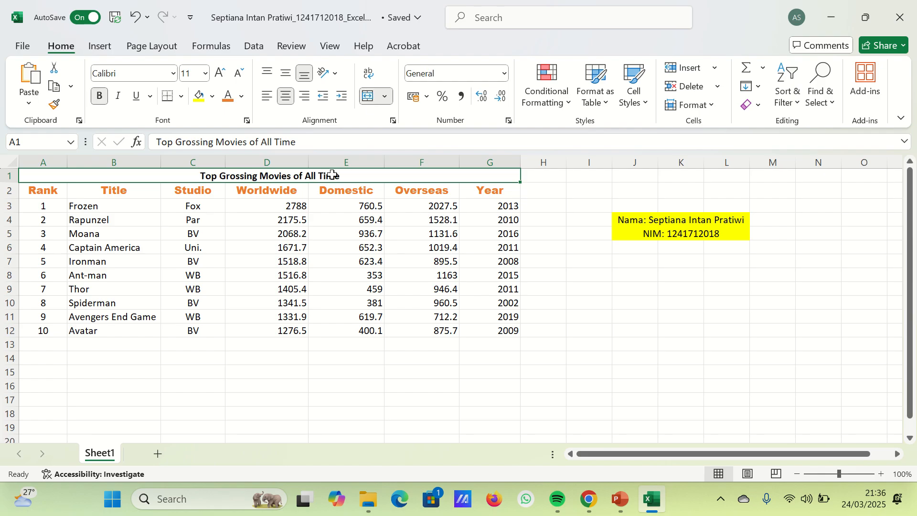
pyautogui.click(173, 73)
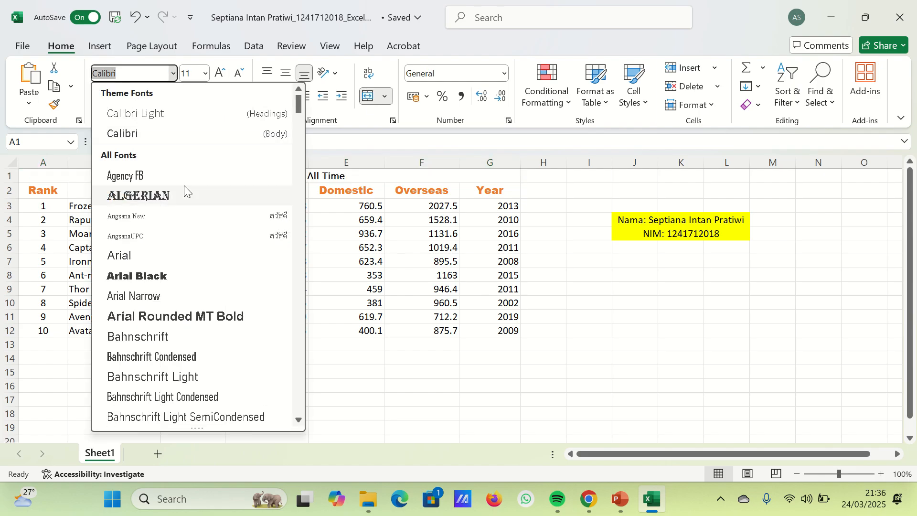
pyautogui.click(144, 276)
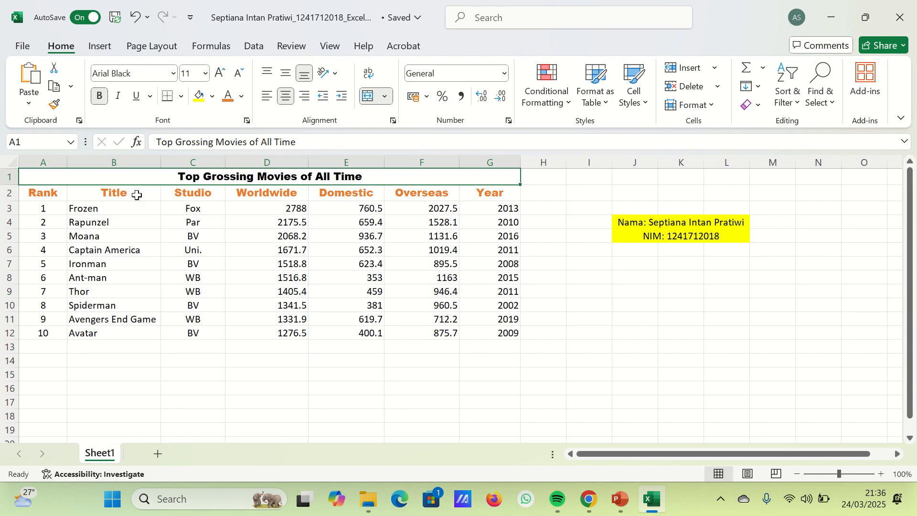
# - Change the font colour of the heading cells A2:G2 to a dark blue
pyautogui.moveTo(47, 194); pyautogui.dragTo(491, 193)
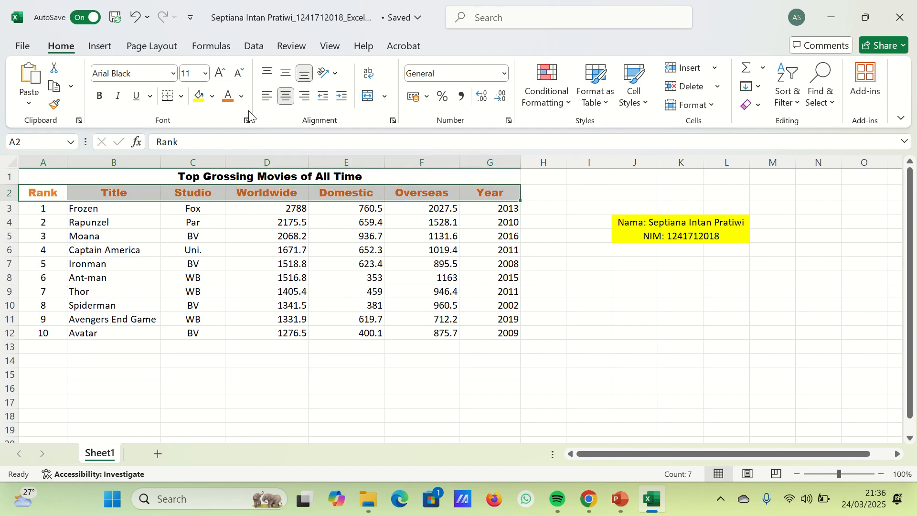
pyautogui.click(242, 96)
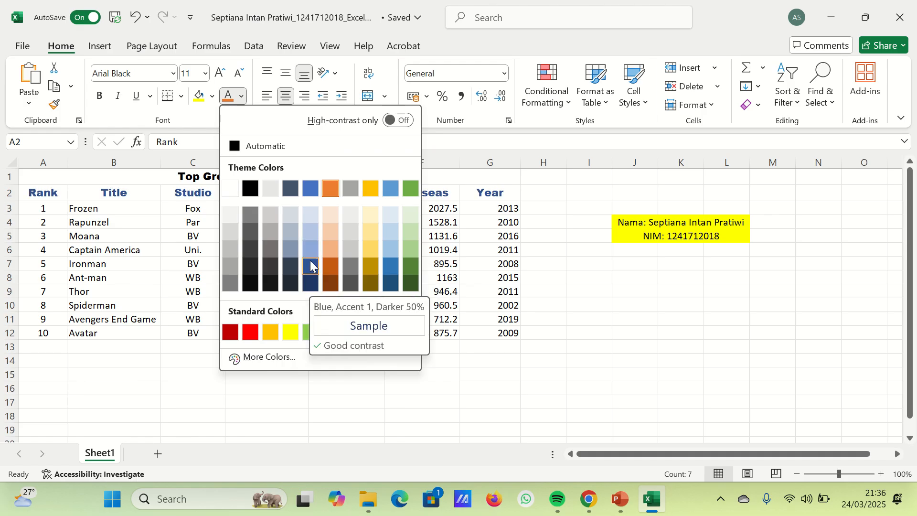
pyautogui.click(311, 266)
pyautogui.click(452, 281)
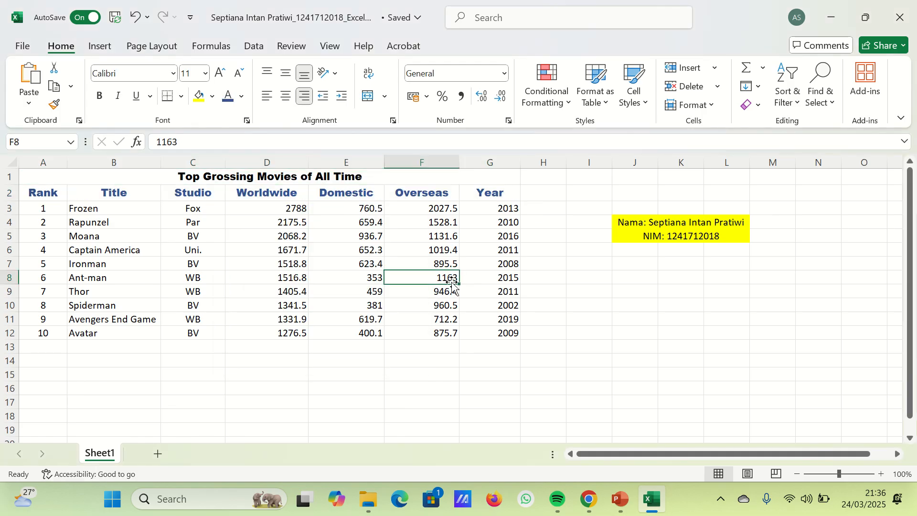
# - Add a bottom border to the merged title cell in row 1
pyautogui.click(216, 181)
pyautogui.click(168, 96)
pyautogui.click(242, 268)
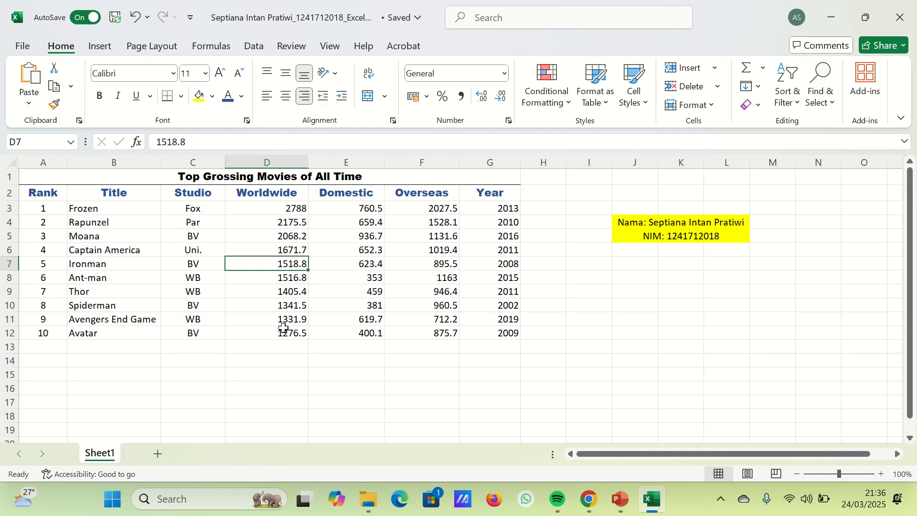
# - Apply the $ English (United States) accounting format to columns D through G
pyautogui.scroll(-1, 284, 328)
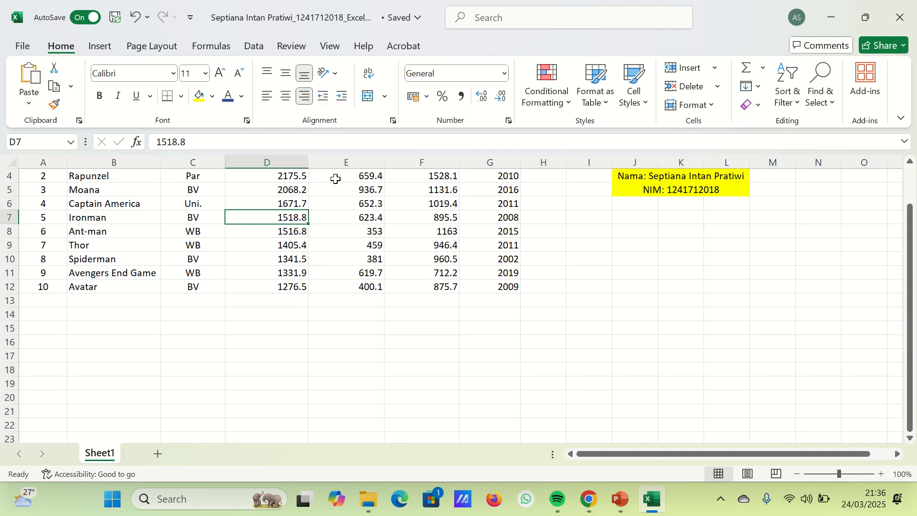
pyautogui.scroll(1, 286, 225)
pyautogui.moveTo(267, 162); pyautogui.dragTo(492, 162)
pyautogui.click(427, 97)
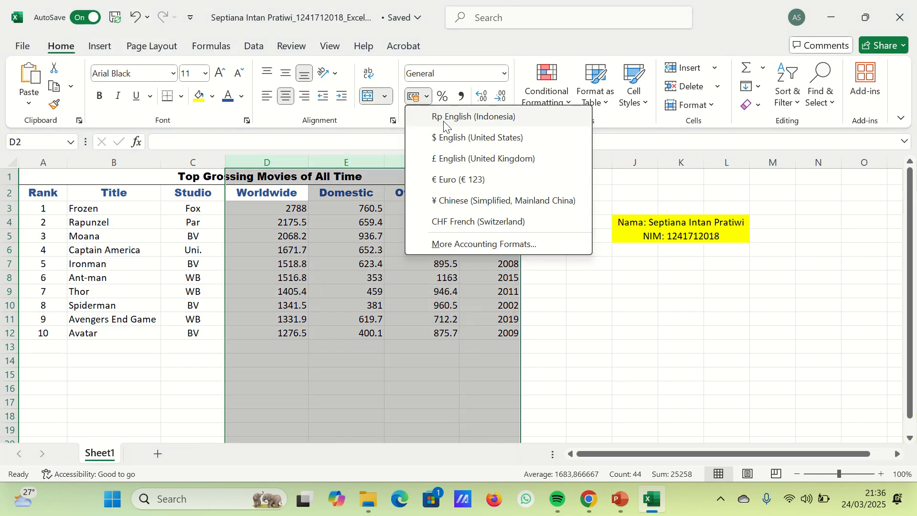
pyautogui.press('Escape')
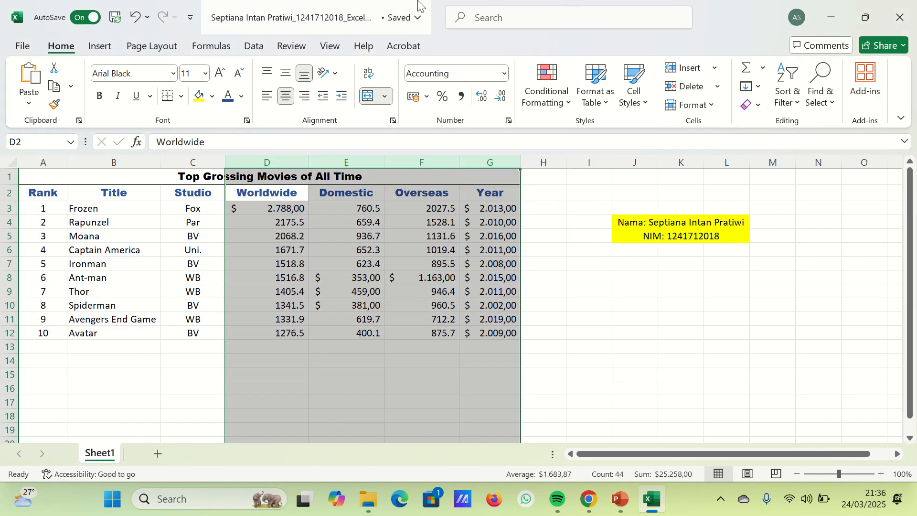
pyautogui.click(327, 319)
# - Try to apply the $ English (United States) accounting format to Rapunzel's Worldwide figure in cell D4
pyautogui.click(247, 219)
pyautogui.click(426, 97)
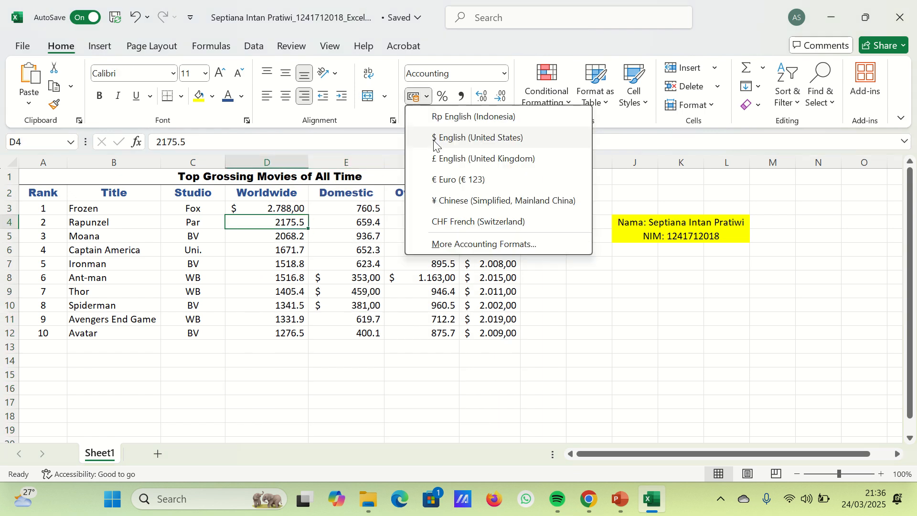
pyautogui.click(444, 136)
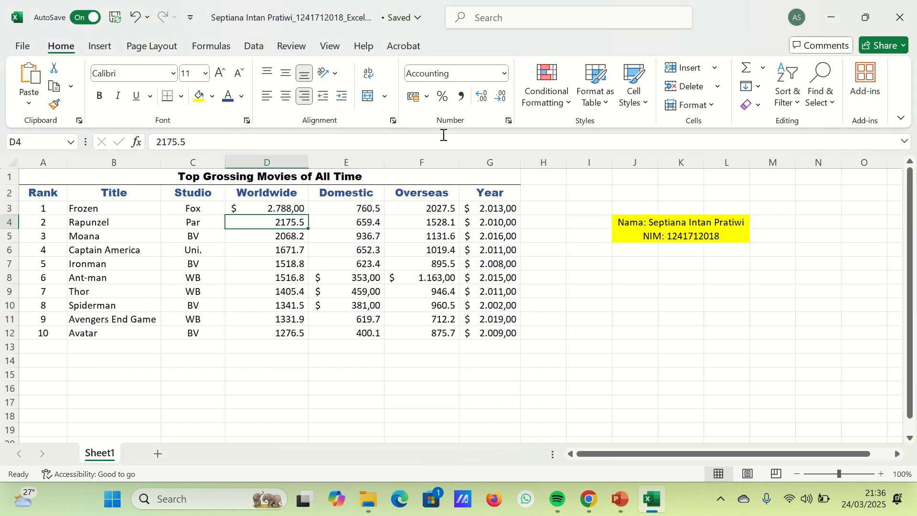
pyautogui.doubleClick(268, 221)
pyautogui.click(264, 258)
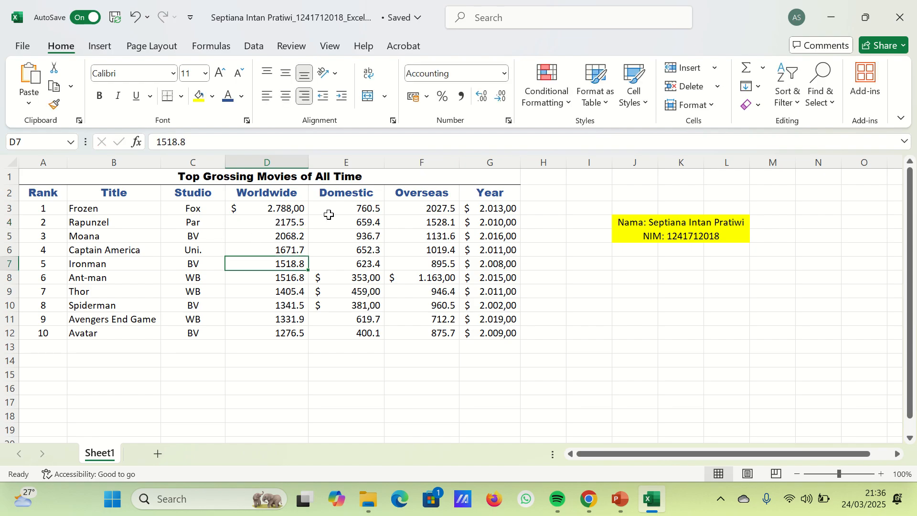
# - Try to reapply the dollar accounting format to the range D3:G12
pyautogui.moveTo(292, 210); pyautogui.dragTo(499, 333)
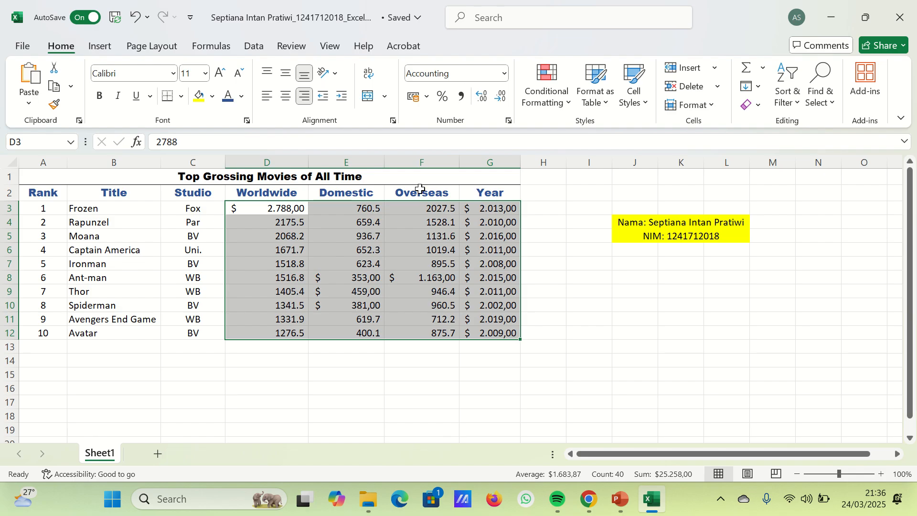
pyautogui.click(427, 98)
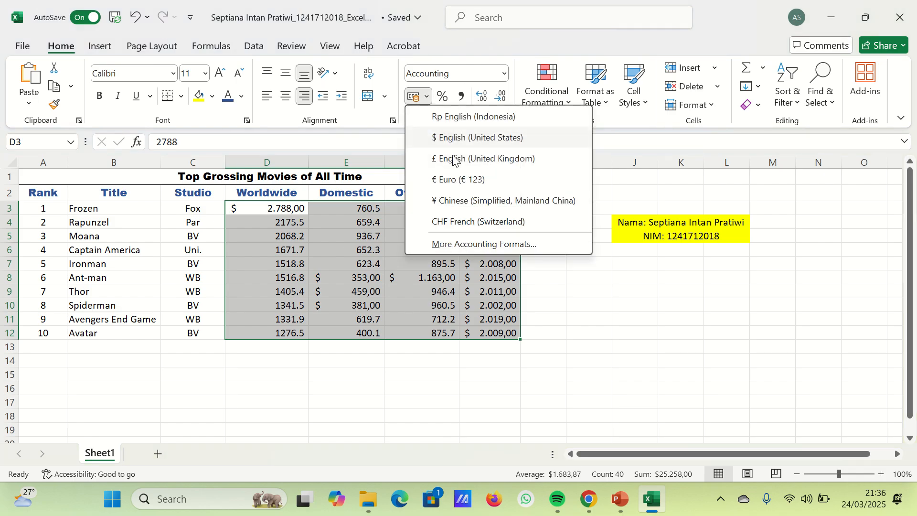
pyautogui.press('Escape')
pyautogui.click(322, 280)
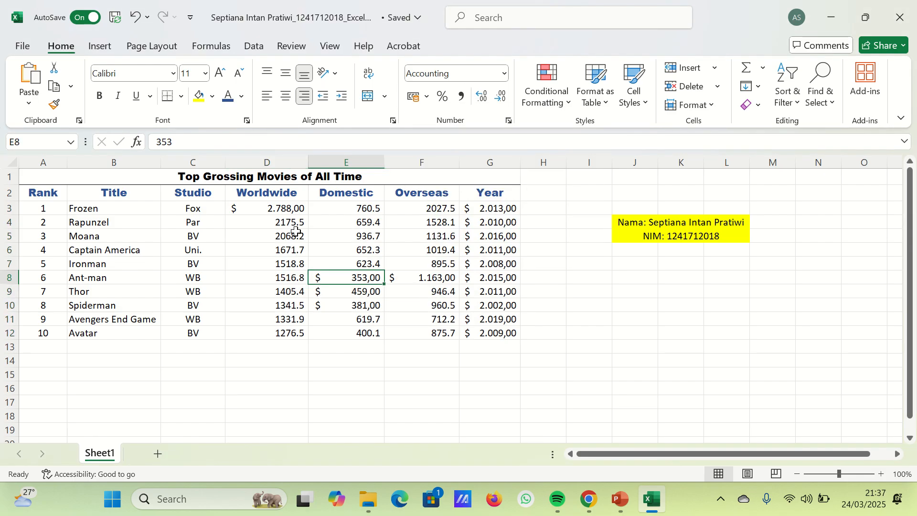
pyautogui.click(296, 226)
pyautogui.hotkey('ctrl', 'Down')
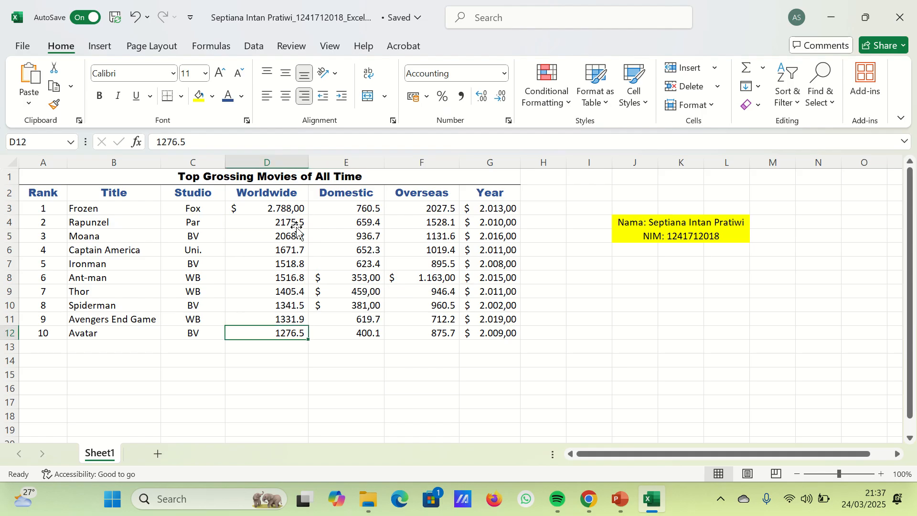
# - Replace the decimal point with a comma in the Worldwide figures, making D4 2175,5 and D5 2068,2
pyautogui.click(285, 223)
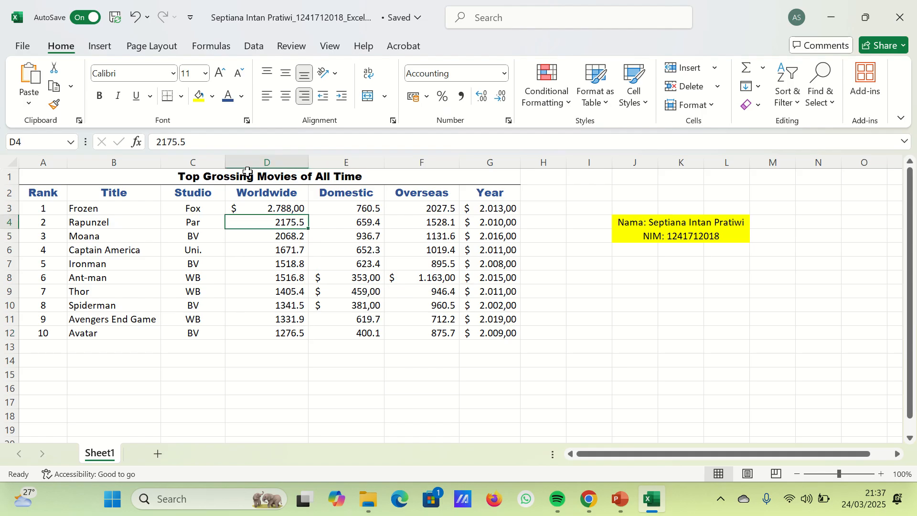
pyautogui.click(181, 141)
pyautogui.press('BackSpace')
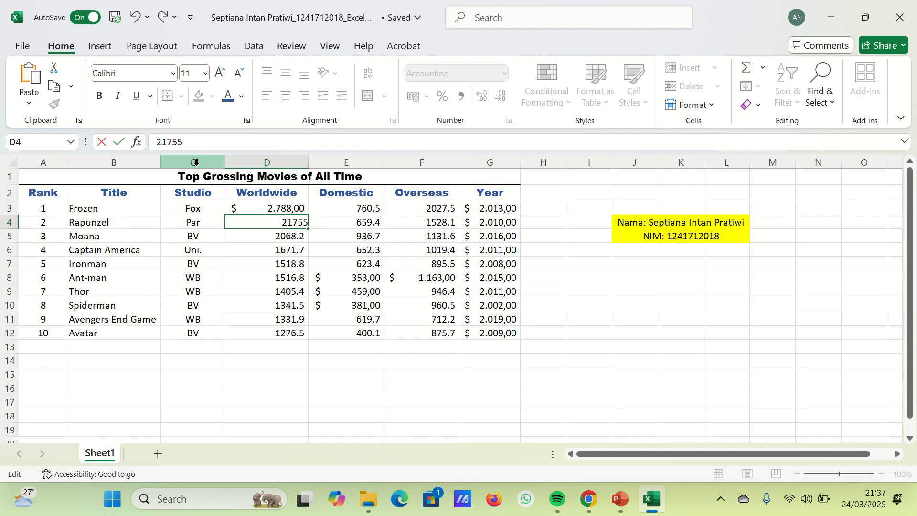
pyautogui.write(',')
pyautogui.press('Return')
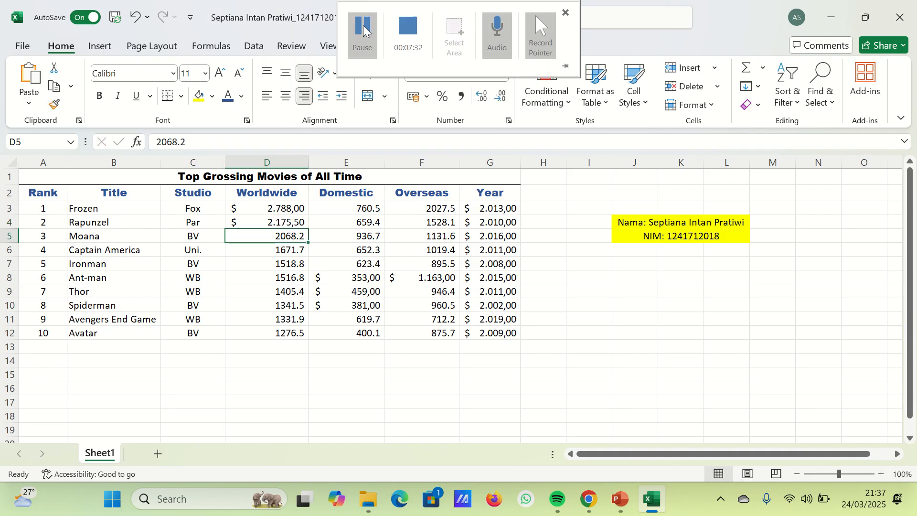
pyautogui.click(180, 143)
pyautogui.press('BackSpace')
pyautogui.write(',')
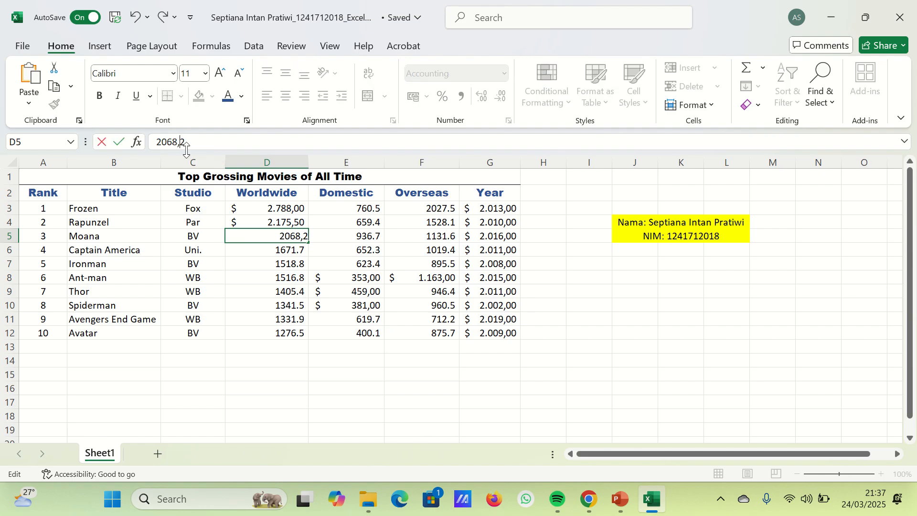
pyautogui.click(299, 248)
# - Rewrite the Worldwide figures with a decimal comma as 1671,7 in D6 and 1518,8 in D7
pyautogui.click(183, 143)
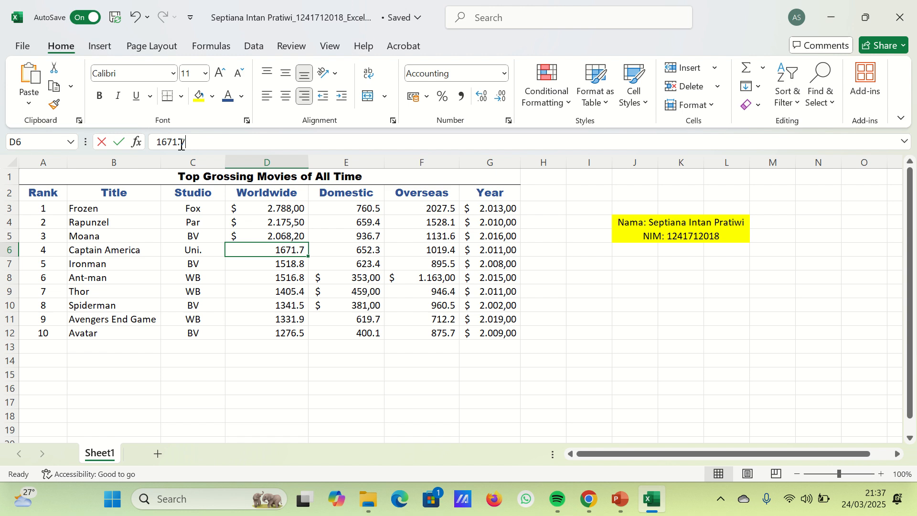
pyautogui.press('BackSpace')
pyautogui.write(',')
pyautogui.press('Return')
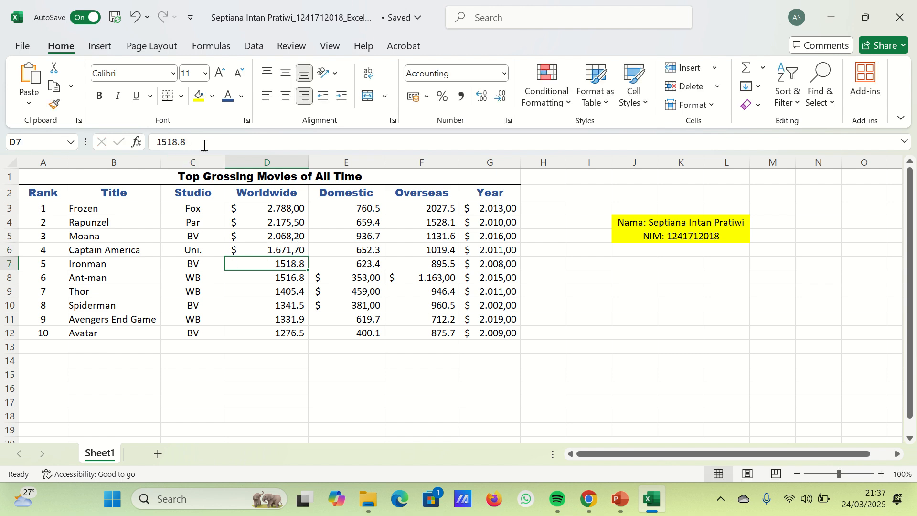
pyautogui.click(185, 142)
pyautogui.press('BackSpace')
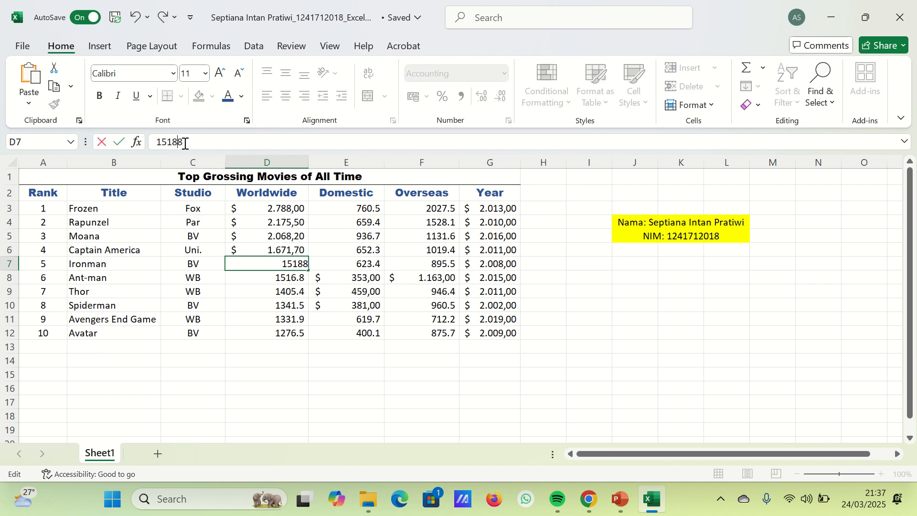
pyautogui.write(',')
pyautogui.press('Return')
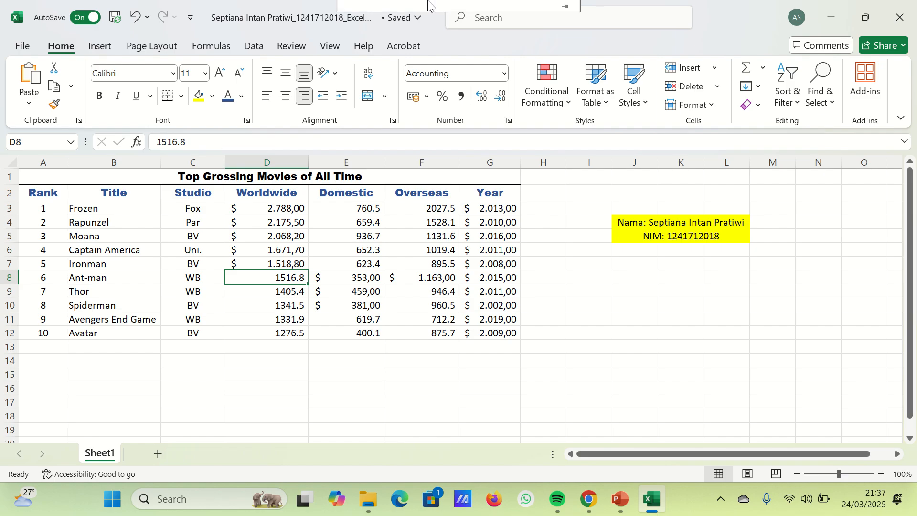
pyautogui.click(363, 28)
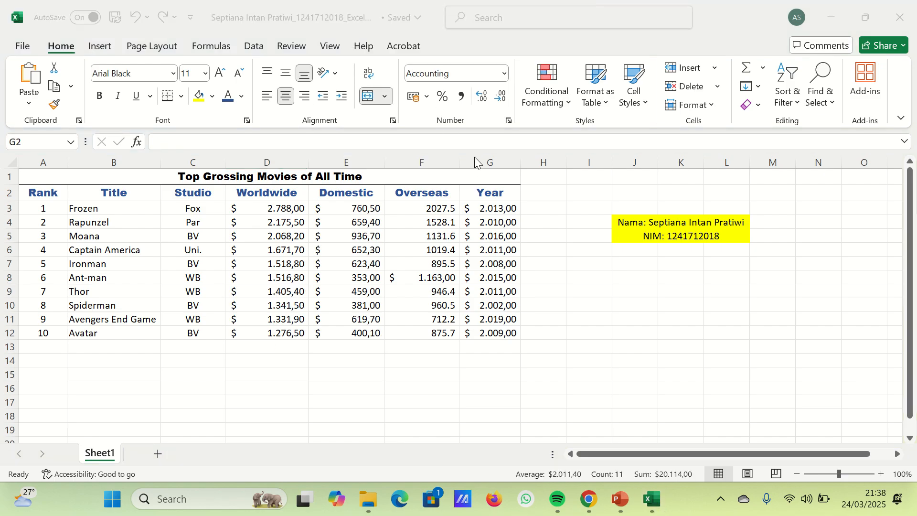
# - Set the number format of the Year column G to General
pyautogui.click(489, 163)
pyautogui.click(428, 100)
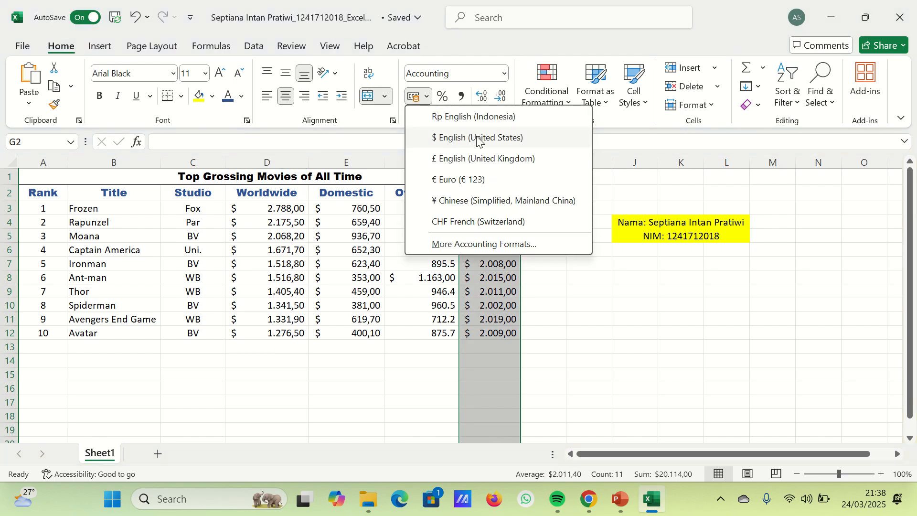
pyautogui.click(506, 146)
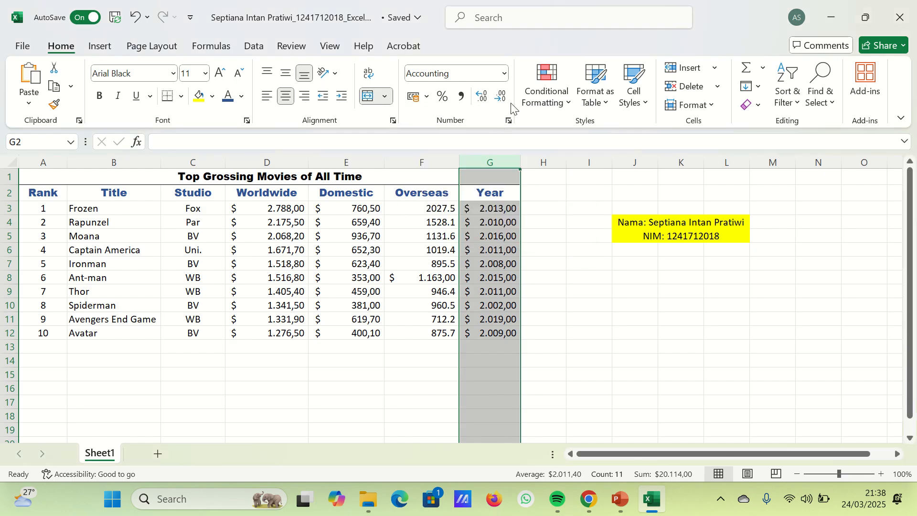
pyautogui.click(504, 73)
pyautogui.click(497, 104)
pyautogui.click(525, 248)
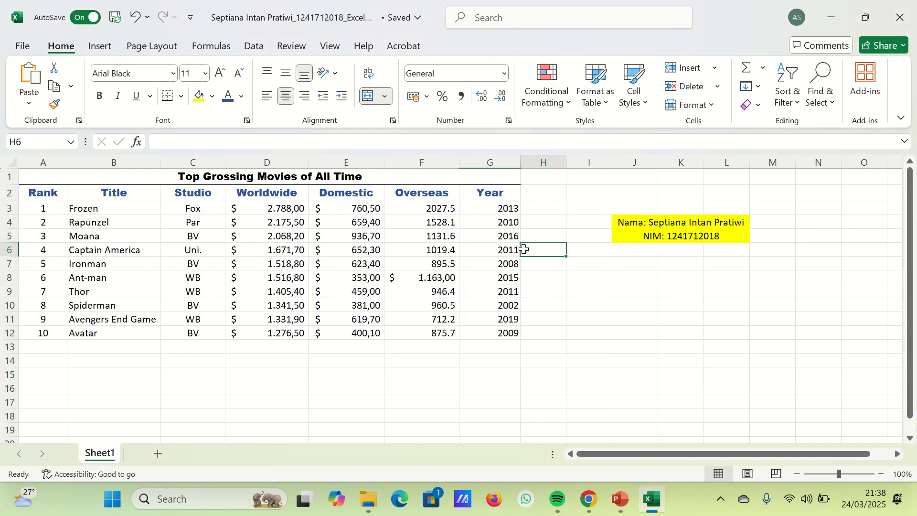
# - Change the Overseas figures to use a decimal comma, 2027,5 in F3 and 1528,1 in F4
pyautogui.moveTo(474, 206); pyautogui.dragTo(485, 328)
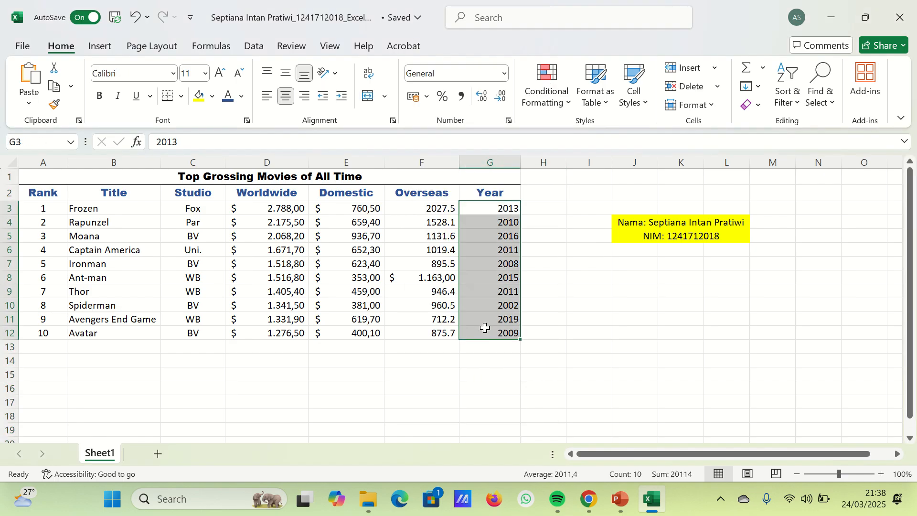
pyautogui.click(438, 221)
pyautogui.click(432, 209)
pyautogui.click(183, 142)
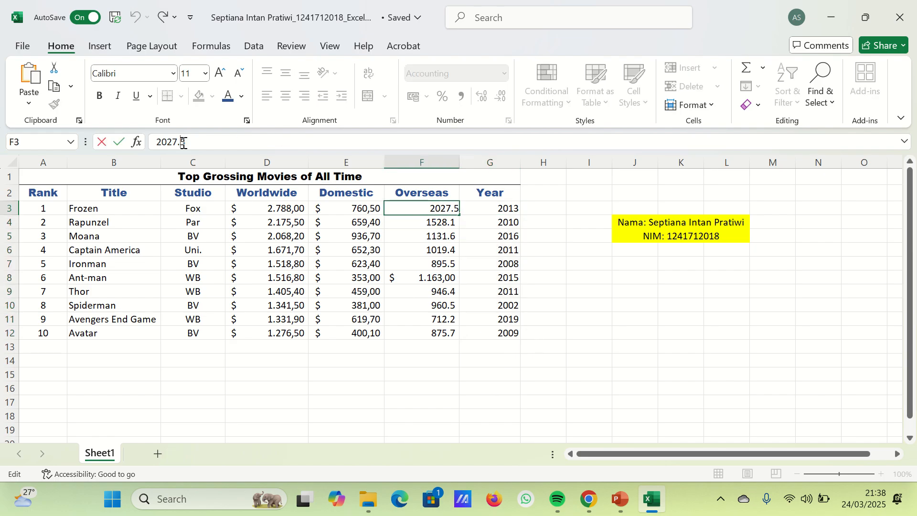
pyautogui.press('BackSpace')
pyautogui.write(',')
pyautogui.click(404, 221)
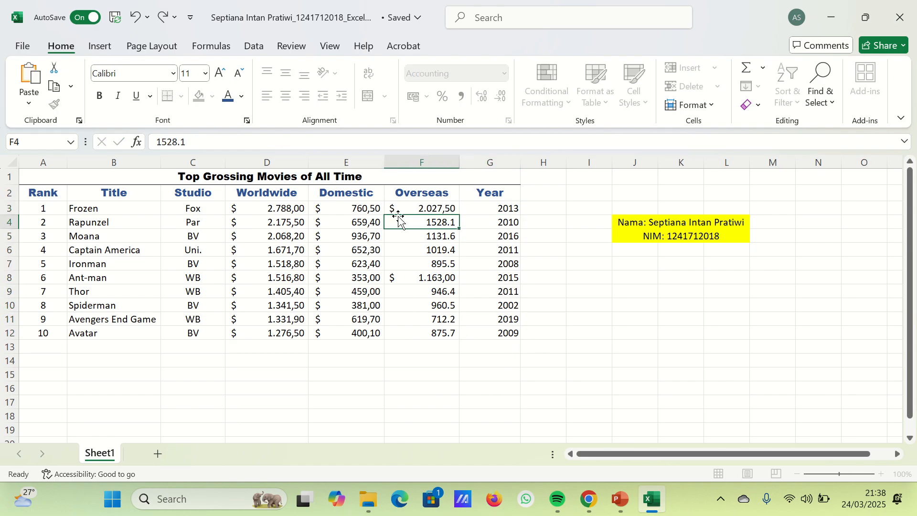
pyautogui.click(186, 143)
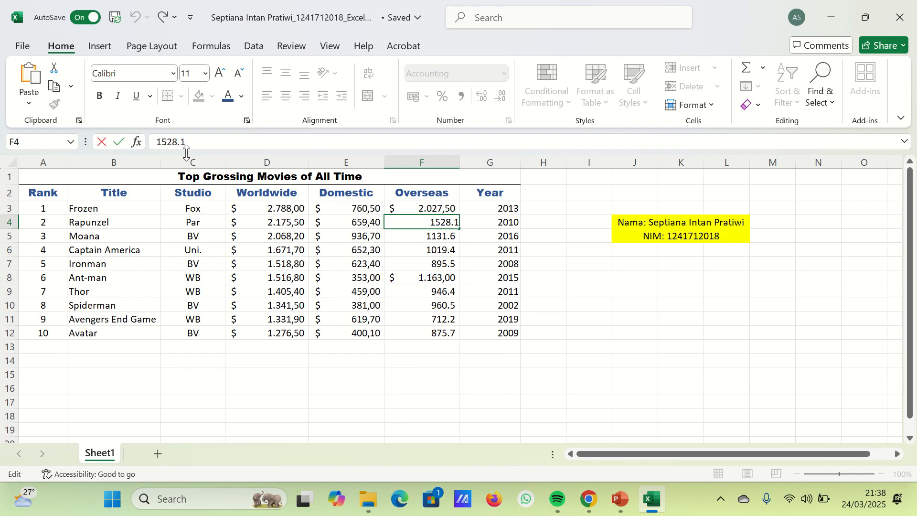
pyautogui.press('BackSpace')
pyautogui.press('BackSpace')
pyautogui.write(',1')
pyautogui.press('Return')
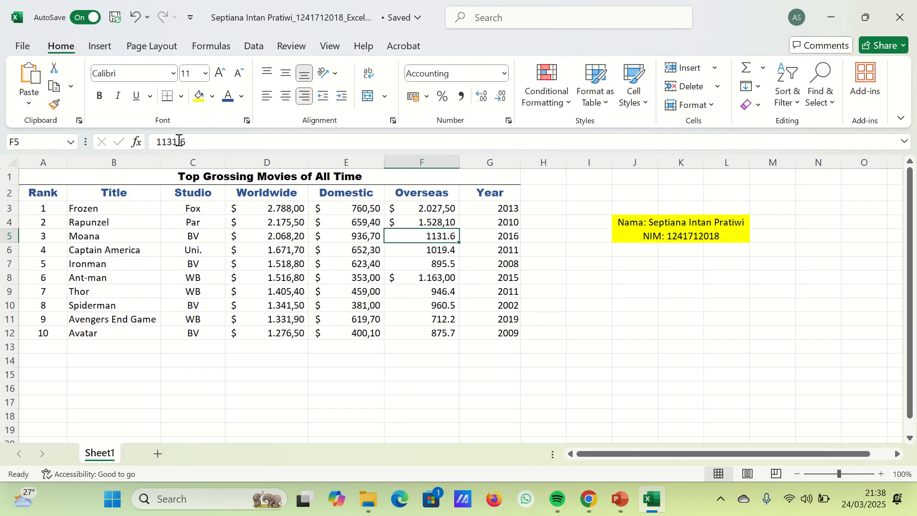
# - Correct the Overseas figures to 1131,6 in F5 and 1019,4 in F6, using a decimal comma
pyautogui.moveTo(178, 140); pyautogui.dragTo(191, 152)
pyautogui.write(',6')
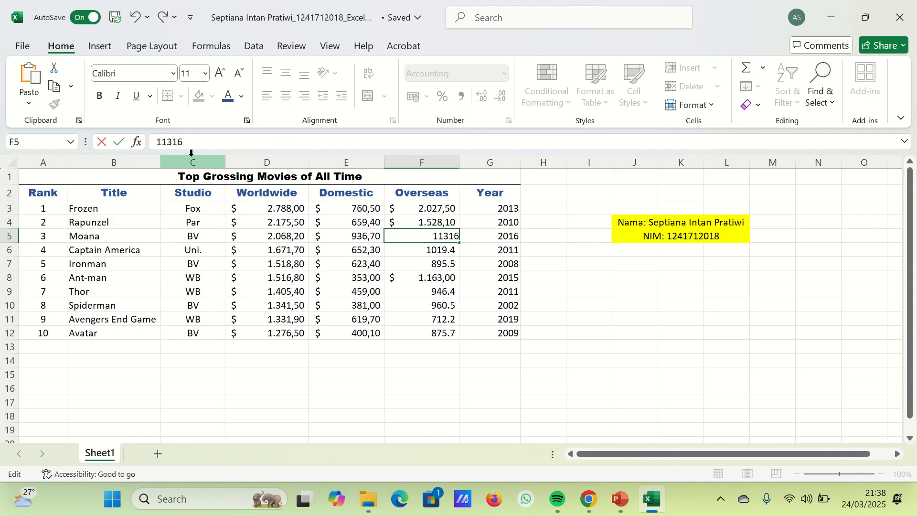
pyautogui.press('Return')
pyautogui.moveTo(178, 140); pyautogui.dragTo(191, 144)
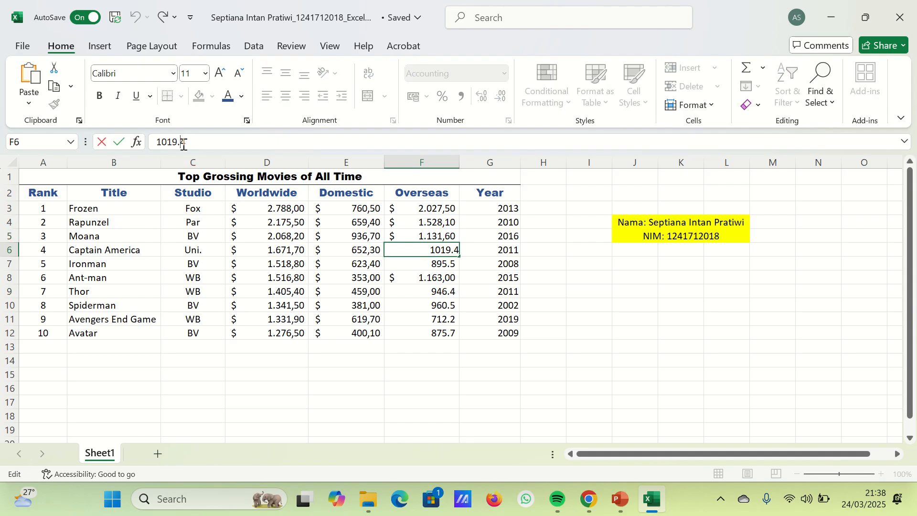
pyautogui.write(',4')
pyautogui.press('Return')
# - Change Ironman's Overseas figure in cell F7 to 895,5 with a decimal comma
pyautogui.click(176, 149)
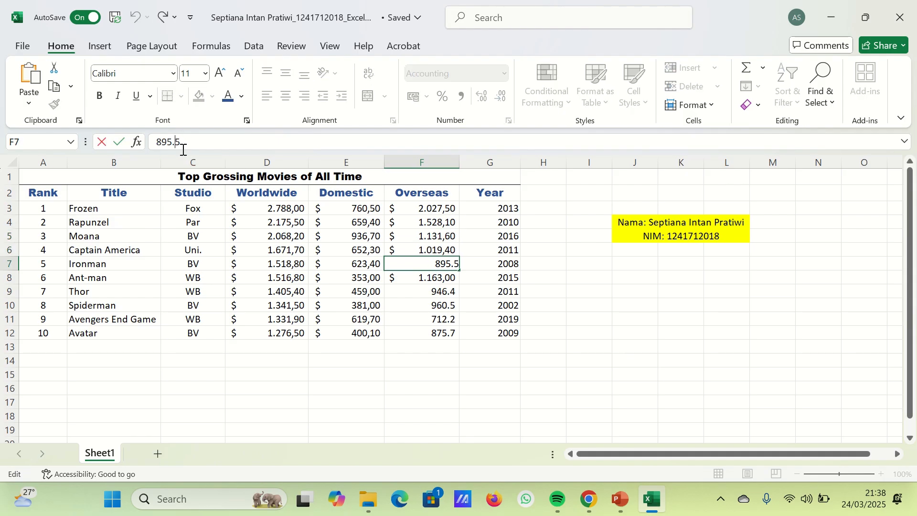
pyautogui.press('BackSpace')
pyautogui.write(',')
pyautogui.click(410, 292)
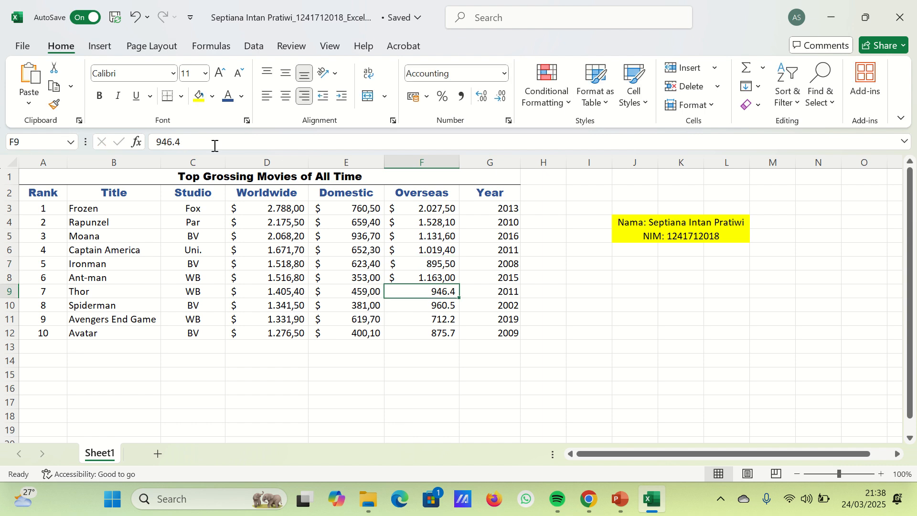
# - Correct the Overseas figures to 946,4 in F9 and 960,5 in F10, using a decimal comma
pyautogui.click(178, 145)
pyautogui.press('BackSpace')
pyautogui.write(',')
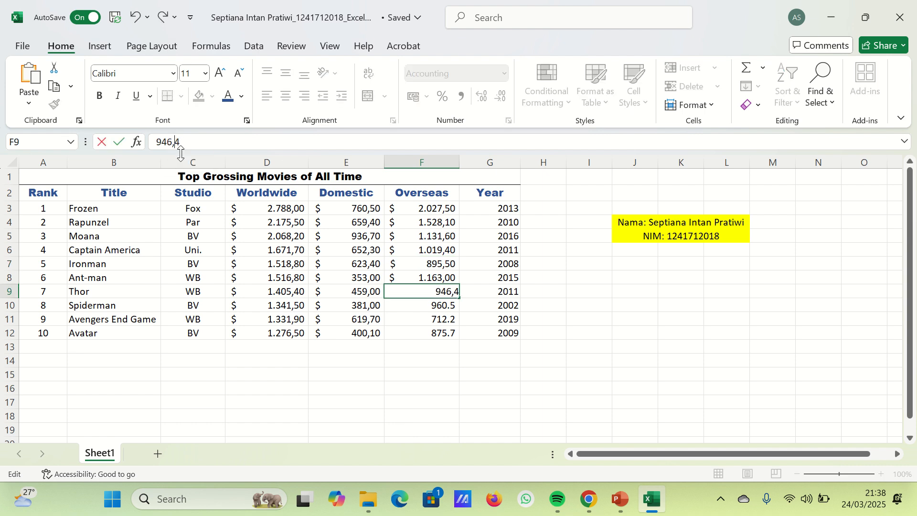
pyautogui.click(461, 294)
pyautogui.click(453, 306)
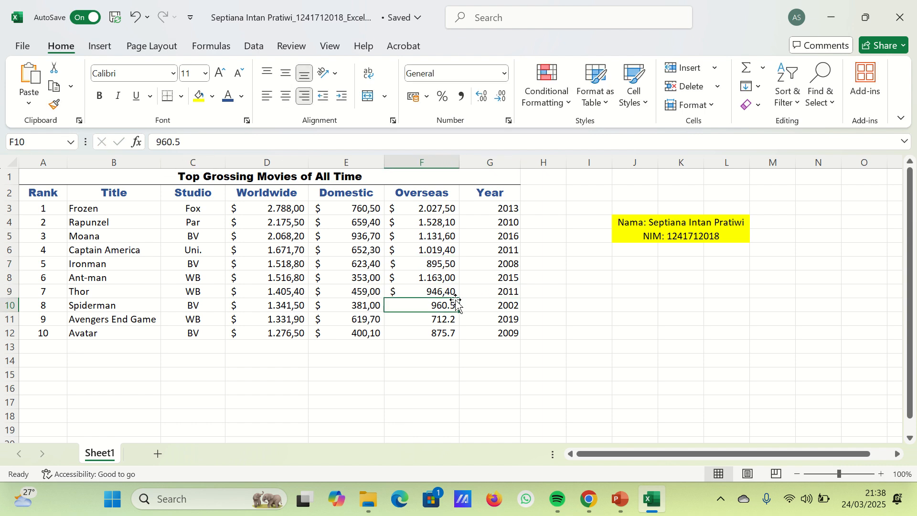
pyautogui.click(178, 142)
pyautogui.press('BackSpace')
pyautogui.write(',')
pyautogui.press('Return')
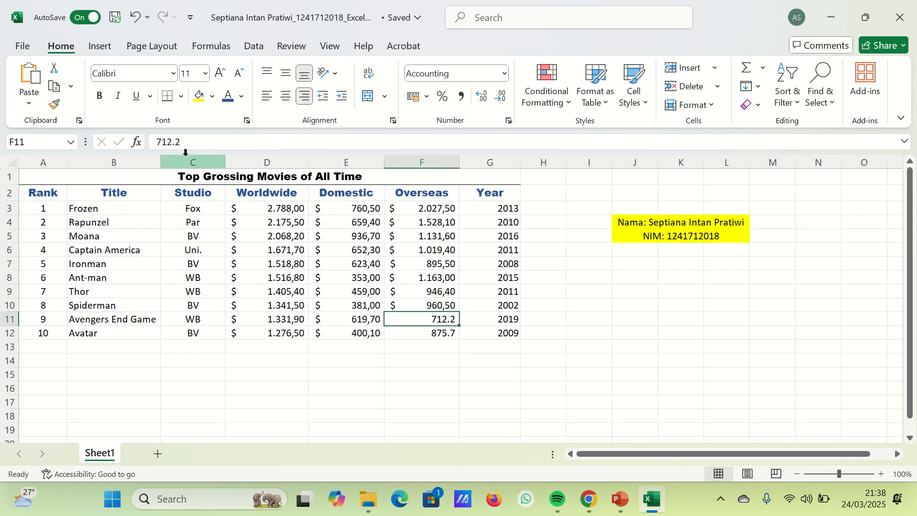
# - Correct the Overseas figures to 712,2 in F11 and 875,7 in F12, using a decimal comma
pyautogui.click(178, 142)
pyautogui.press('BackSpace')
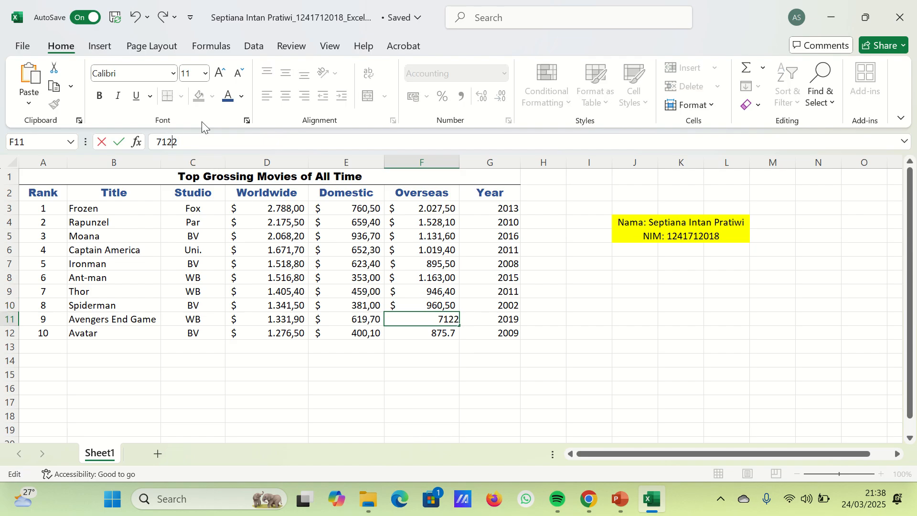
pyautogui.write(',')
pyautogui.press('Return')
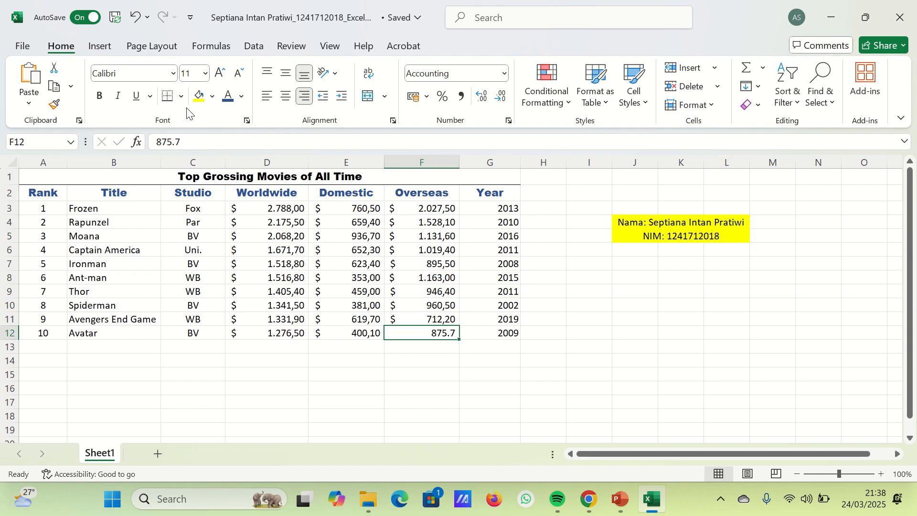
pyautogui.click(179, 142)
pyautogui.press('BackSpace')
pyautogui.write(',')
pyautogui.press('Return')
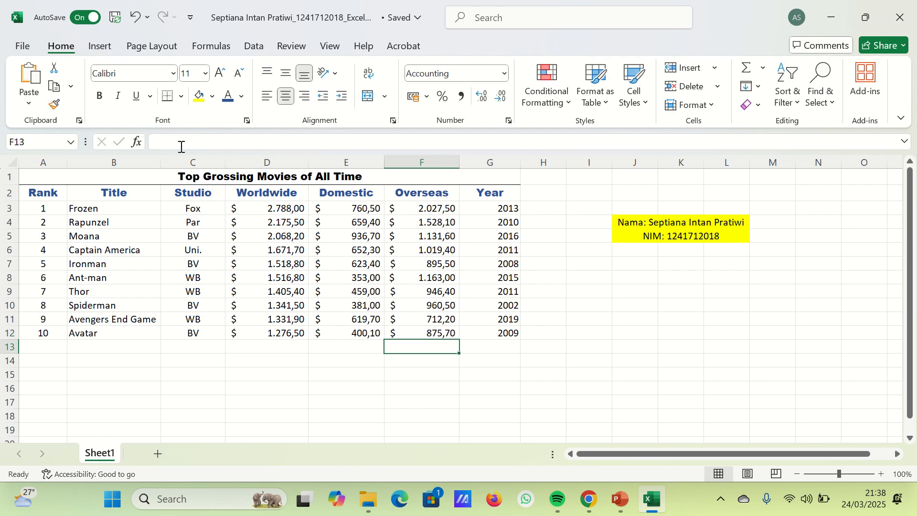
# - Choose a thicker solid line style and draw black borders beneath the title and beneath the heading row, across columns A to G
pyautogui.moveTo(355, 7)
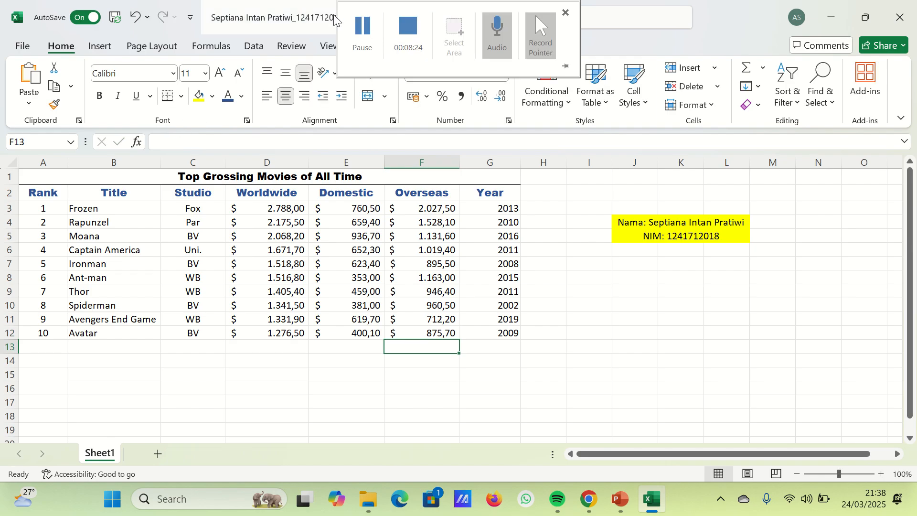
pyautogui.click(148, 176)
pyautogui.click(182, 96)
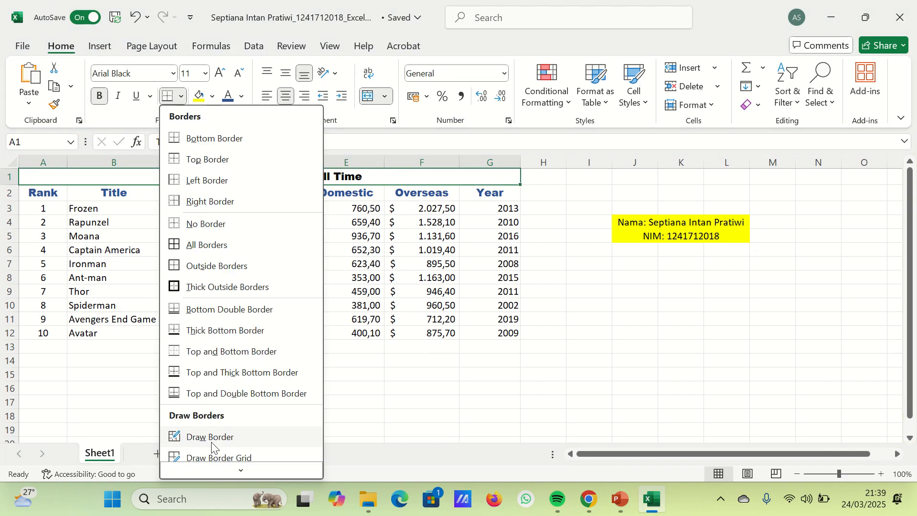
pyautogui.moveTo(228, 446)
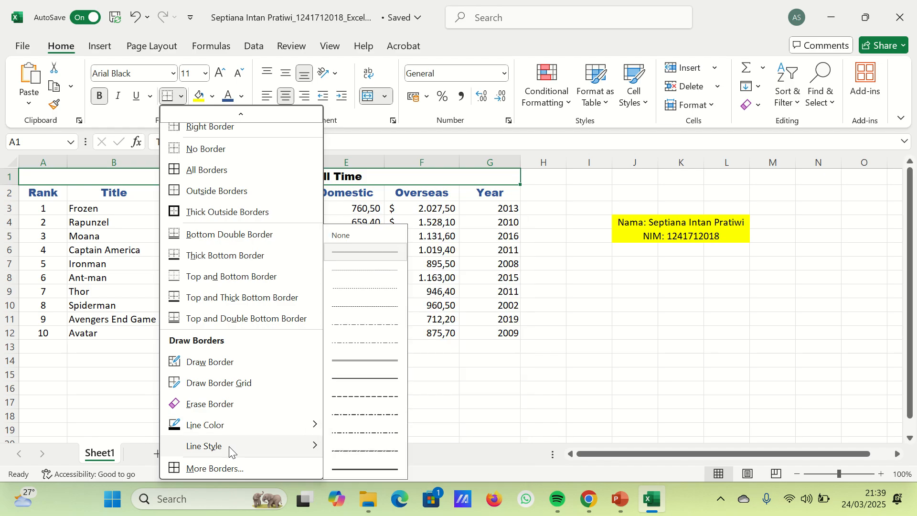
pyautogui.click(377, 386)
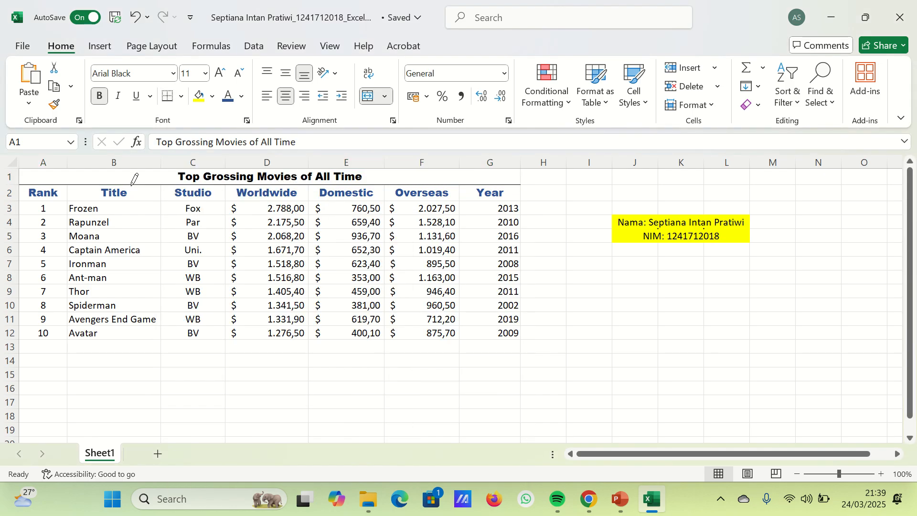
pyautogui.click(137, 201)
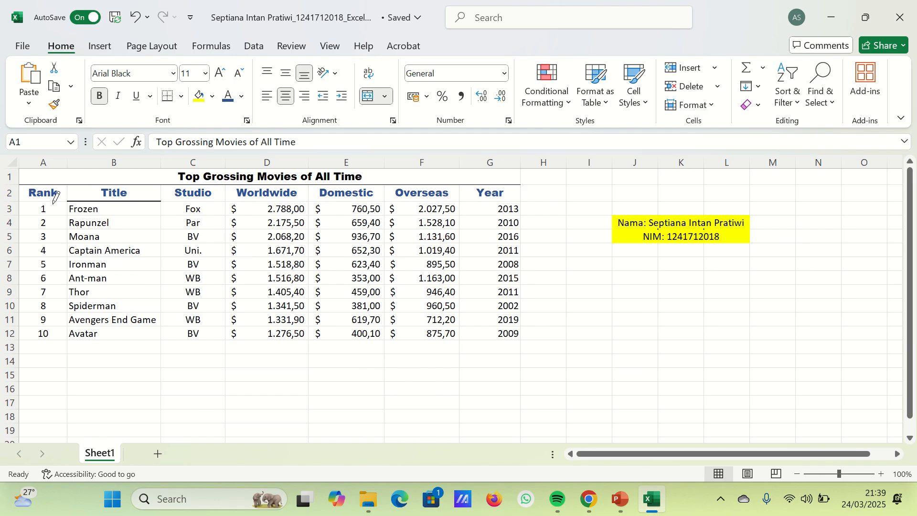
pyautogui.moveTo(54, 203)
pyautogui.mouseDown()
pyautogui.moveTo(471, 186)
pyautogui.moveTo(459, 200)
pyautogui.mouseUp()
pyautogui.click(501, 201)
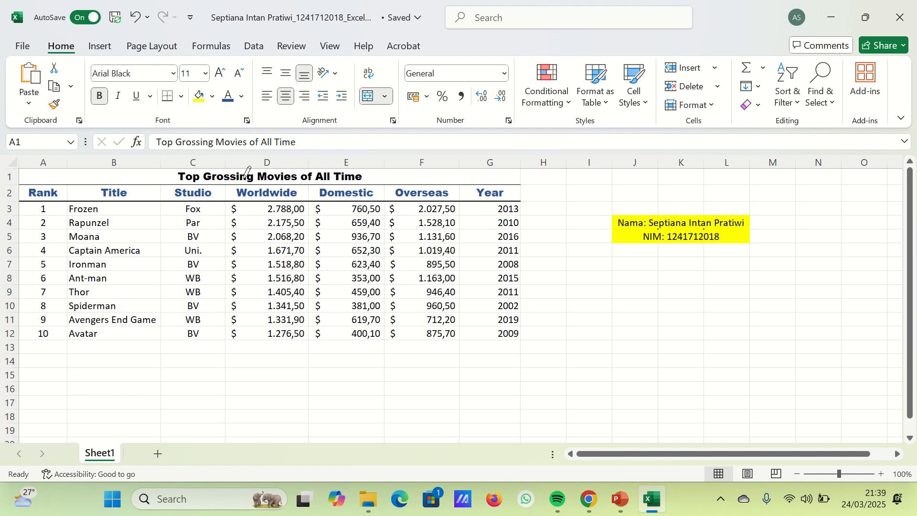
pyautogui.moveTo(39, 179)
pyautogui.mouseDown()
pyautogui.moveTo(485, 177)
pyautogui.moveTo(470, 178)
pyautogui.mouseUp()
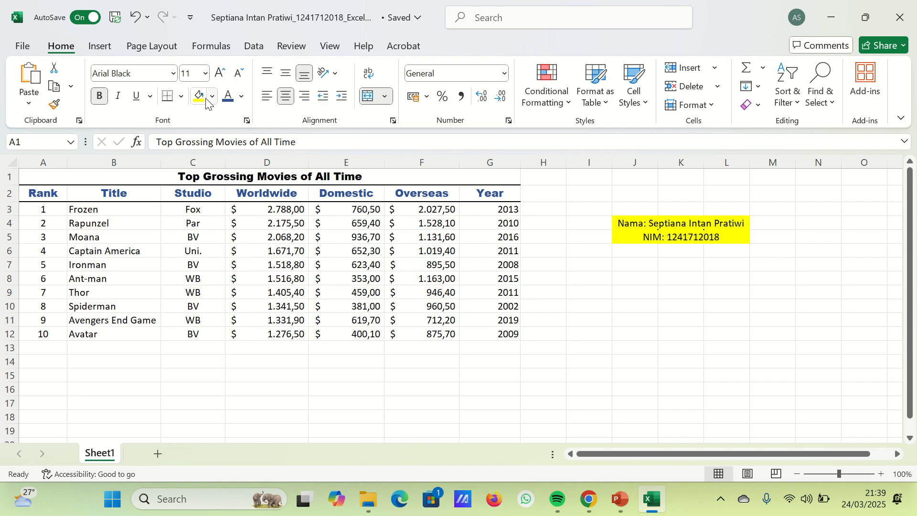
# - Set the border line colour to a lighter shade of Blue, Accent 1 and draw it around the heading row A2:G2
pyautogui.click(181, 96)
pyautogui.scroll(-2, 234, 406)
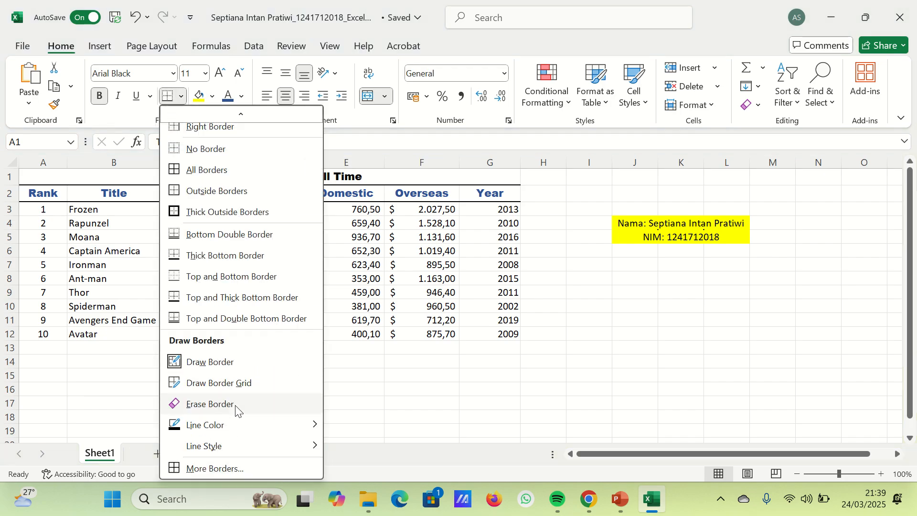
pyautogui.moveTo(237, 425)
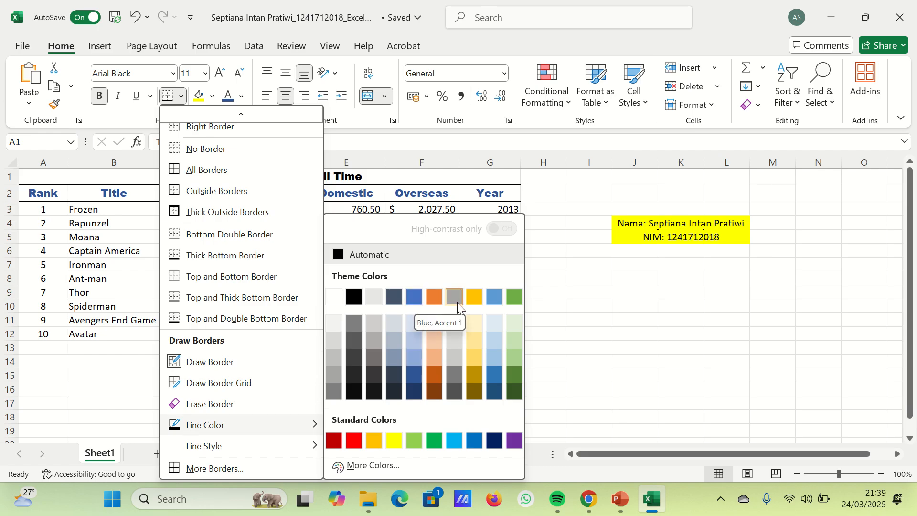
pyautogui.click(414, 360)
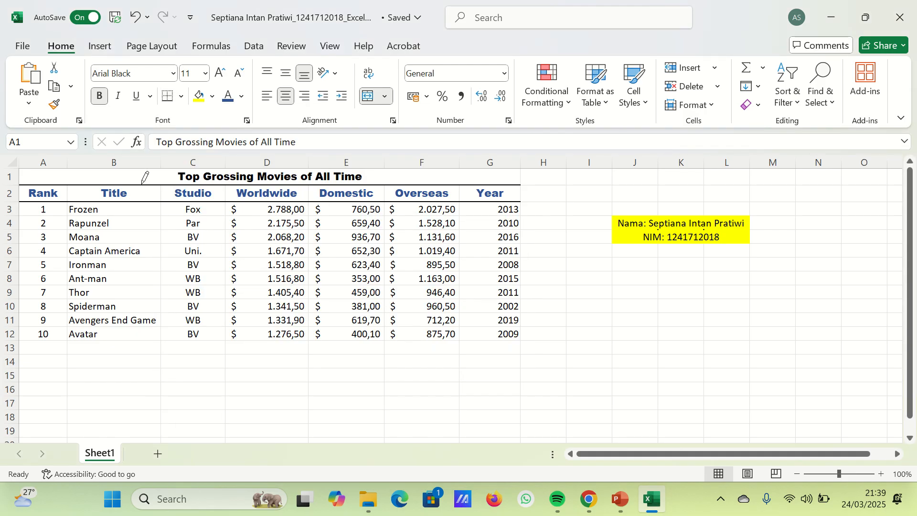
pyautogui.moveTo(41, 185); pyautogui.dragTo(489, 184)
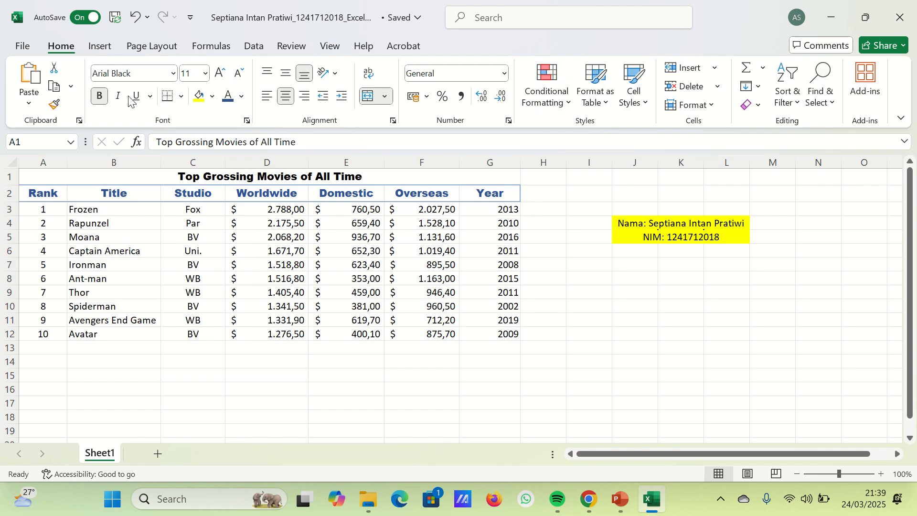
pyautogui.click(15, 191)
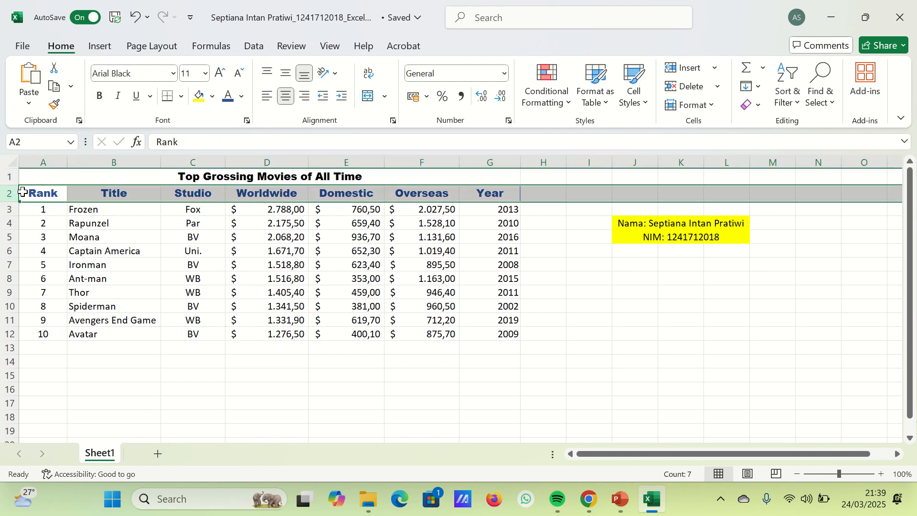
pyautogui.click(78, 208)
pyautogui.click(234, 209)
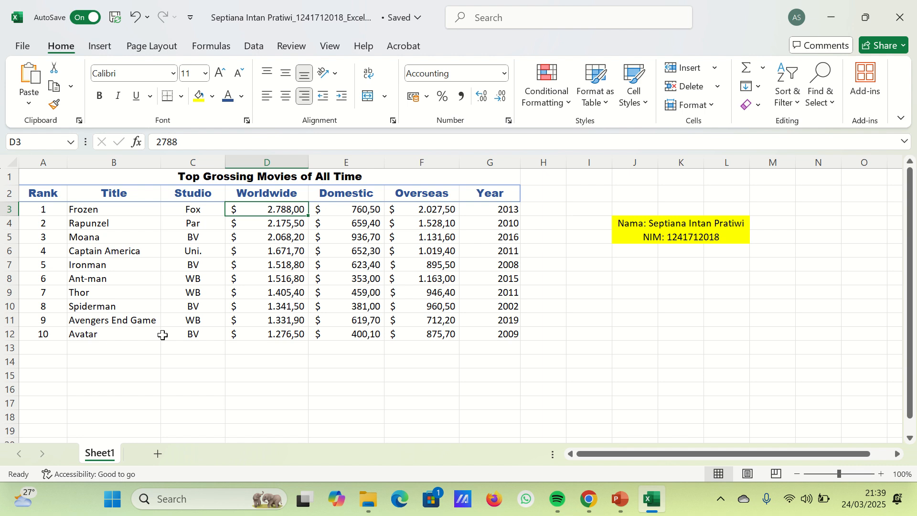
# - Fill the rank numbers in A3:A12 with Orange, Accent 2 and make them bold
pyautogui.moveTo(45, 208); pyautogui.dragTo(57, 334)
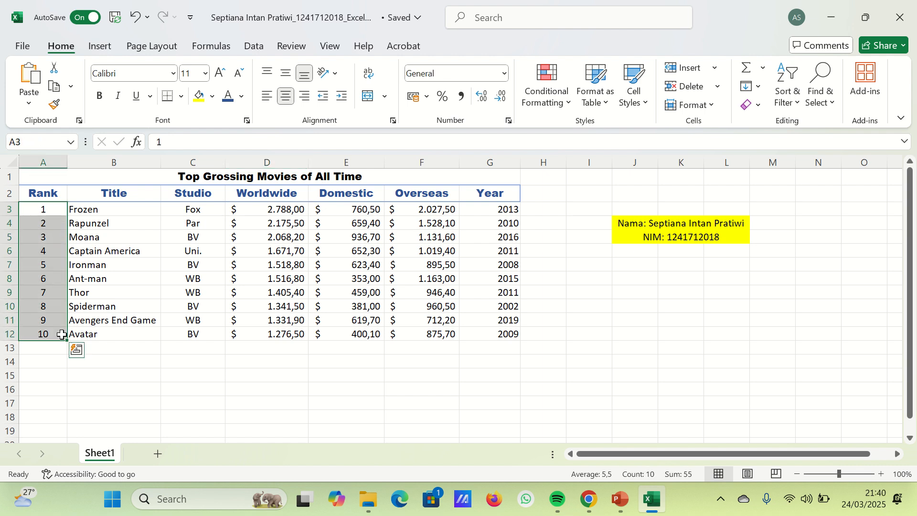
pyautogui.click(212, 96)
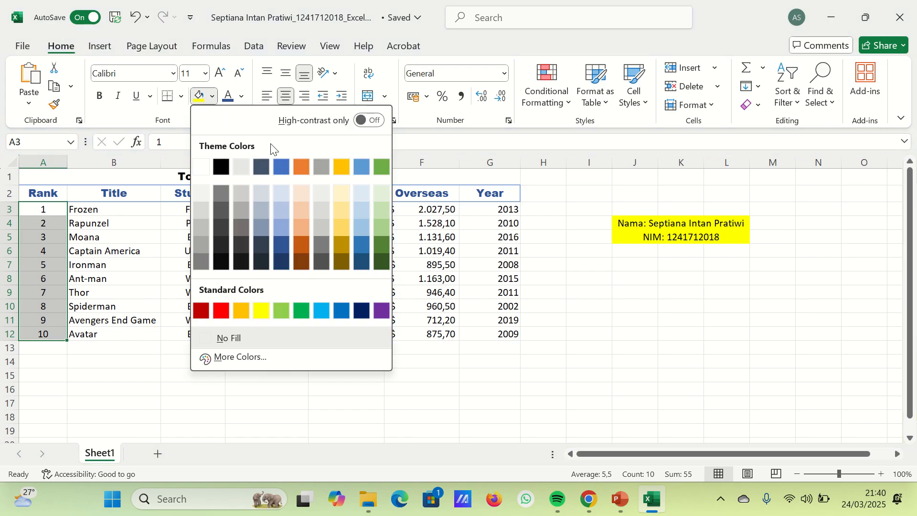
pyautogui.click(305, 169)
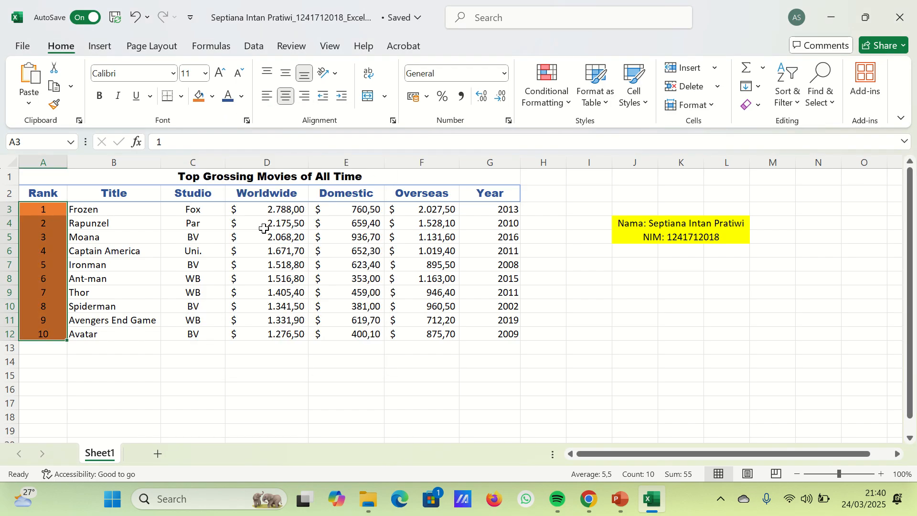
pyautogui.hotkey('ctrl', 'b')
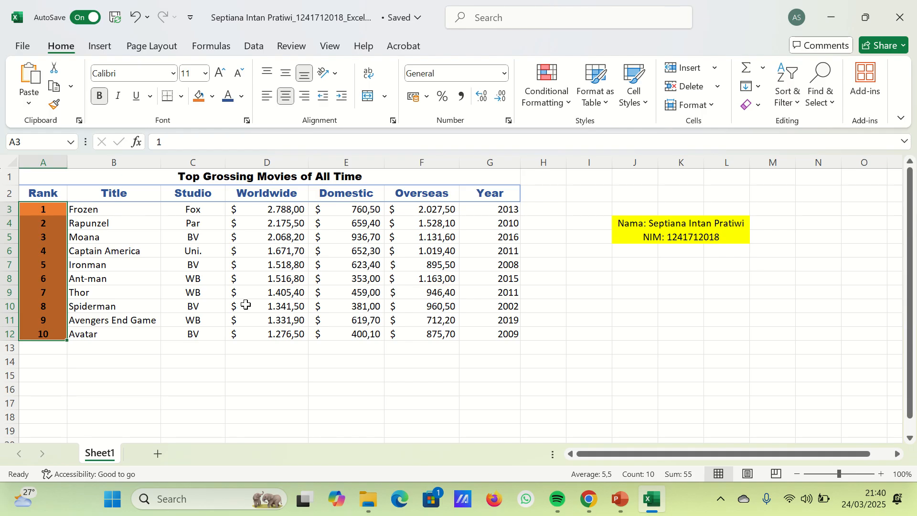
pyautogui.click(152, 278)
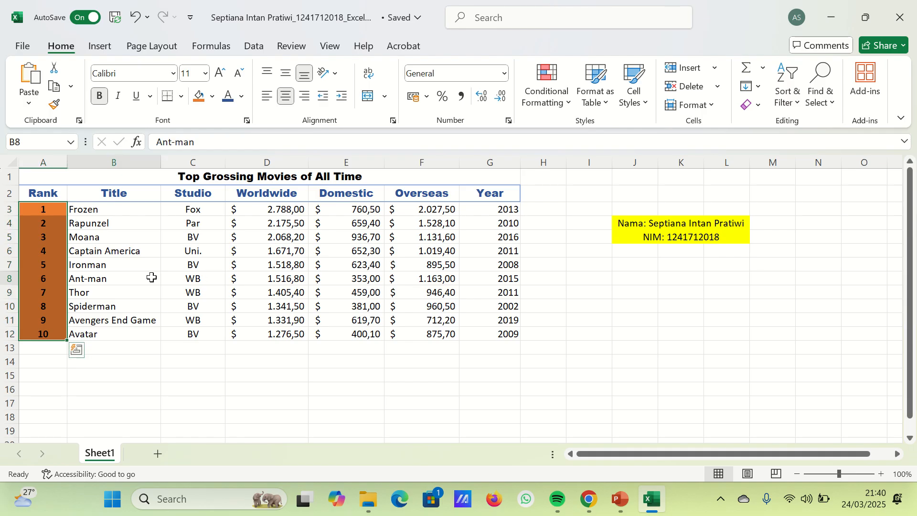
# - Apply All Borders to the film data in A3:G12
pyautogui.moveTo(36, 209); pyautogui.dragTo(495, 331)
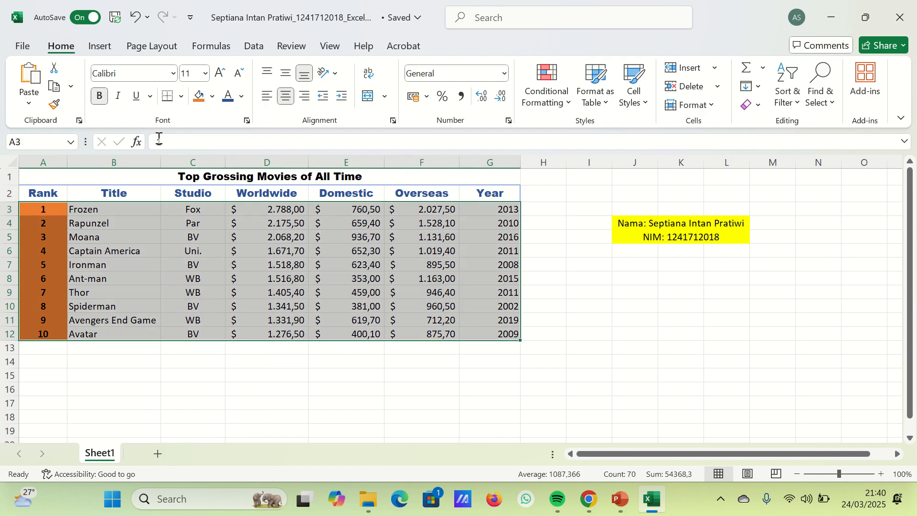
pyautogui.click(182, 96)
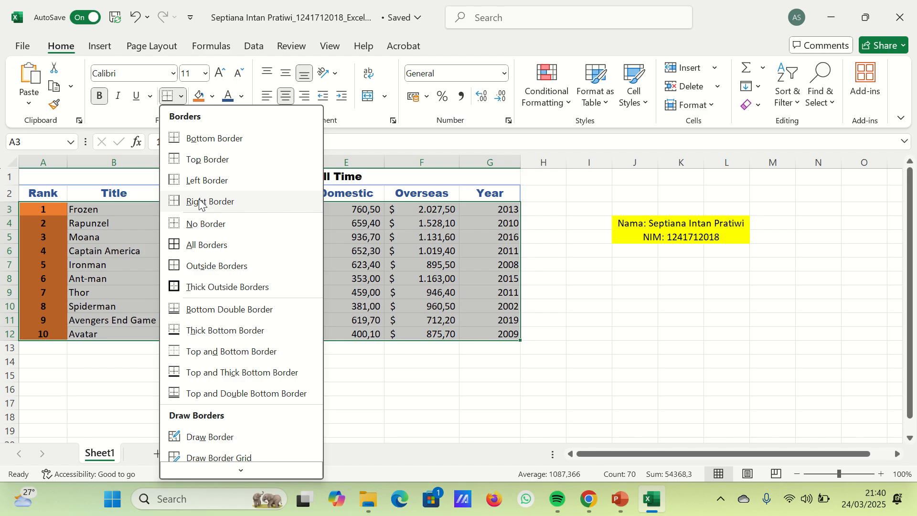
pyautogui.click(203, 244)
pyautogui.click(365, 309)
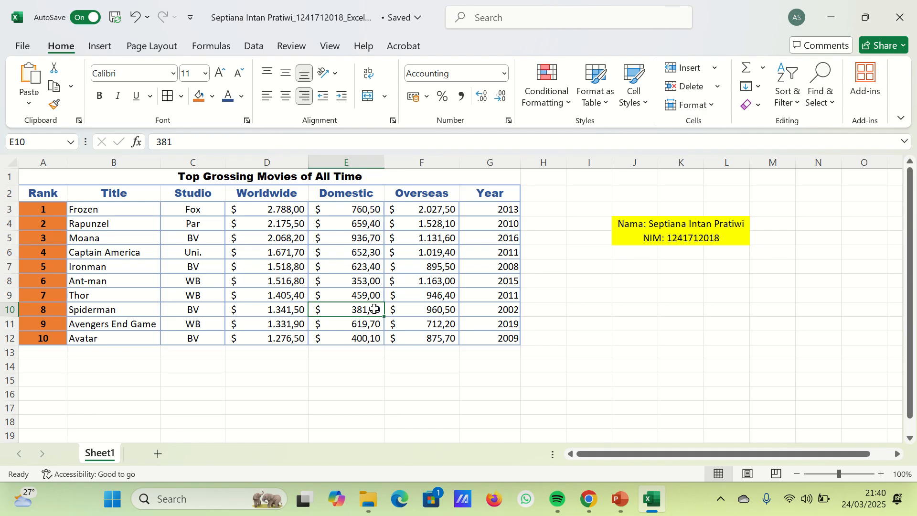
# - Insert a blank column between the Domestic and Overseas columns
pyautogui.moveTo(374, 29)
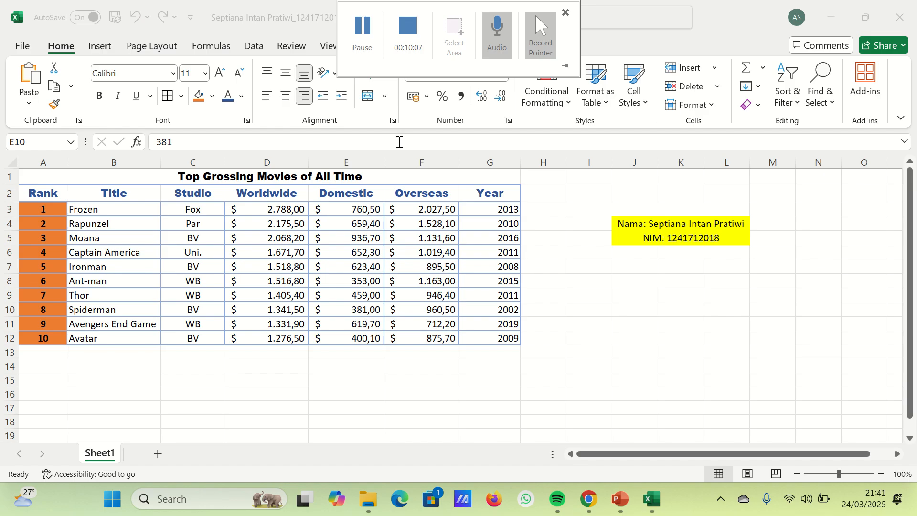
pyautogui.click(405, 159)
pyautogui.rightClick(404, 157)
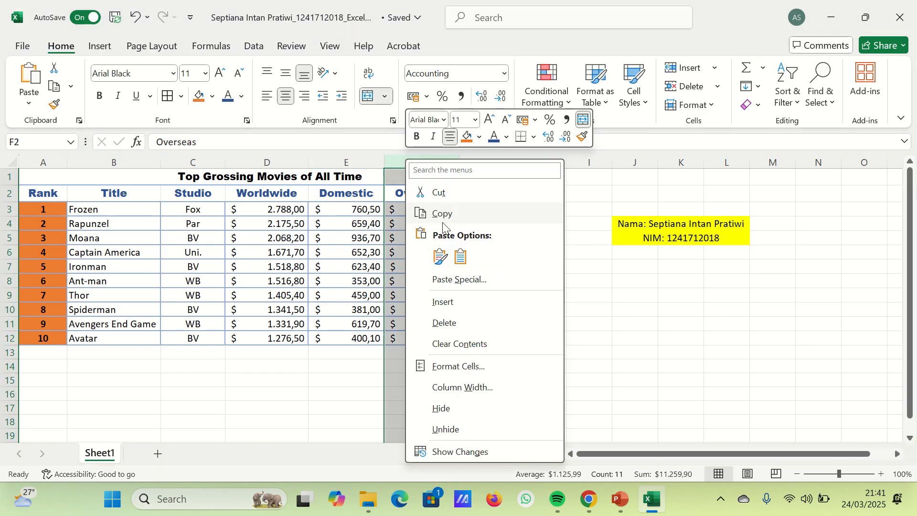
pyautogui.click(445, 294)
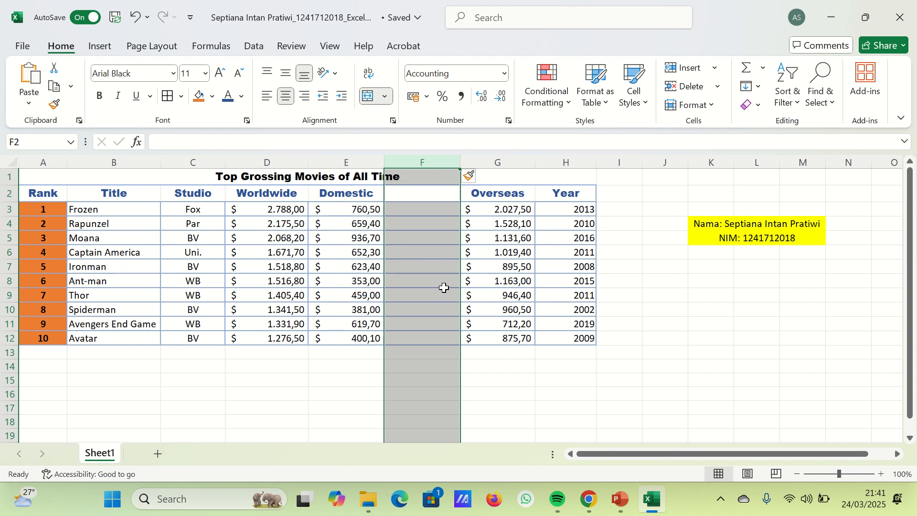
# - Enter the formula =D3/E3 in cell F3 to divide Frozen's Worldwide gross by its Domestic gross
pyautogui.click(423, 209)
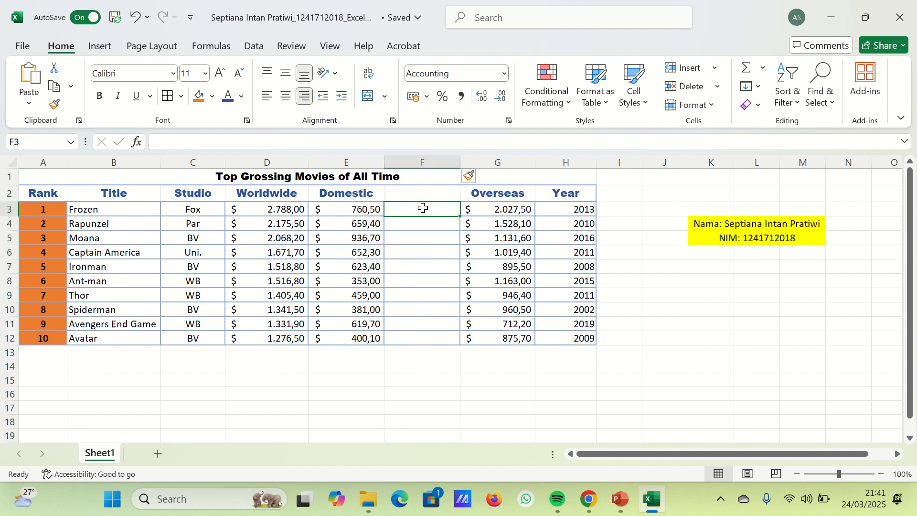
pyautogui.write('=')
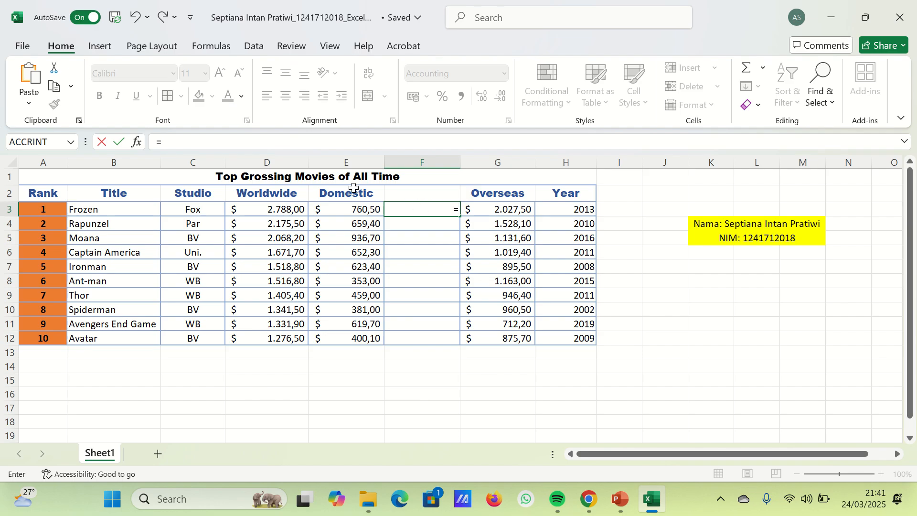
pyautogui.click(268, 209)
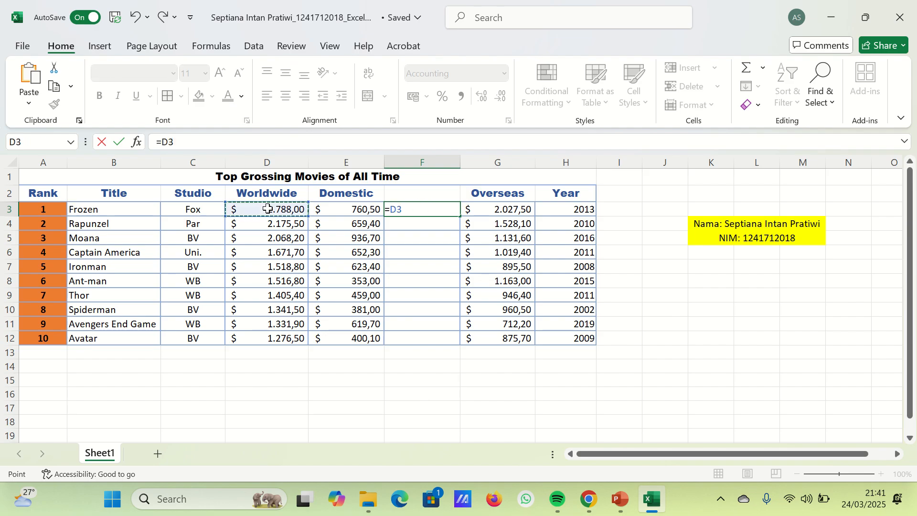
pyautogui.write('/')
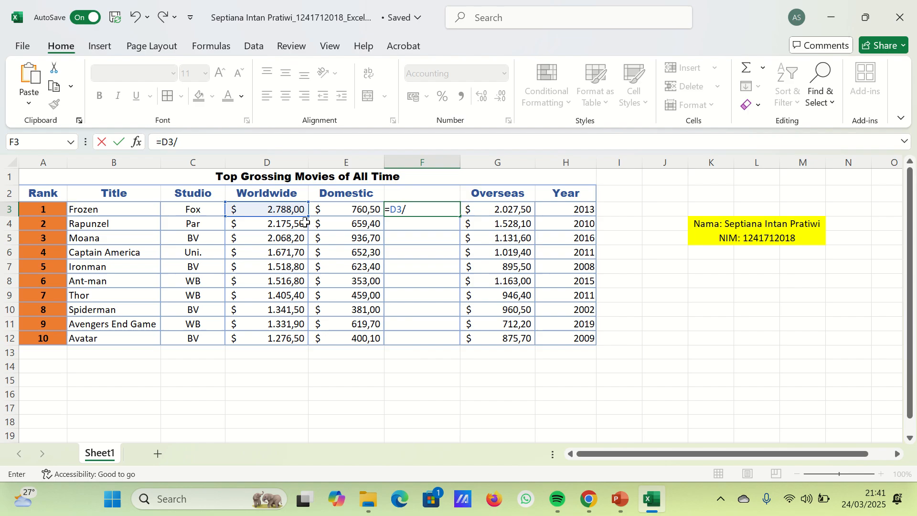
pyautogui.click(321, 213)
pyautogui.press('Return')
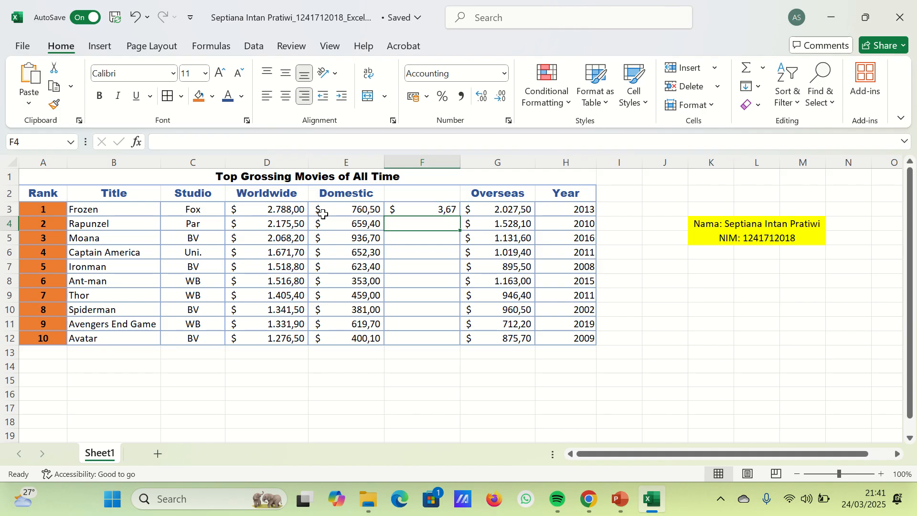
# - Replace the formula in F3 with =E3/D3 to divide Domestic by Worldwide gross, and fill it down to F12
pyautogui.click(422, 209)
pyautogui.write('=')
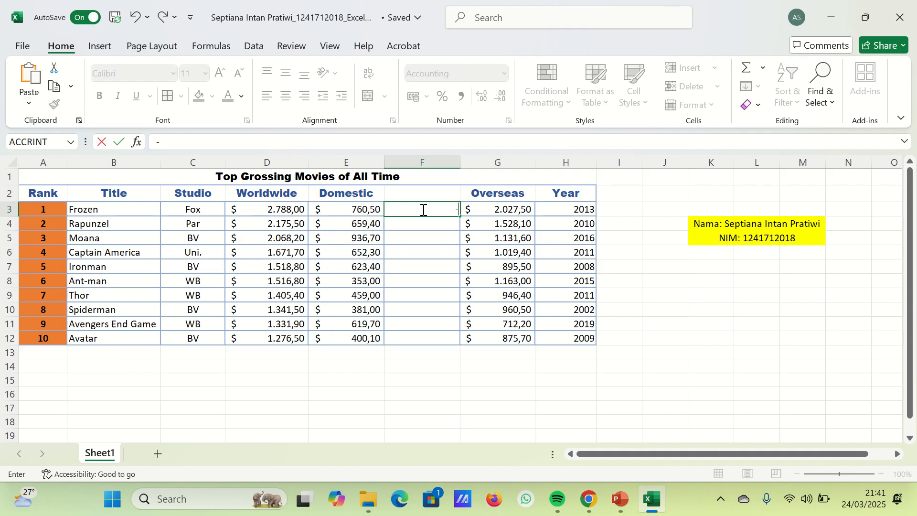
pyautogui.click(365, 210)
pyautogui.write('/')
pyautogui.click(262, 213)
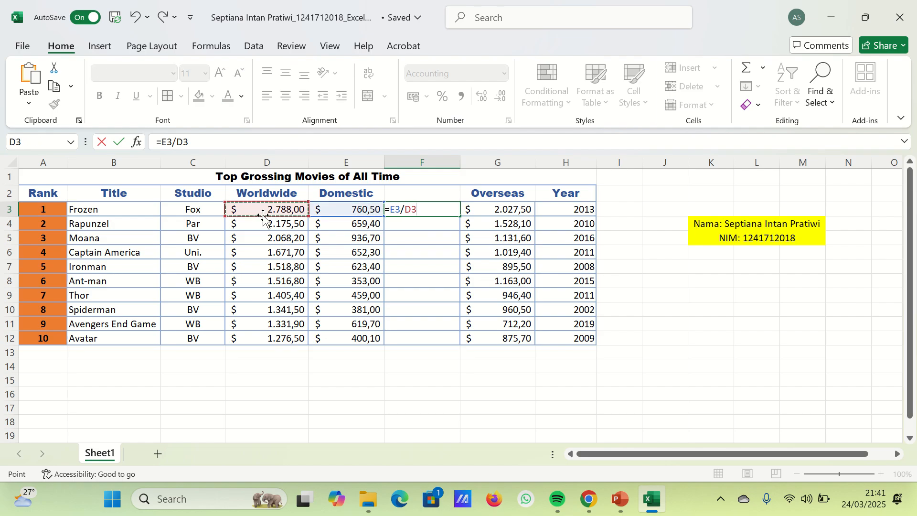
pyautogui.press('Return')
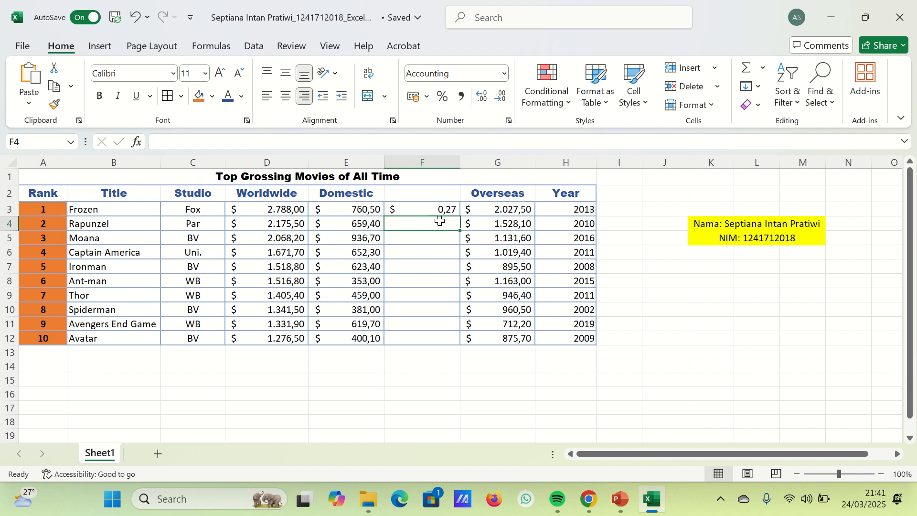
pyautogui.moveTo(436, 209); pyautogui.dragTo(436, 335)
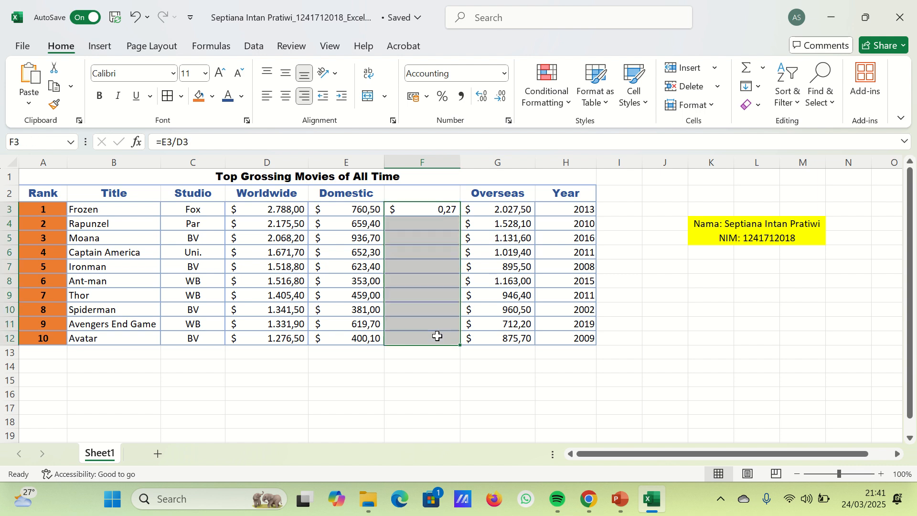
pyautogui.hotkey('ctrl', 'd')
# - Format the ratios in F3:F12 as percentages with two decimal places and center them
pyautogui.click(443, 97)
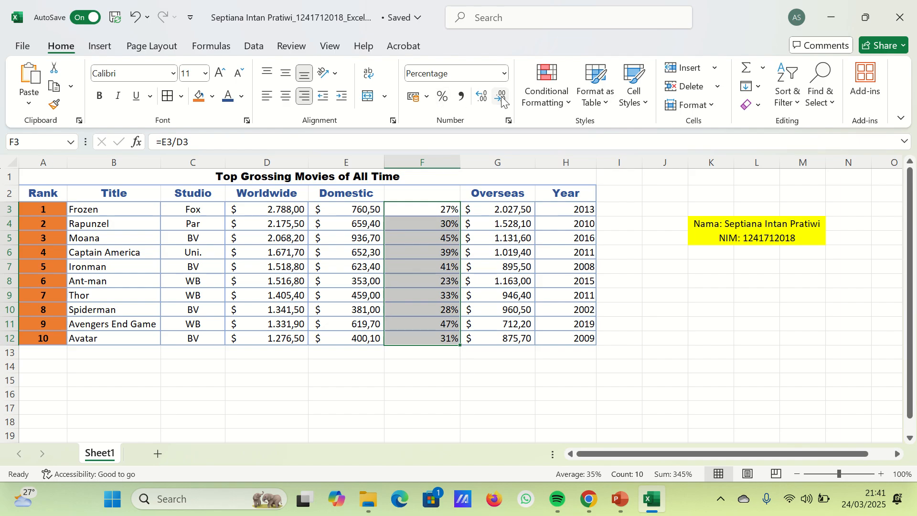
pyautogui.click(482, 97)
pyautogui.click(484, 98)
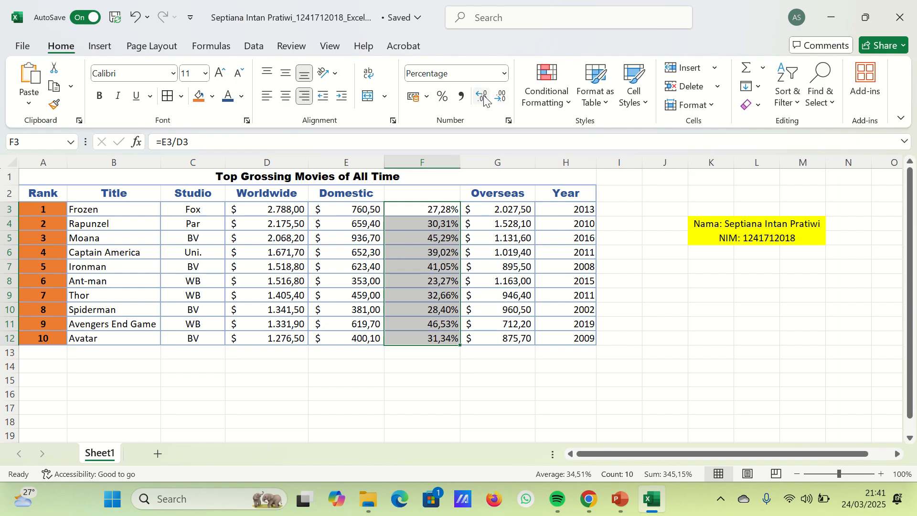
pyautogui.click(282, 98)
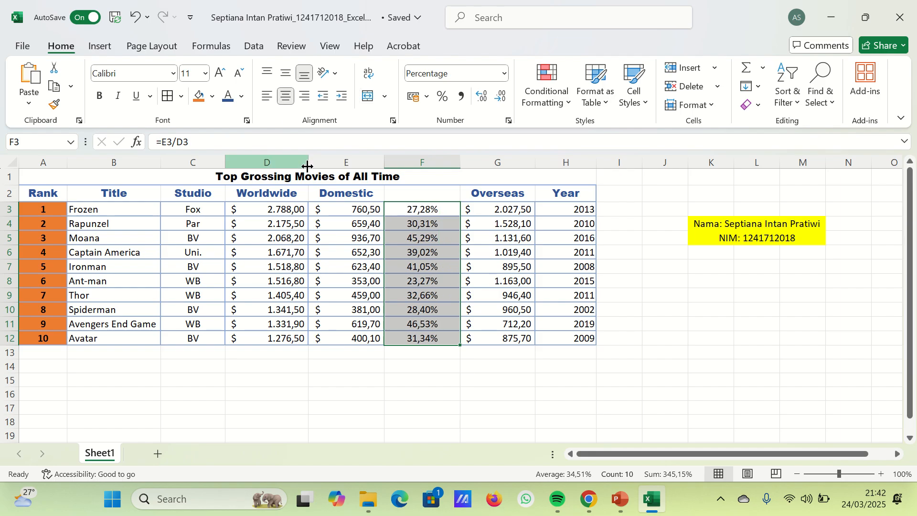
pyautogui.click(555, 375)
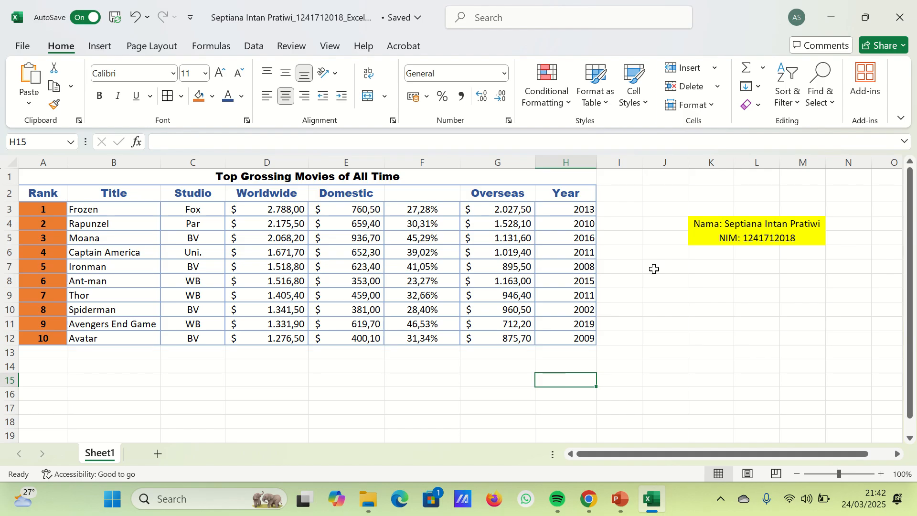
# - Insert a blank column between the Overseas and Year columns
pyautogui.click(566, 161)
pyautogui.rightClick(579, 172)
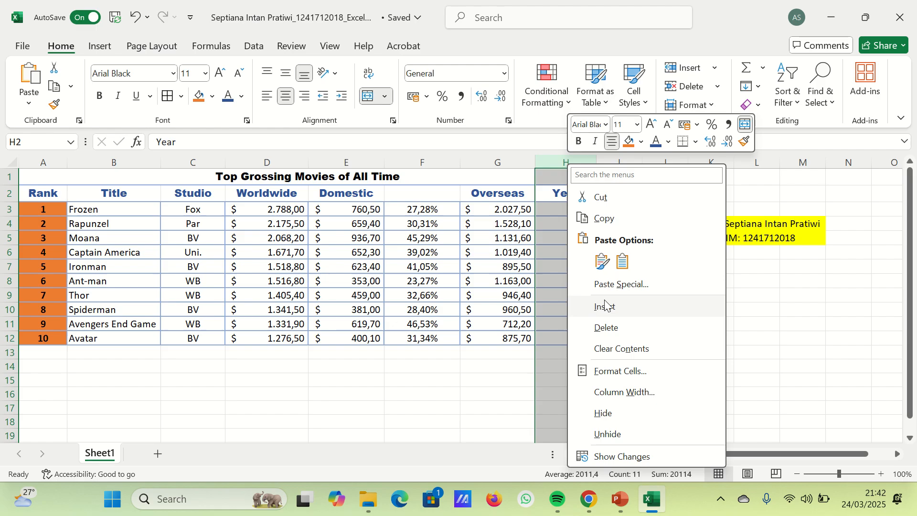
pyautogui.click(604, 303)
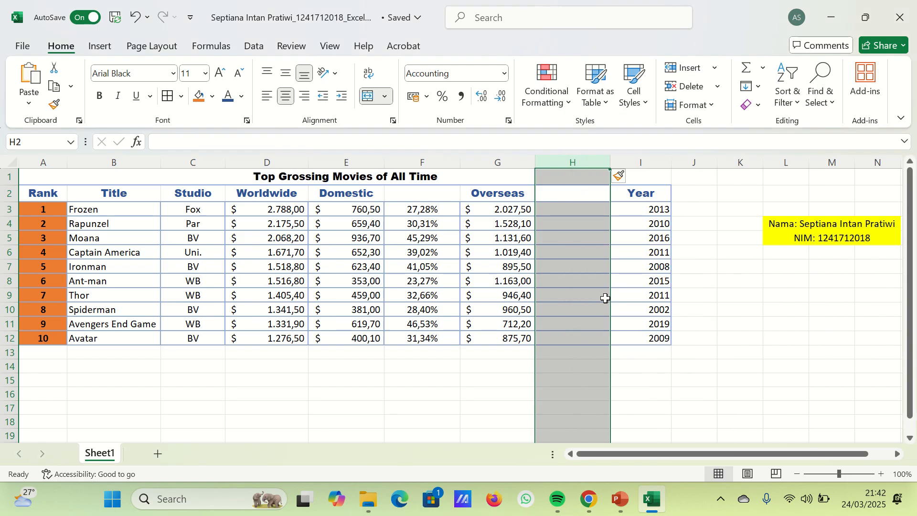
# - Enter =G3/D3 in H3 to divide Overseas by Worldwide gross, and fill it down to H12
pyautogui.click(581, 213)
pyautogui.write('=')
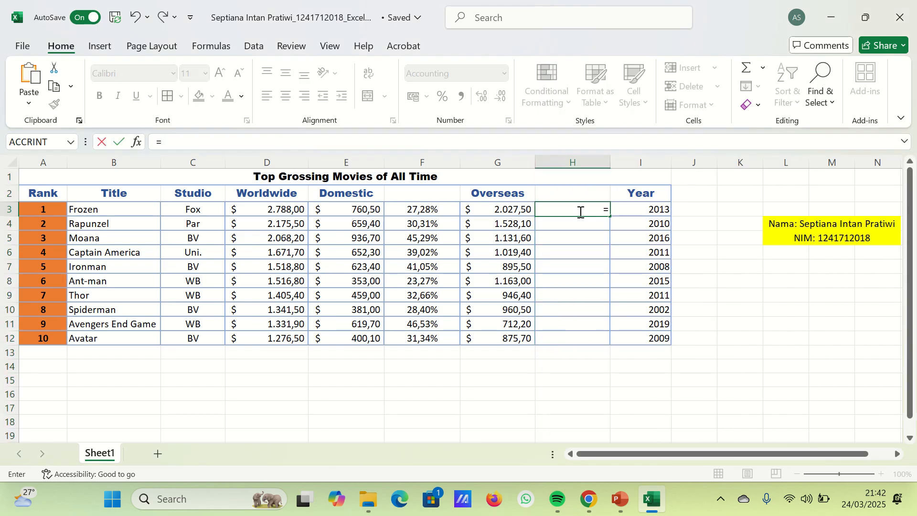
pyautogui.click(522, 210)
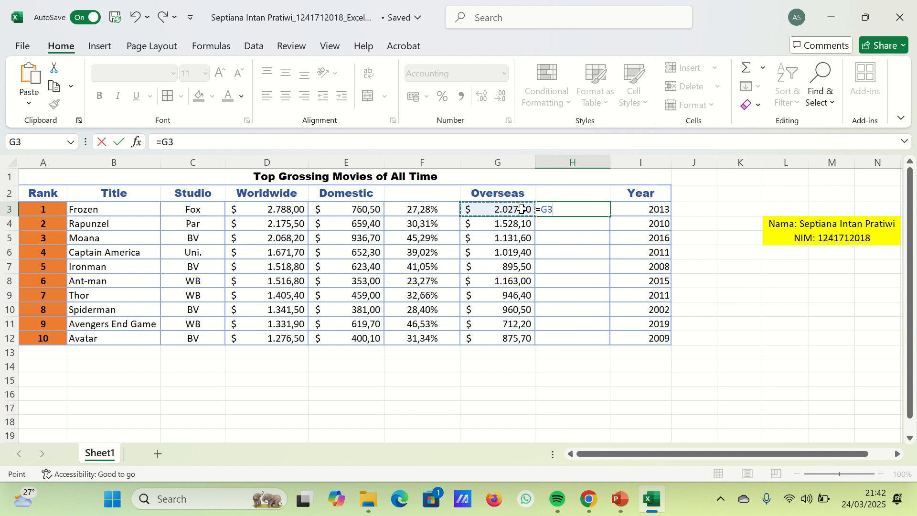
pyautogui.write('/')
pyautogui.click(294, 210)
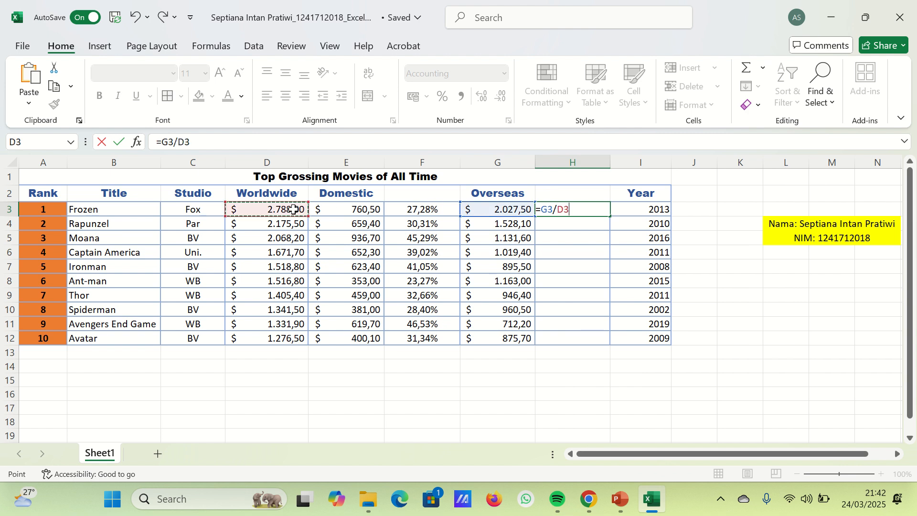
pyautogui.press('Return')
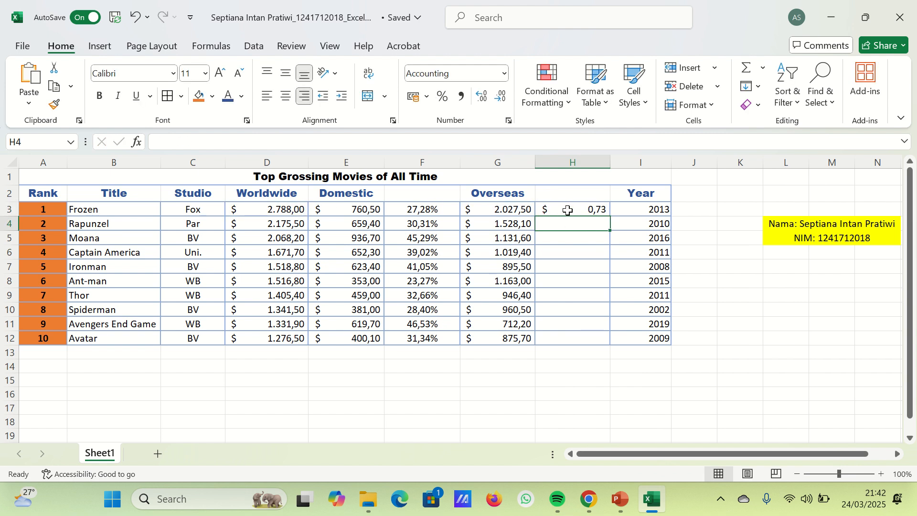
pyautogui.moveTo(568, 208); pyautogui.dragTo(566, 333)
pyautogui.hotkey('ctrl', 'd')
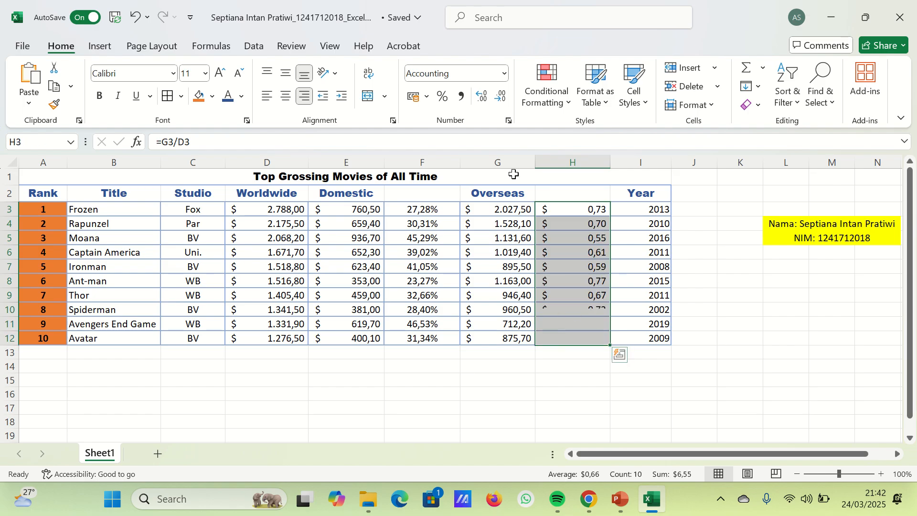
# - Format the Overseas ratios in H3:H12 as centered percentages with two decimal places
pyautogui.click(441, 97)
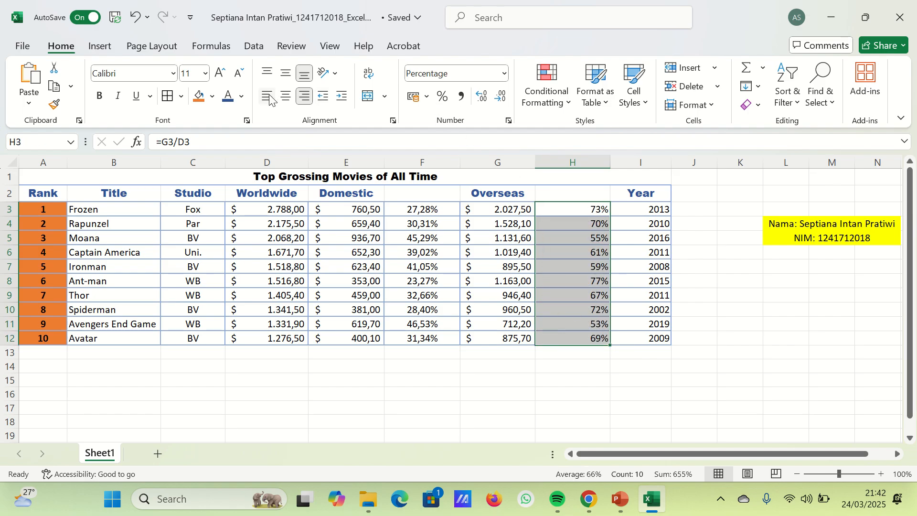
pyautogui.click(285, 96)
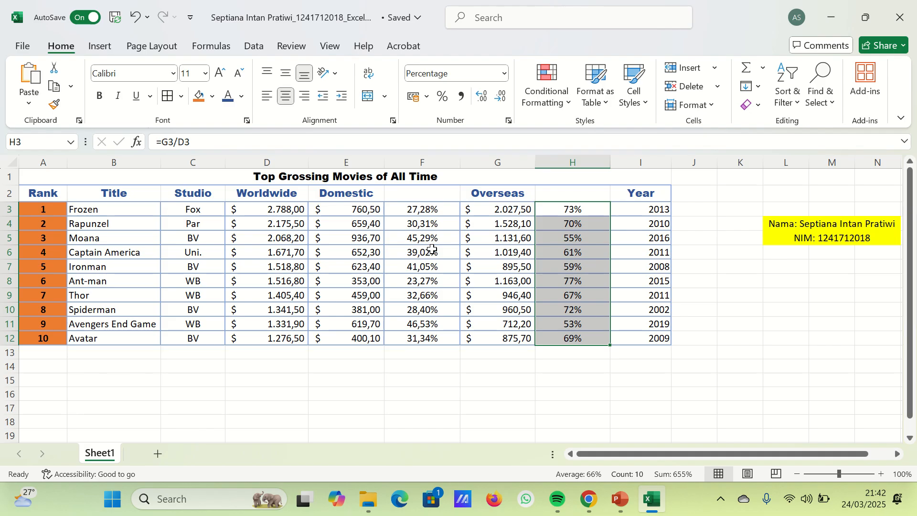
pyautogui.click(482, 96)
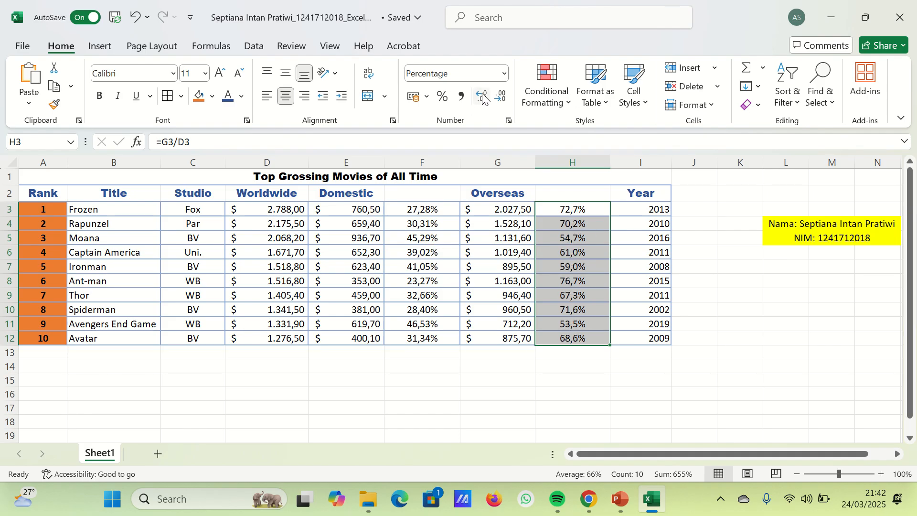
pyautogui.click(482, 96)
pyautogui.click(656, 255)
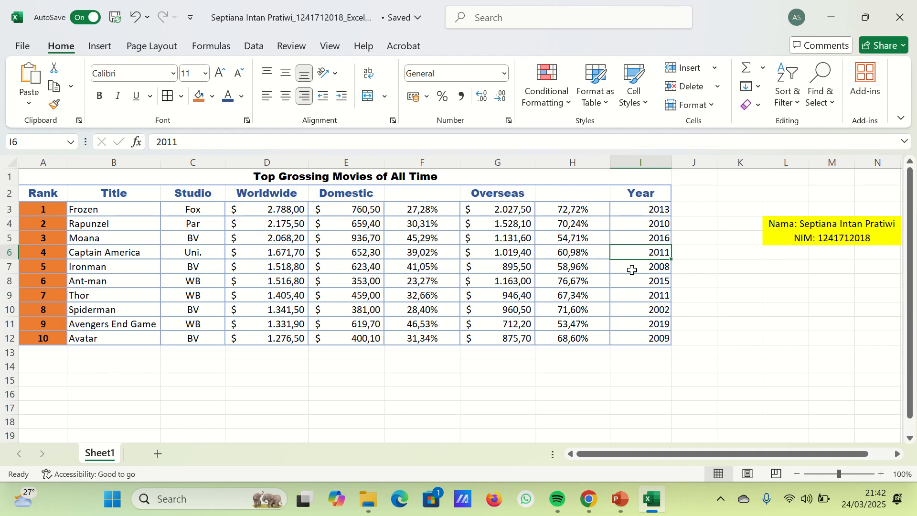
# - Freeze the top row of the worksheet so the table title stays in view
pyautogui.click(330, 46)
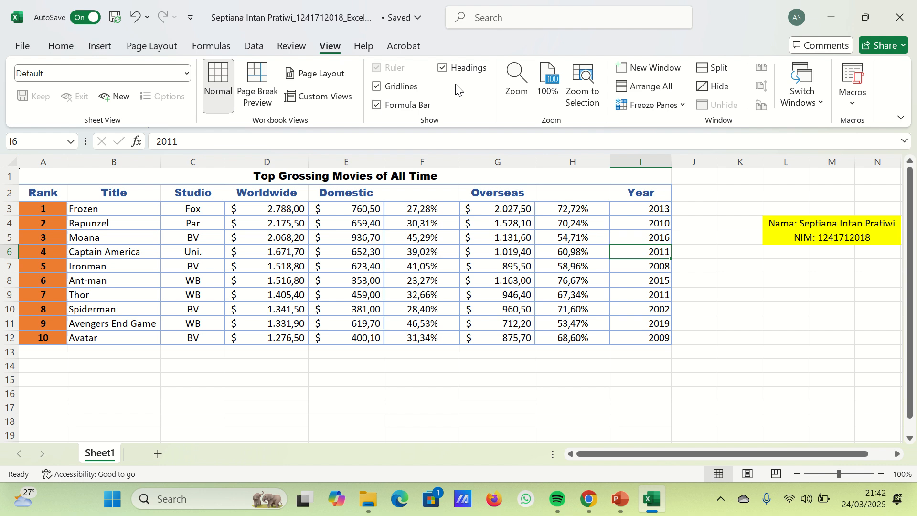
pyautogui.click(649, 108)
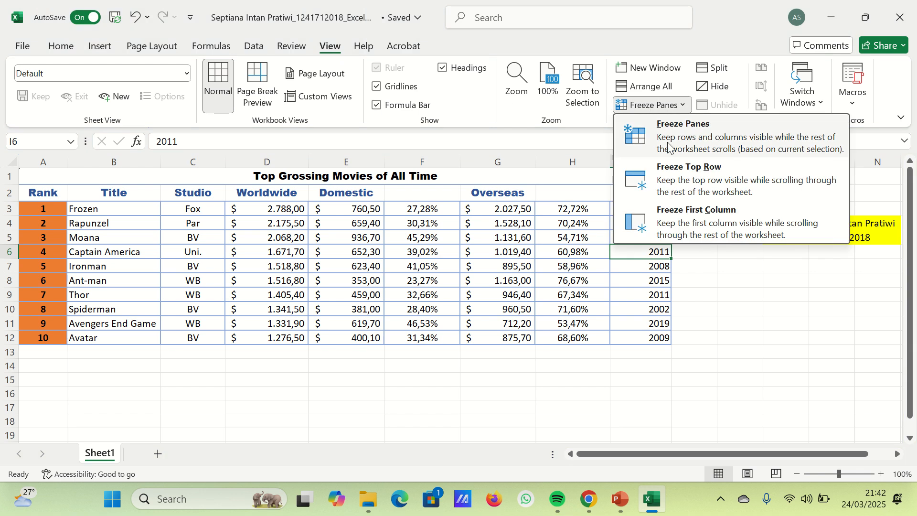
pyautogui.click(697, 190)
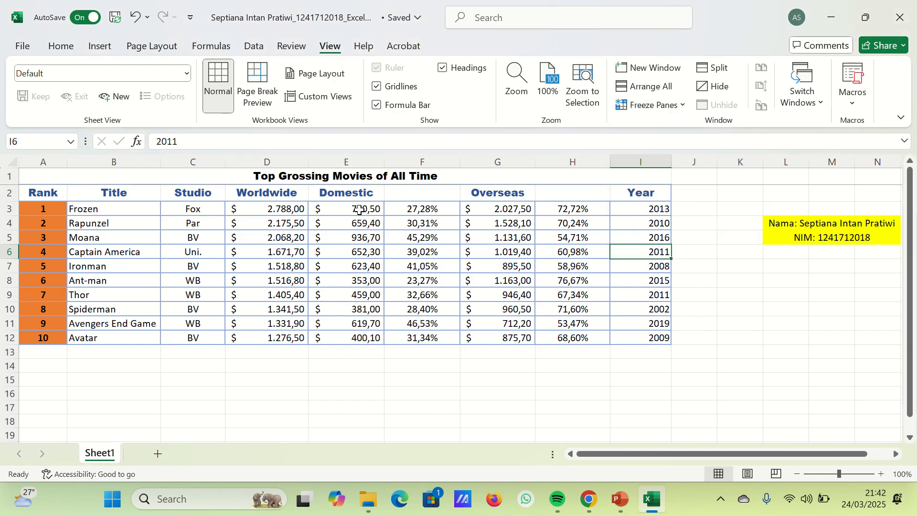
# - Try to freeze the title and header rows 1 and 2 together
pyautogui.moveTo(11, 179); pyautogui.dragTo(10, 193)
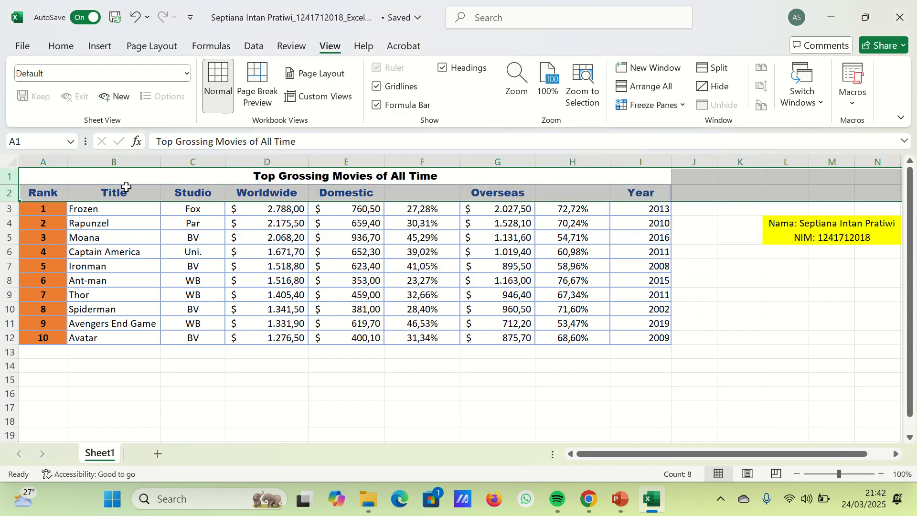
pyautogui.click(651, 104)
pyautogui.scroll(-2, 353, 251)
pyautogui.scroll(2, 337, 246)
pyautogui.scroll(-1, 337, 246)
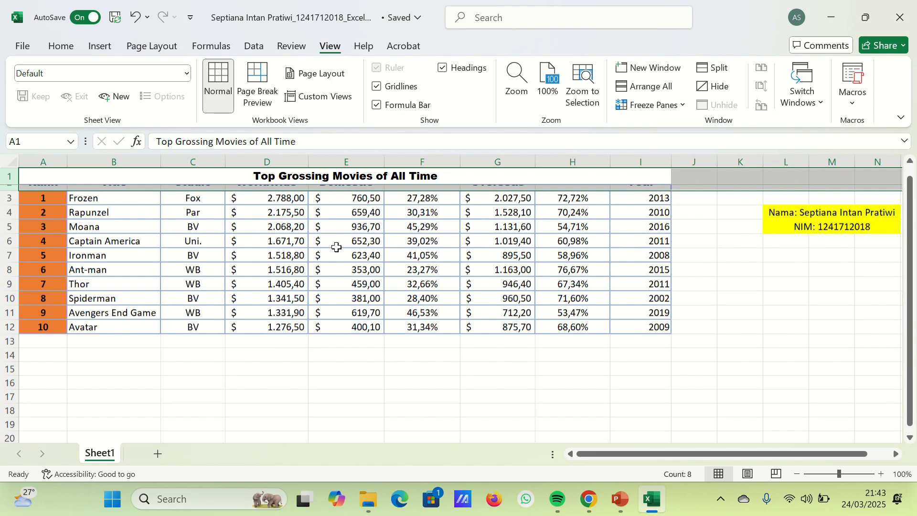
pyautogui.scroll(1, 336, 247)
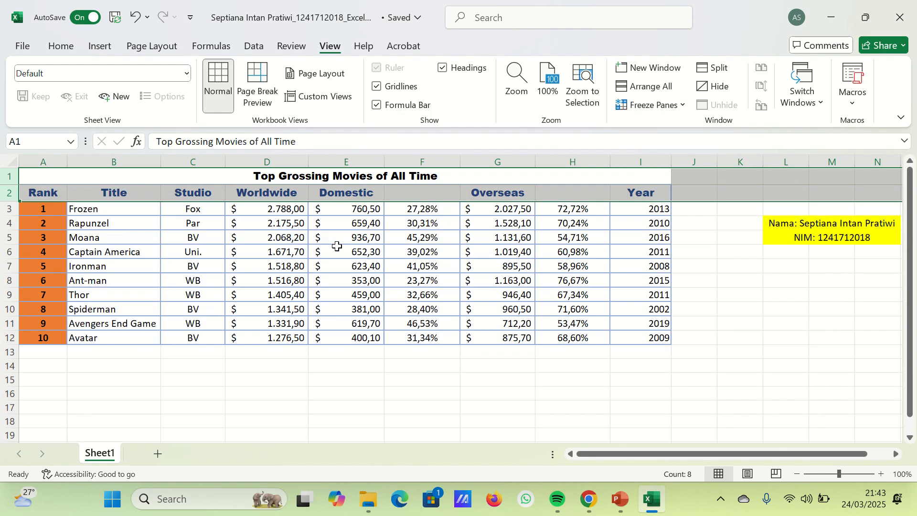
pyautogui.click(226, 241)
# - Reapply Freeze Top Row with title row 1 selected and test which rows stay in place
pyautogui.click(9, 175)
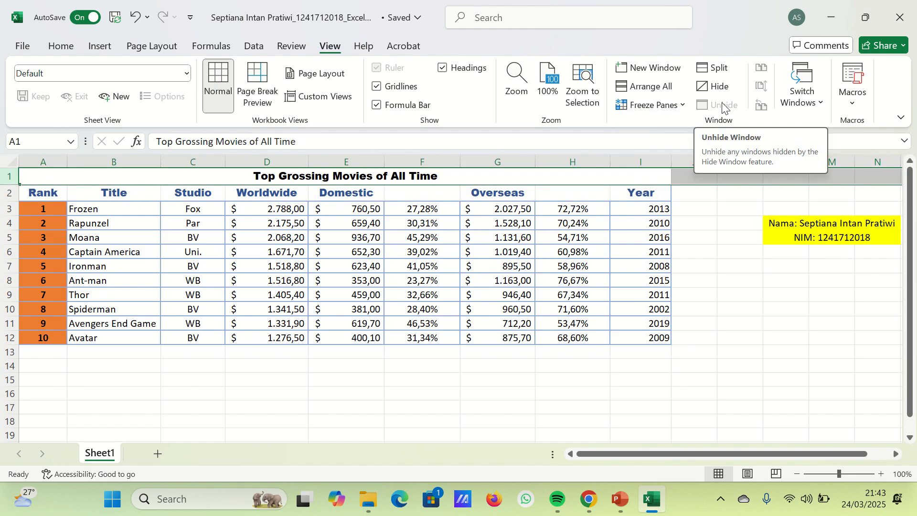
pyautogui.click(671, 106)
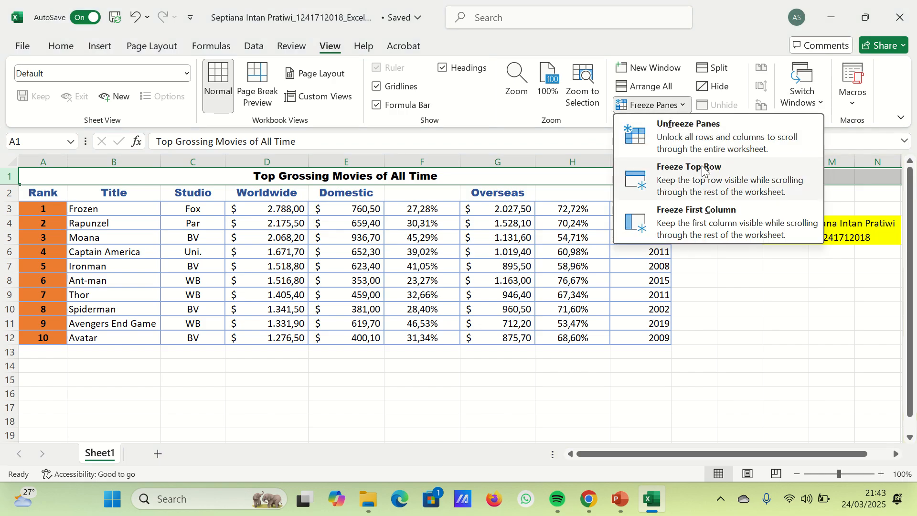
pyautogui.click(700, 171)
pyautogui.scroll(-1, 293, 221)
pyautogui.scroll(1, 295, 221)
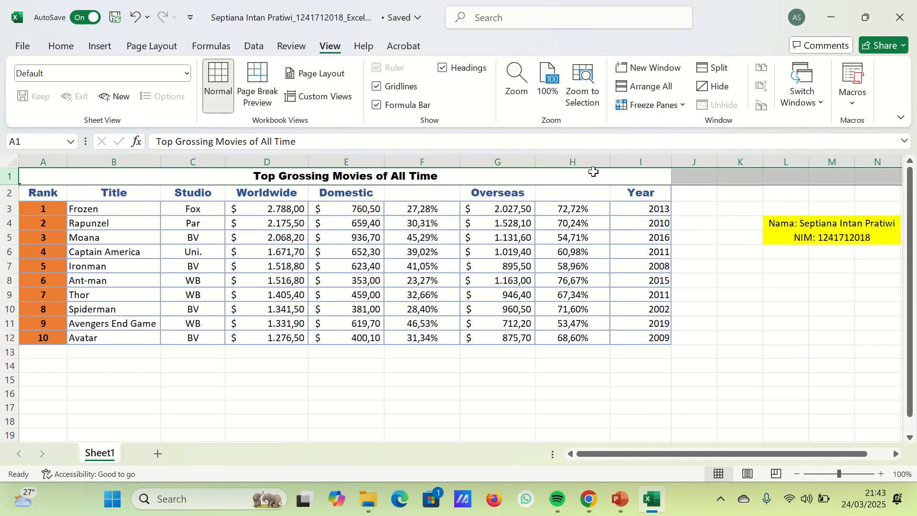
# - Try Freeze Top Row with header row 2 selected and test which rows stay in place
pyautogui.click(2, 192)
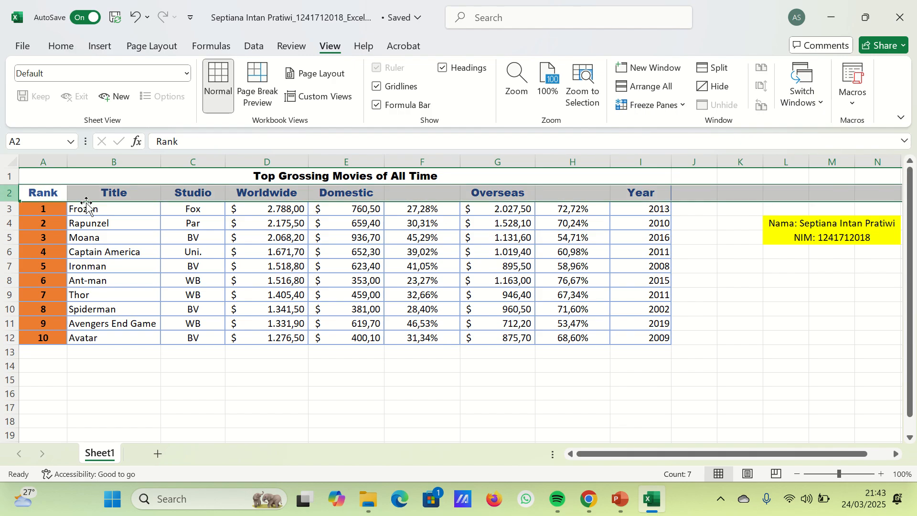
pyautogui.click(671, 105)
pyautogui.click(705, 179)
pyautogui.scroll(-2, 236, 231)
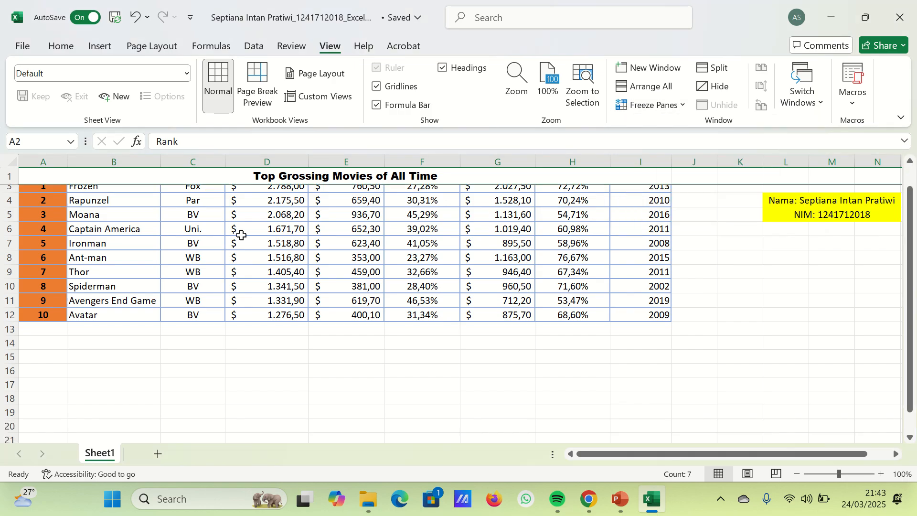
pyautogui.scroll(2, 235, 231)
# - Try Freeze Top Row with row 3, the Frozen row, selected and test which rows stay in place
pyautogui.click(4, 211)
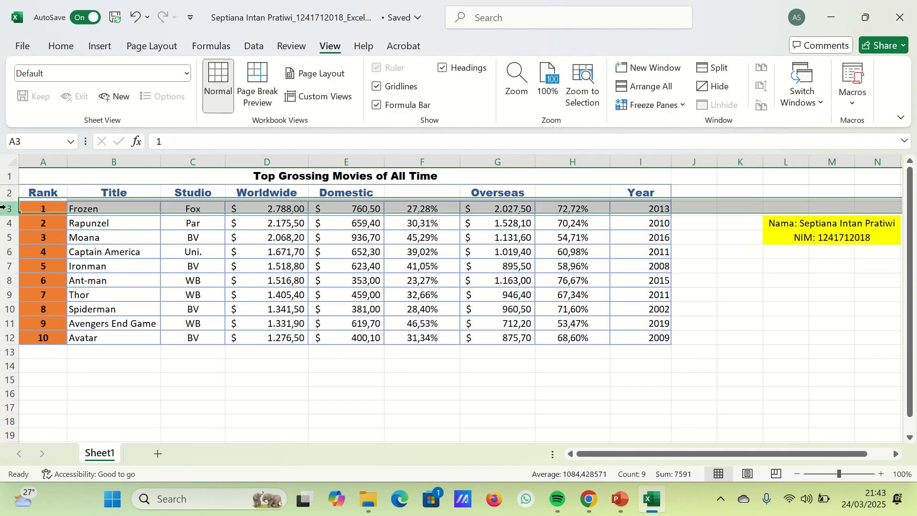
pyautogui.click(671, 105)
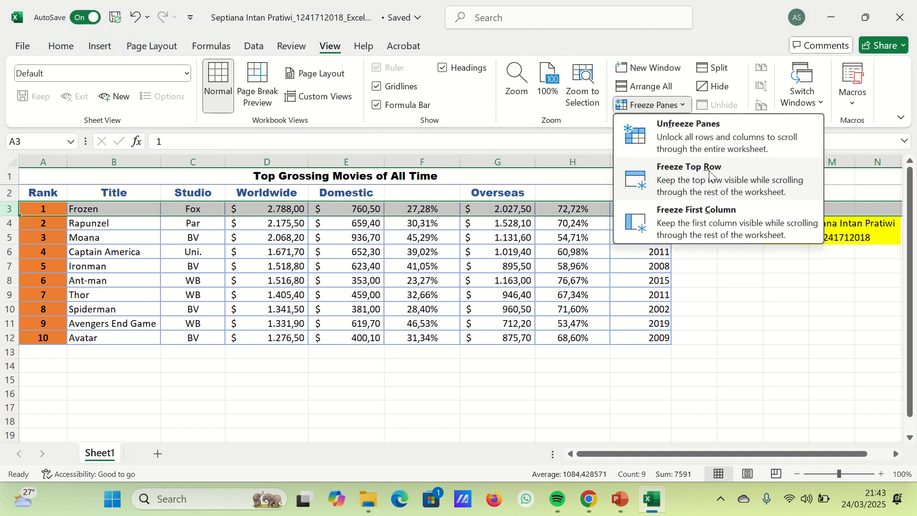
pyautogui.click(678, 168)
pyautogui.scroll(-2, 324, 233)
pyautogui.scroll(2, 325, 232)
pyautogui.click(266, 236)
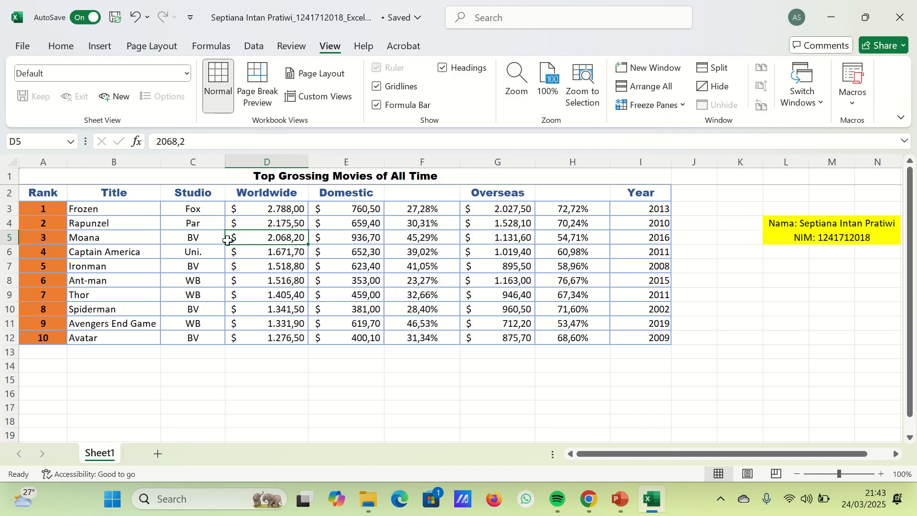
# - Unfreeze the panes with title row 1 selected and test whether every row scrolls
pyautogui.click(7, 175)
pyautogui.click(652, 105)
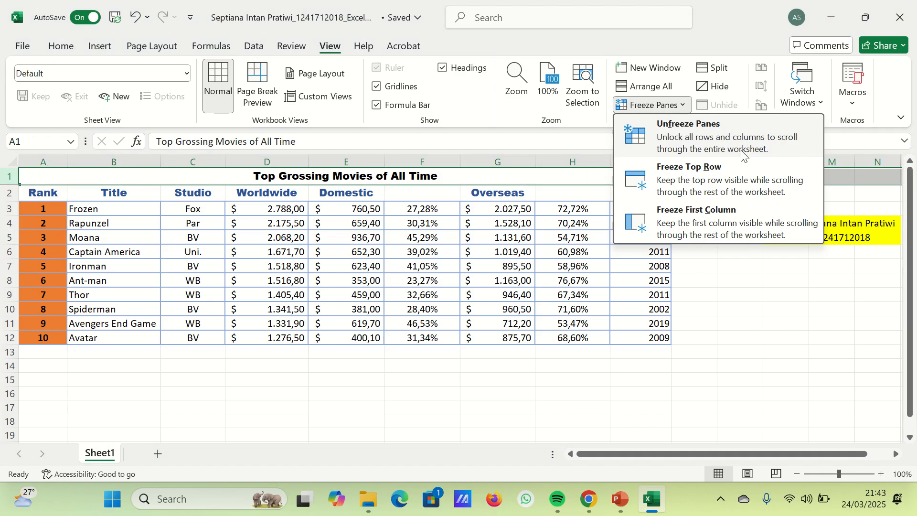
pyautogui.click(733, 143)
pyautogui.click(287, 210)
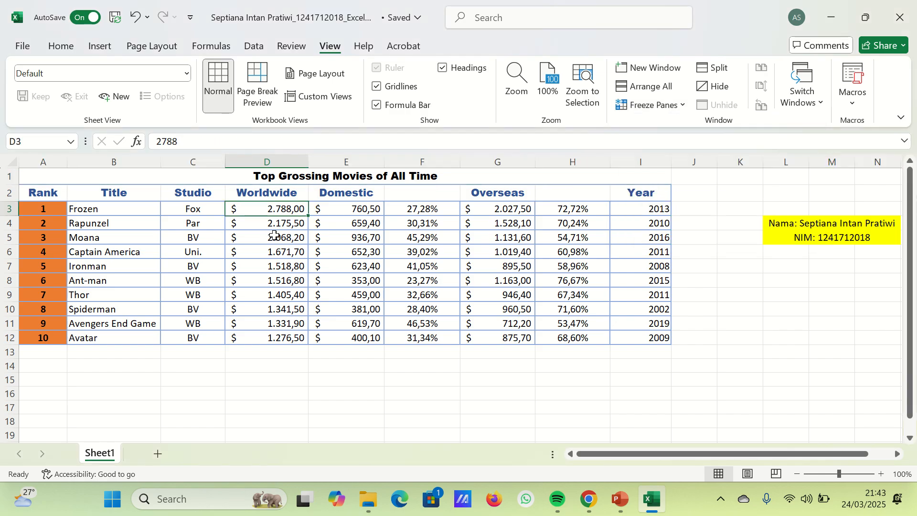
pyautogui.scroll(-2, 274, 235)
pyautogui.scroll(2, 275, 234)
# - Apply Freeze Top Row with title row 1 selected and test whether the title stays in place
pyautogui.click(7, 177)
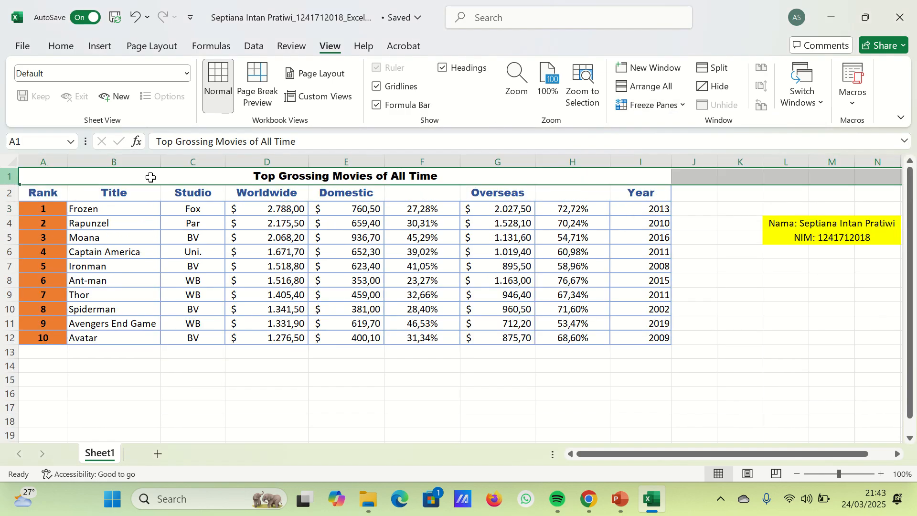
pyautogui.click(652, 105)
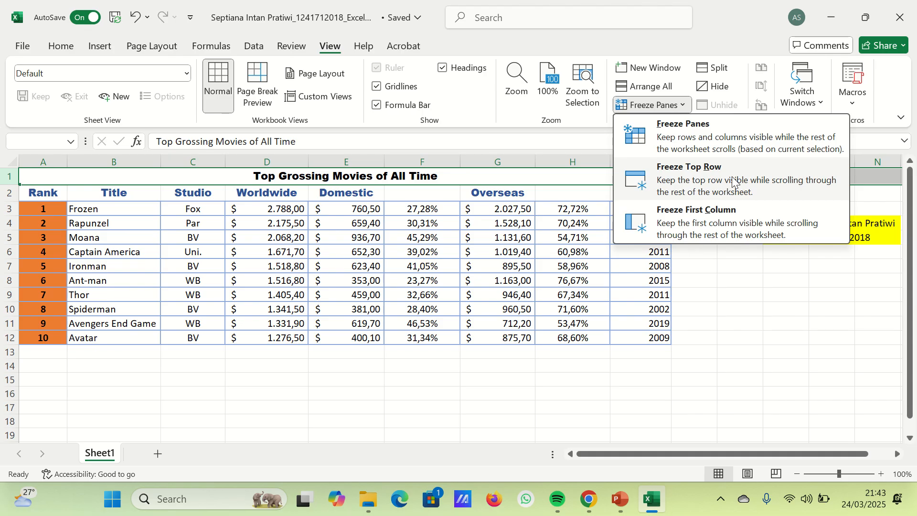
pyautogui.click(725, 191)
pyautogui.scroll(-1, 351, 255)
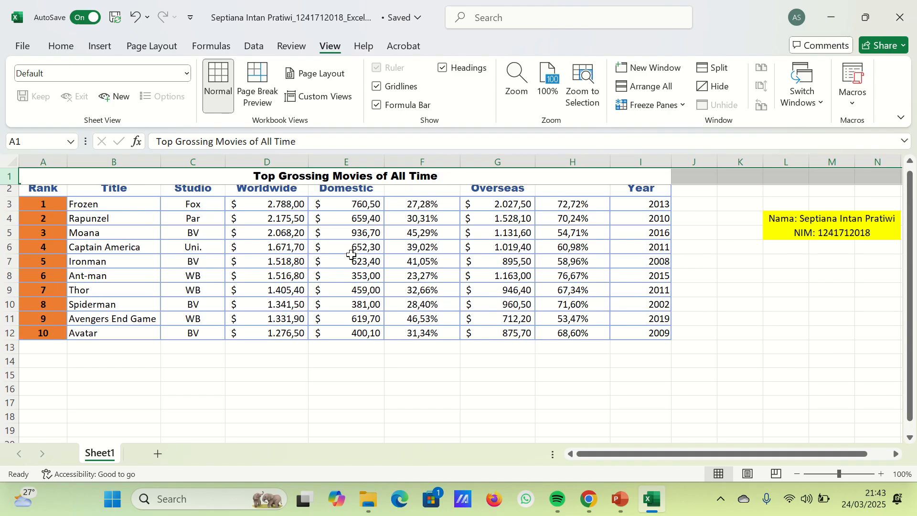
pyautogui.scroll(1, 352, 255)
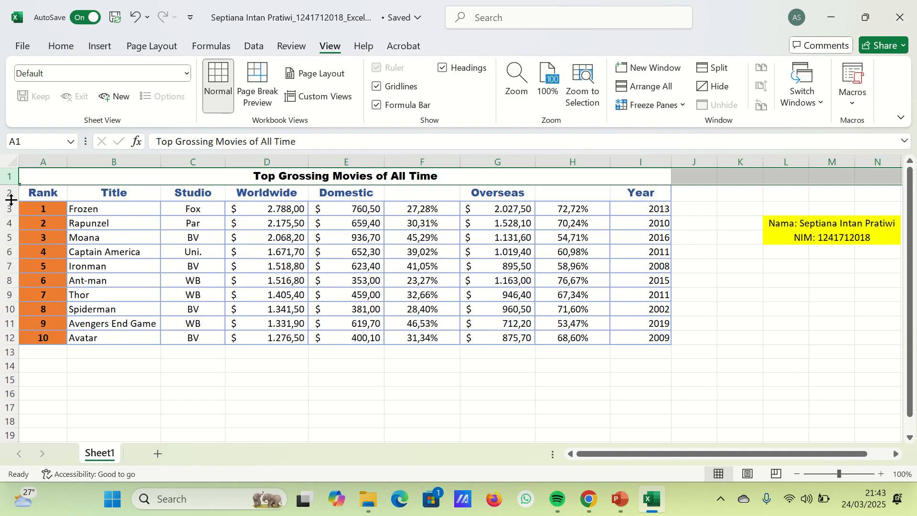
# - Unfreeze the panes, then try Freeze Top Row again with row 3 selected and test which rows stay in place
pyautogui.click(653, 105)
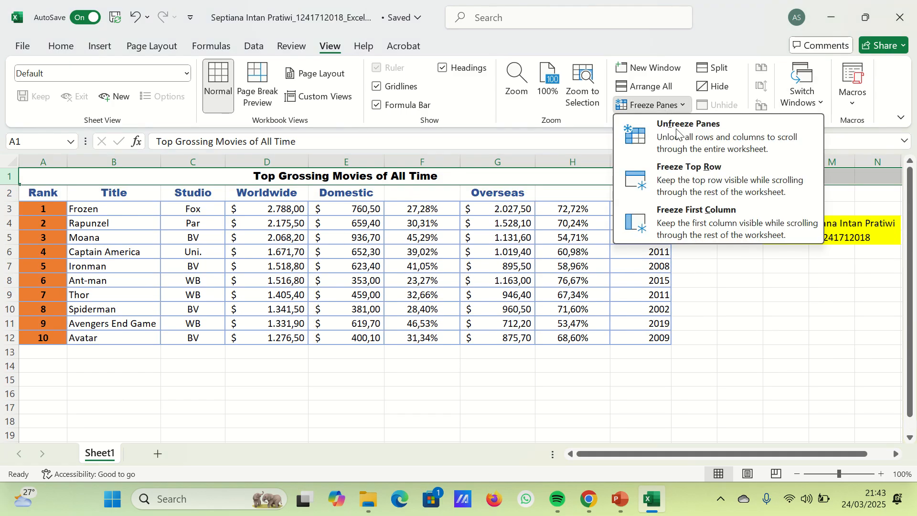
pyautogui.click(677, 134)
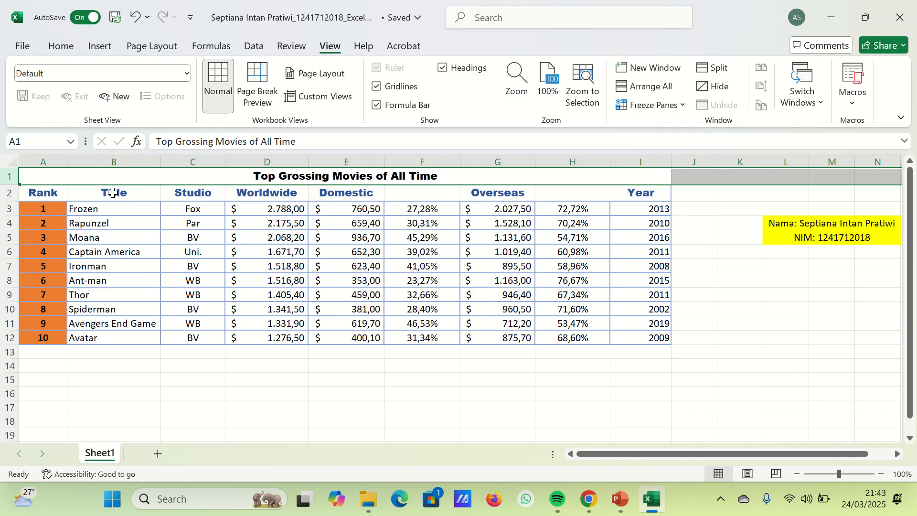
pyautogui.click(3, 208)
pyautogui.click(654, 105)
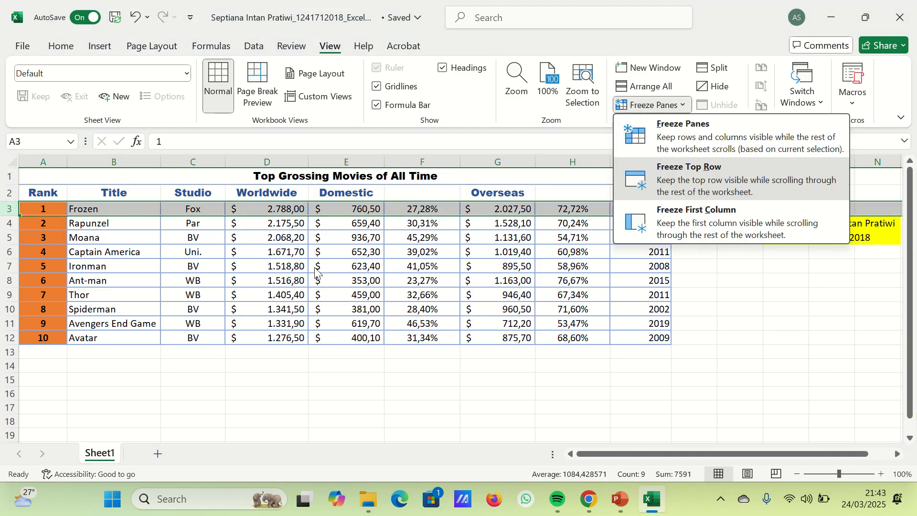
pyautogui.press('f')
pyautogui.scroll(-1, 231, 239)
pyautogui.scroll(1, 199, 237)
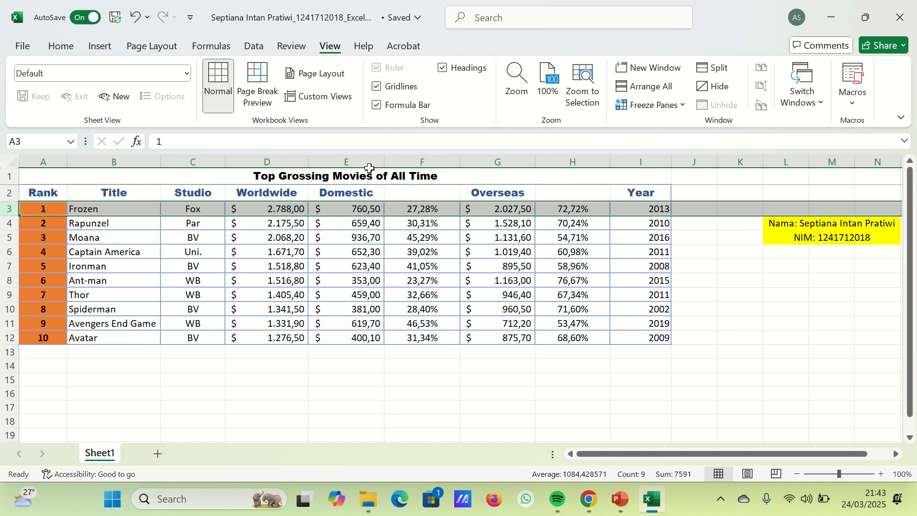
# - Try Freeze First Column and test the sheet's horizontal and vertical movement with column A frozen
pyautogui.click(653, 105)
pyautogui.click(678, 213)
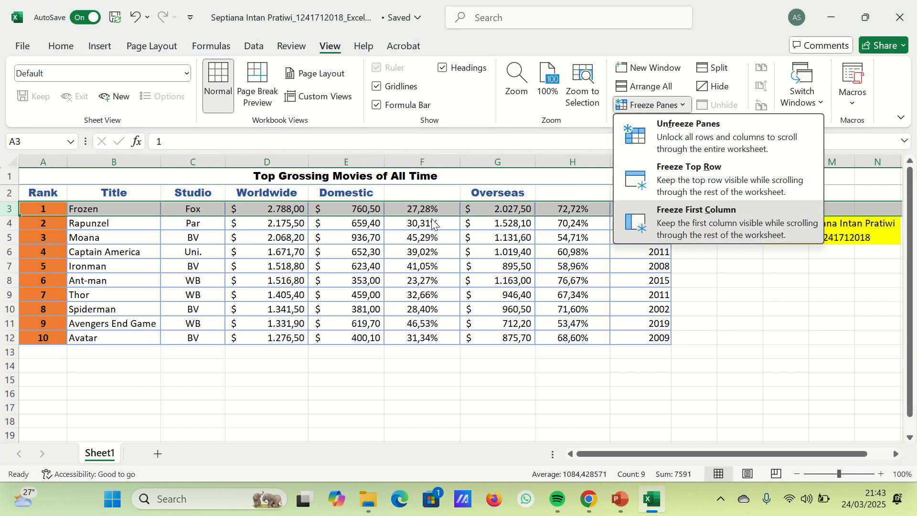
pyautogui.scroll(-2, 296, 224)
pyautogui.scroll(2, 293, 235)
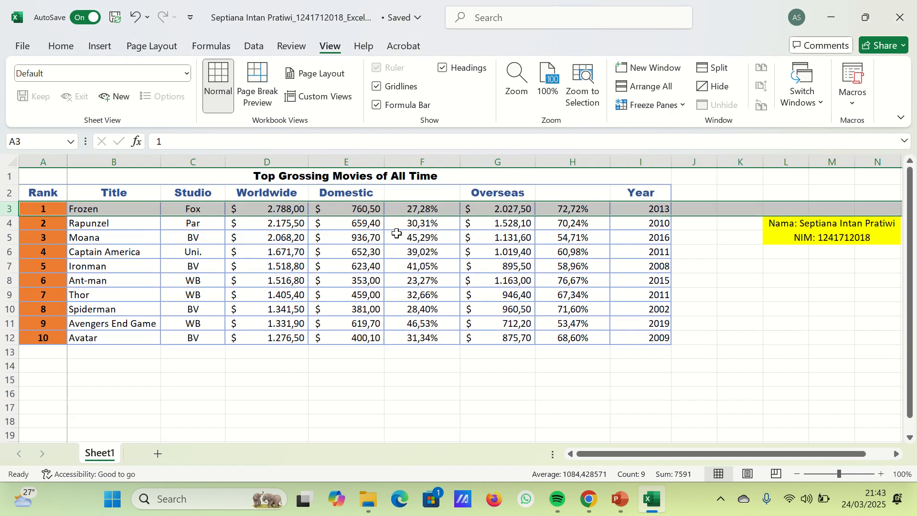
pyautogui.moveTo(597, 454); pyautogui.dragTo(703, 464)
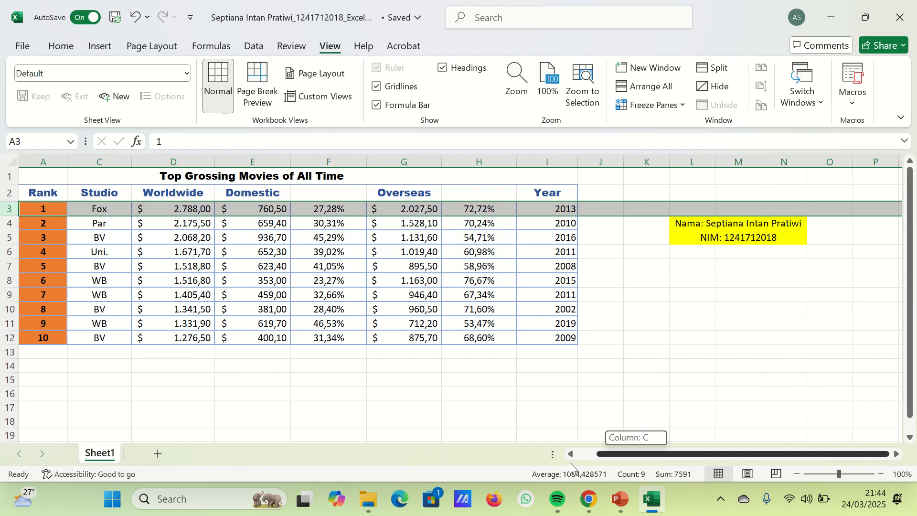
pyautogui.moveTo(570, 462); pyautogui.dragTo(572, 449)
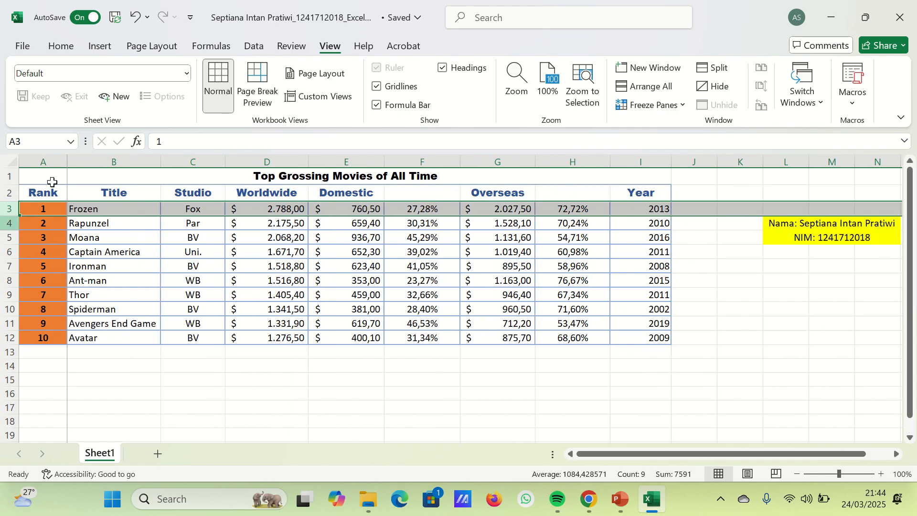
pyautogui.press('Down')
pyautogui.scroll(-1, 157, 234)
pyautogui.scroll(1, 158, 234)
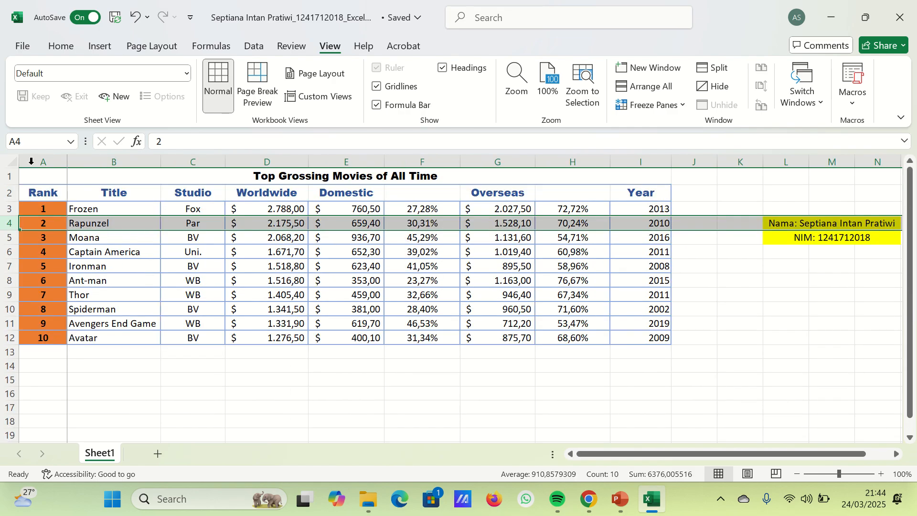
# - Try to replace the first-column freeze with a row freeze while rows 2 and 3 are selected, and test it
pyautogui.click(3, 177)
pyautogui.moveTo(2, 196); pyautogui.dragTo(6, 212)
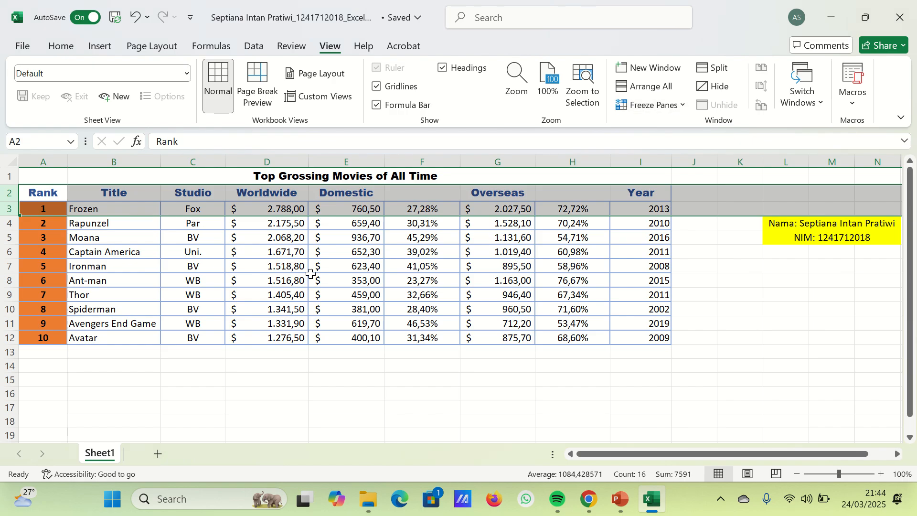
pyautogui.scroll(-2, 311, 273)
pyautogui.scroll(2, 351, 241)
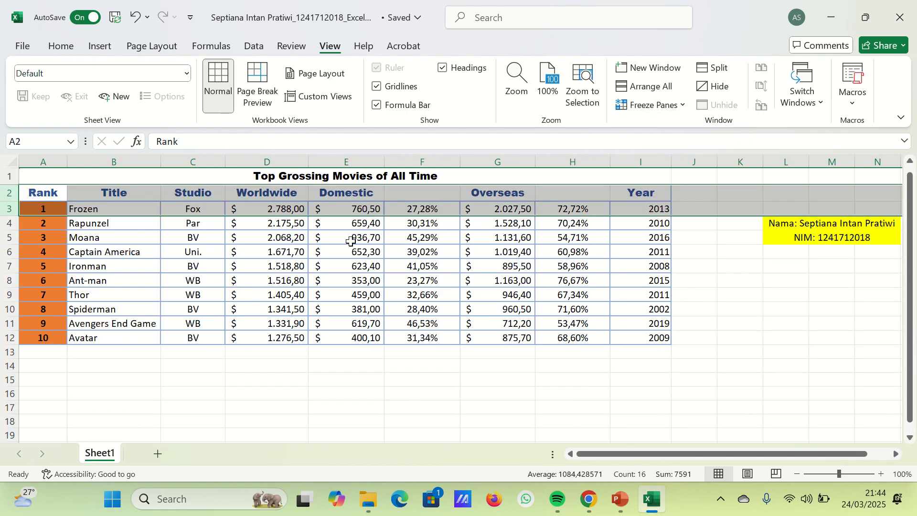
# - Unfreeze all rows and columns of the worksheet
pyautogui.click(353, 240)
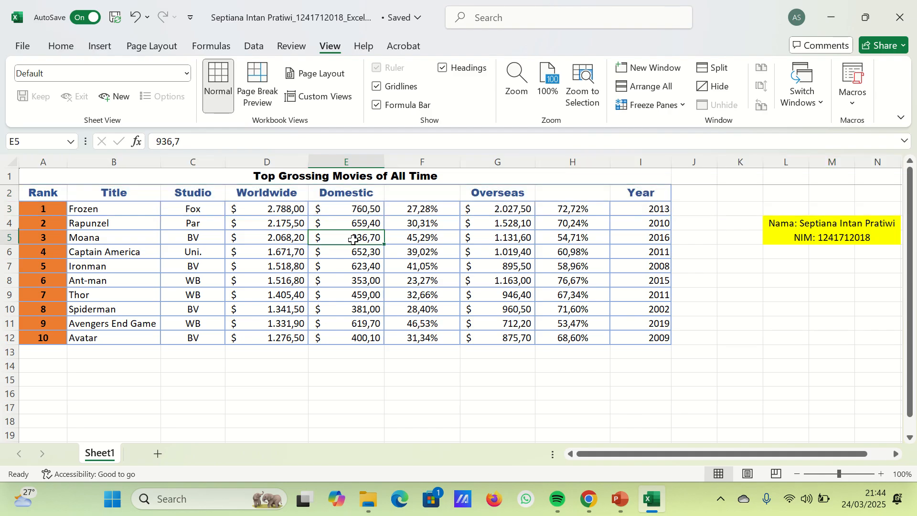
pyautogui.click(658, 106)
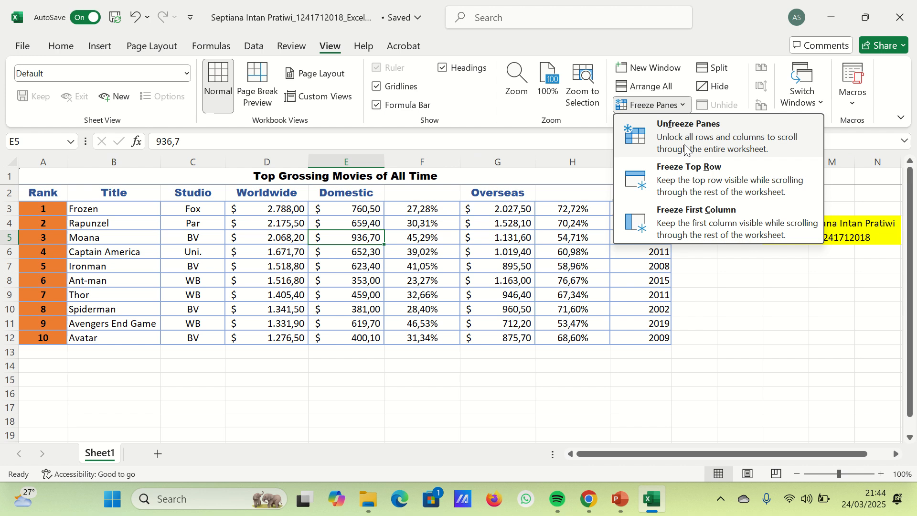
pyautogui.click(693, 149)
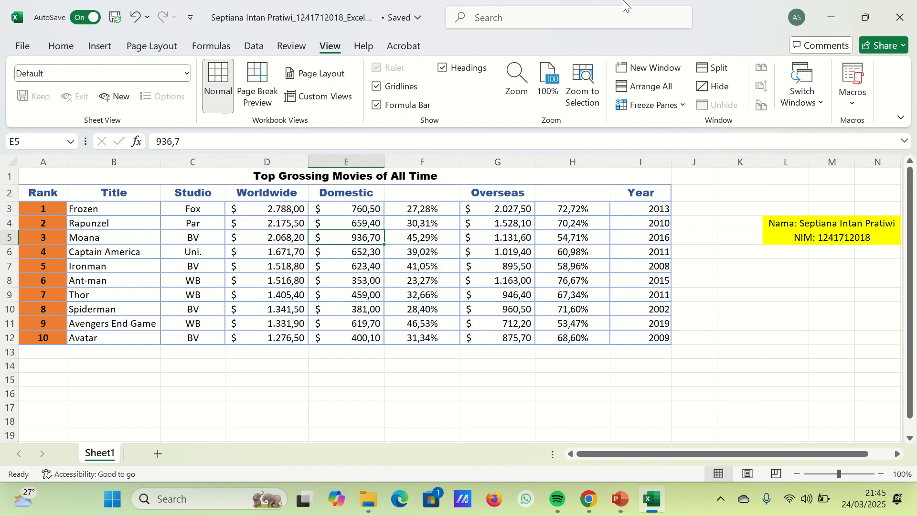
# - Freeze the title and header rows above row 3 and test the sheet's vertical movement
pyautogui.moveTo(454, 5)
pyautogui.click(370, 33)
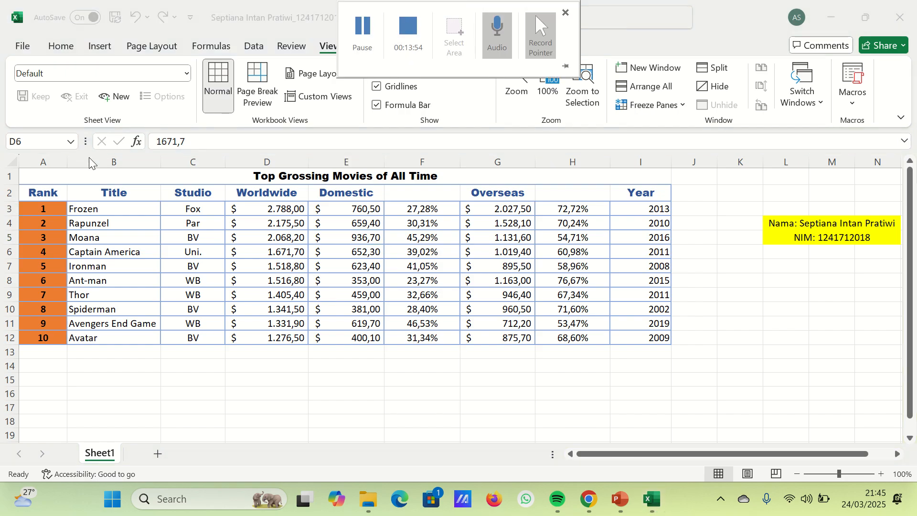
pyautogui.click(5, 208)
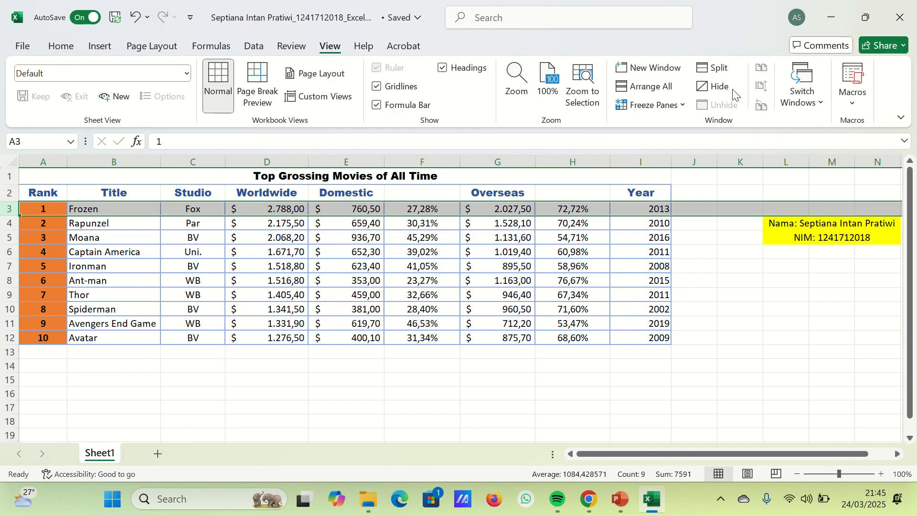
pyautogui.click(652, 104)
pyautogui.scroll(-1, 409, 236)
pyautogui.scroll(1, 286, 248)
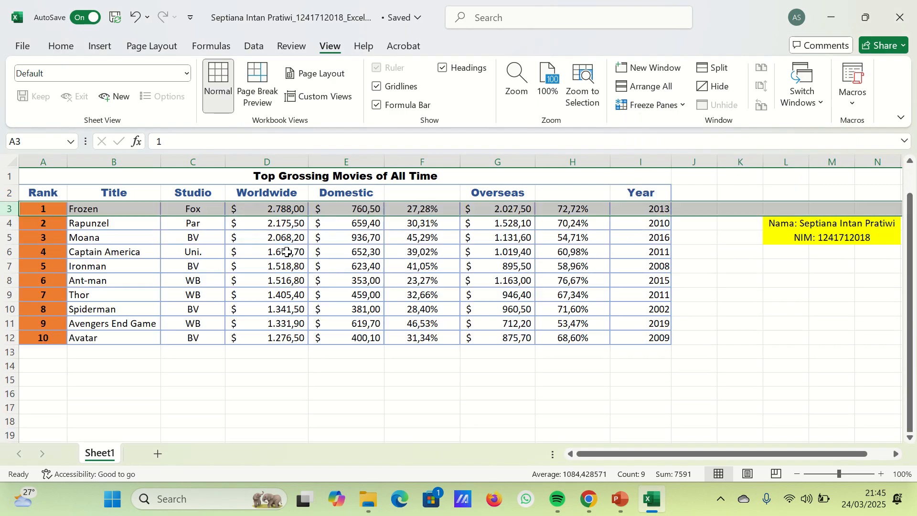
pyautogui.click(240, 244)
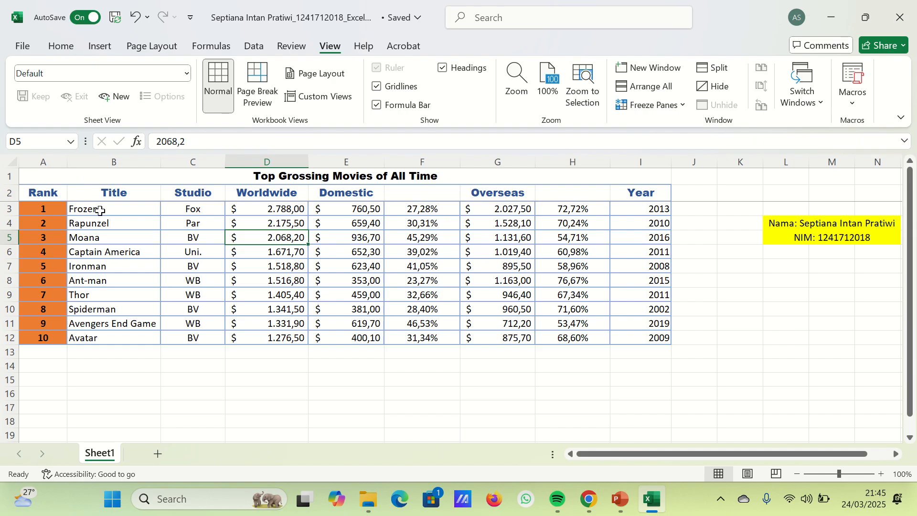
# - Freeze the first column of the sheet and test its horizontal and vertical movement
pyautogui.click(43, 162)
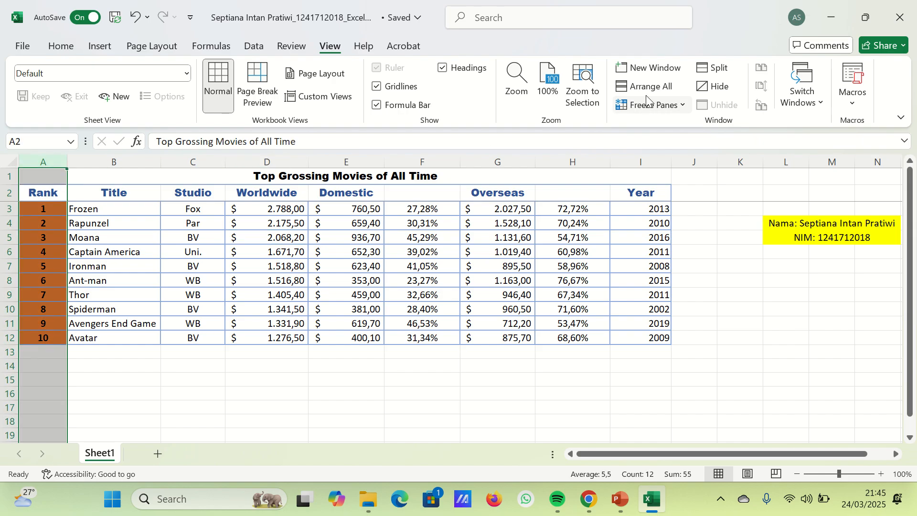
pyautogui.click(650, 109)
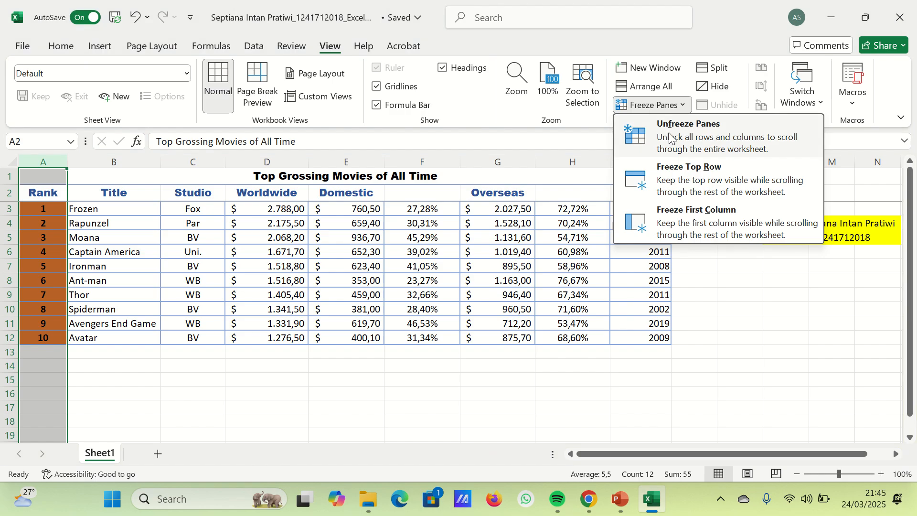
pyautogui.click(681, 218)
pyautogui.click(177, 290)
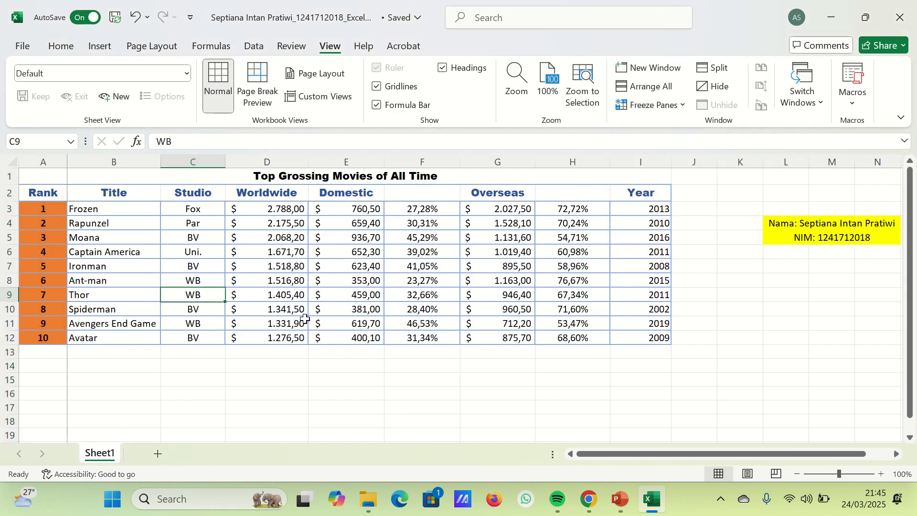
pyautogui.moveTo(616, 456); pyautogui.dragTo(510, 446)
pyautogui.scroll(-2, 396, 320)
pyautogui.scroll(2, 396, 320)
pyautogui.click(302, 295)
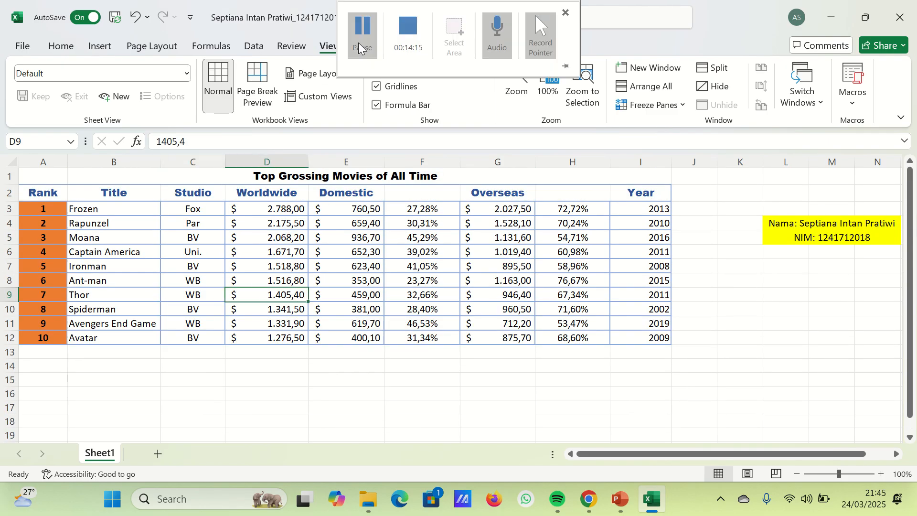
# - Sum the Worldwide values D3:D12 in cell D13 with AutoSum
pyautogui.click(272, 354)
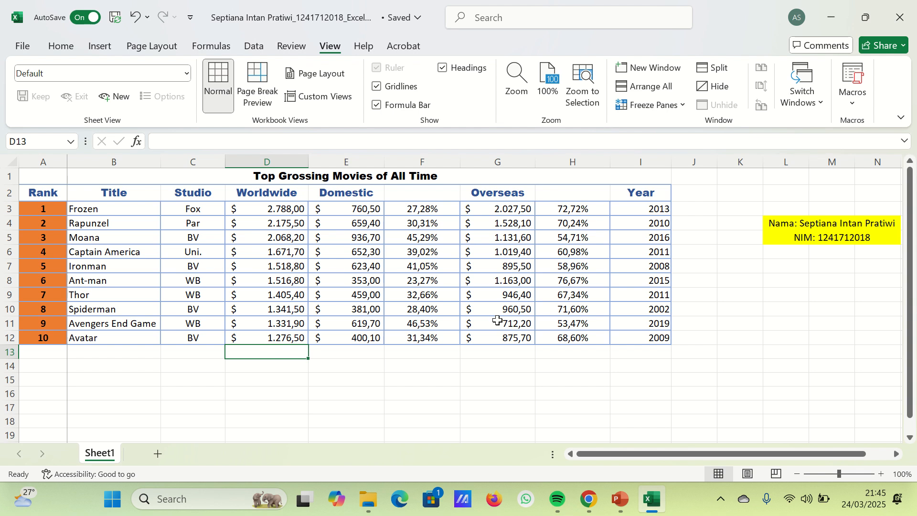
pyautogui.click(61, 46)
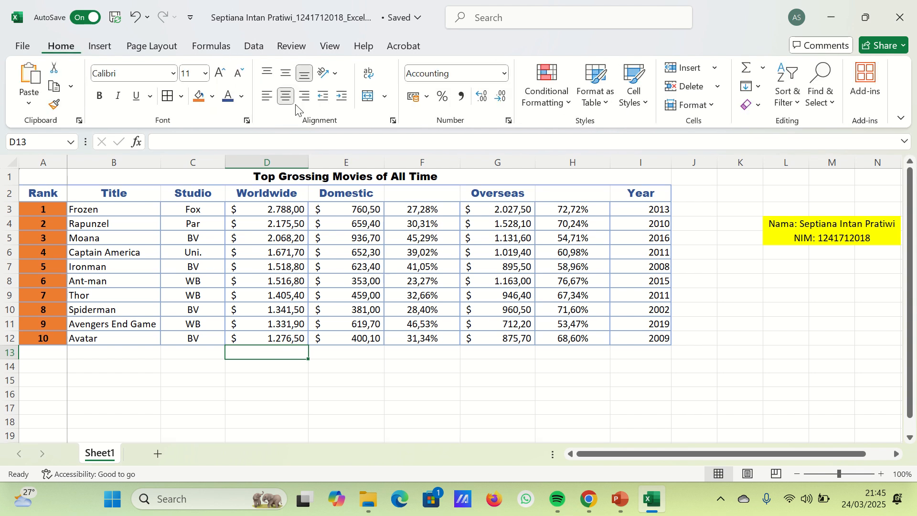
pyautogui.click(746, 69)
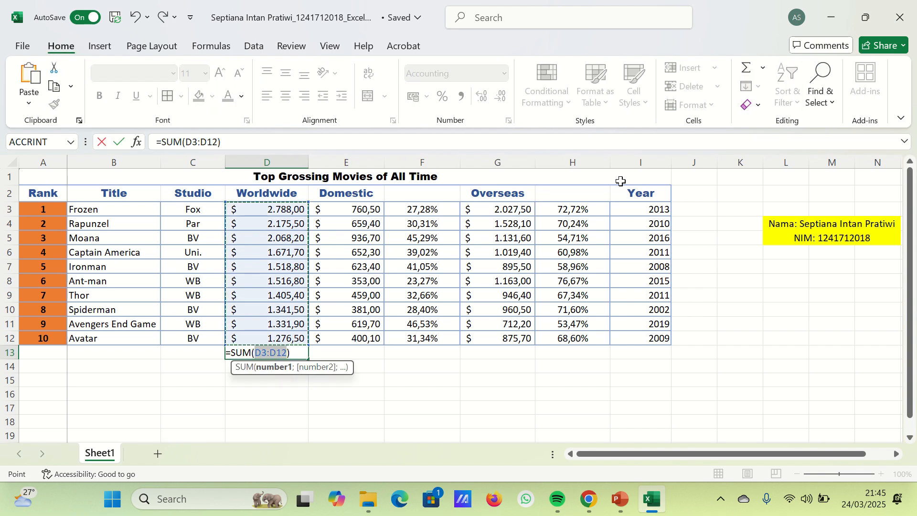
pyautogui.press('Return')
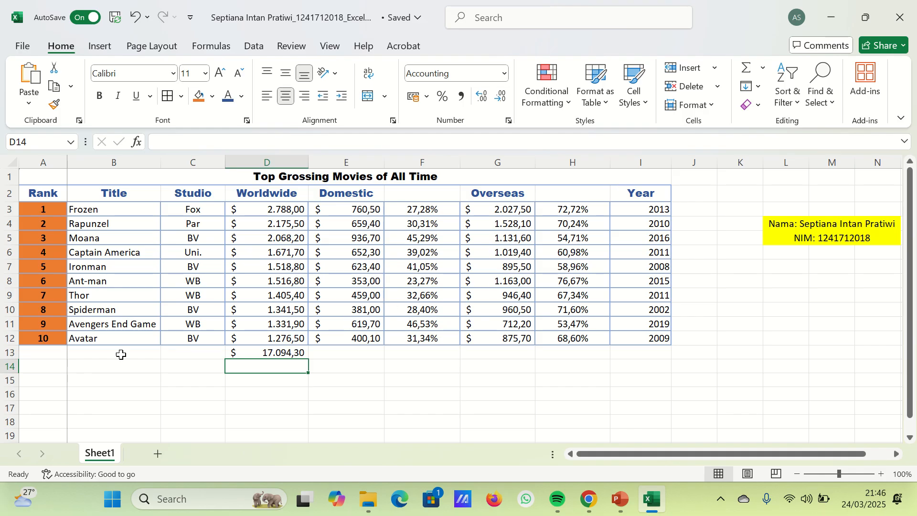
# - Enter the label TOTAL in A13, merge and center it across A13:C13, and make it bold
pyautogui.click(48, 356)
pyautogui.write('Tot')
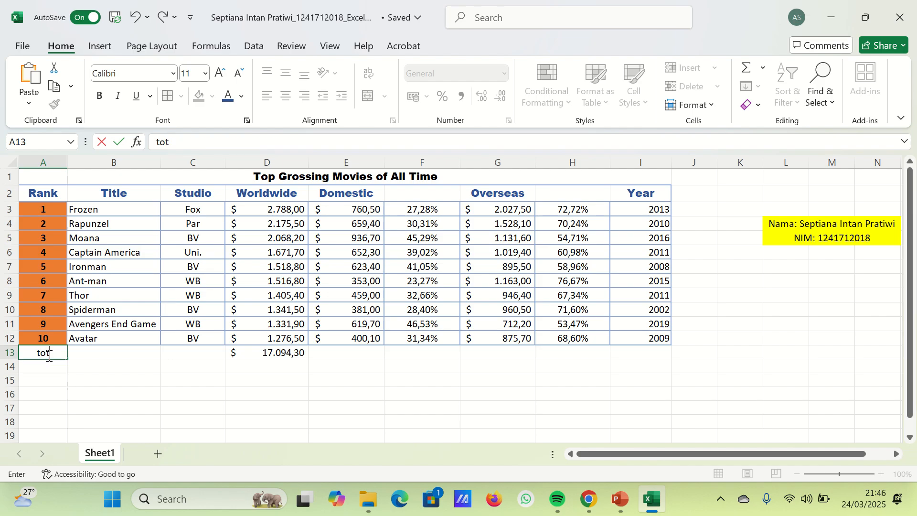
pyautogui.press('BackSpace')
pyautogui.press('BackSpace')
pyautogui.write('oTAL')
pyautogui.click(47, 357)
pyautogui.moveTo(47, 356); pyautogui.dragTo(223, 356)
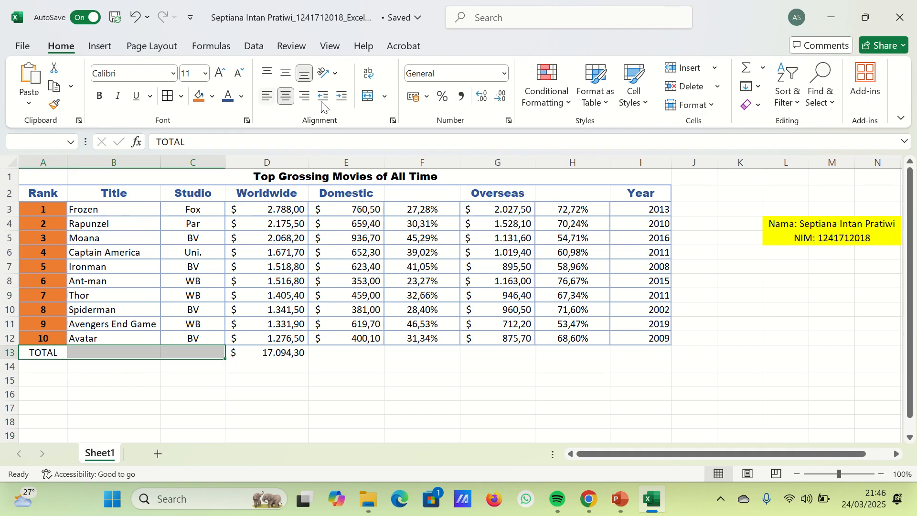
pyautogui.click(368, 97)
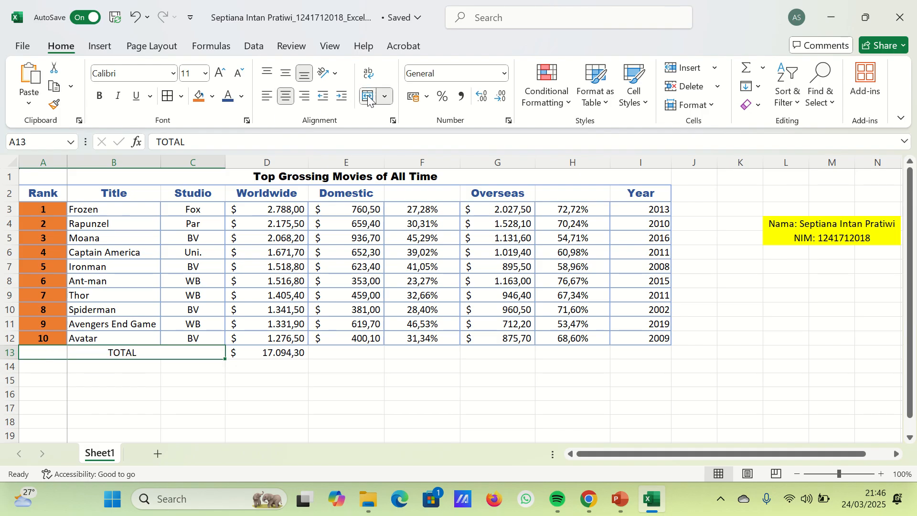
pyautogui.hotkey('ctrl', 'b')
pyautogui.click(234, 396)
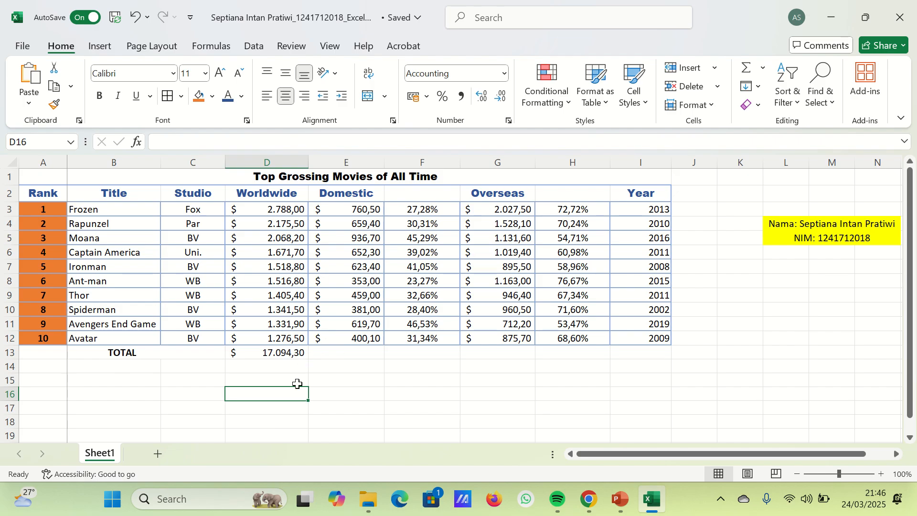
# - Copy the Worldwide total formula to the Domestic and Overseas columns in row 13, cells E13 and G13
pyautogui.click(266, 353)
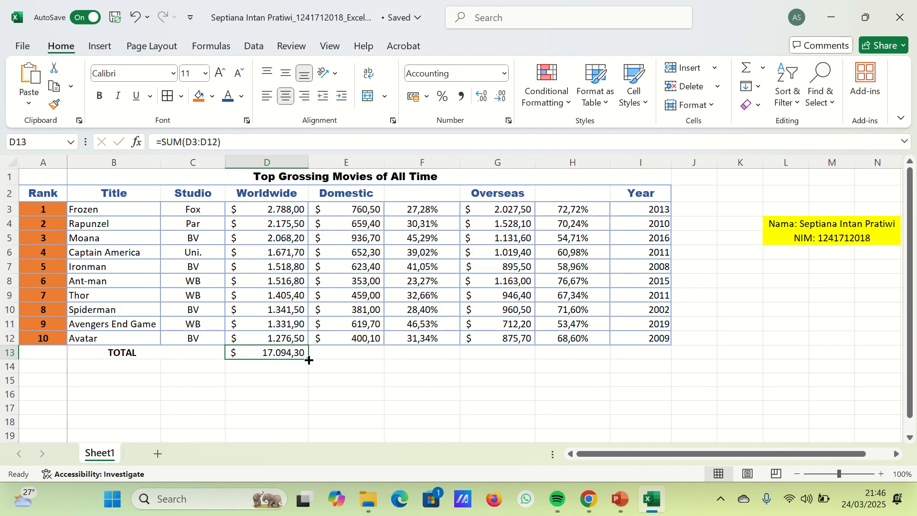
pyautogui.moveTo(308, 358); pyautogui.dragTo(377, 354)
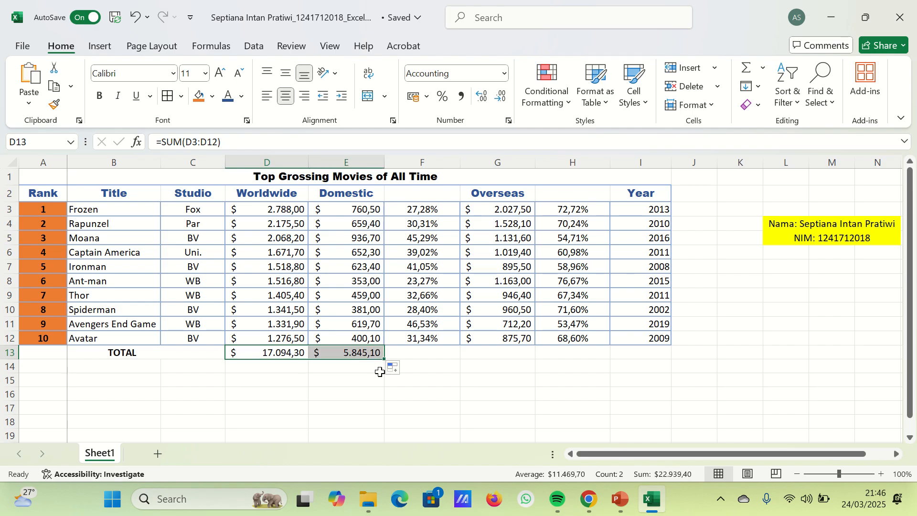
pyautogui.click(359, 354)
pyautogui.hotkey('ctrl', 'c')
pyautogui.press('Right')
pyautogui.press('Right')
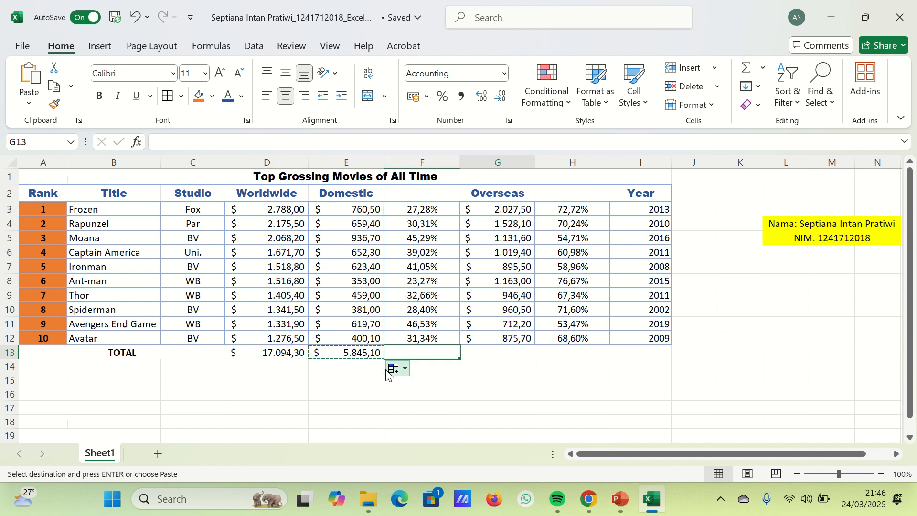
pyautogui.hotkey('ctrl', 'v')
pyautogui.press('Right')
pyautogui.press('Right')
pyautogui.press('Right')
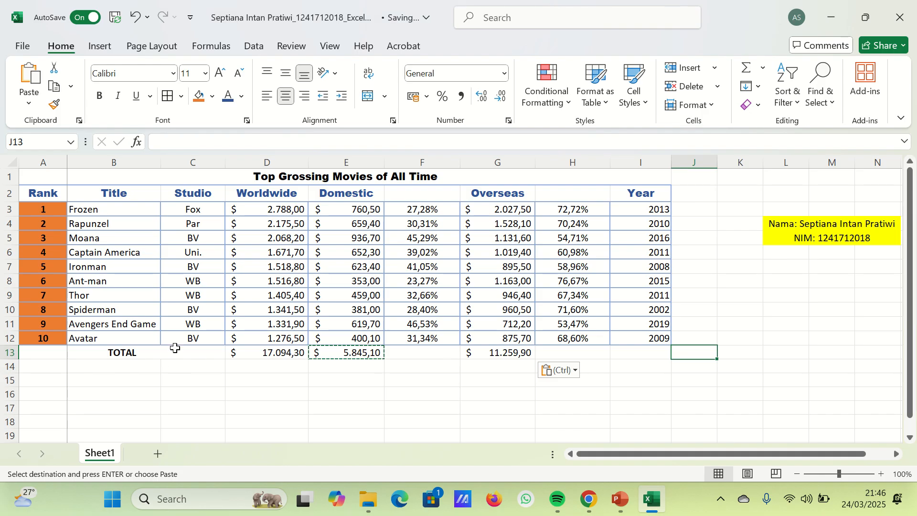
# - Fill the merged bold TOTAL cell down to A14:C14 and replace its text with AVERAGE
pyautogui.click(125, 367)
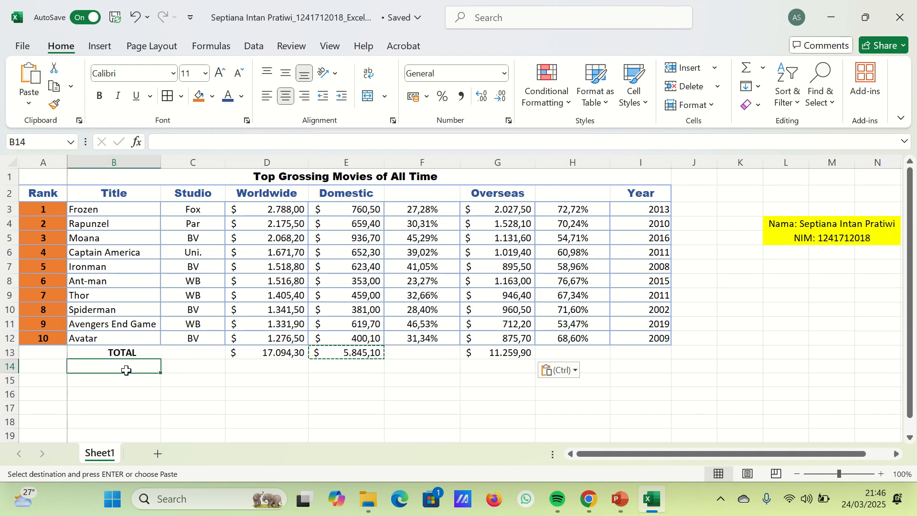
pyautogui.moveTo(53, 355); pyautogui.dragTo(165, 368)
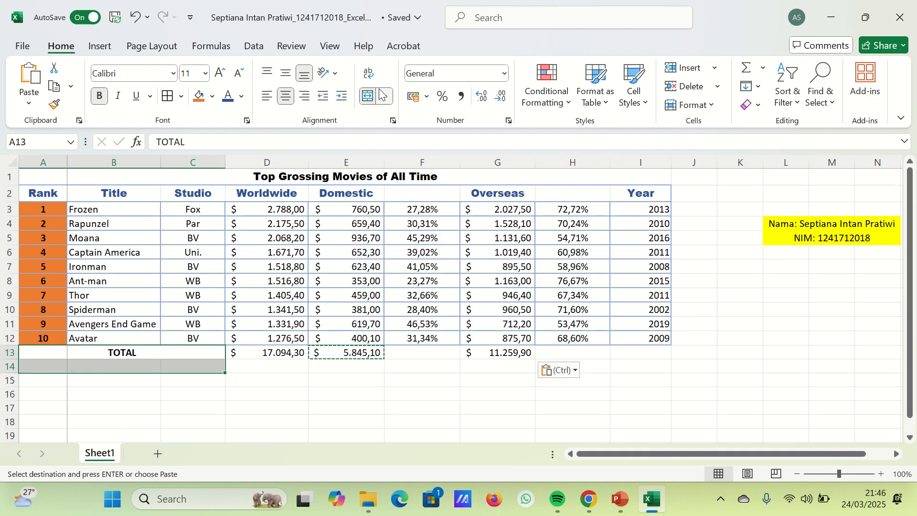
pyautogui.hotkey('ctrl', 'd')
pyautogui.click(140, 367)
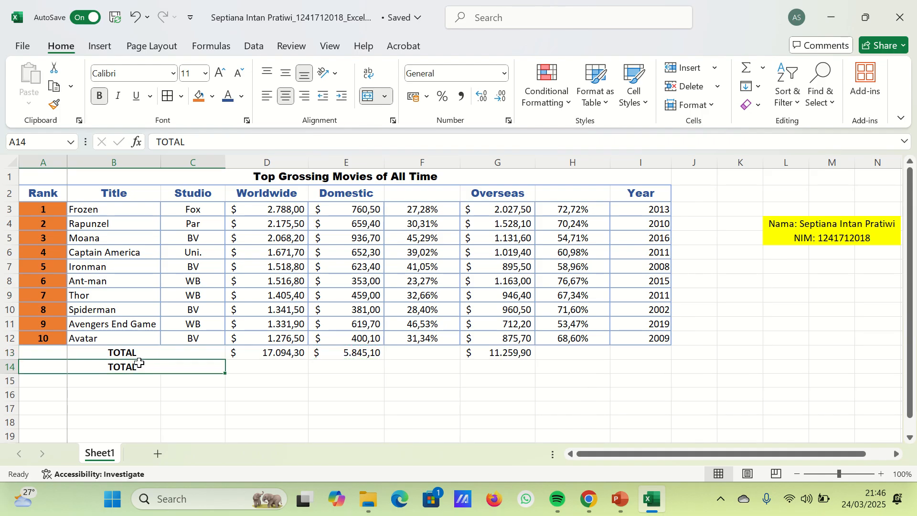
pyautogui.write('AV')
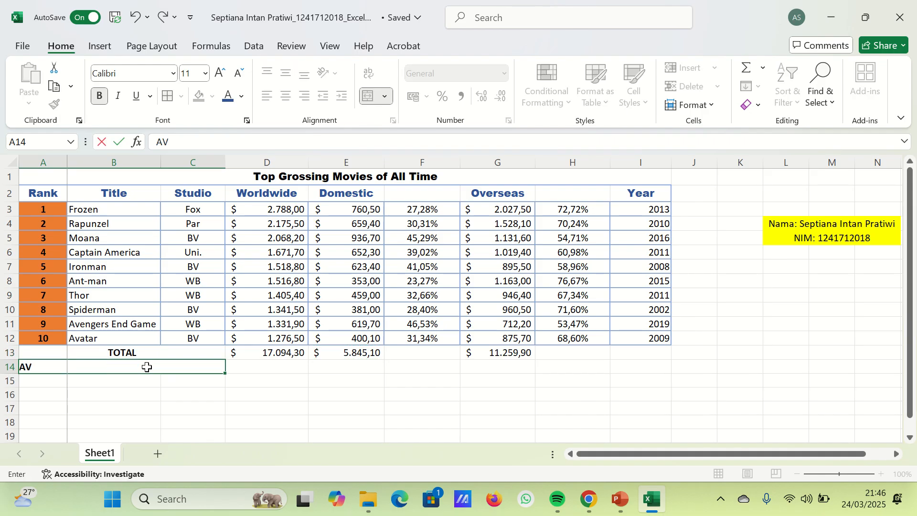
pyautogui.write('ERAGE')
pyautogui.press('Return')
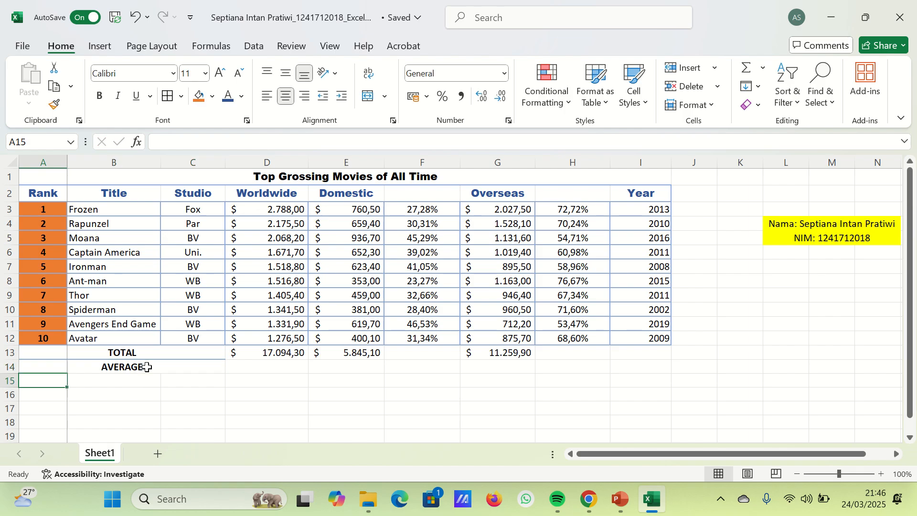
# - Insert the Average function for the Worldwide column in D14, using the range D3:D13
pyautogui.click(281, 367)
pyautogui.click(763, 68)
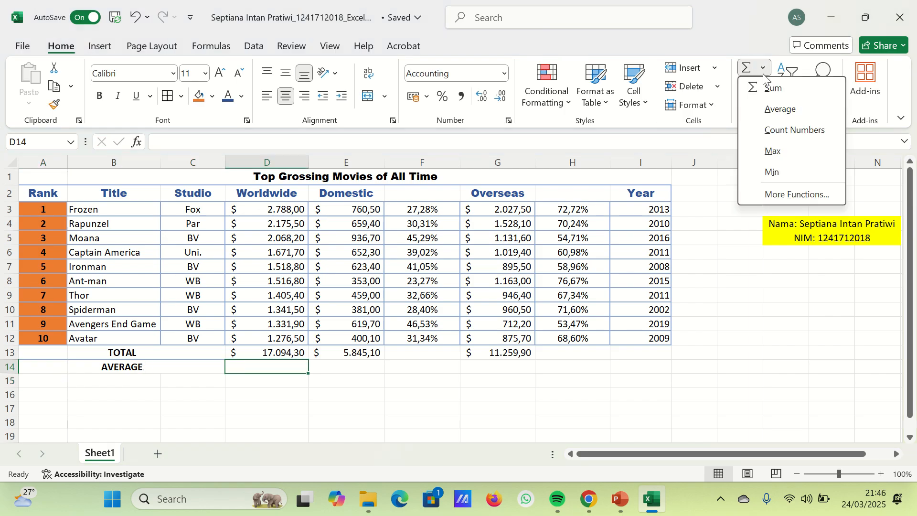
pyautogui.click(777, 109)
pyautogui.press('Return')
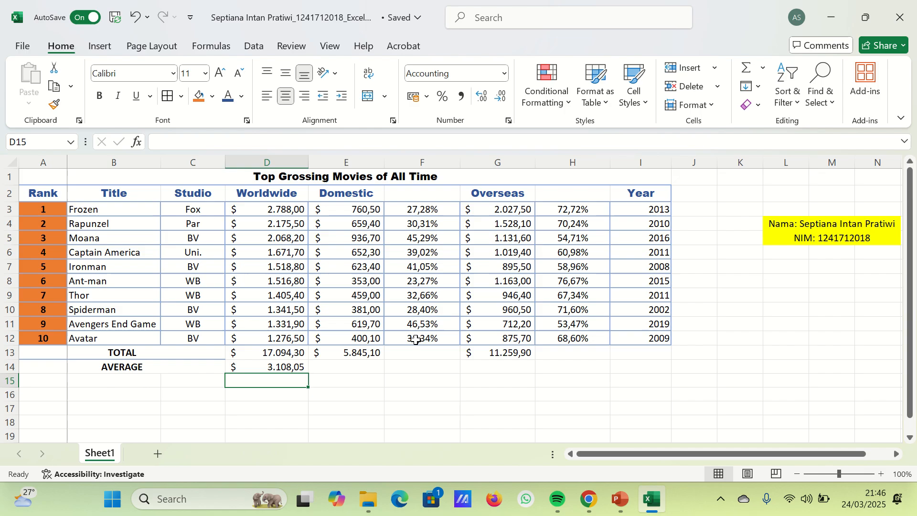
# - Copy the Worldwide average formula to the Domestic and Overseas columns in row 14, cells E14 and G14
pyautogui.click(307, 369)
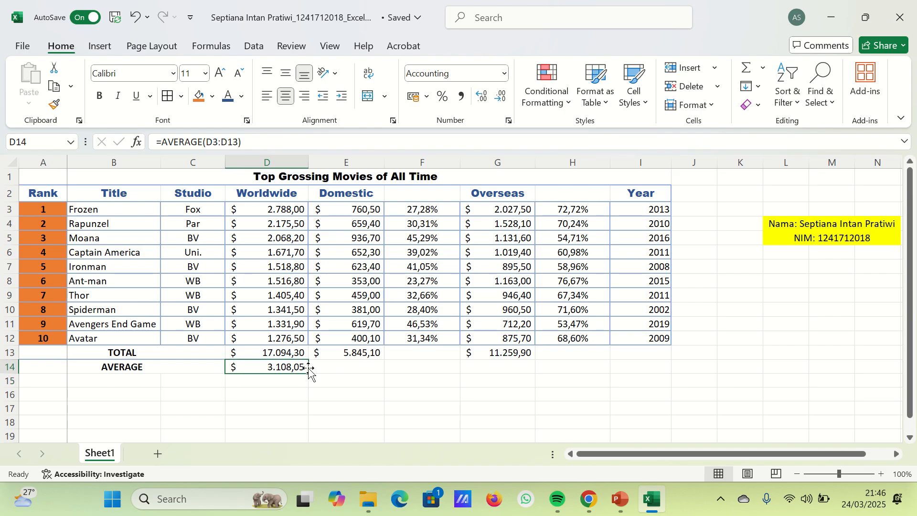
pyautogui.moveTo(308, 374); pyautogui.dragTo(381, 380)
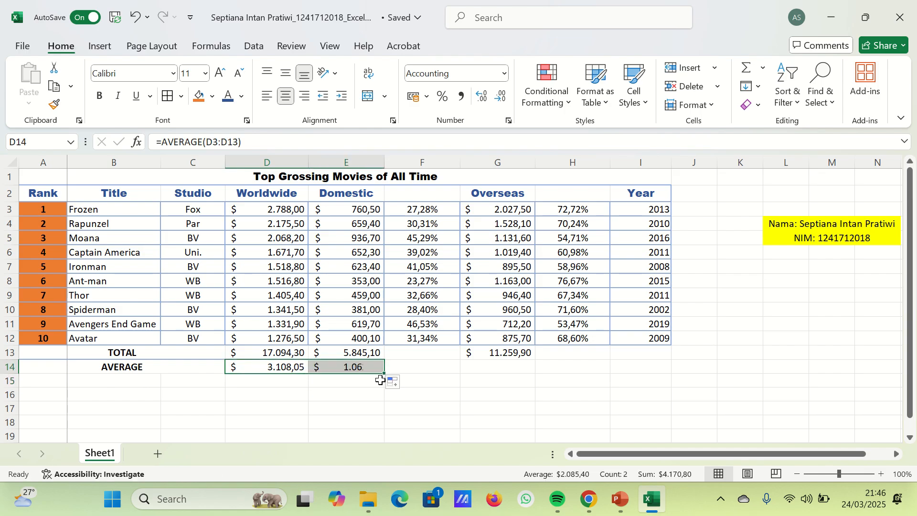
pyautogui.click(371, 366)
pyautogui.hotkey('ctrl', 'c')
pyautogui.press('Right')
pyautogui.press('Right')
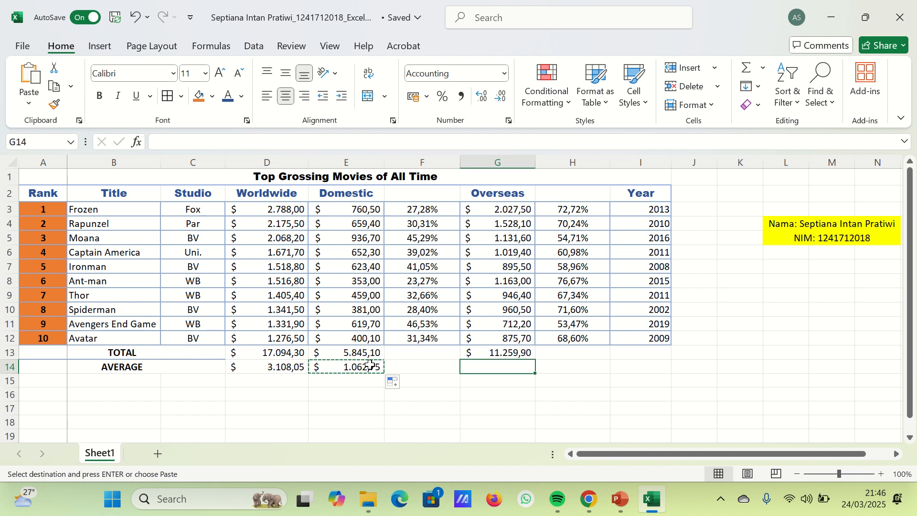
pyautogui.hotkey('ctrl', 'v')
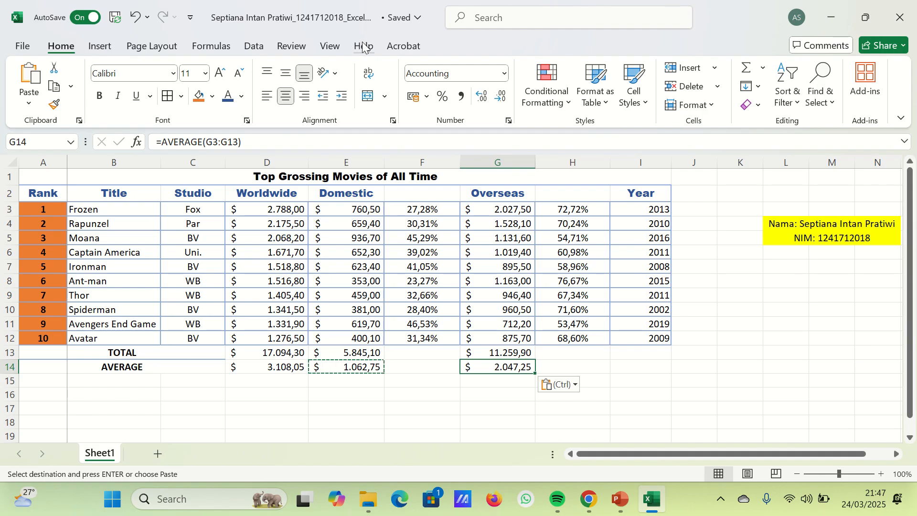
# - Insert a clustered column chart from the film titles in B3:B12 and the Worldwide grosses in D3:D12
pyautogui.click(98, 46)
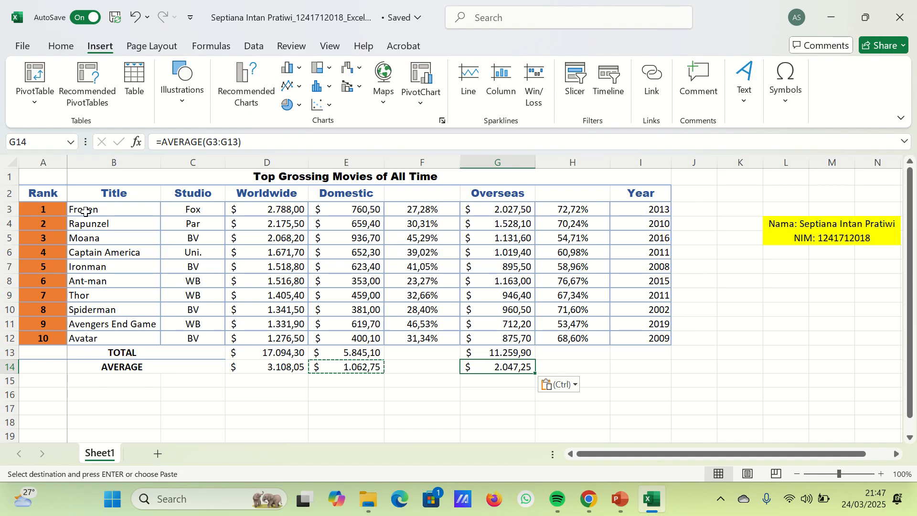
pyautogui.moveTo(86, 211); pyautogui.dragTo(95, 339)
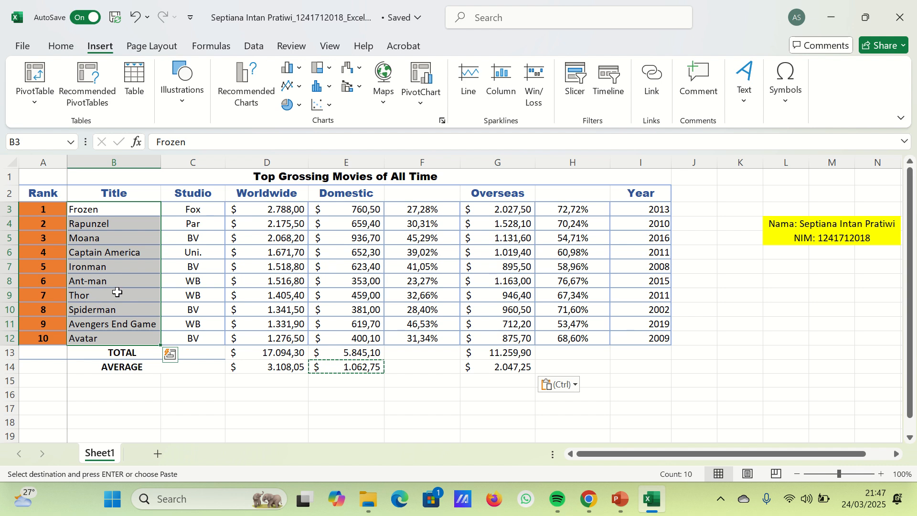
pyautogui.moveTo(276, 215); pyautogui.dragTo(282, 336)
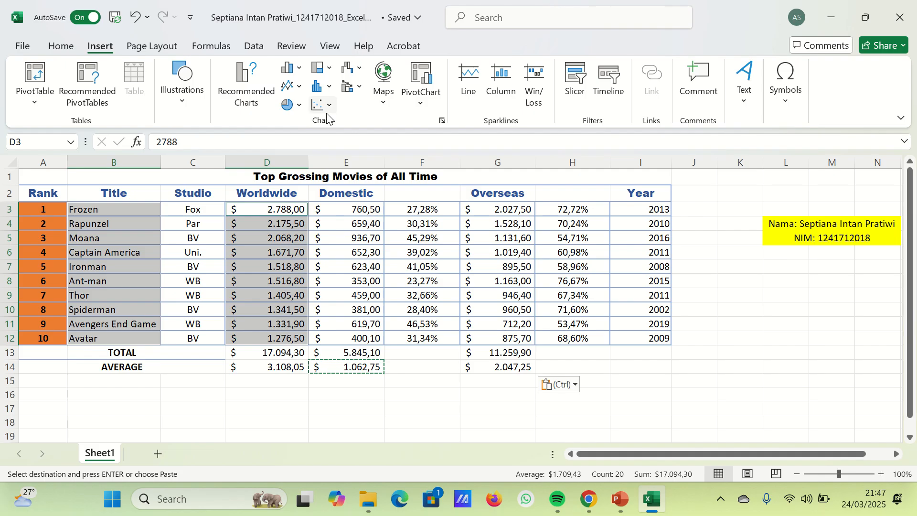
pyautogui.click(248, 92)
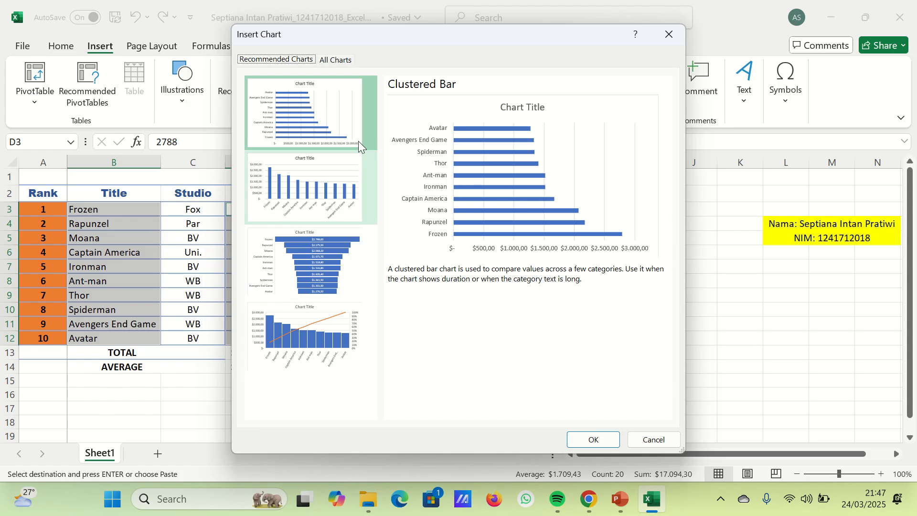
pyautogui.click(292, 57)
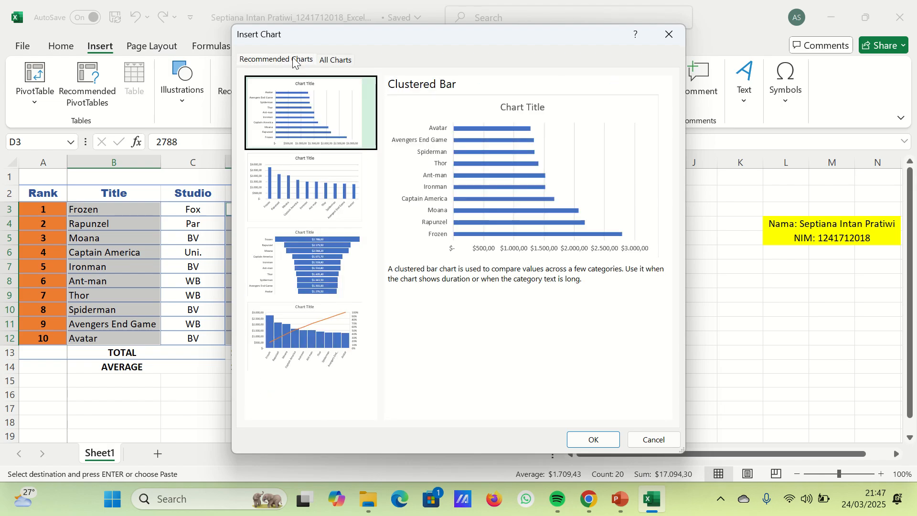
pyautogui.click(310, 194)
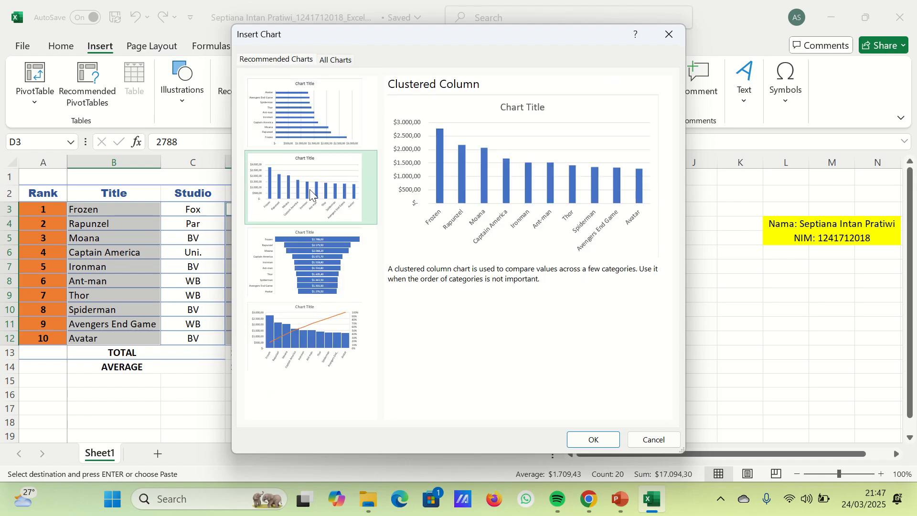
pyautogui.click(594, 440)
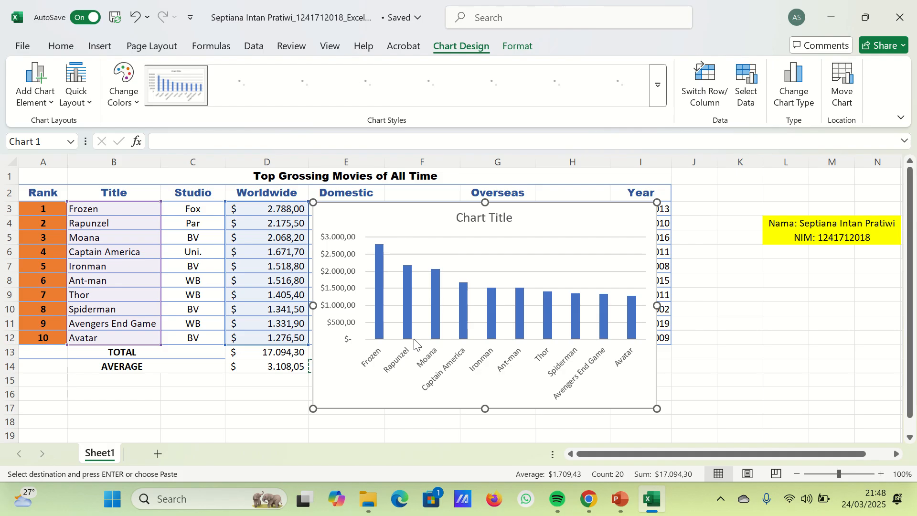
# - Move the column chart below the table, starting at row 16 in column B
pyautogui.scroll(-3, 457, 307)
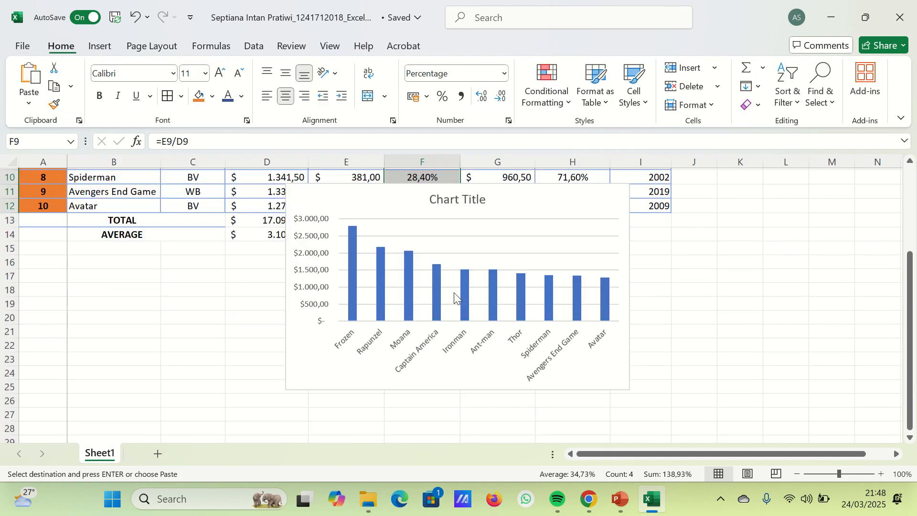
pyautogui.scroll(-1, 454, 292)
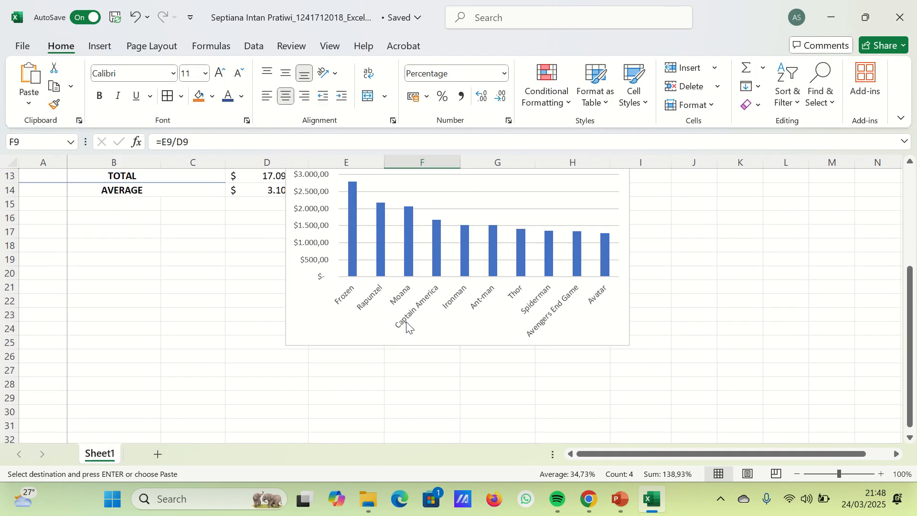
pyautogui.click(437, 253)
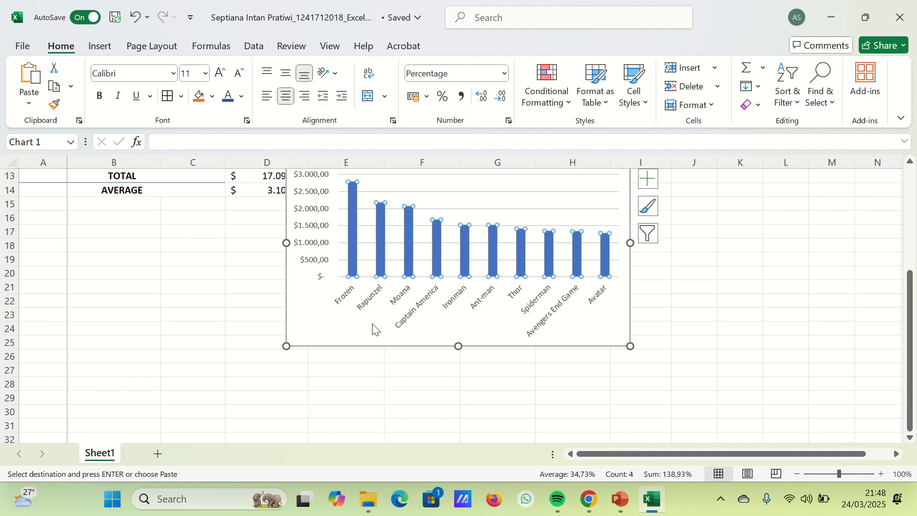
pyautogui.click(460, 238)
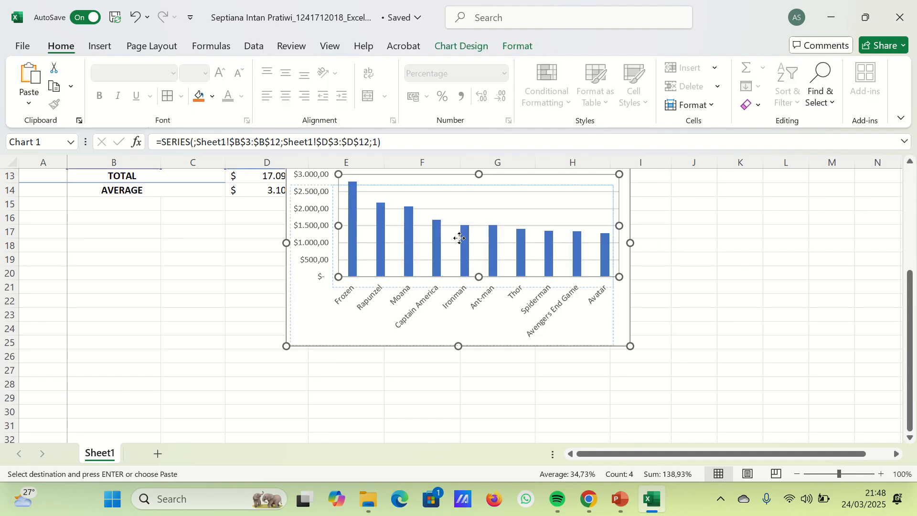
pyautogui.moveTo(460, 238); pyautogui.dragTo(455, 243)
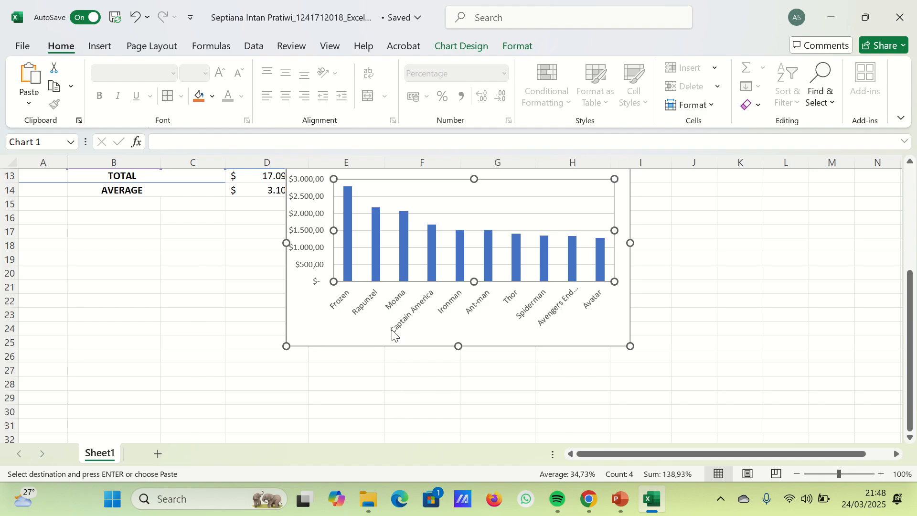
pyautogui.moveTo(364, 343); pyautogui.dragTo(157, 419)
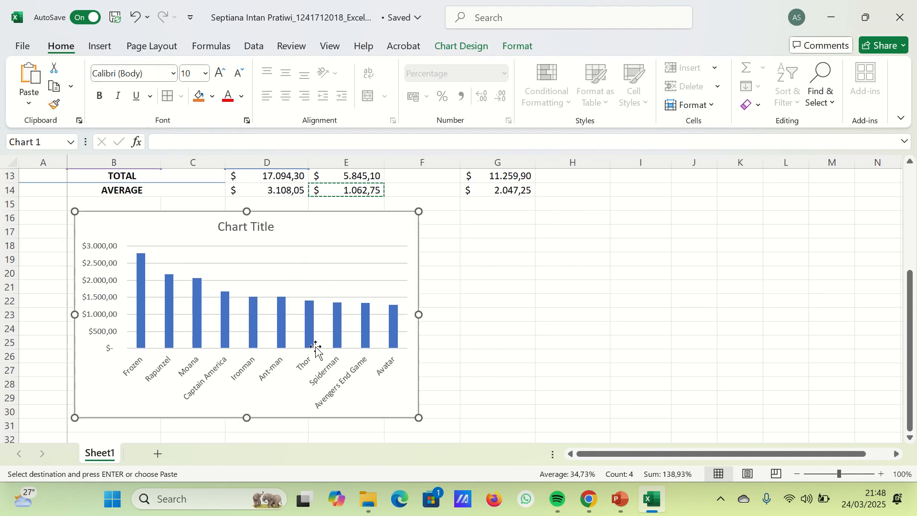
# - Replace the chart's placeholder title with TOP GROSSING MOVIES
pyautogui.scroll(1, 316, 351)
pyautogui.click(257, 271)
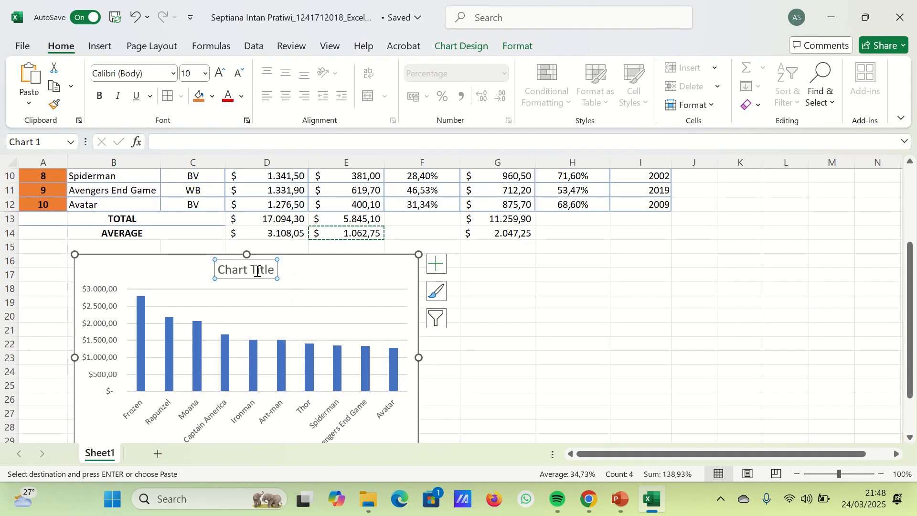
pyautogui.doubleClick(258, 271)
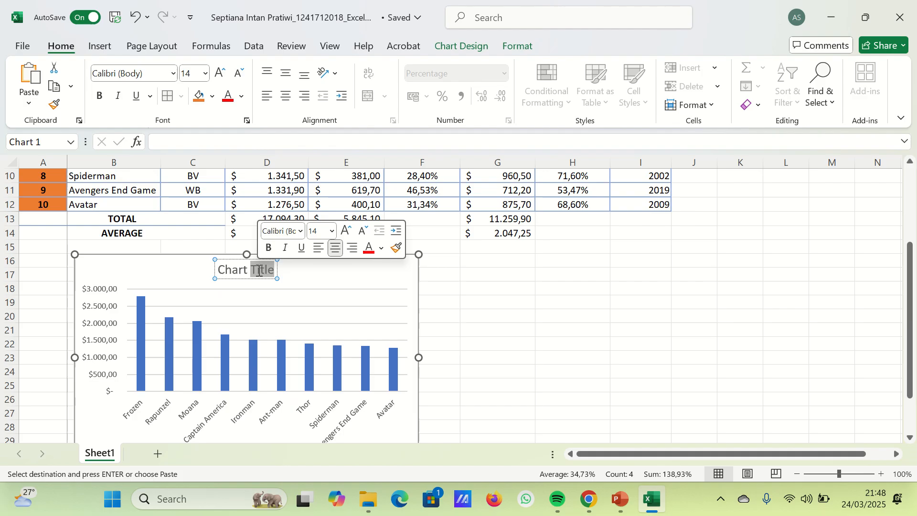
pyautogui.write('TOP GROS')
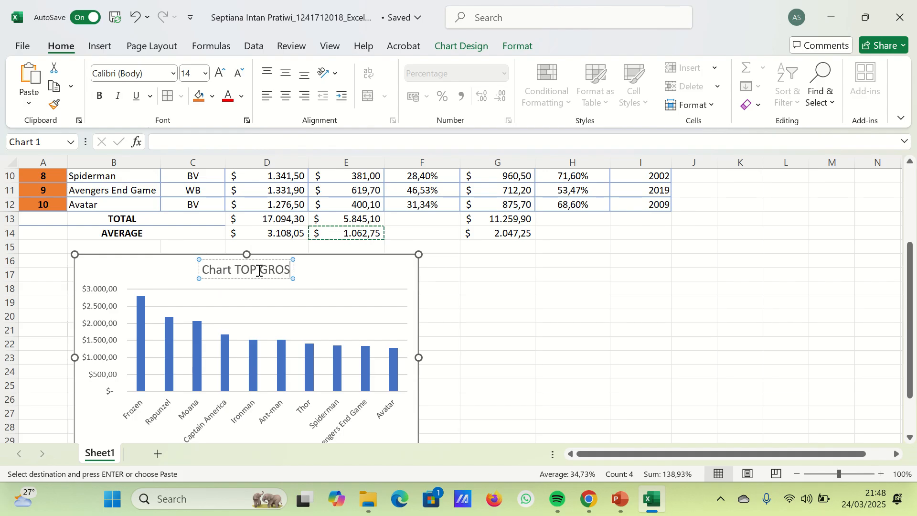
pyautogui.write('ING')
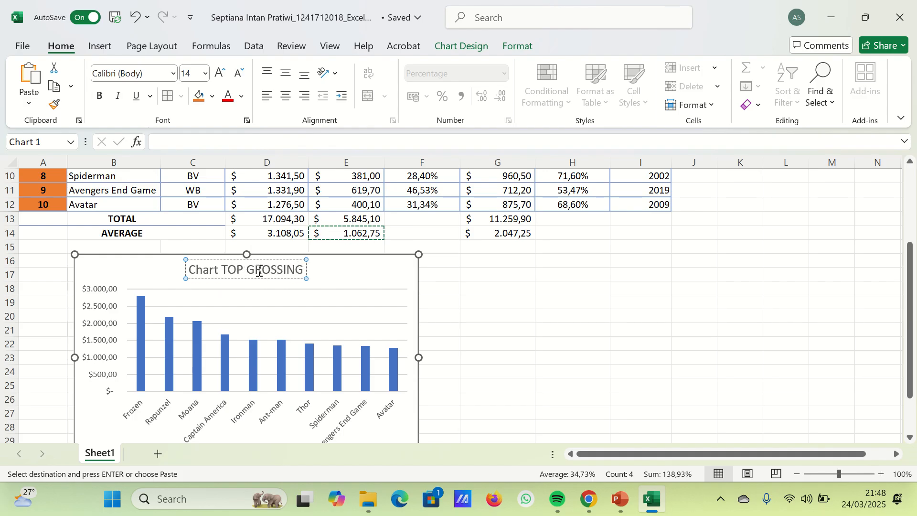
pyautogui.hotkey('ctrl', 'a')
pyautogui.write('TOP GROSS')
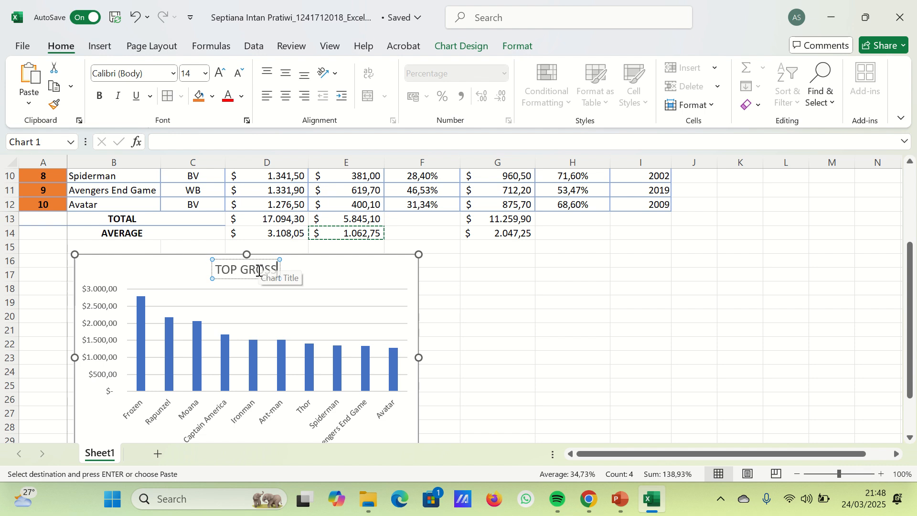
pyautogui.write('ING MOVIES')
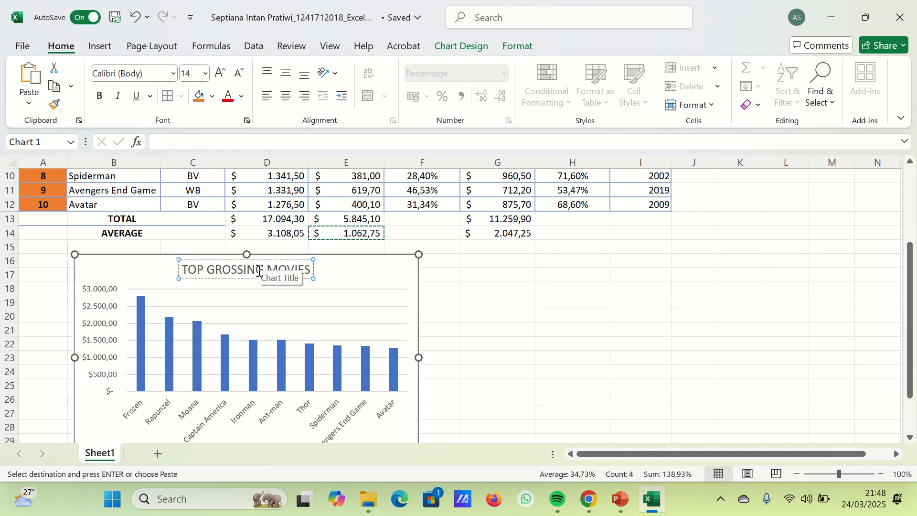
pyautogui.write('$ 1.062,75')
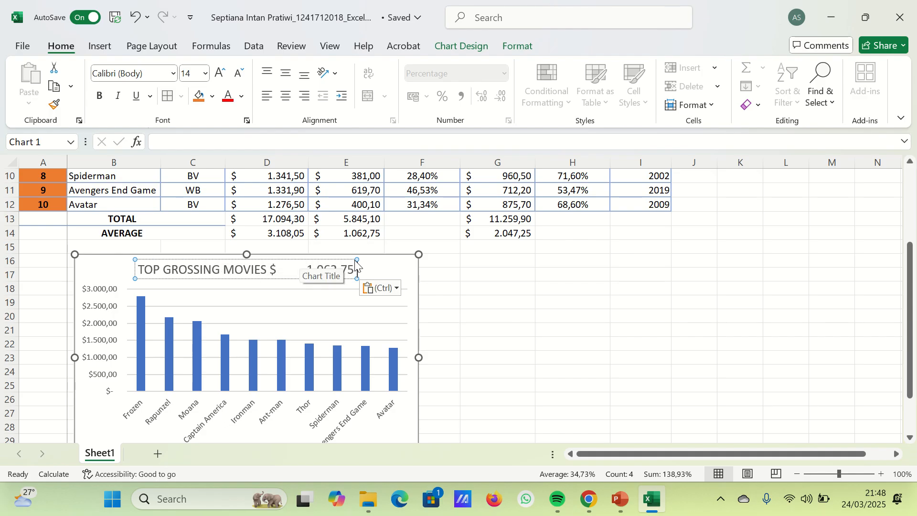
pyautogui.press('BackSpace')
pyautogui.press('BackSpace')
pyautogui.press('BackSpace')
pyautogui.press('BackSpace')
pyautogui.press('BackSpace')
pyautogui.press('BackSpace')
pyautogui.press('BackSpace')
pyautogui.press('BackSpace')
pyautogui.press('BackSpace')
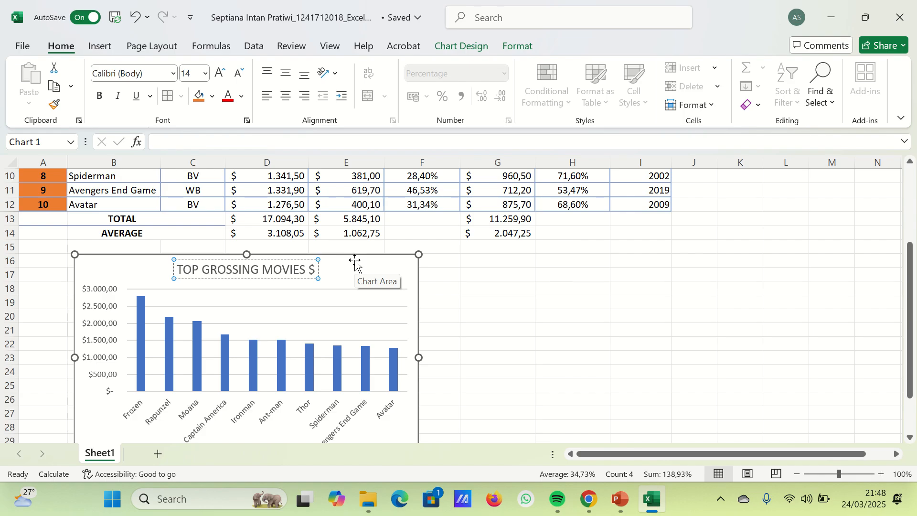
pyautogui.press('BackSpace')
pyautogui.press('BackSpace')
pyautogui.press('BackSpace')
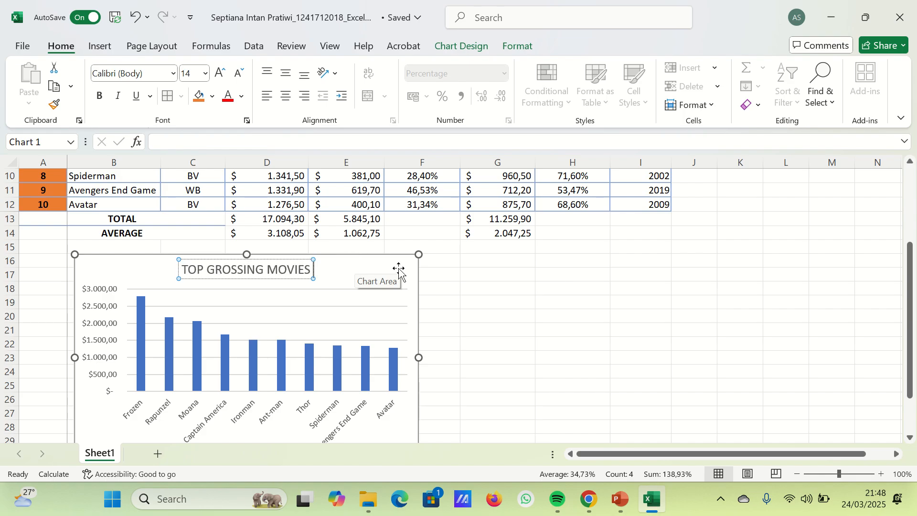
pyautogui.click(482, 315)
# - Apply the dark grey gradient style with blue columns to the chart and nudge the chart slightly down within row 16
pyautogui.scroll(-1, 403, 338)
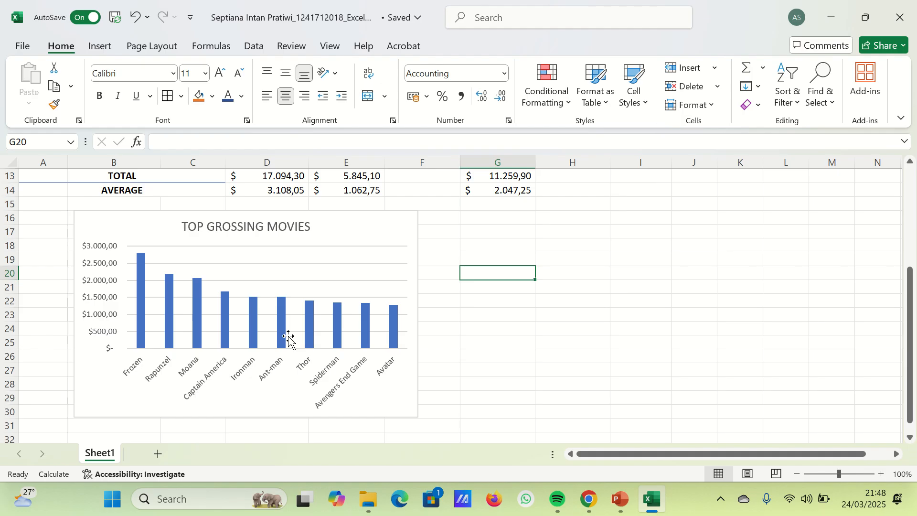
pyautogui.click(252, 387)
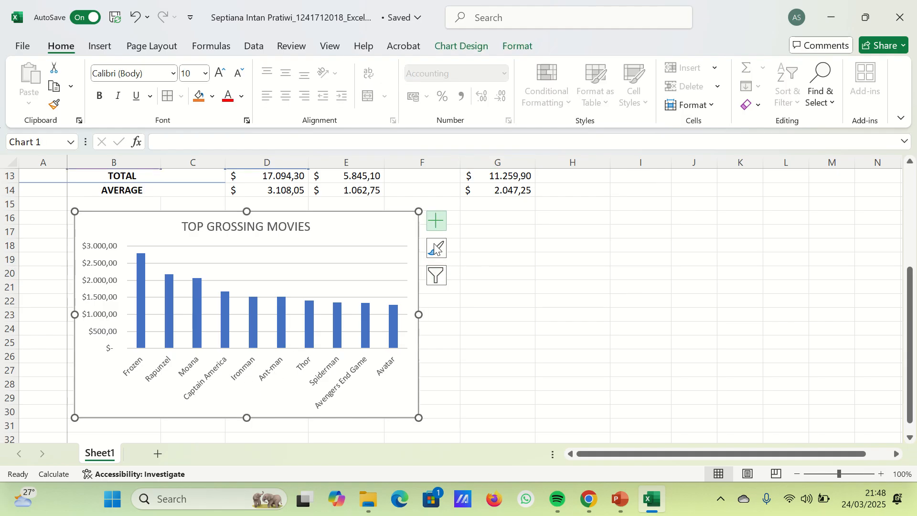
pyautogui.rightClick(354, 265)
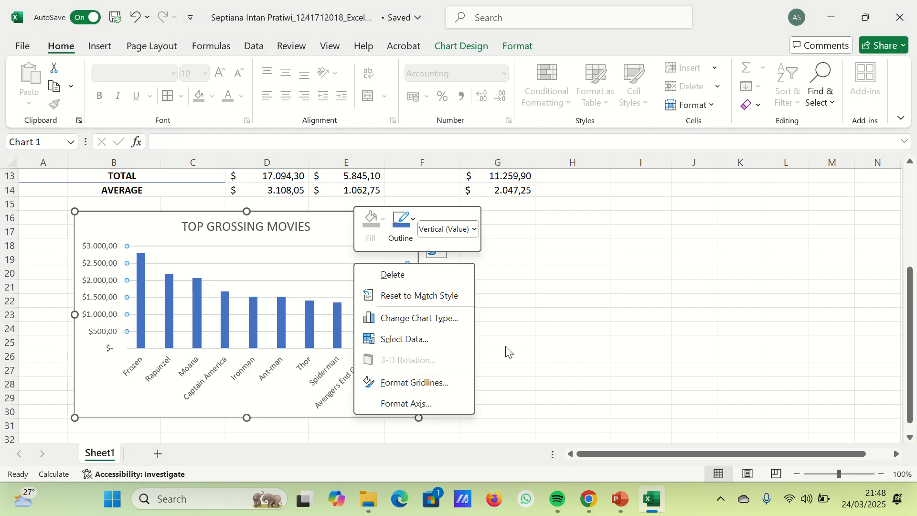
pyautogui.press('Escape')
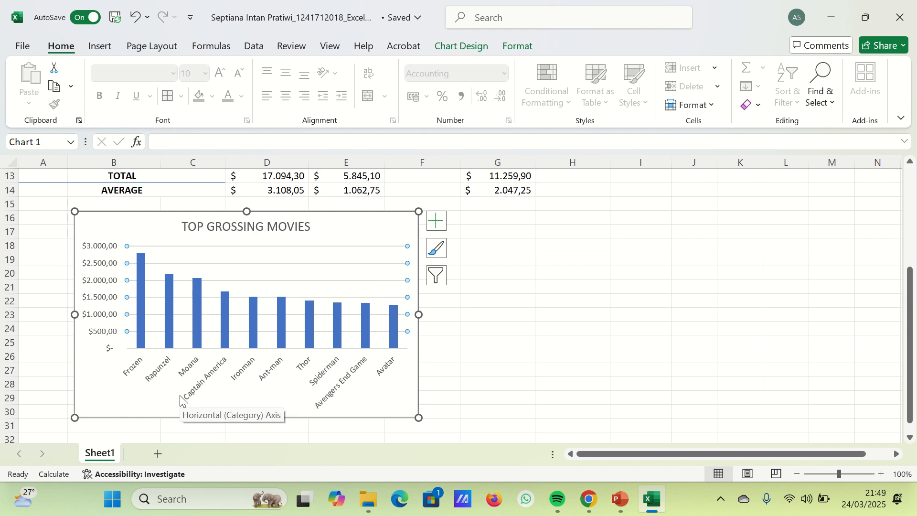
pyautogui.click(436, 248)
pyautogui.scroll(-5, 521, 375)
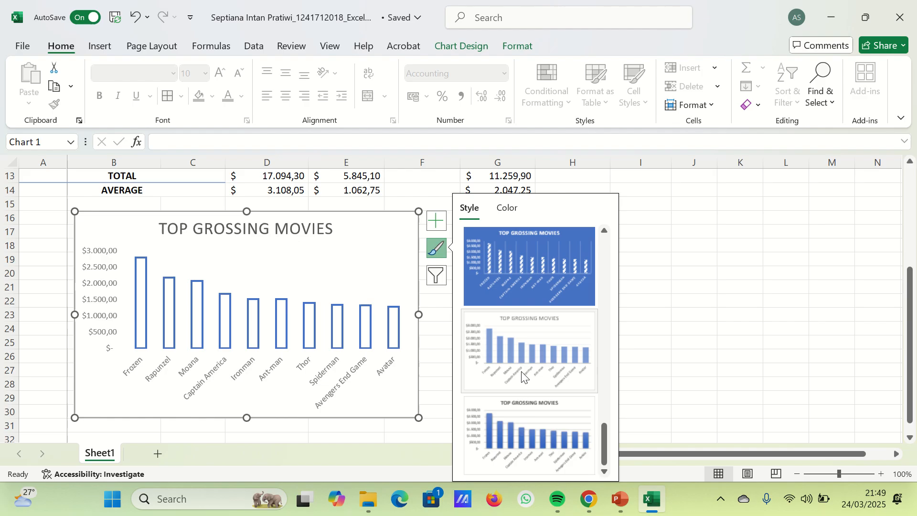
pyautogui.click(520, 357)
pyautogui.click(513, 277)
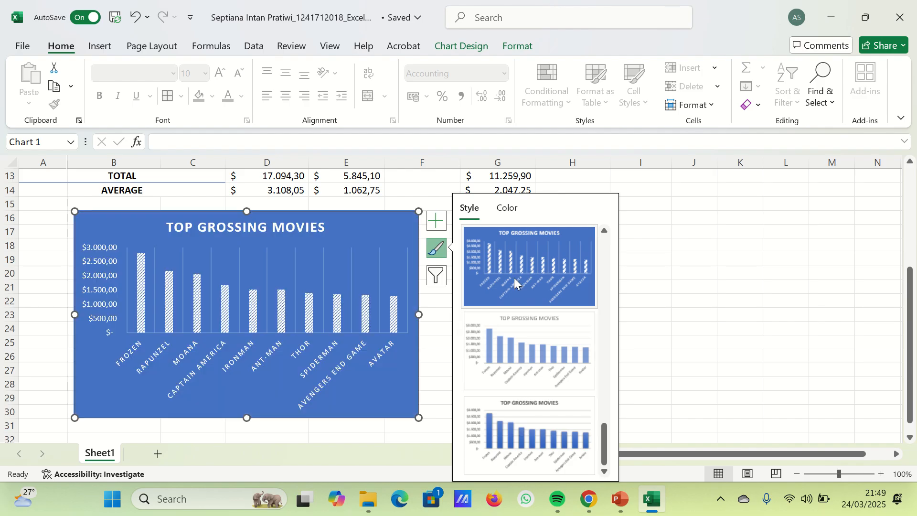
pyautogui.scroll(3, 521, 311)
pyautogui.click(525, 336)
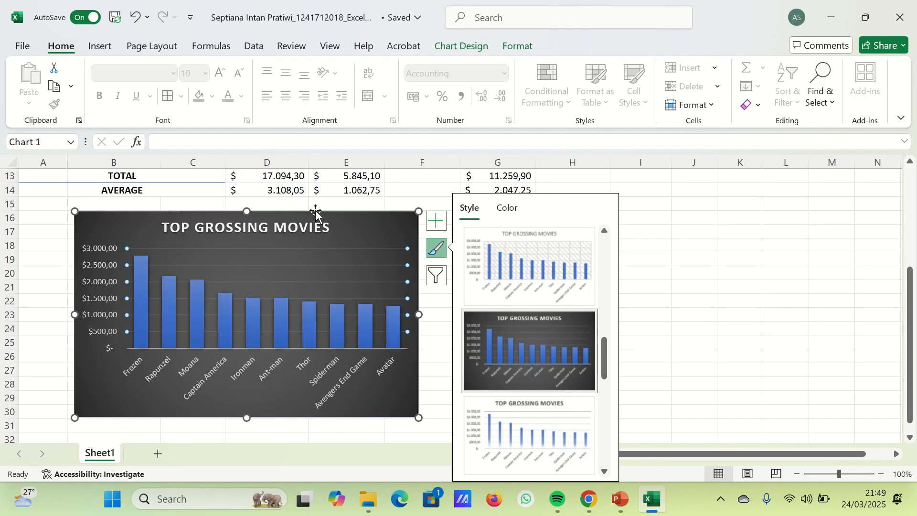
pyautogui.moveTo(315, 213)
pyautogui.mouseDown()
pyautogui.moveTo(287, 245)
pyautogui.moveTo(279, 221)
pyautogui.moveTo(318, 217)
pyautogui.mouseUp()
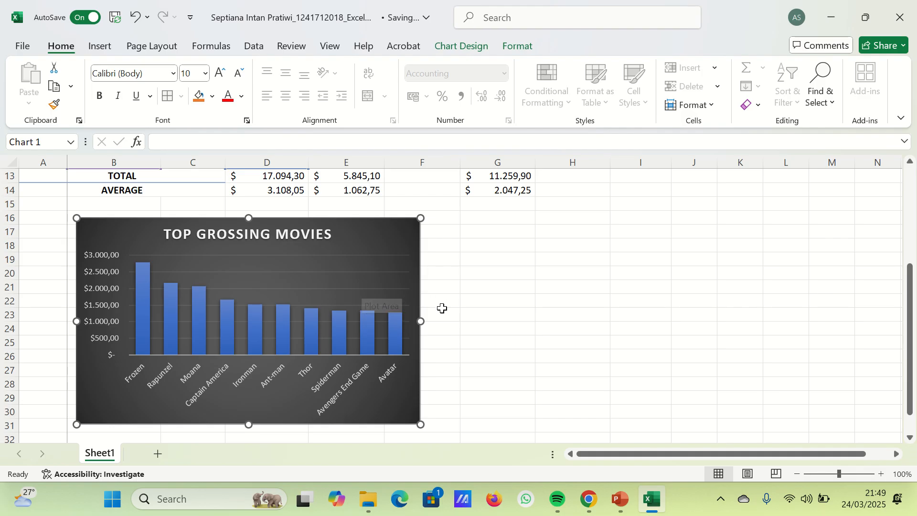
# - Look at the workbook's start page and print page, and return to the finished sheet
pyautogui.scroll(2, 442, 309)
pyautogui.scroll(2, 471, 309)
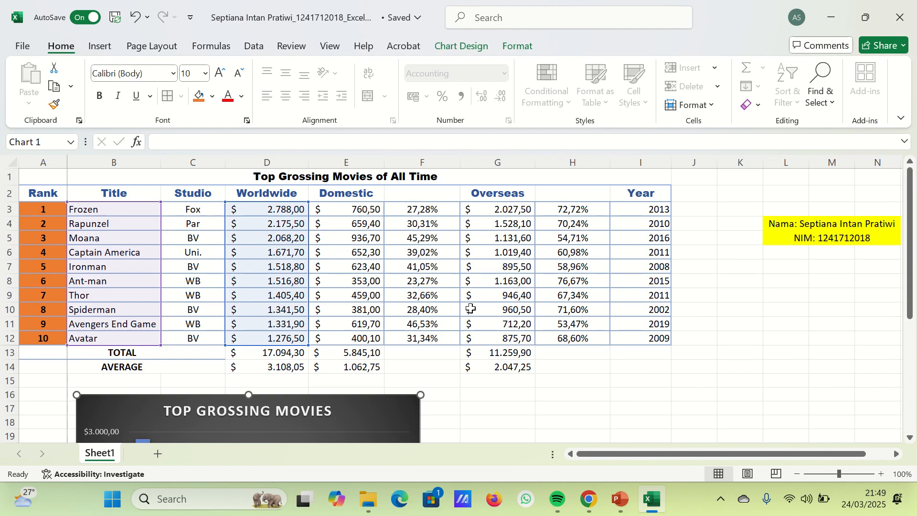
pyautogui.click(25, 47)
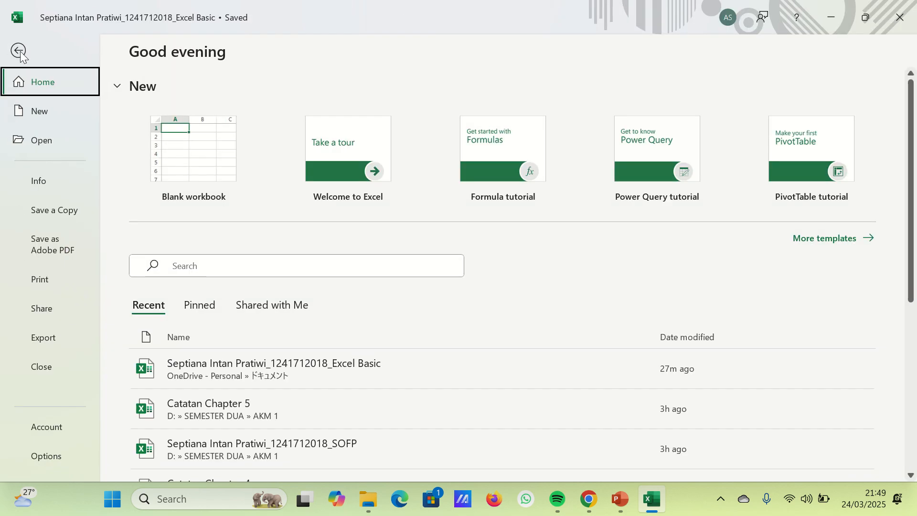
pyautogui.click(19, 50)
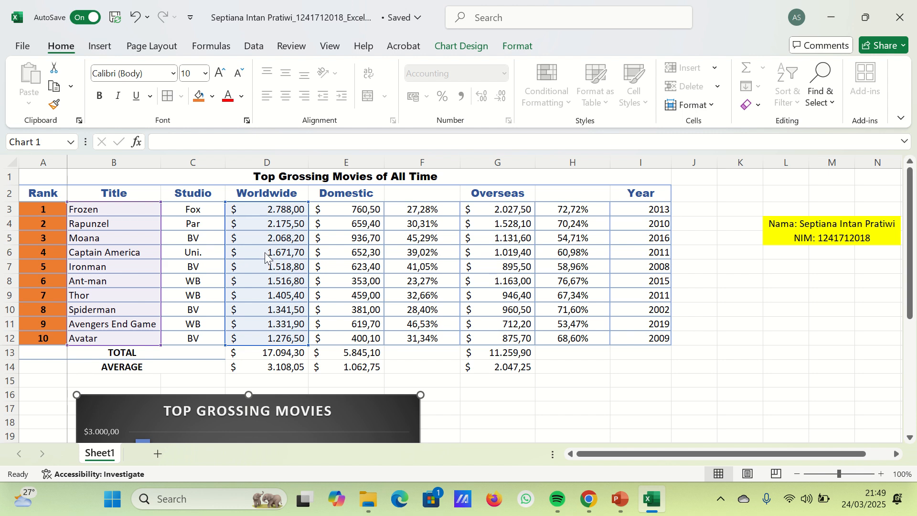
pyautogui.hotkey('ctrl', 'p')
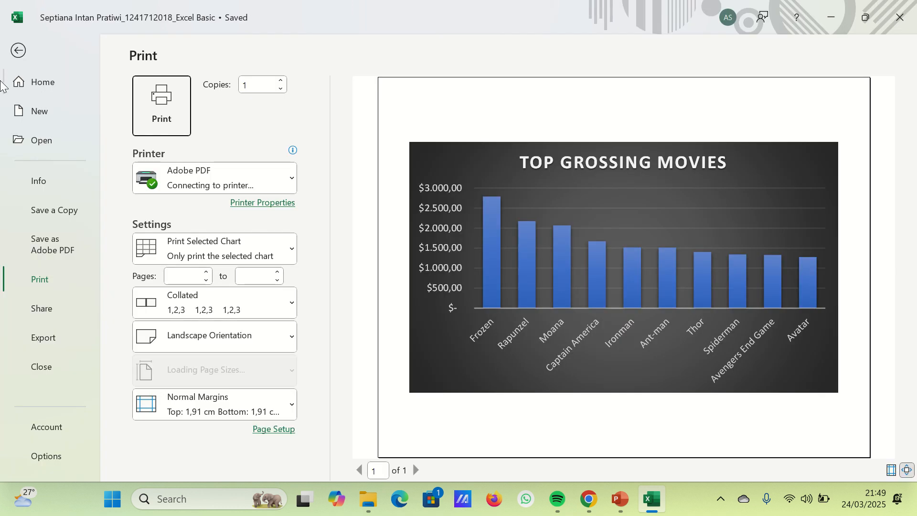
pyautogui.click(20, 51)
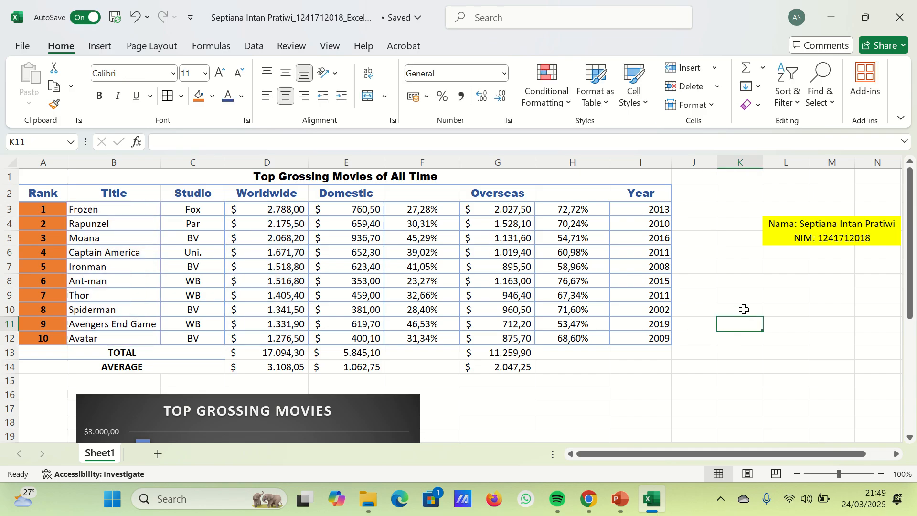
# - Check the print preview, and fit columns A to N on page 1 in Page Break Preview
pyautogui.hotkey('ctrl', 'p')
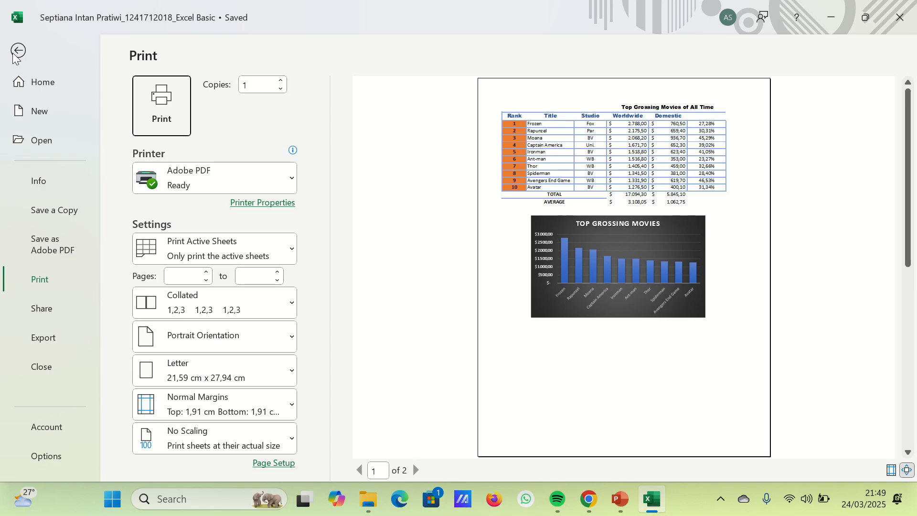
pyautogui.click(15, 52)
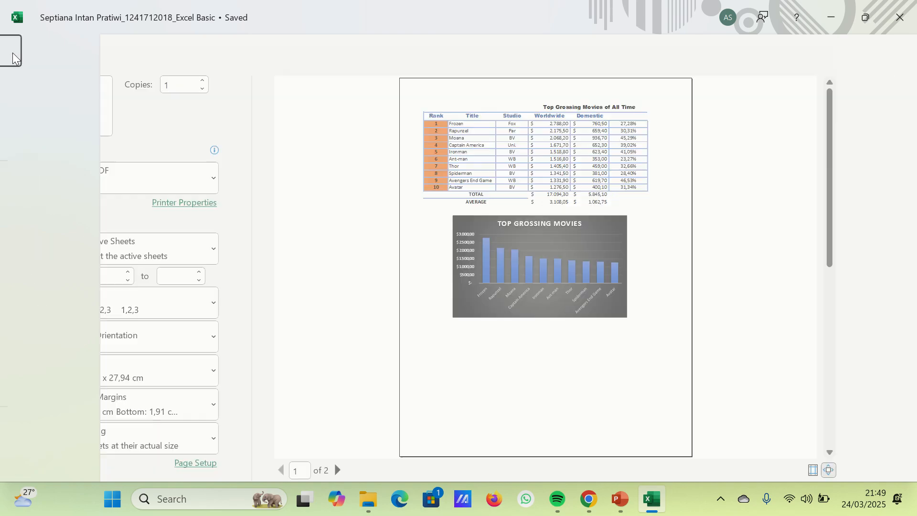
pyautogui.click(337, 45)
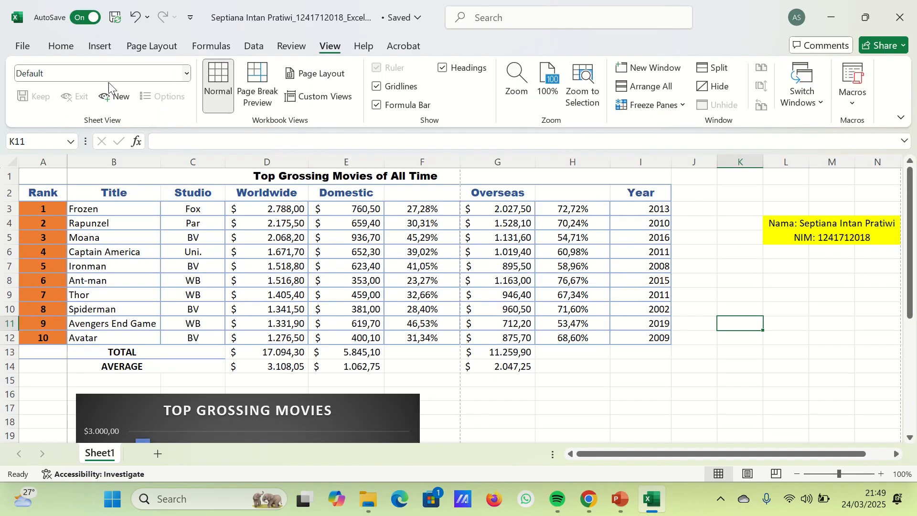
pyautogui.click(257, 86)
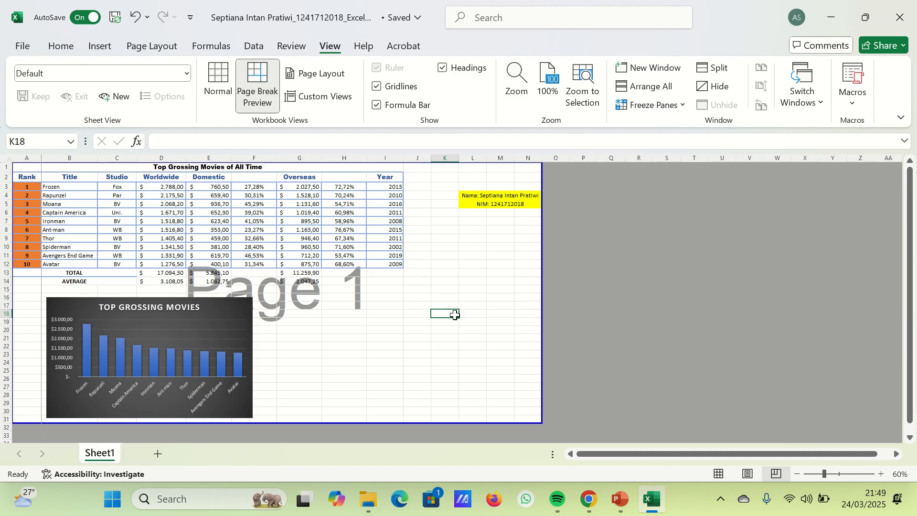
# - Set the sheet's print orientation to landscape
pyautogui.hotkey('ctrl', 'p')
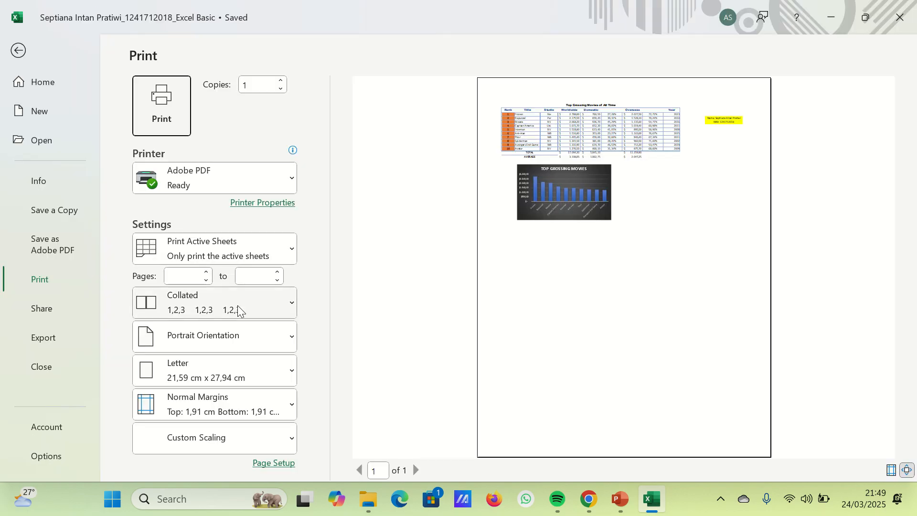
pyautogui.click(249, 345)
pyautogui.click(236, 401)
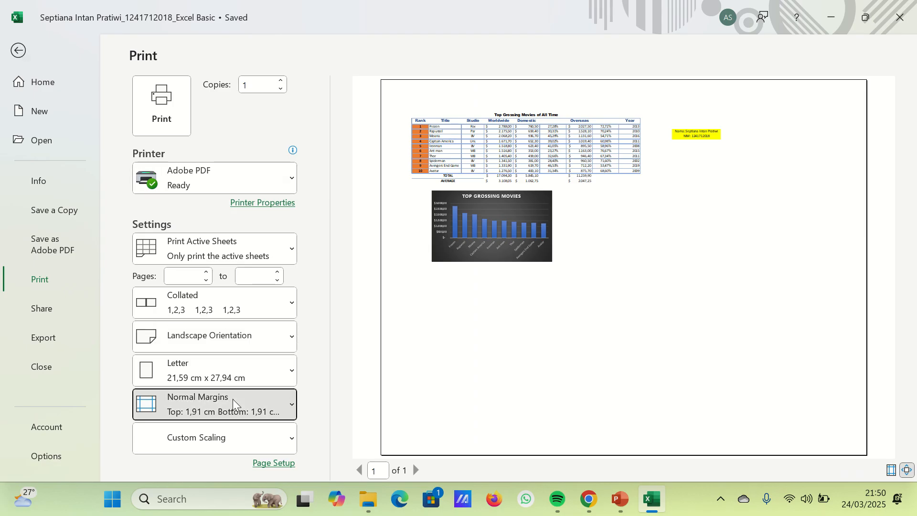
# - Set the print scaling in the page setup to 75% of normal size
pyautogui.click(265, 403)
pyautogui.click(266, 378)
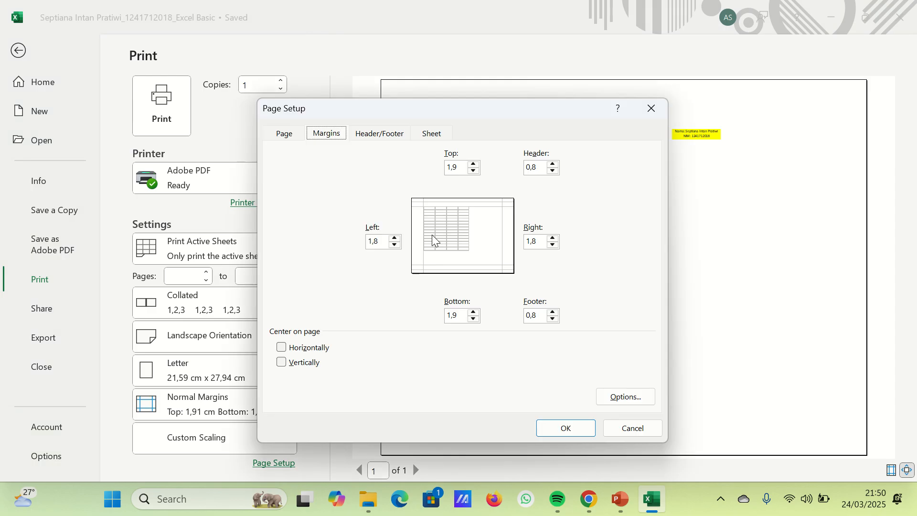
pyautogui.click(285, 133)
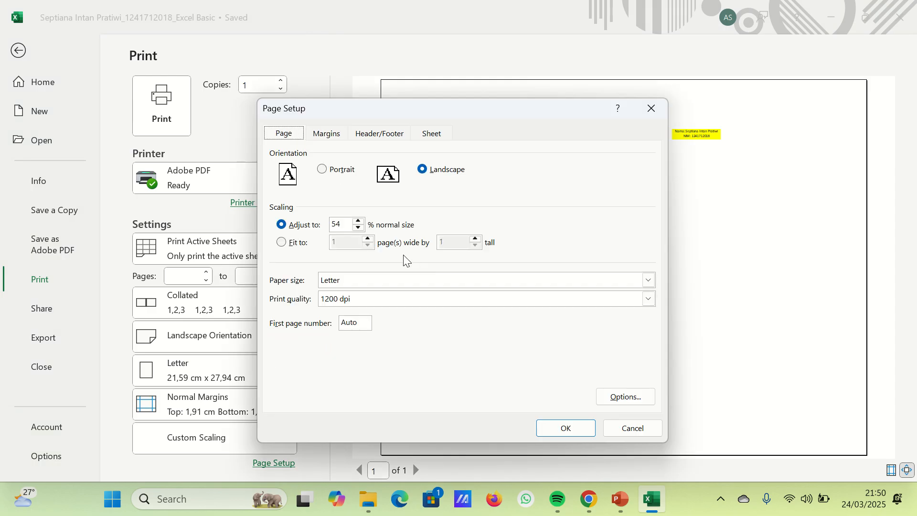
pyautogui.click(358, 221)
pyautogui.click(358, 221)
pyautogui.click(358, 221)
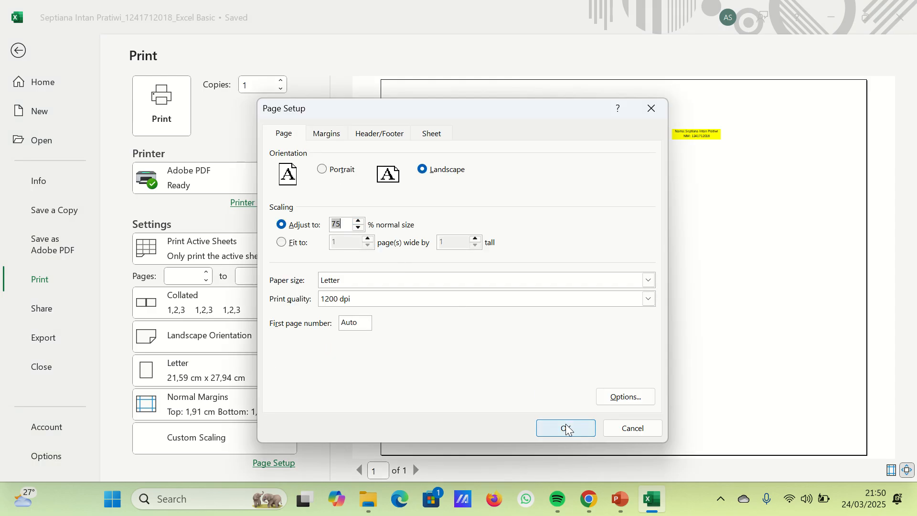
pyautogui.click(566, 427)
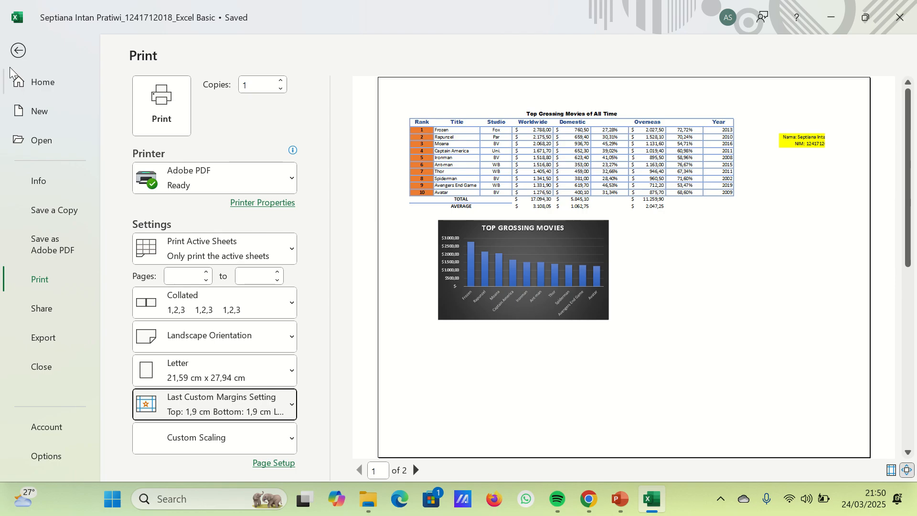
# - Return from the print page to the sheet and display it in Normal view
pyautogui.click(18, 51)
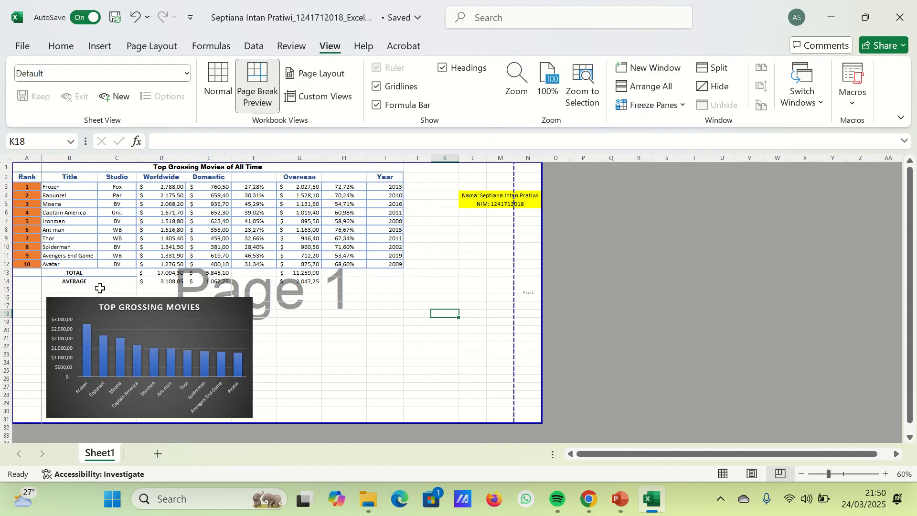
pyautogui.click(102, 288)
pyautogui.click(217, 79)
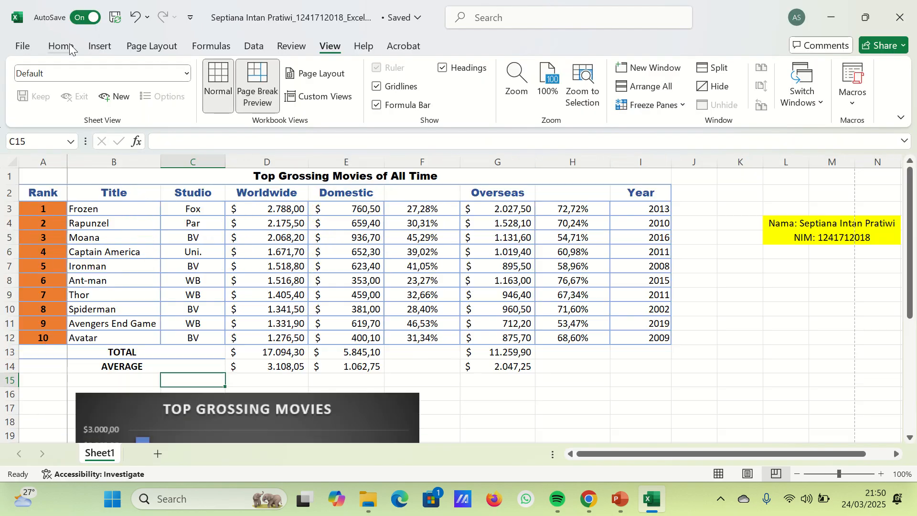
# - Erase the leftover border lines between the TOTAL and AVERAGE rows in columns A to C
pyautogui.click(61, 46)
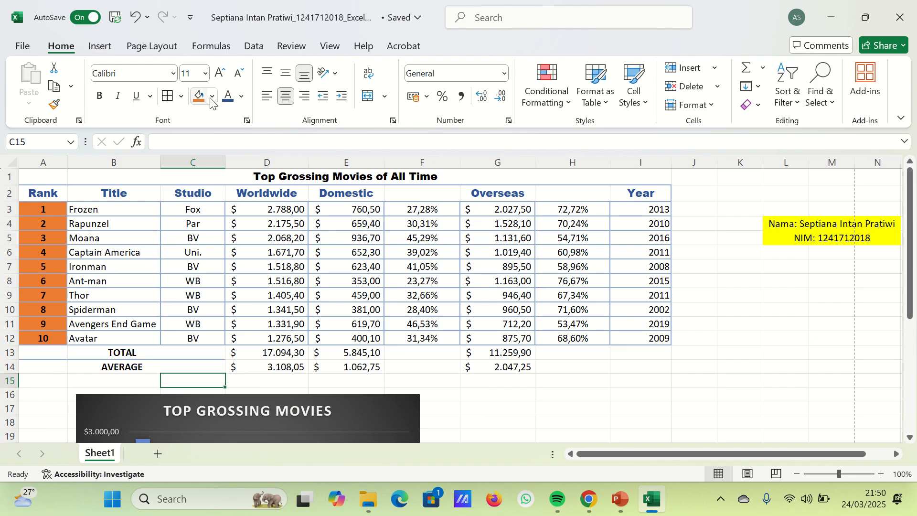
pyautogui.click(181, 96)
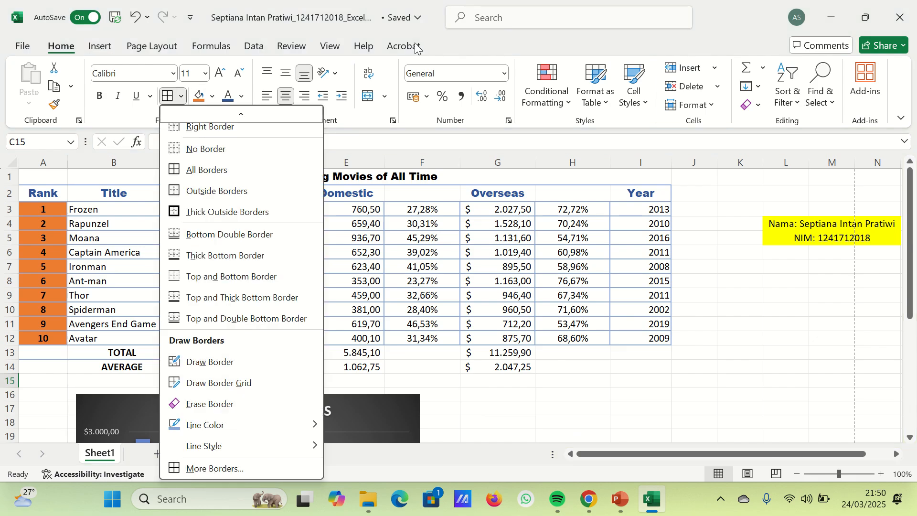
pyautogui.click(234, 414)
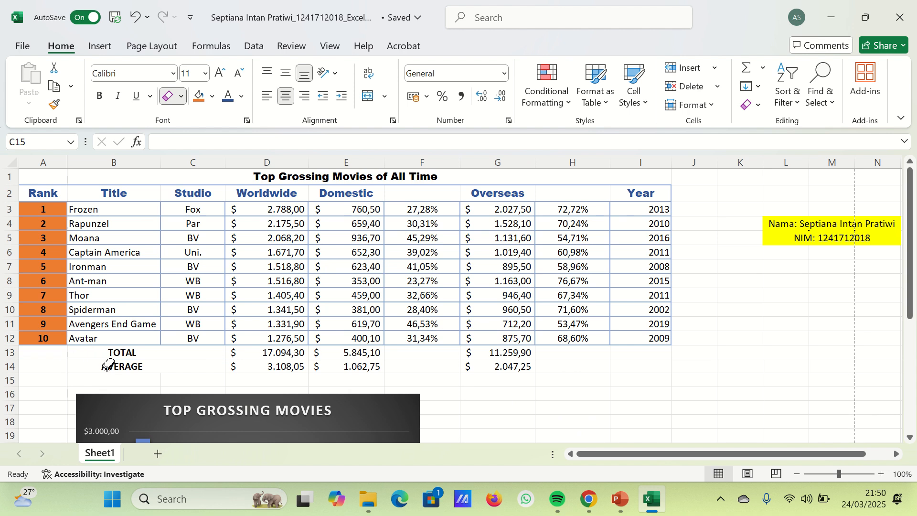
pyautogui.click(173, 97)
pyautogui.moveTo(388, 2)
pyautogui.click(363, 27)
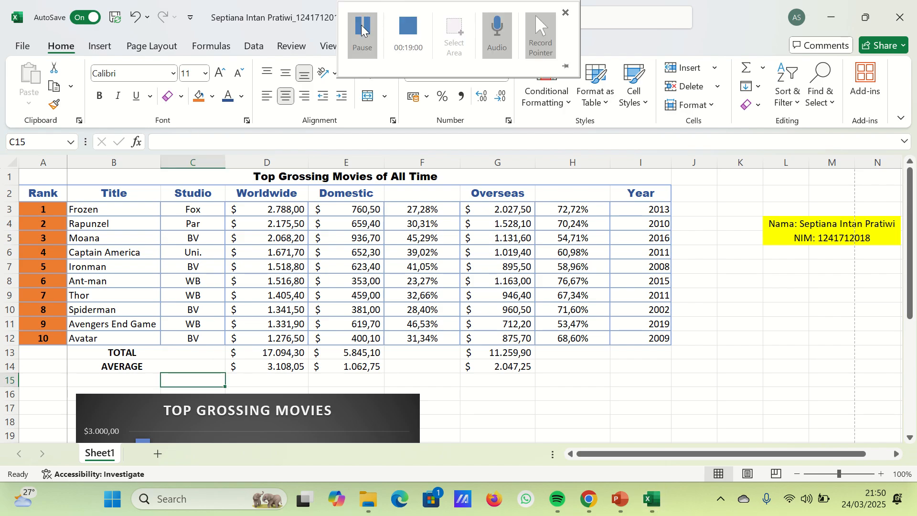
# - Rename the film table's worksheet as LV 1
pyautogui.doubleClick(98, 454)
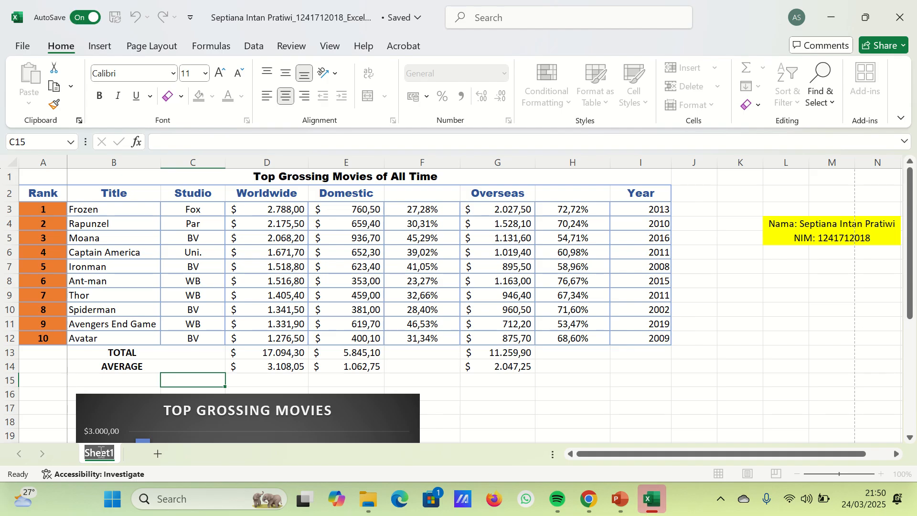
pyautogui.write('LV')
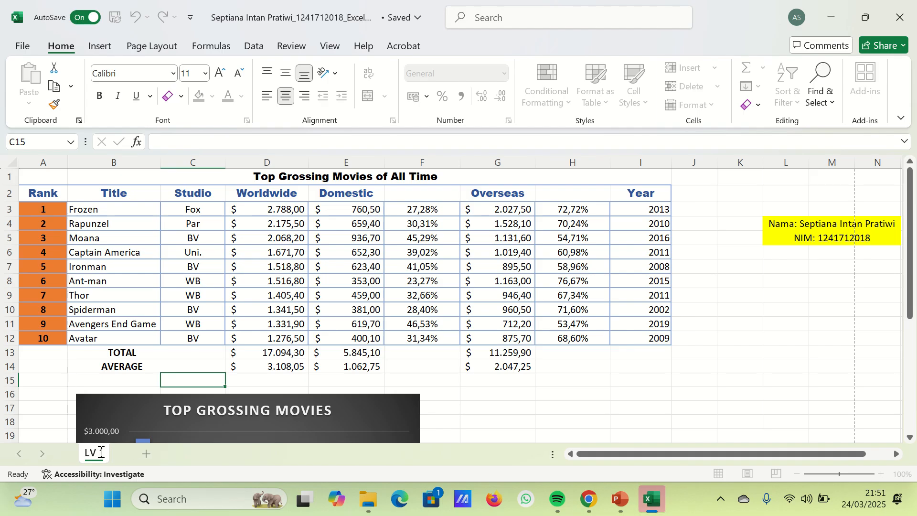
pyautogui.write(' 1')
# - Add a new worksheet and name it LV 2
pyautogui.click(147, 455)
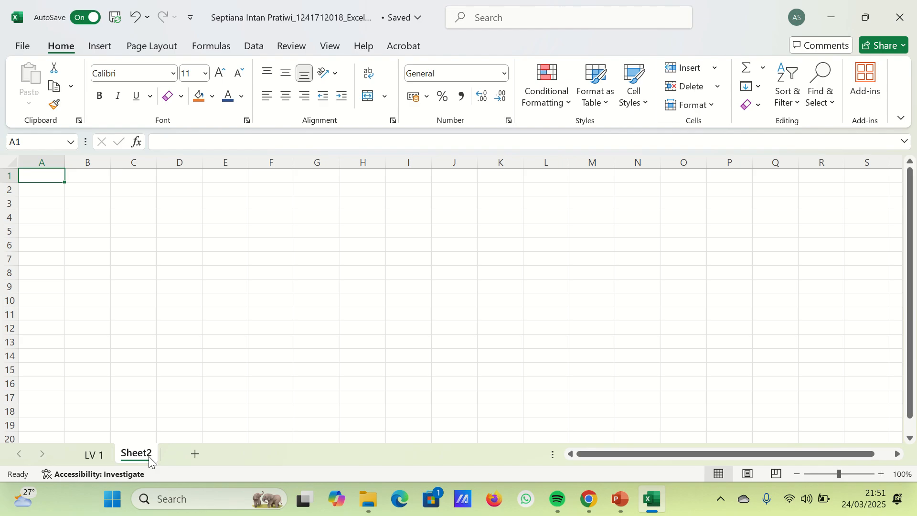
pyautogui.doubleClick(148, 455)
pyautogui.write('LV 2')
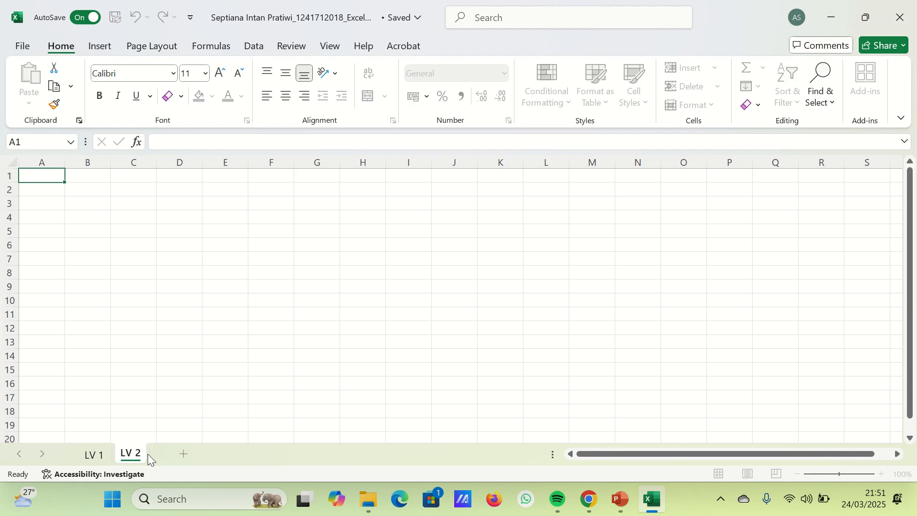
pyautogui.press('Return')
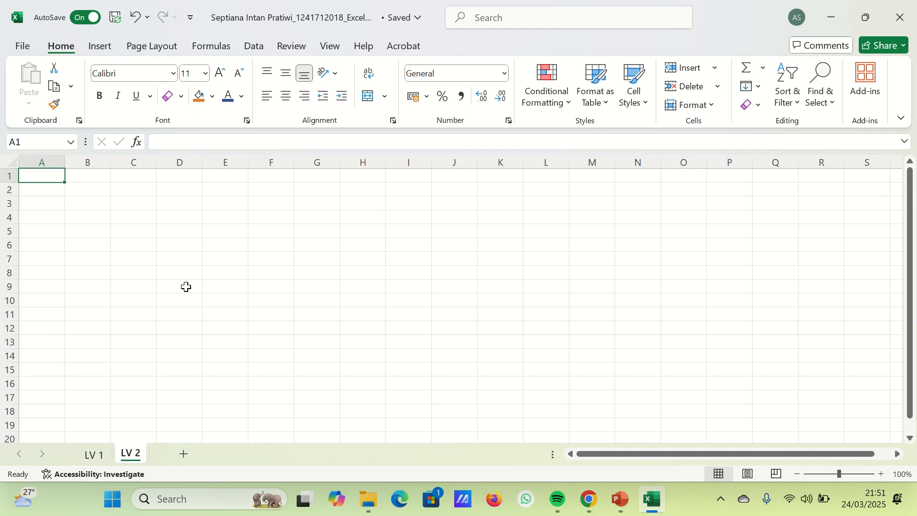
# - Enter Monday in cell C6 of the LV 2 sheet
pyautogui.click(141, 244)
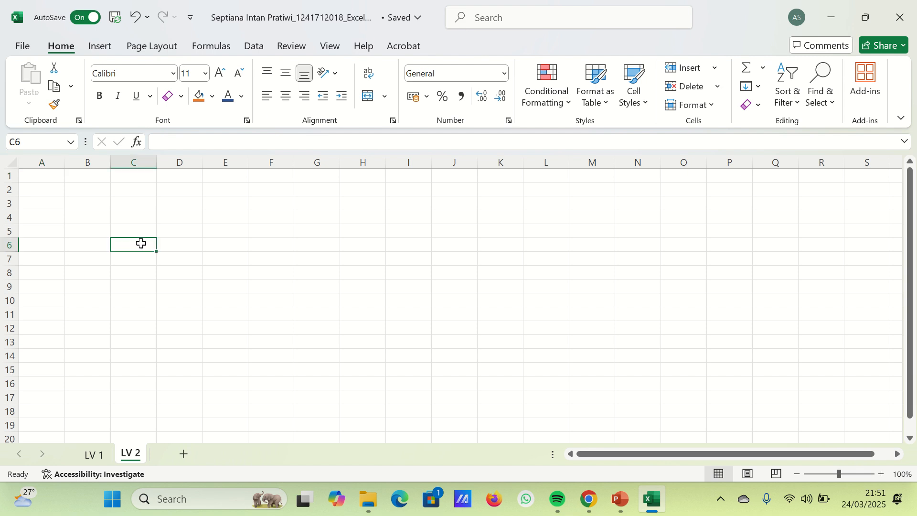
pyautogui.write('Monday')
pyautogui.press('Return')
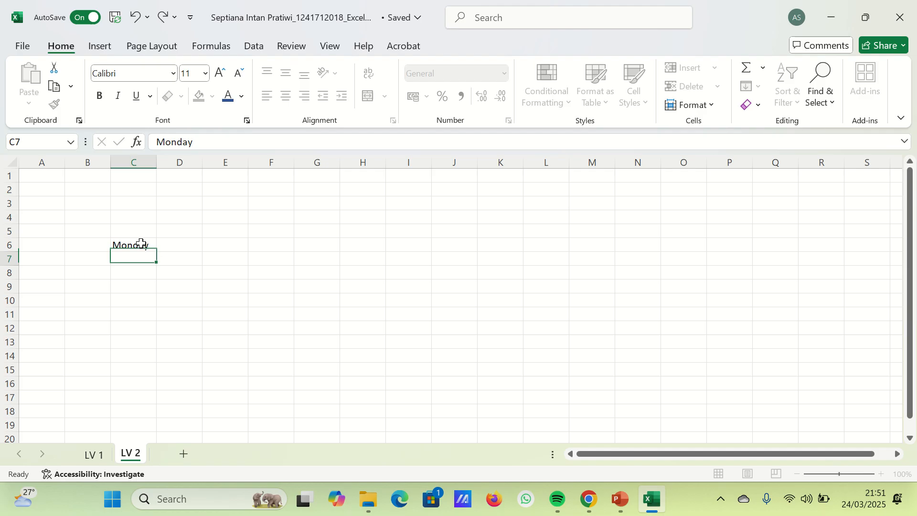
# - Try to fill C7:C12 from Monday with Flash Fill, and undo the fill
pyautogui.click(141, 244)
pyautogui.hotkey('shift', 'Down')
pyautogui.hotkey('shift', 'Down')
pyautogui.hotkey('shift', 'Down')
pyautogui.hotkey('shift', 'Down')
pyautogui.hotkey('shift', 'Down')
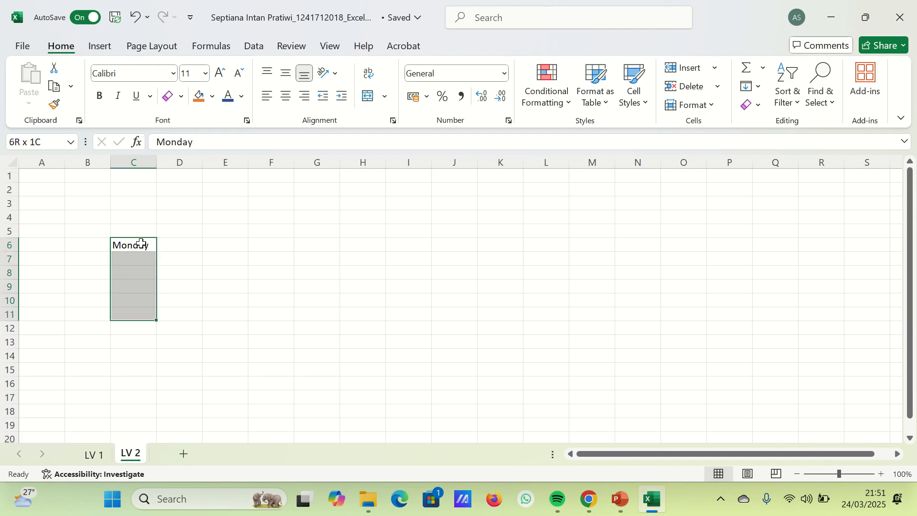
pyautogui.hotkey('shift', 'Down')
pyautogui.hotkey('ctrl', 'e')
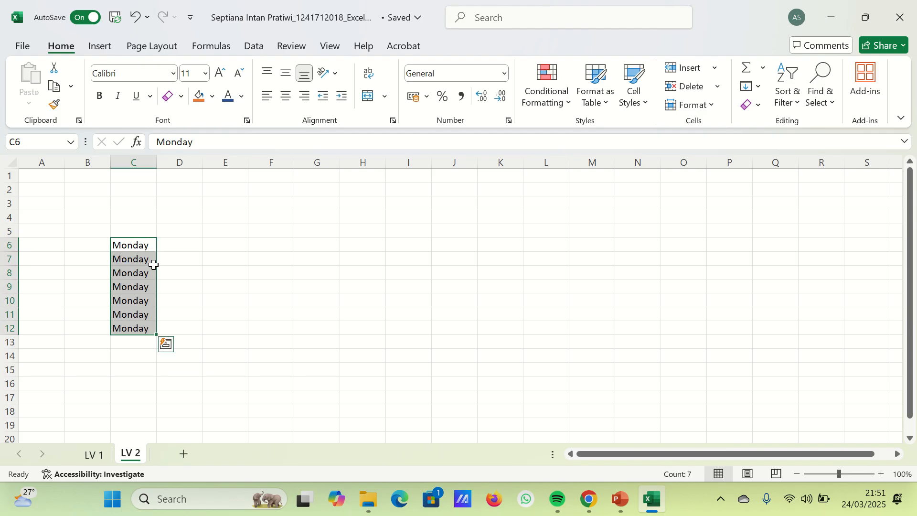
pyautogui.hotkey('ctrl', 'z')
# - Enter Tuesday in C7 and extend the weekday series down to Sunday in C12
pyautogui.click(135, 260)
pyautogui.write('T')
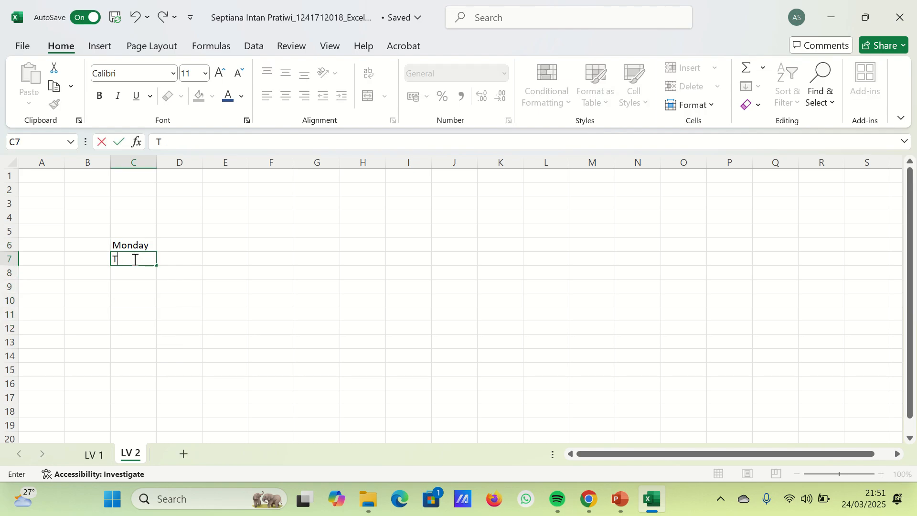
pyautogui.write('uesday')
pyautogui.press('Return')
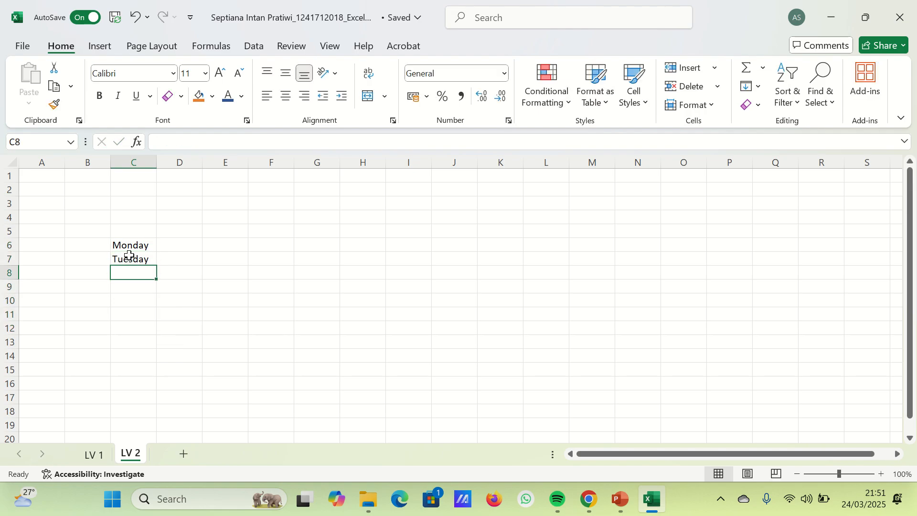
pyautogui.moveTo(129, 244); pyautogui.dragTo(154, 320)
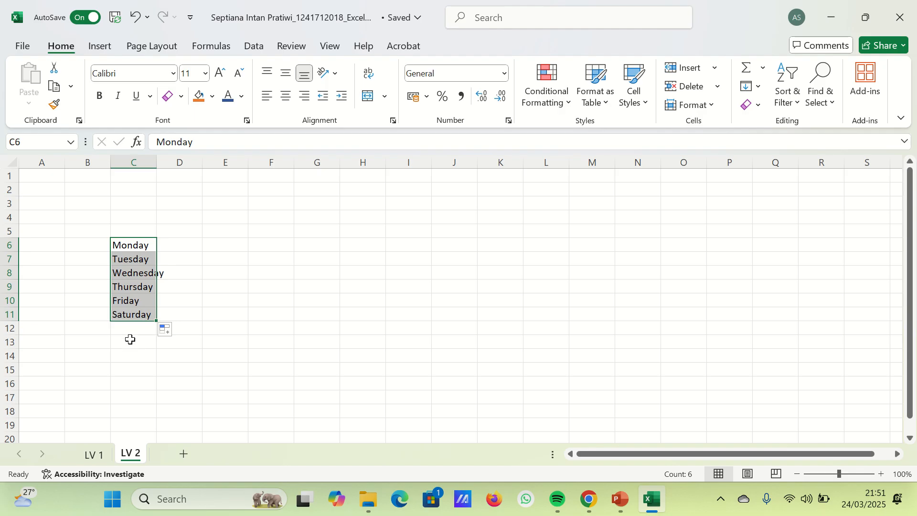
pyautogui.moveTo(131, 300); pyautogui.dragTo(158, 332)
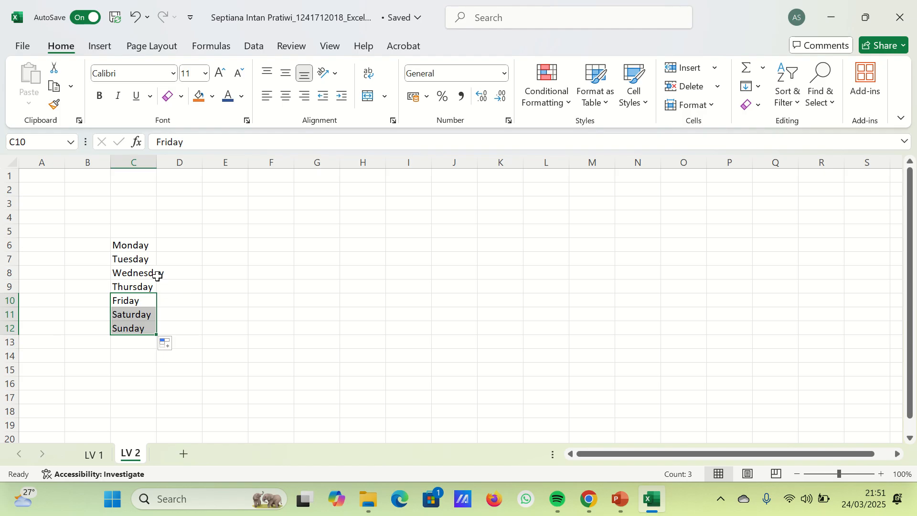
# - Widen column C to fit Wednesday, and enter Mon in D6 and Tue in D7
pyautogui.moveTo(156, 162); pyautogui.dragTo(167, 181)
pyautogui.click(188, 244)
pyautogui.write('Mon')
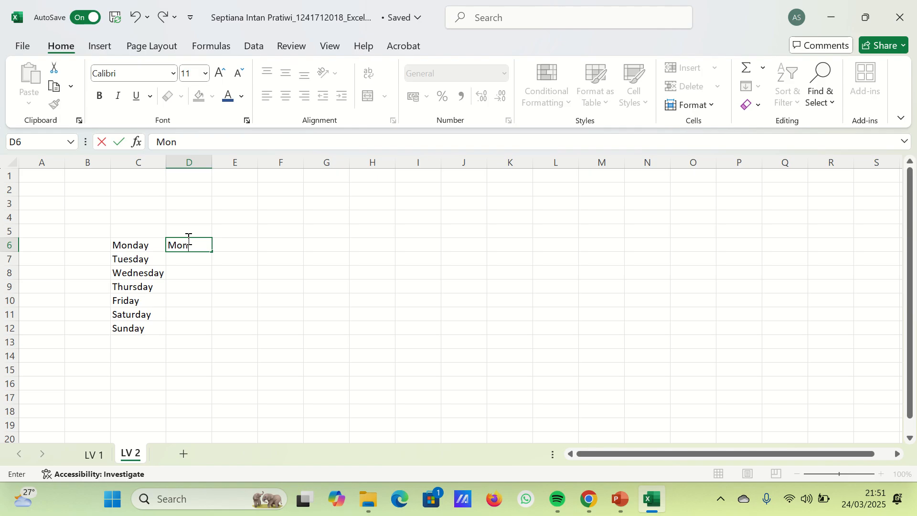
pyautogui.press('Return')
pyautogui.write('Tue')
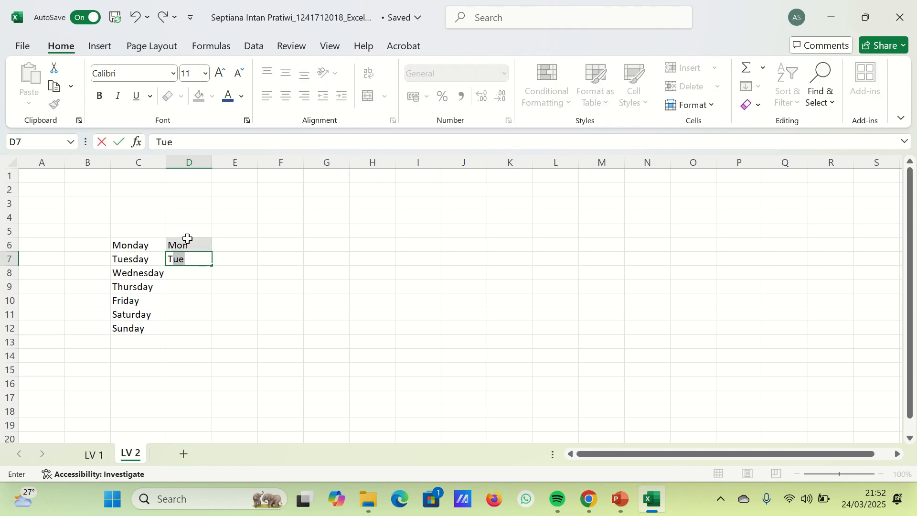
pyautogui.press('Return')
pyautogui.press('Return')
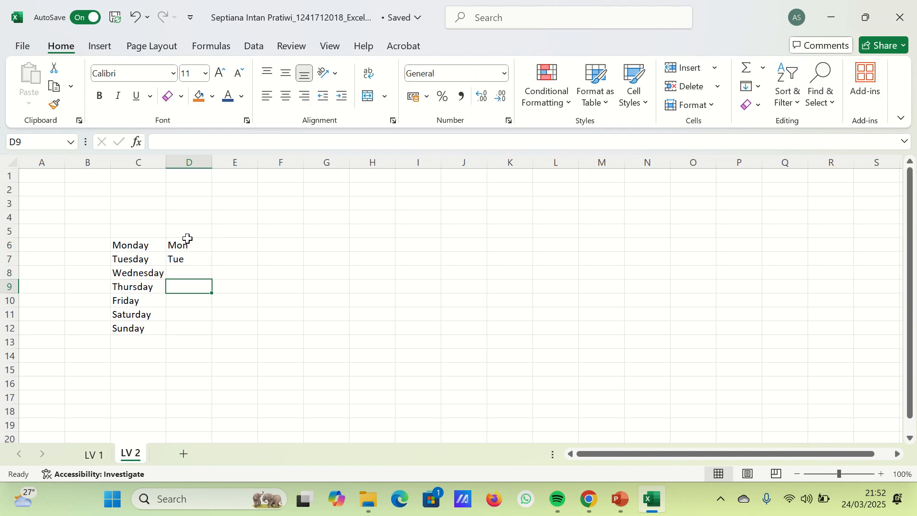
# - Extend the abbreviated weekday series in column D down to Sun in D12
pyautogui.click(187, 244)
pyautogui.moveTo(189, 251); pyautogui.dragTo(201, 330)
pyautogui.click(559, 229)
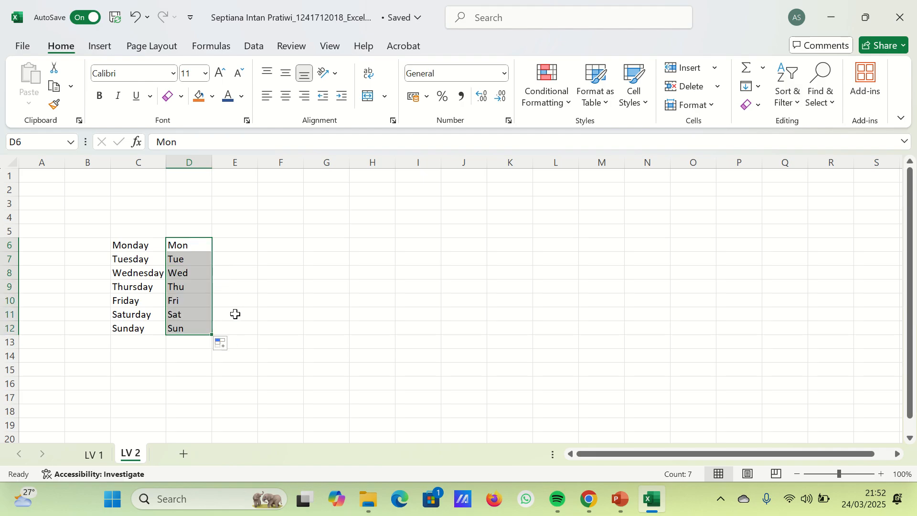
# - Enter Jan in E6 and Feb in E7, and extend the month series down to Jul in E12
pyautogui.click(248, 245)
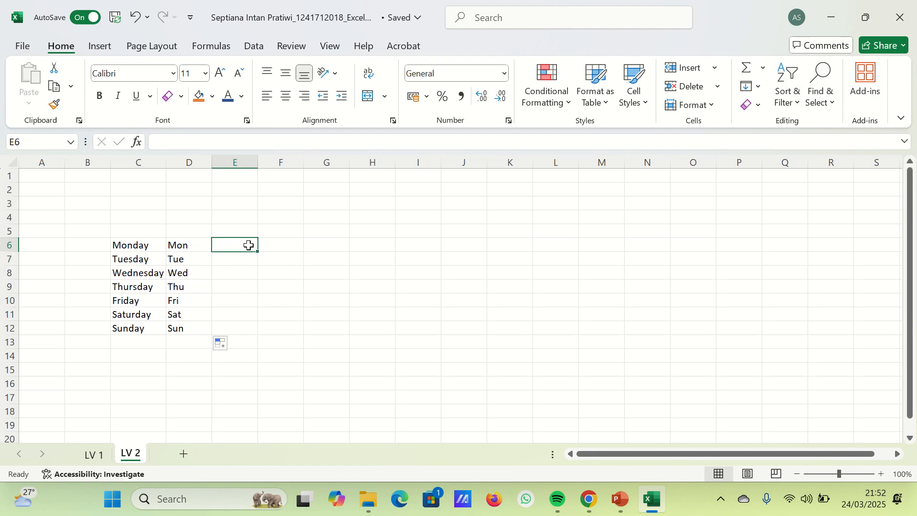
pyautogui.write('Jan')
pyautogui.press('Return')
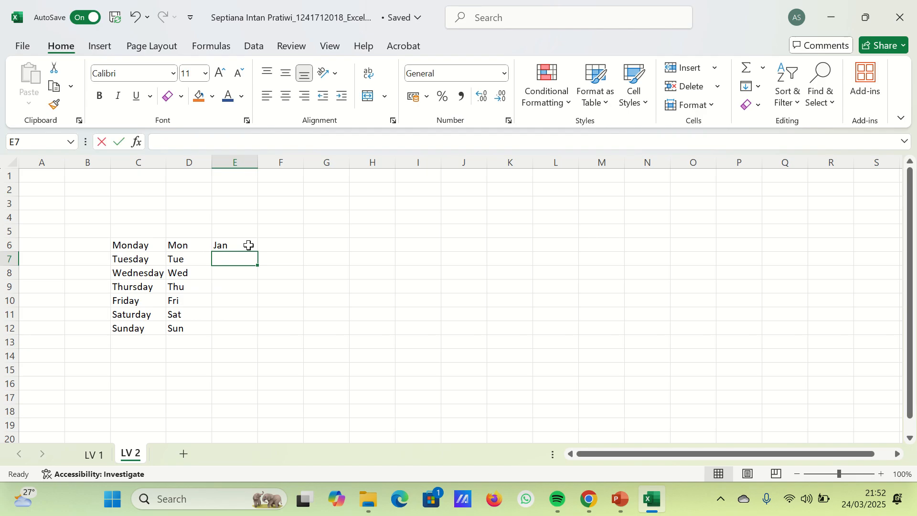
pyautogui.write('Fev')
pyautogui.press('BackSpace')
pyautogui.write('b')
pyautogui.press('Return')
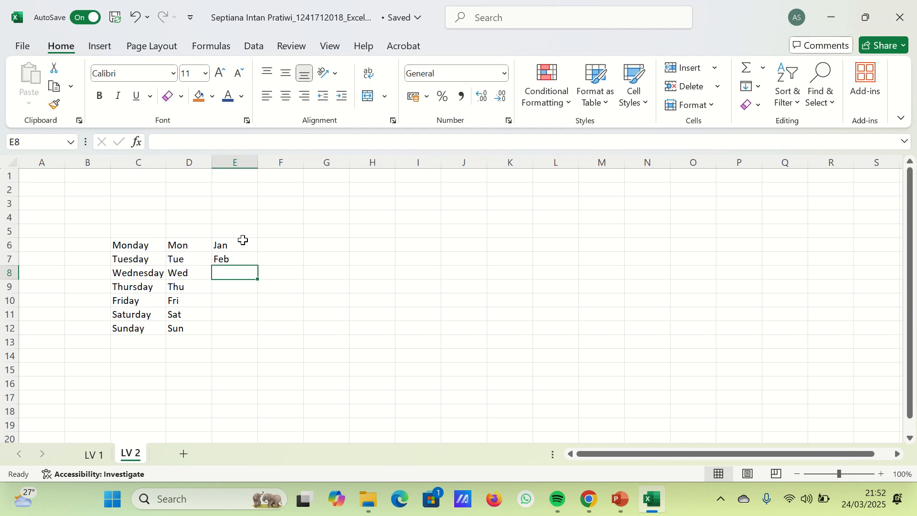
pyautogui.moveTo(244, 246); pyautogui.dragTo(260, 330)
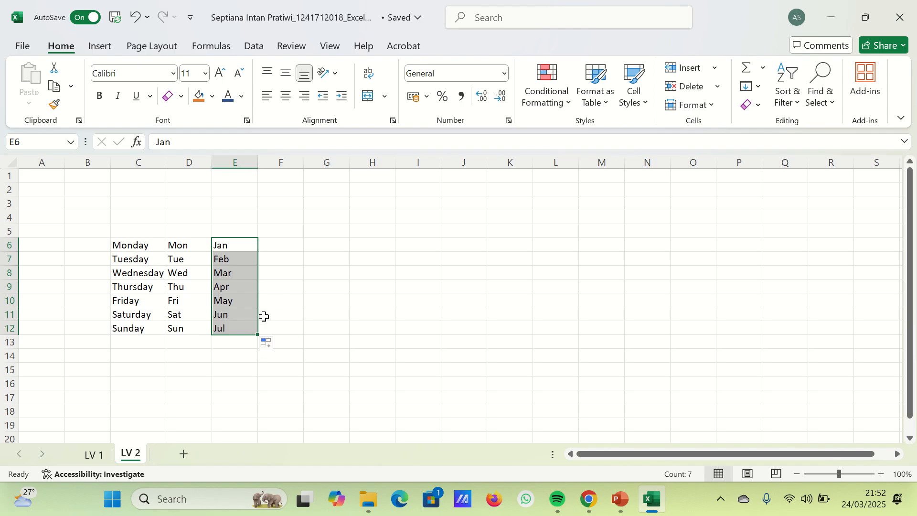
# - Enter the number 1 in F6, beside the month series
pyautogui.click(291, 243)
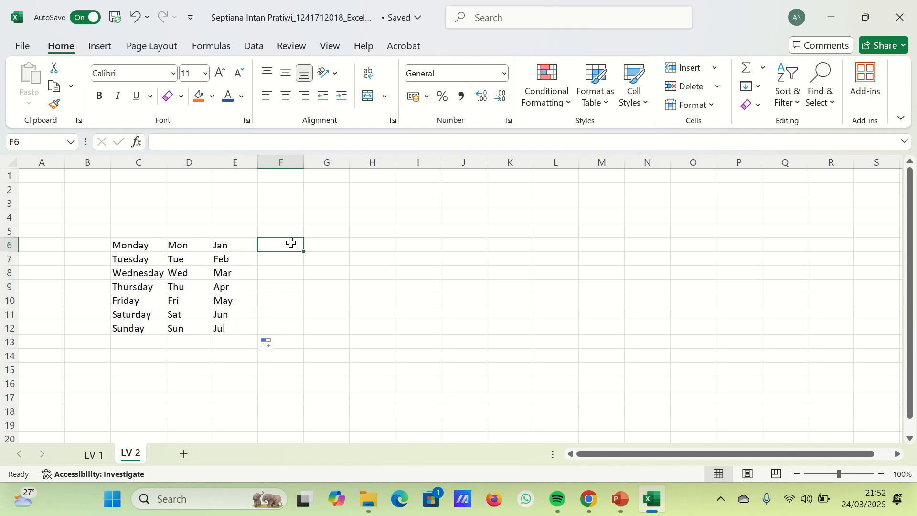
pyautogui.write('1')
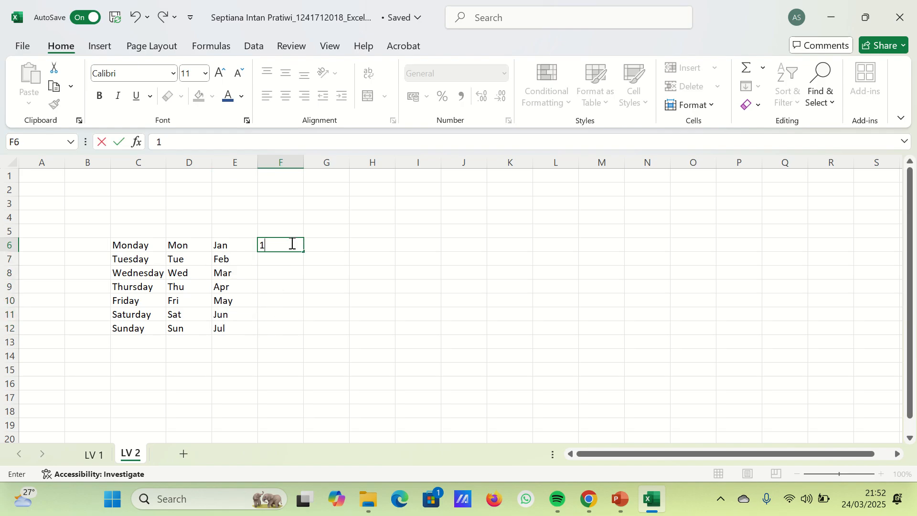
pyautogui.click(317, 270)
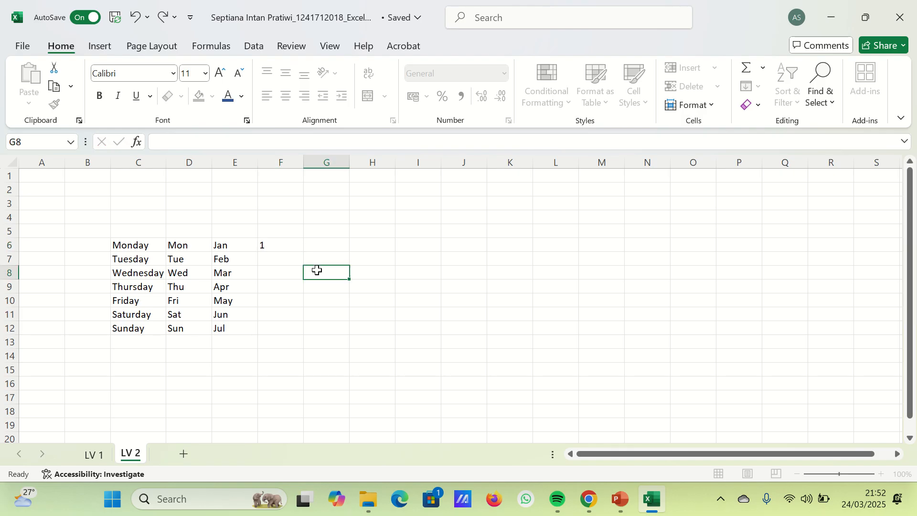
# - Try to fill a number series down to F11 from the single value in F6, and undo the fill
pyautogui.click(300, 248)
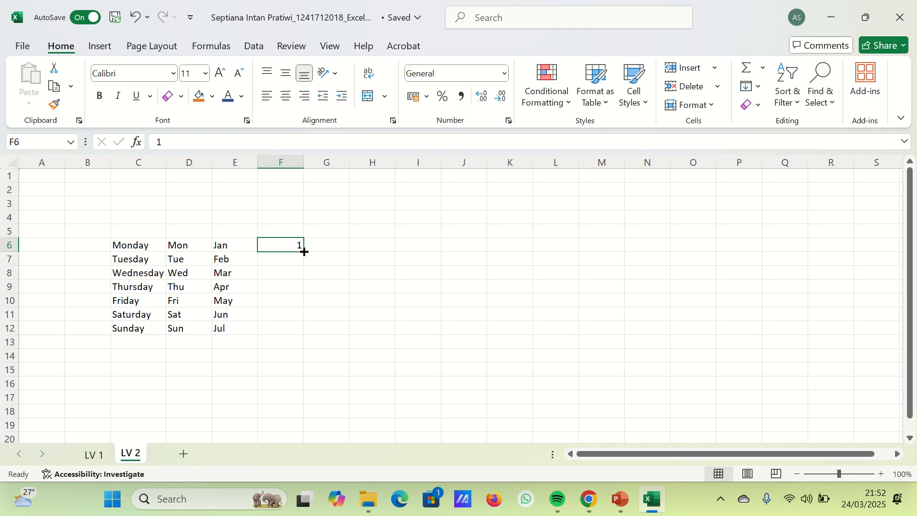
pyautogui.moveTo(304, 252); pyautogui.dragTo(309, 329)
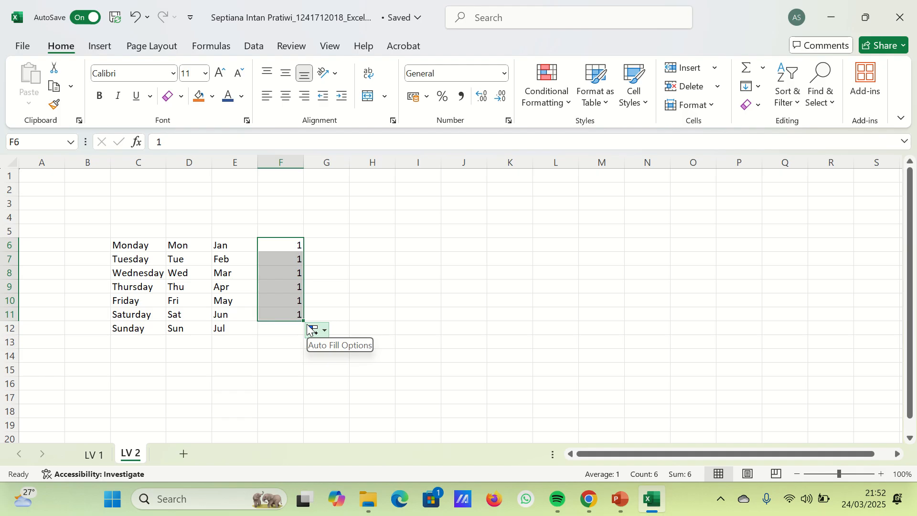
pyautogui.hotkey('ctrl', 'z')
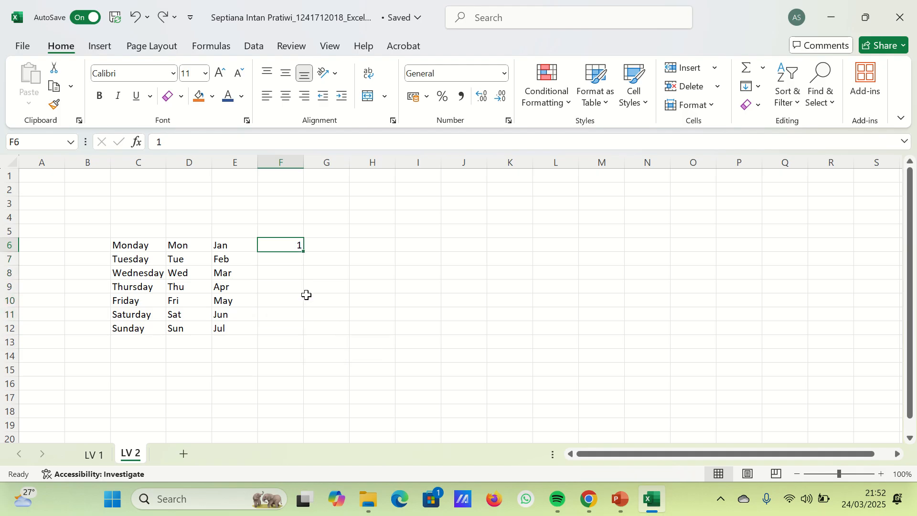
# - Enter 2 in F7 and extend the number series from F6:F7 down to 7 in F12
pyautogui.click(298, 260)
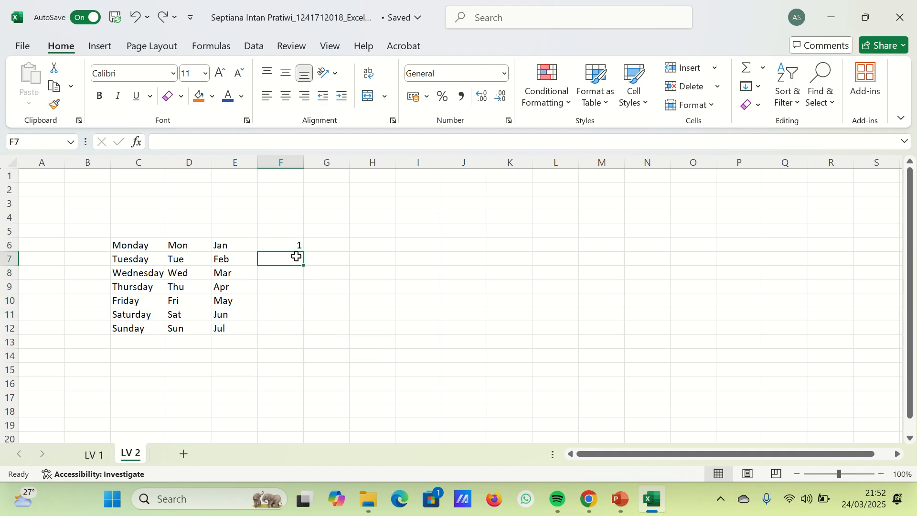
pyautogui.write('2')
pyautogui.press('Return')
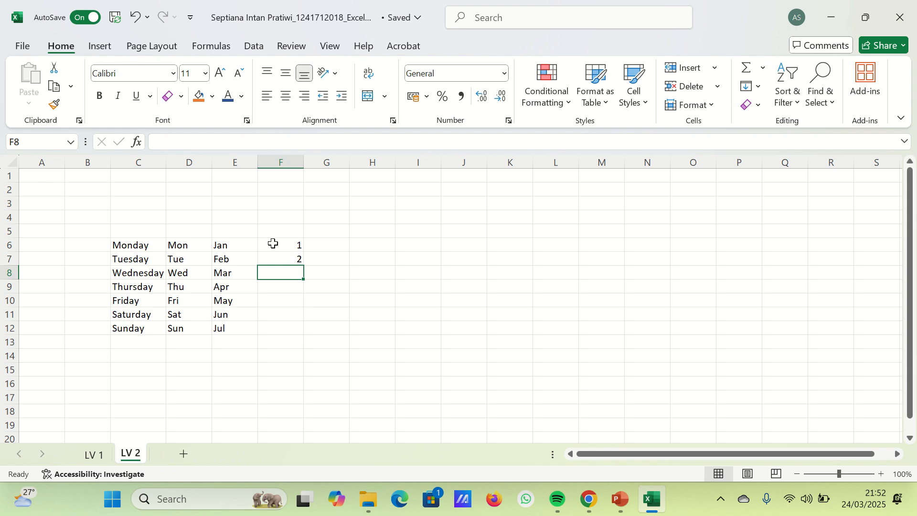
pyautogui.moveTo(273, 245); pyautogui.dragTo(303, 335)
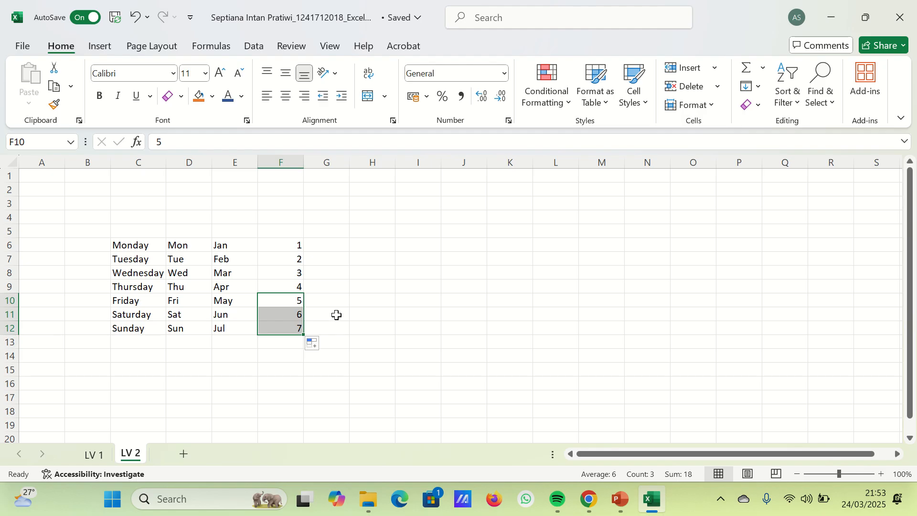
# - Enter Monday in J7 as the starting value of another weekday series
pyautogui.click(382, 246)
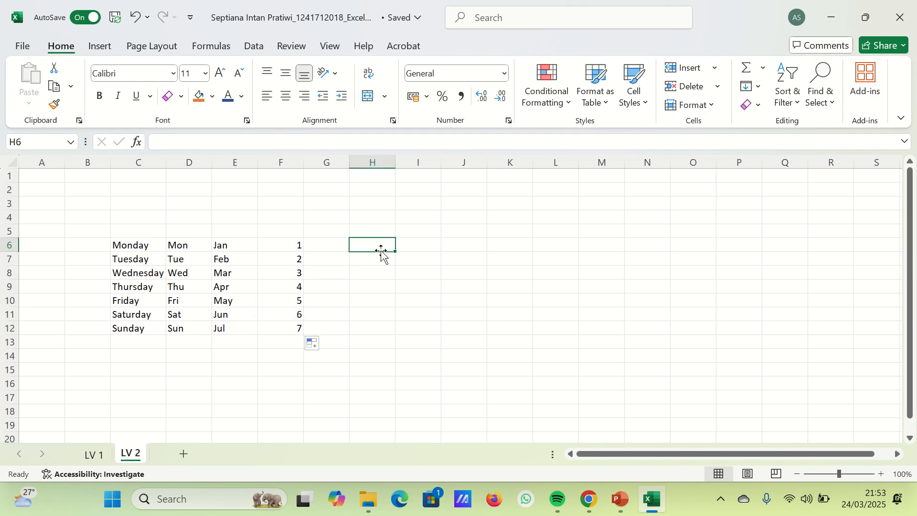
pyautogui.click(406, 253)
pyautogui.click(450, 256)
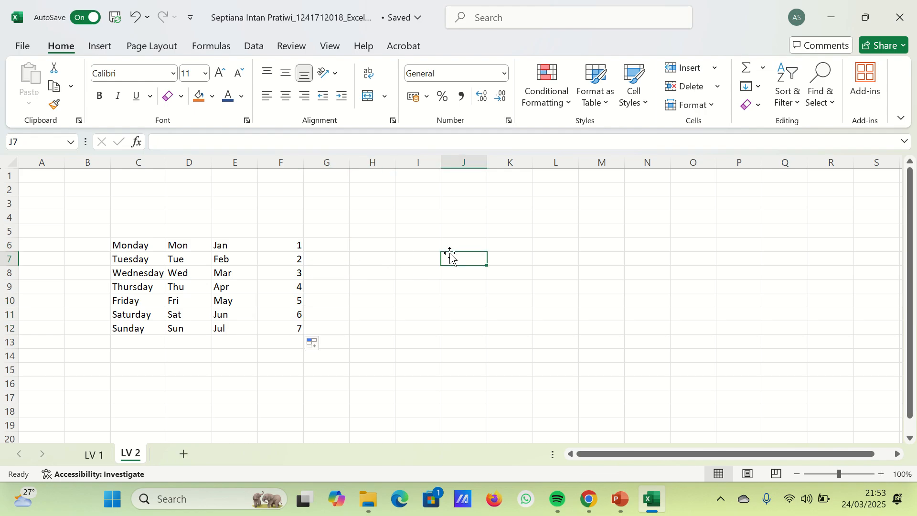
pyautogui.write('MOnday')
pyautogui.press('BackSpace')
pyautogui.press('BackSpace')
pyautogui.press('BackSpace')
pyautogui.press('BackSpace')
pyautogui.press('BackSpace')
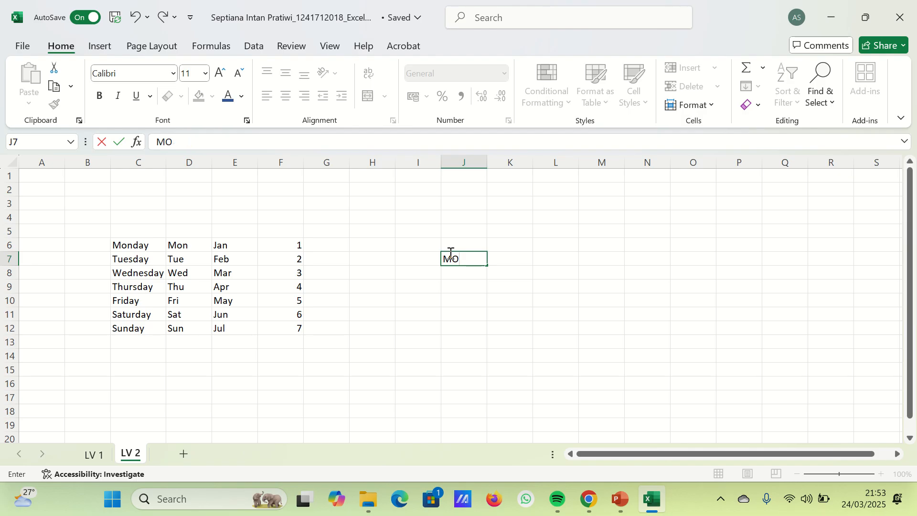
pyautogui.write('onday')
pyautogui.press('Return')
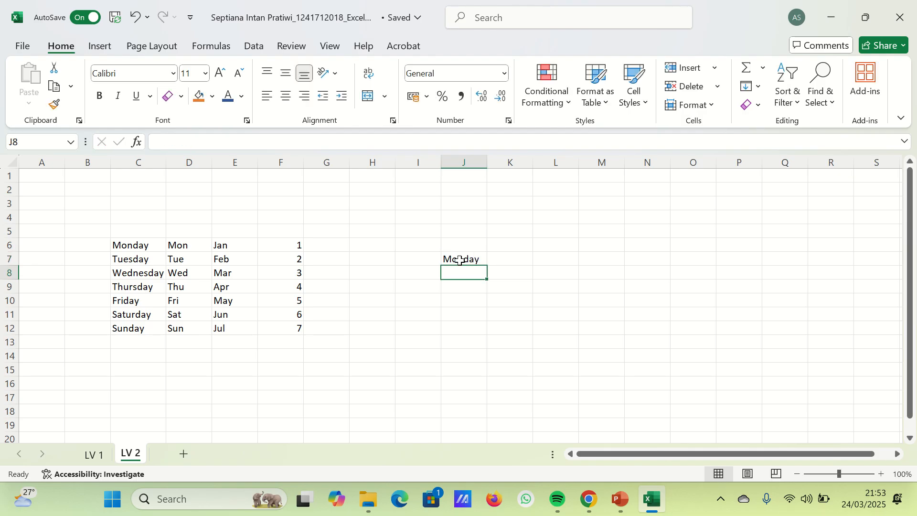
# - Extend the weekday series from J7 upward to Thursday in J3 and backward along the row to Sunday in I7
pyautogui.click(460, 257)
pyautogui.moveTo(486, 265); pyautogui.dragTo(473, 193)
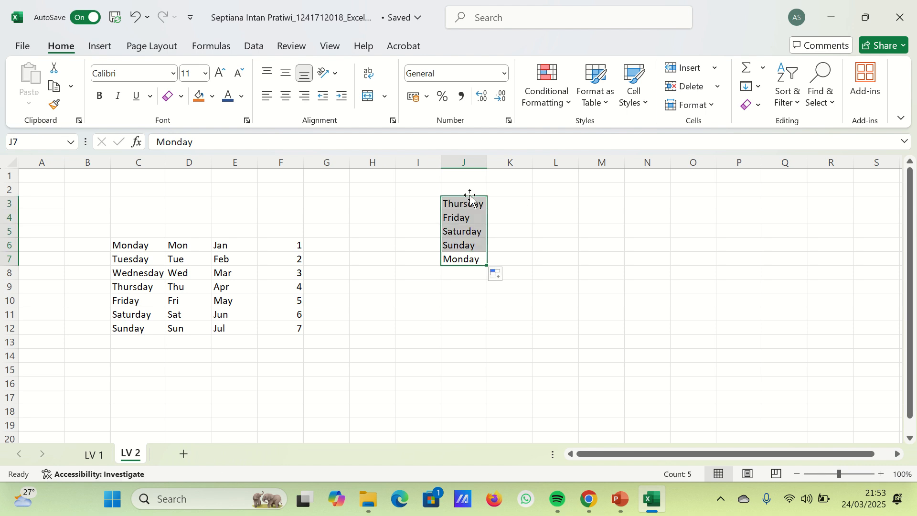
pyautogui.click(456, 261)
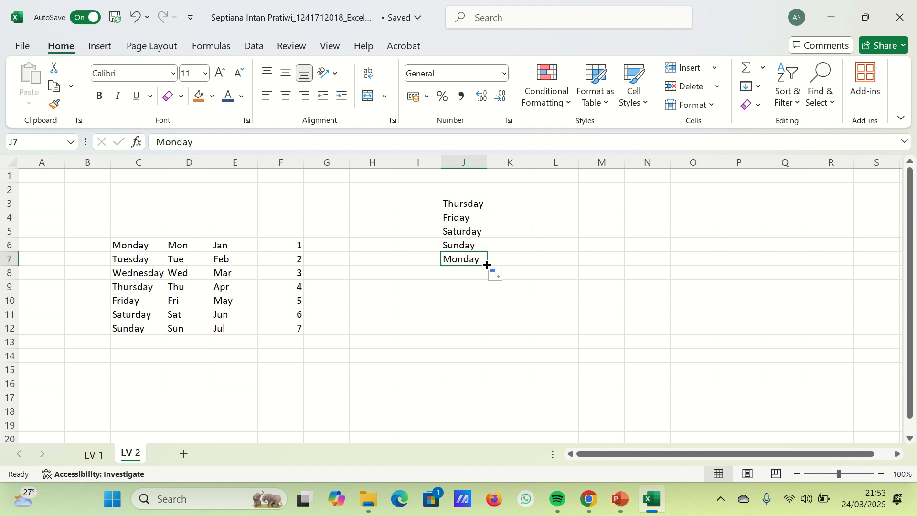
pyautogui.moveTo(487, 266); pyautogui.dragTo(410, 265)
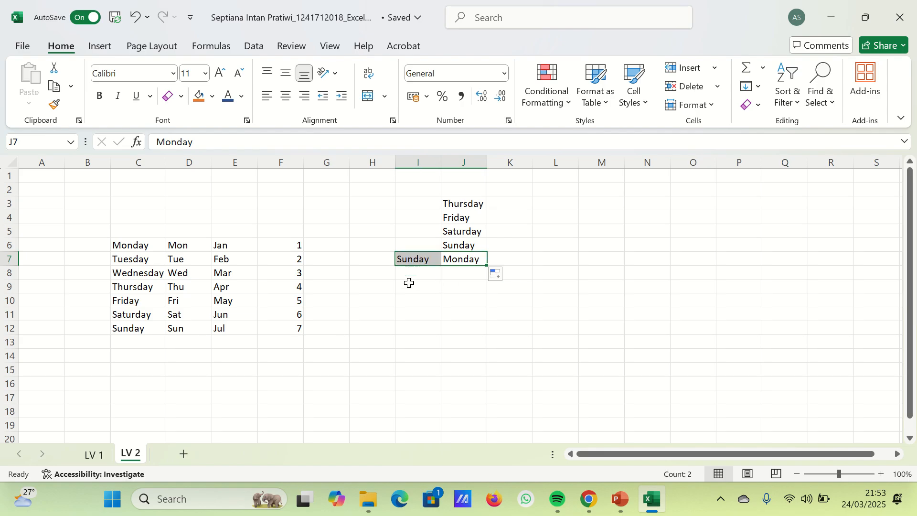
pyautogui.click(428, 329)
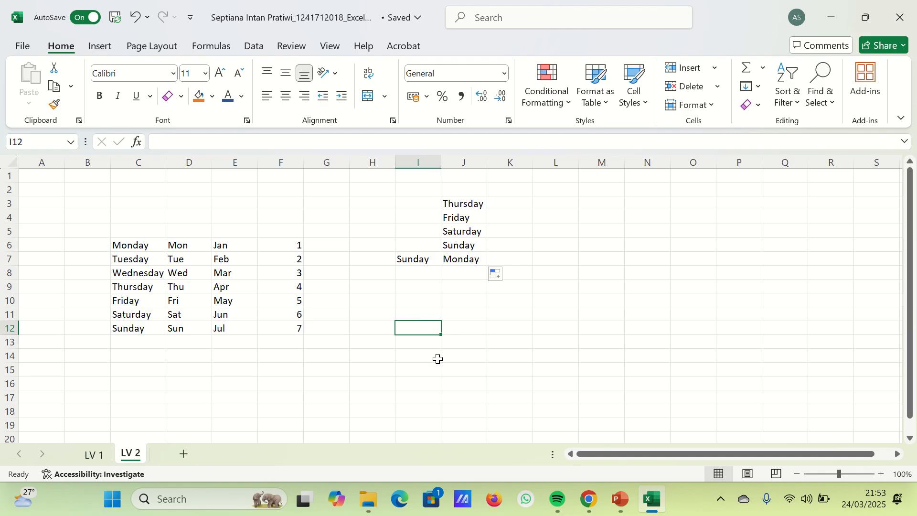
# - Select B17 in the empty area below the series, and open the custom lists editor from the advanced Excel options
pyautogui.scroll(-4, 367, 320)
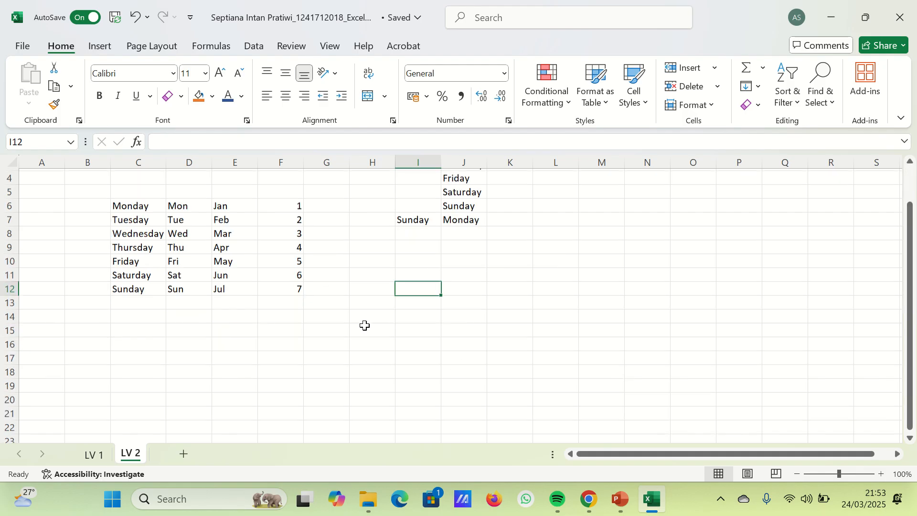
pyautogui.click(89, 229)
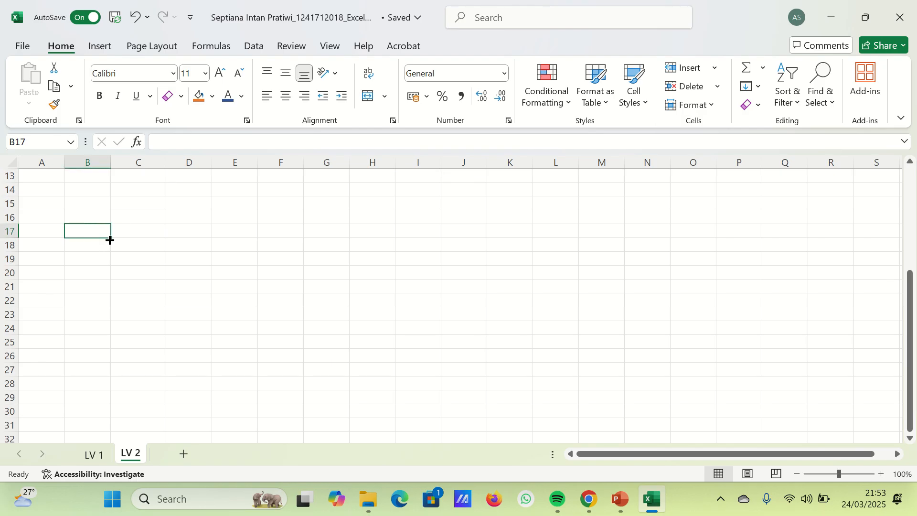
pyautogui.click(31, 47)
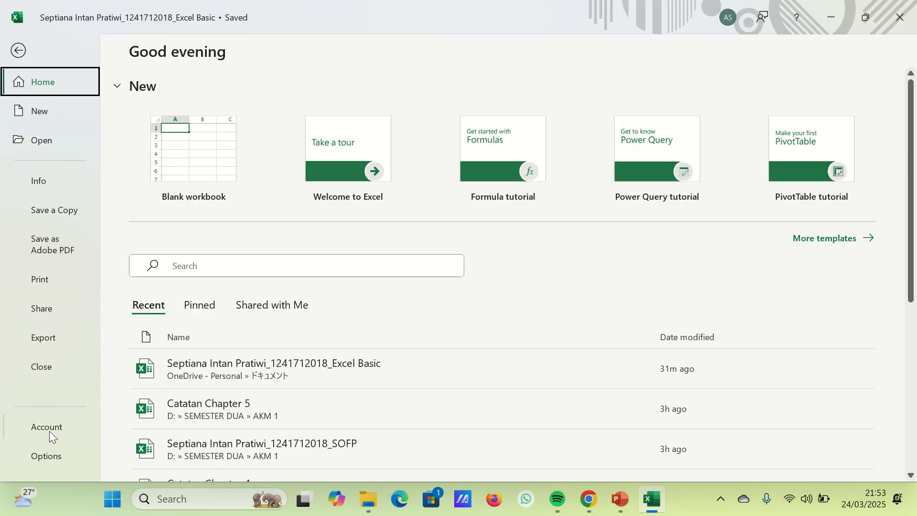
pyautogui.click(52, 456)
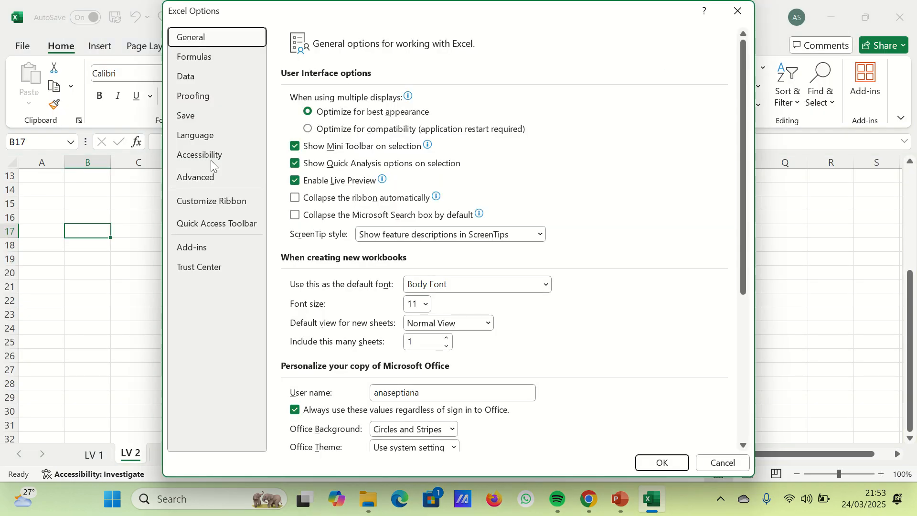
pyautogui.click(214, 177)
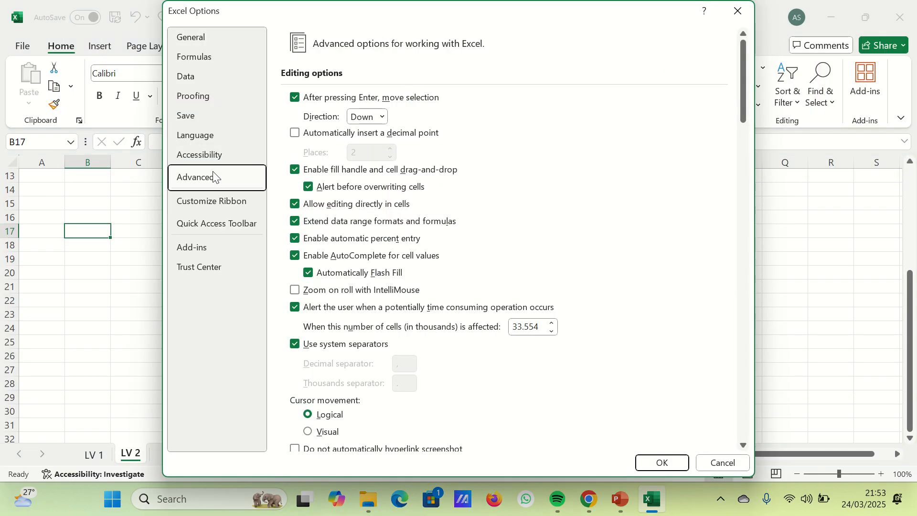
pyautogui.scroll(-15, 430, 243)
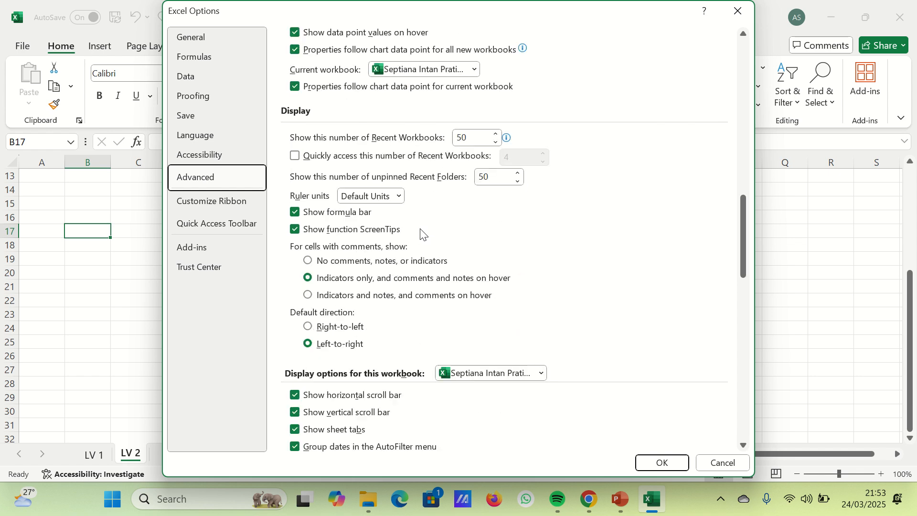
pyautogui.scroll(-15, 423, 236)
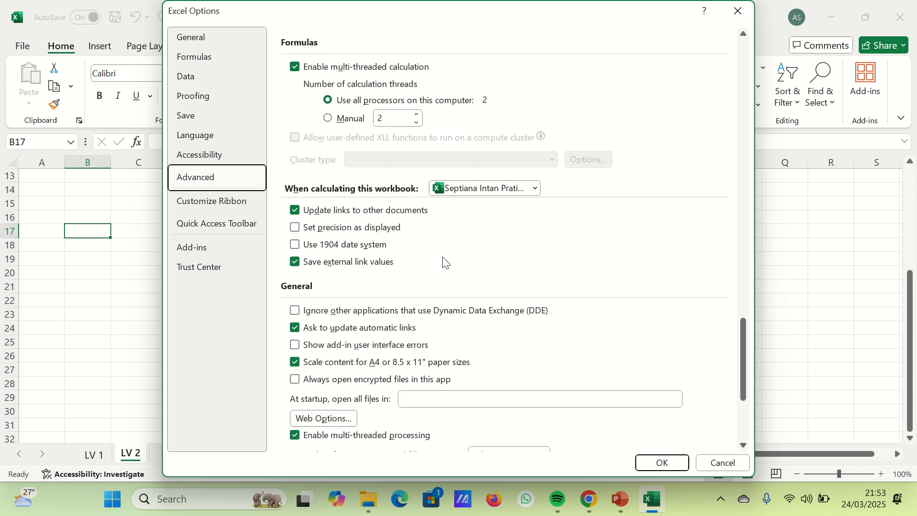
pyautogui.scroll(-5, 478, 253)
pyautogui.click(503, 296)
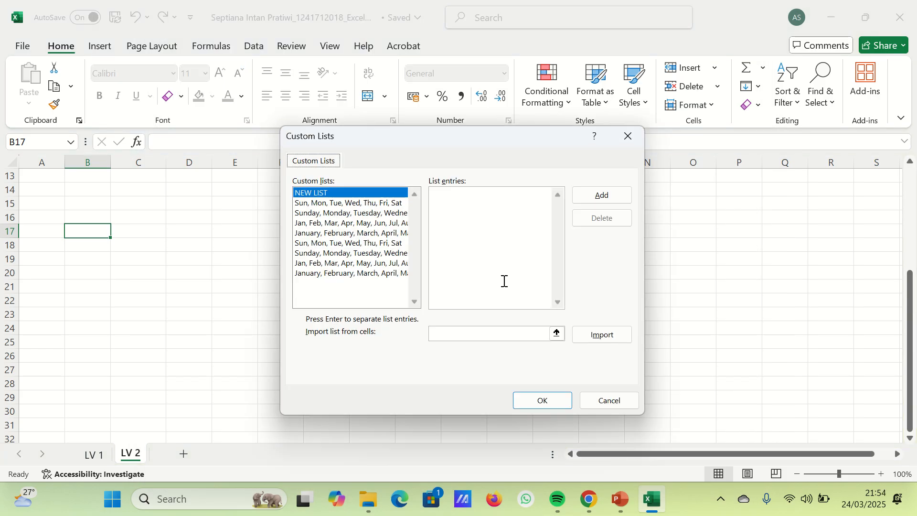
# - Close the custom lists editor and reopen it from the advanced options
pyautogui.click(458, 194)
pyautogui.click(631, 138)
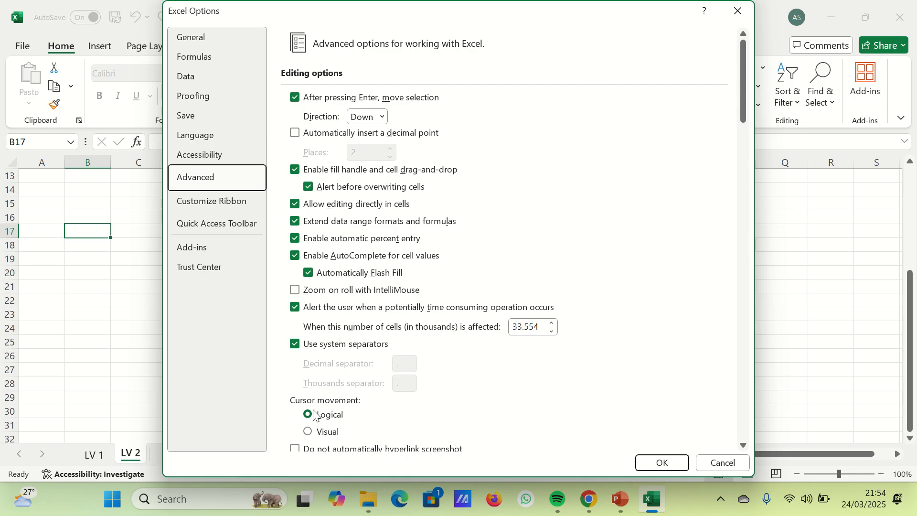
pyautogui.scroll(-12, 348, 290)
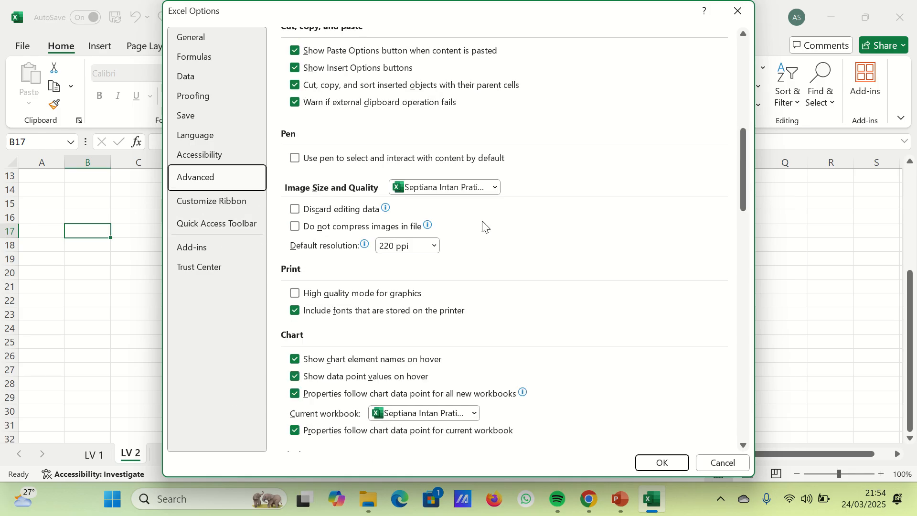
pyautogui.scroll(-15, 449, 234)
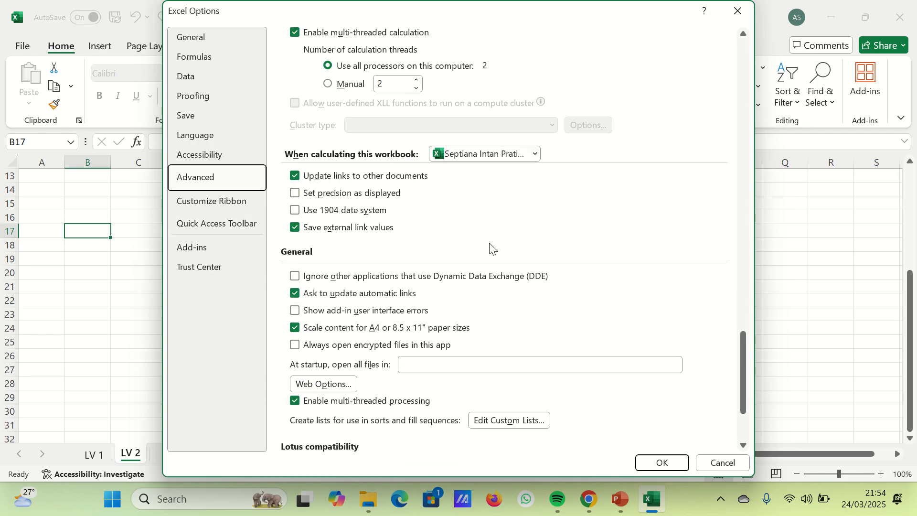
pyautogui.click(510, 294)
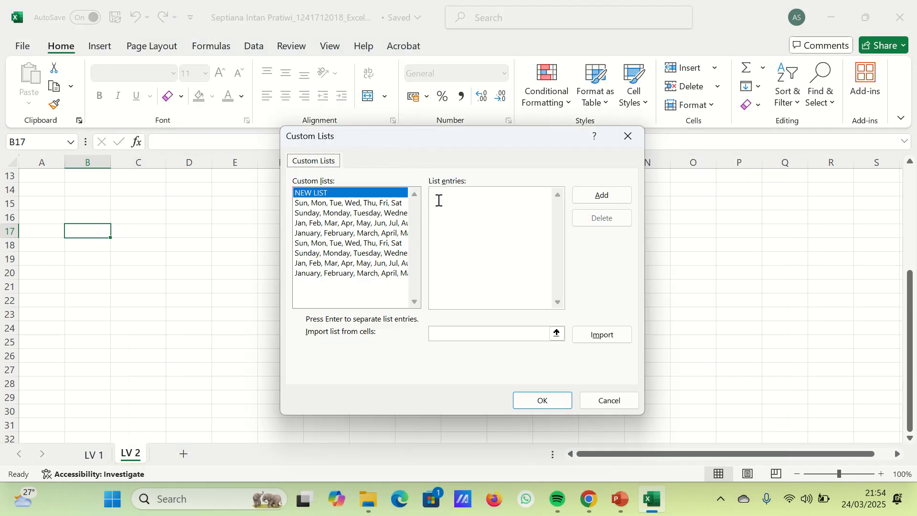
# - Enter Bucky, Peter, Steve Rogers, Hulk, Thor and Wanda as separate entries of a new custom list
pyautogui.click(462, 200)
pyautogui.write('Bucky')
pyautogui.press('Return')
pyautogui.write('Peter ')
pyautogui.write('Steve')
pyautogui.write(' Rogers')
pyautogui.write('Hulk')
pyautogui.press('Return')
pyautogui.write('Thor')
pyautogui.press('Return')
pyautogui.write('Wanda')
pyautogui.press('Return')
pyautogui.write('N')
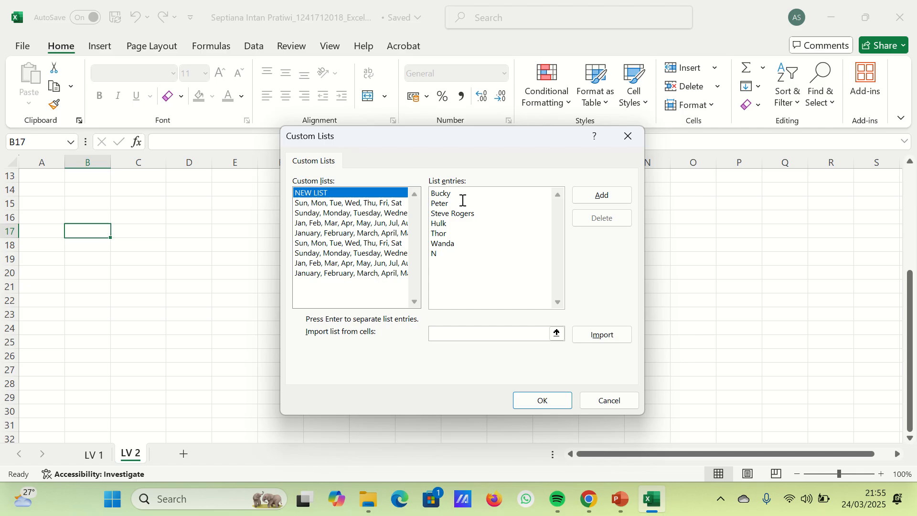
pyautogui.press('BackSpace')
# - Save the new custom list and the advanced options, and enter Bucky in B15
pyautogui.click(547, 403)
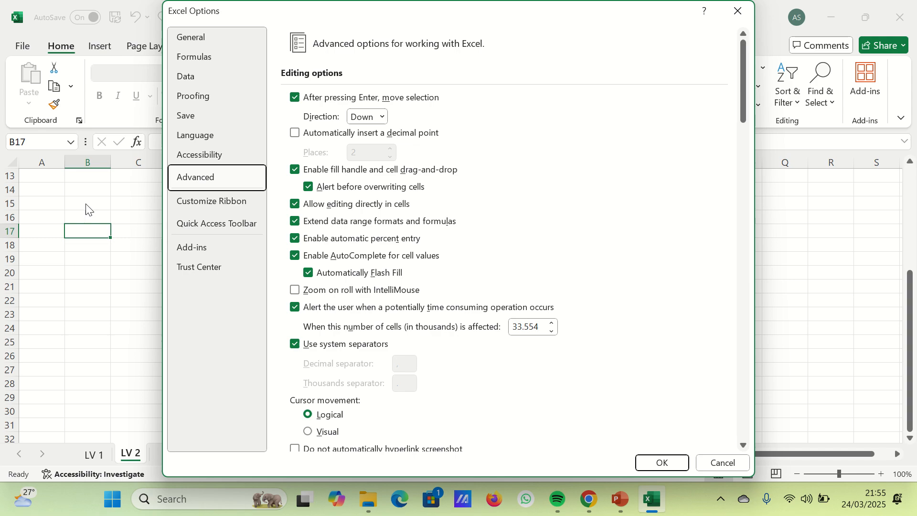
pyautogui.click(657, 462)
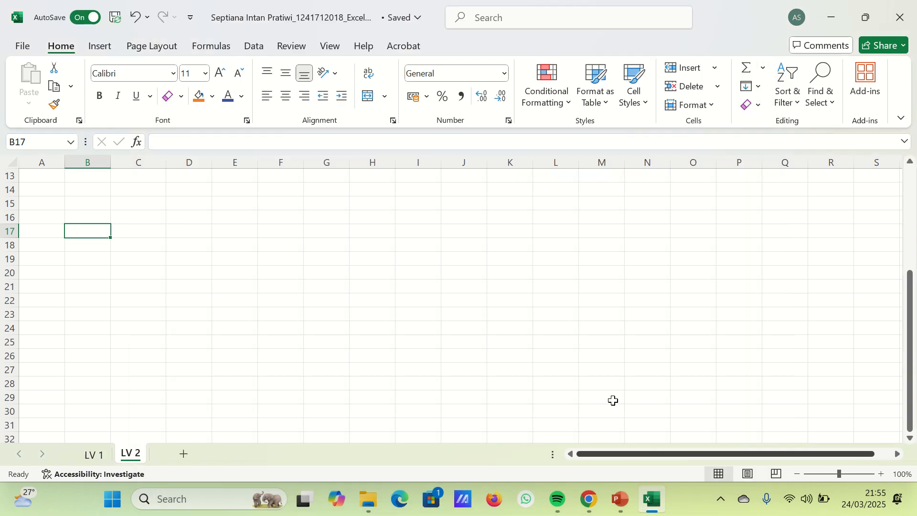
pyautogui.click(85, 200)
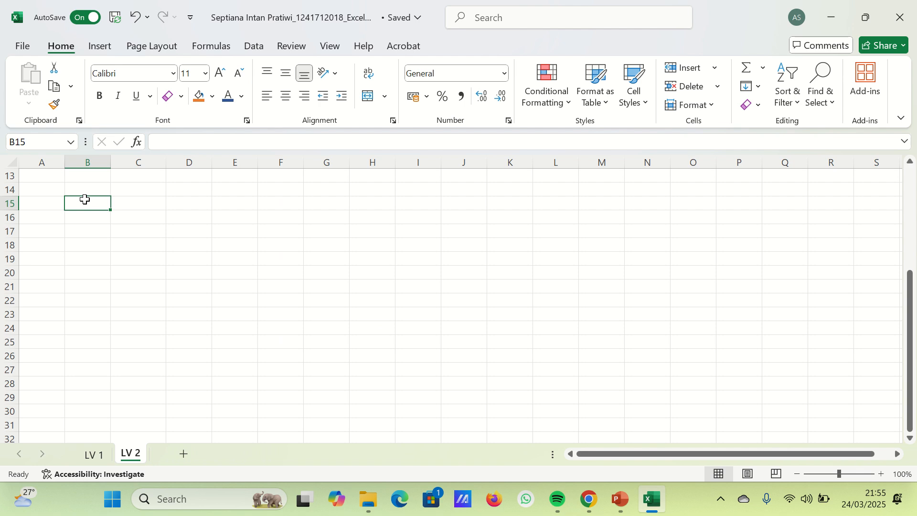
pyautogui.write('Bucky')
pyautogui.press('Return')
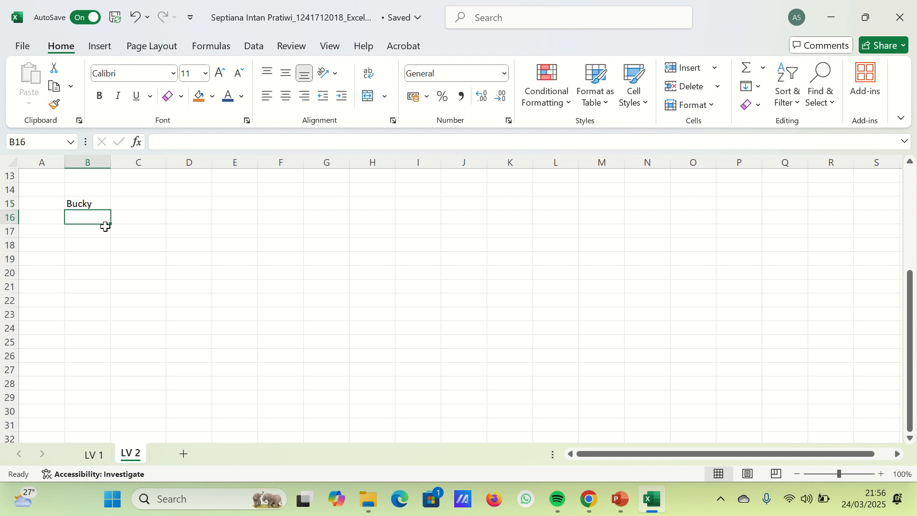
# - Autofill the character names from B15 down to B20 and widen column B to fit Steve Rogers
pyautogui.click(108, 209)
pyautogui.moveTo(110, 210); pyautogui.dragTo(106, 279)
pyautogui.click(141, 258)
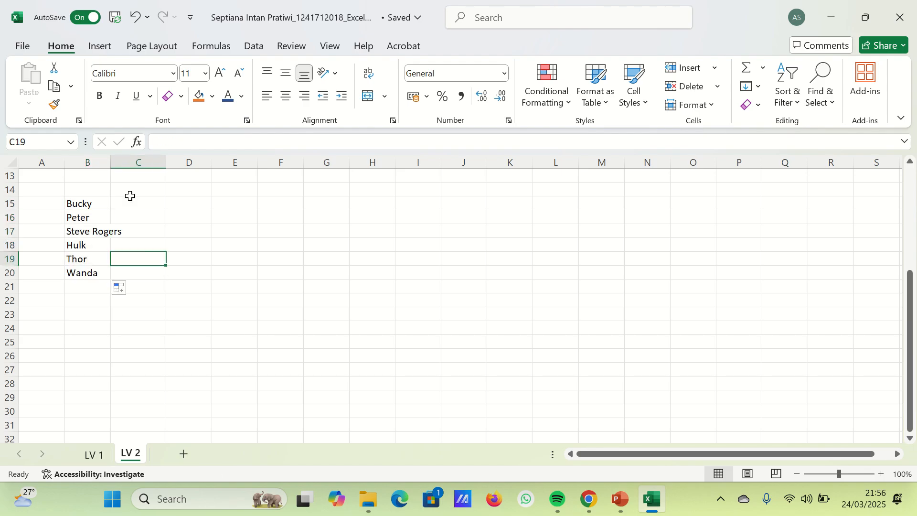
pyautogui.moveTo(109, 166); pyautogui.dragTo(122, 176)
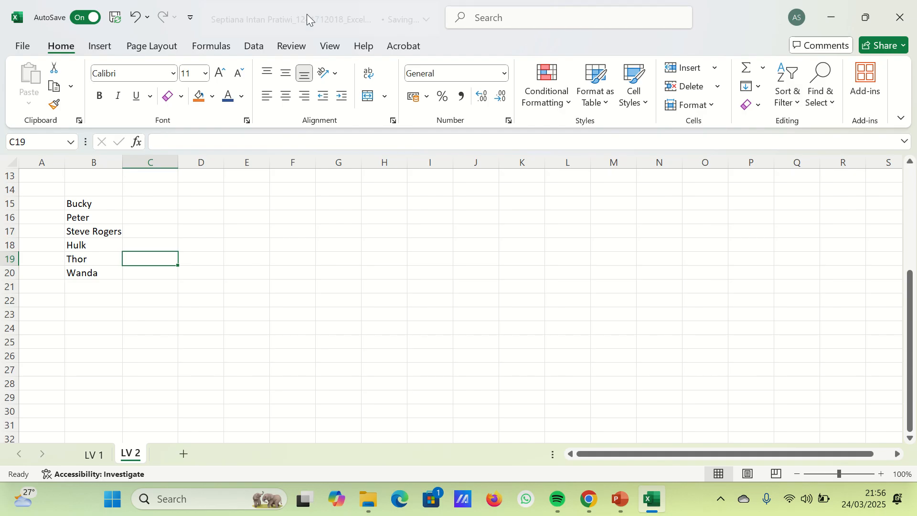
pyautogui.moveTo(442, 5)
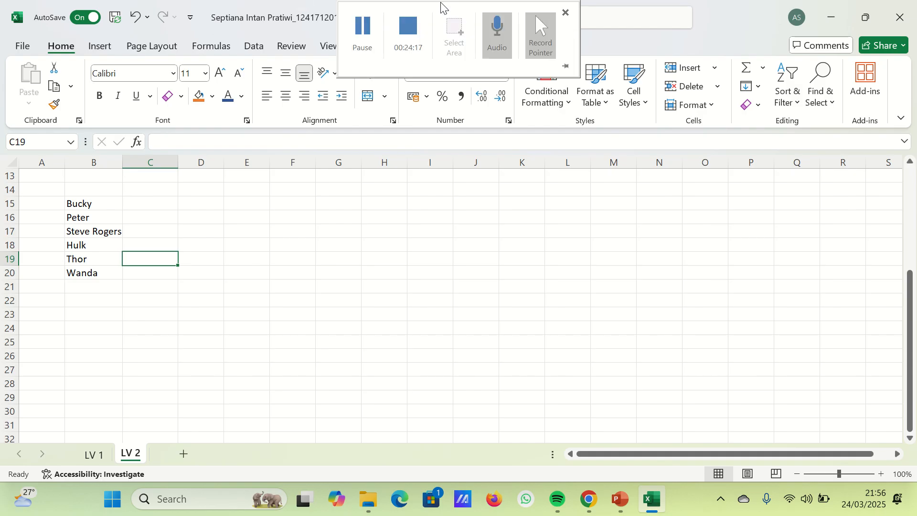
pyautogui.click(368, 32)
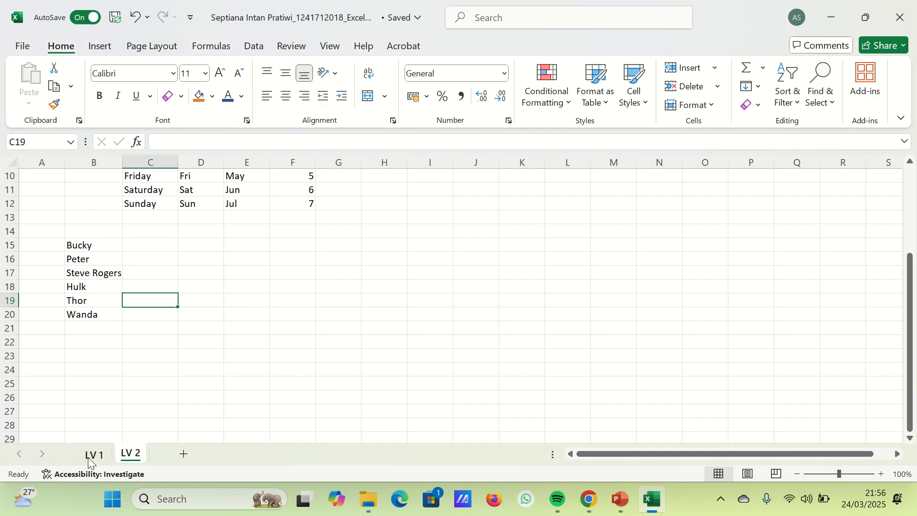
# - Copy the movie data B3:G12 from sheet LV 1 to B24 on sheet LV 2, and autofit columns D and G
pyautogui.click(85, 458)
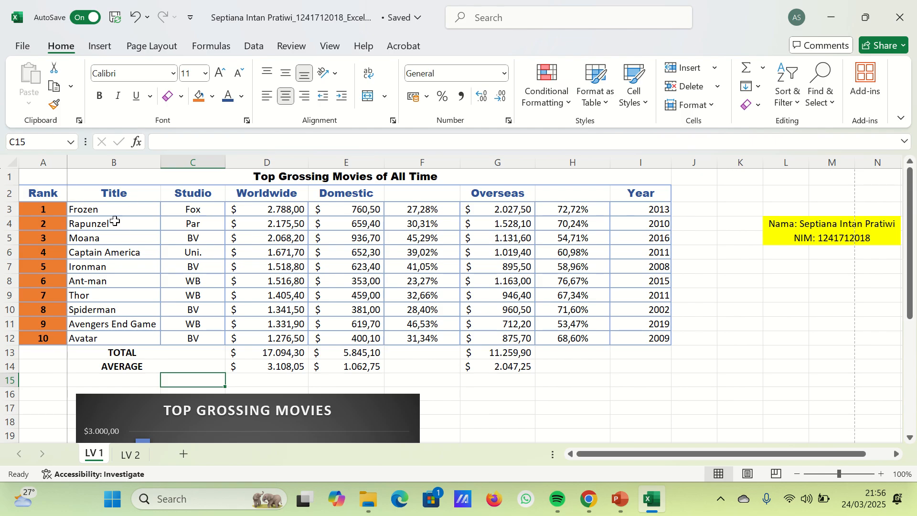
pyautogui.moveTo(110, 211); pyautogui.dragTo(515, 337)
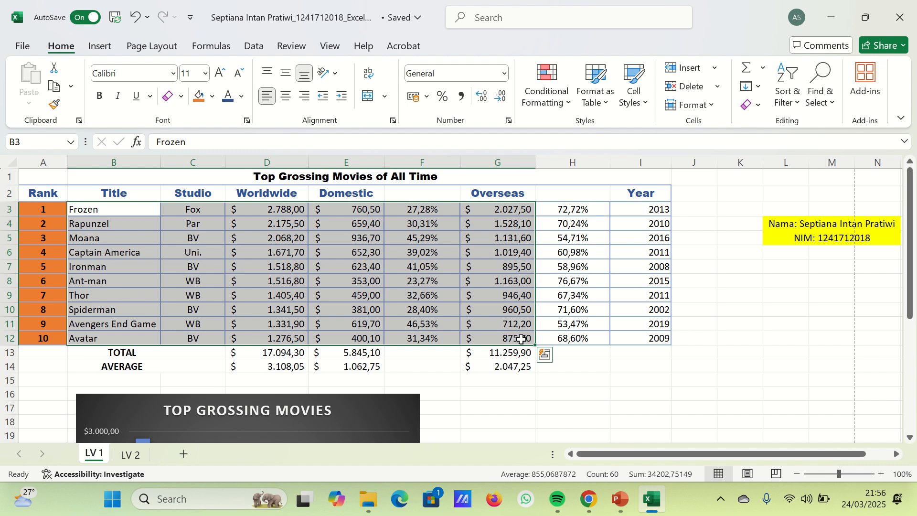
pyautogui.hotkey('ctrl', 'c')
pyautogui.click(130, 454)
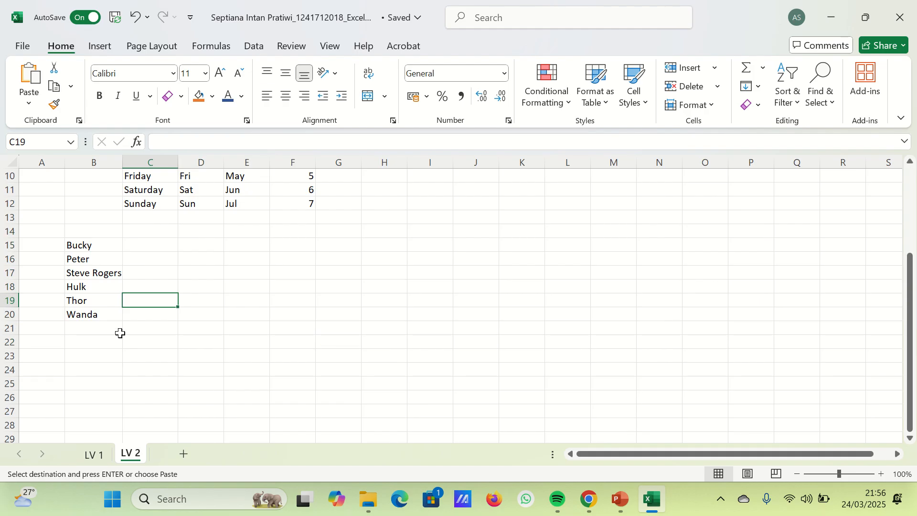
pyautogui.scroll(-3, 94, 280)
pyautogui.click(93, 248)
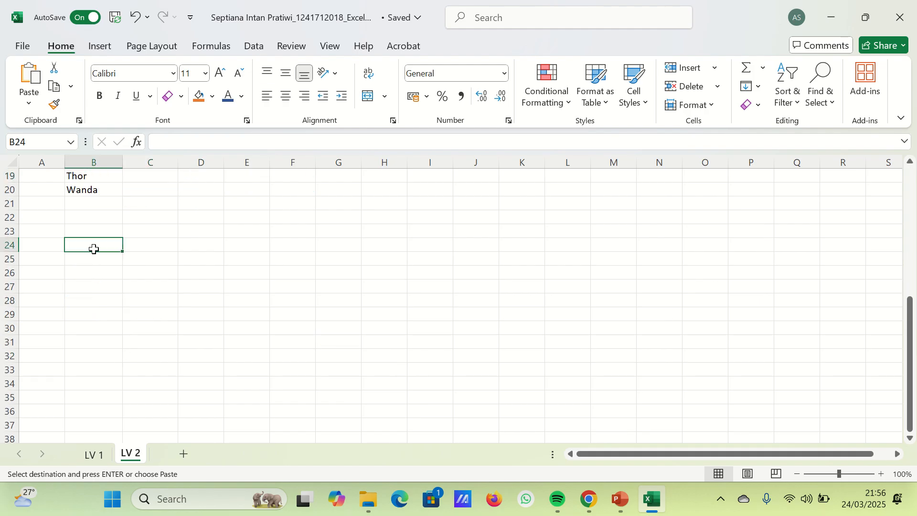
pyautogui.hotkey('ctrl', 'v')
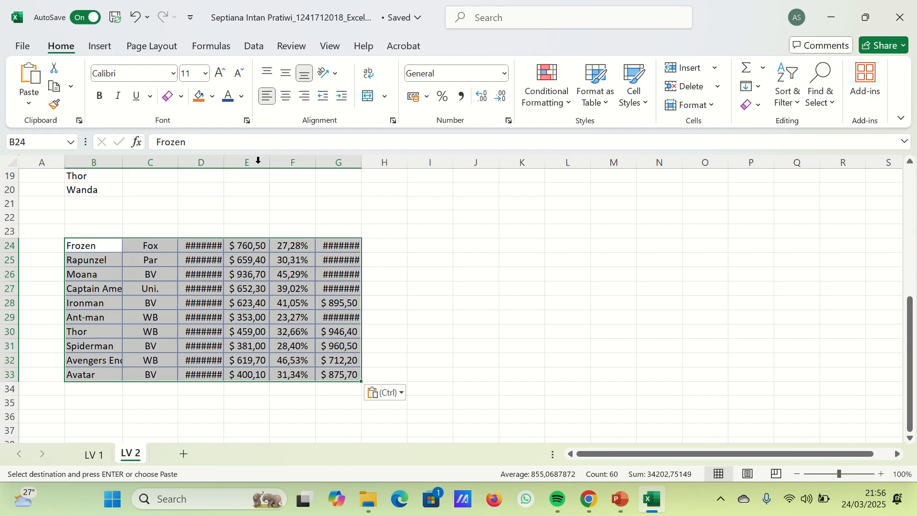
pyautogui.doubleClick(224, 162)
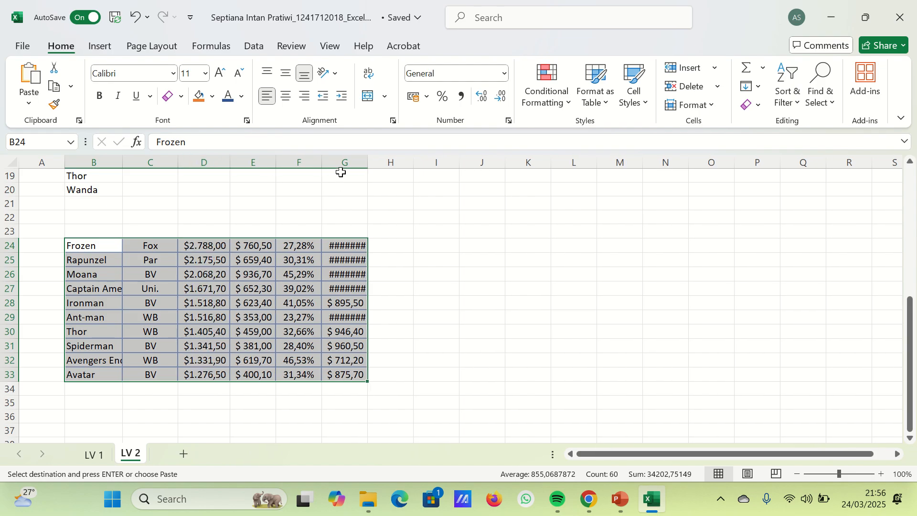
pyautogui.doubleClick(363, 163)
# - Delete the whole column F, which holds the percentages, from sheet LV 2
pyautogui.click(306, 162)
pyautogui.rightClick(307, 163)
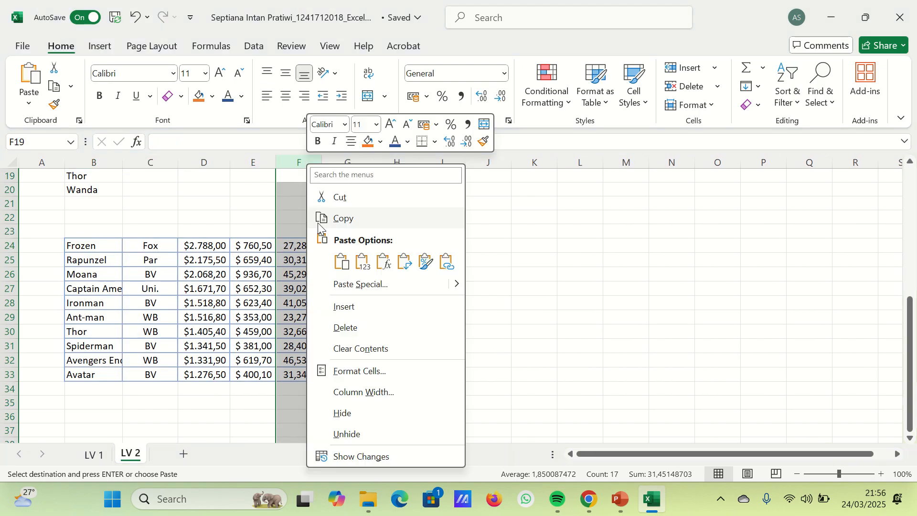
pyautogui.press('Escape')
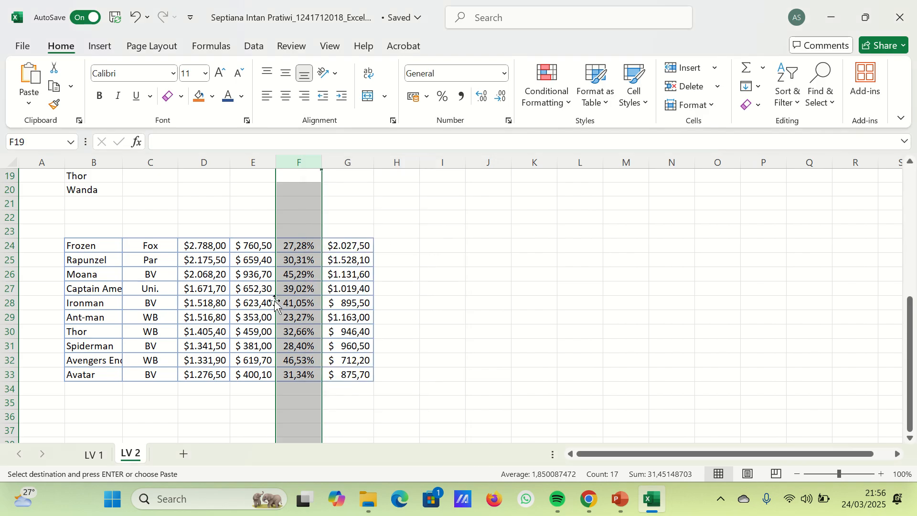
pyautogui.scroll(6, 288, 288)
pyautogui.rightClick(314, 286)
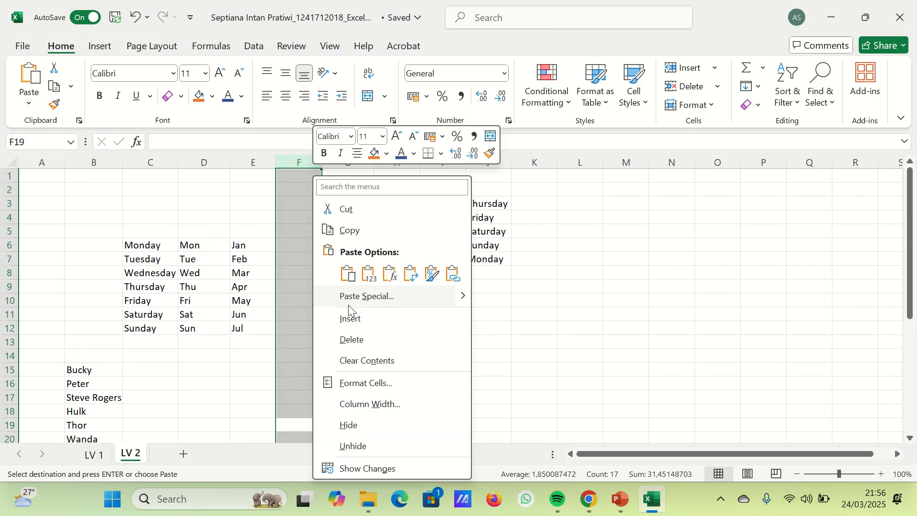
pyautogui.click(351, 339)
pyautogui.scroll(-9, 334, 313)
pyautogui.click(301, 303)
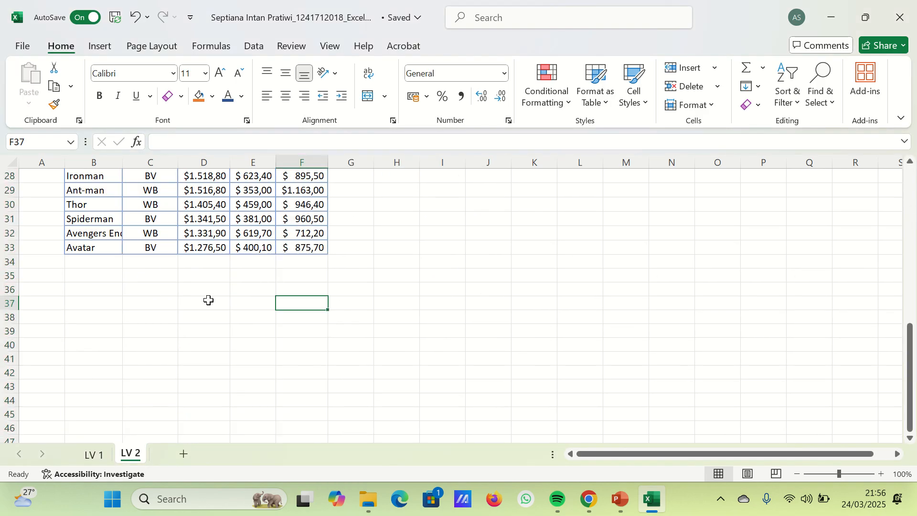
# - Enter the headers Title, Studio and Worldwide in B23:D23 above the copied movie data
pyautogui.scroll(3, 209, 300)
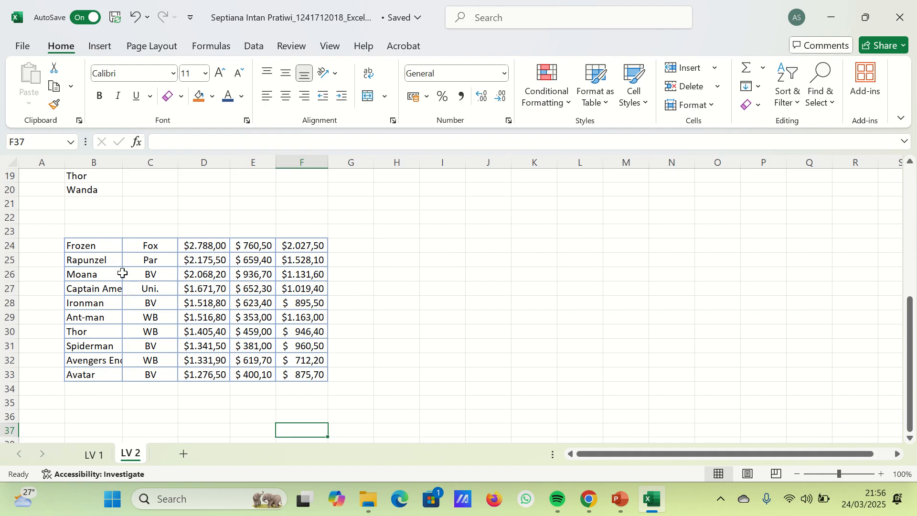
pyautogui.click(74, 232)
pyautogui.write('Tit')
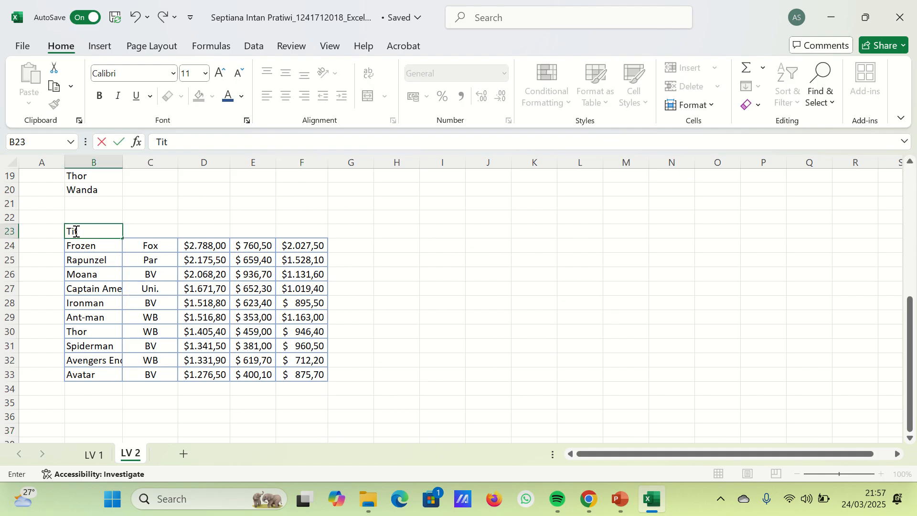
pyautogui.write('le')
pyautogui.press('Tab')
pyautogui.write('Studip')
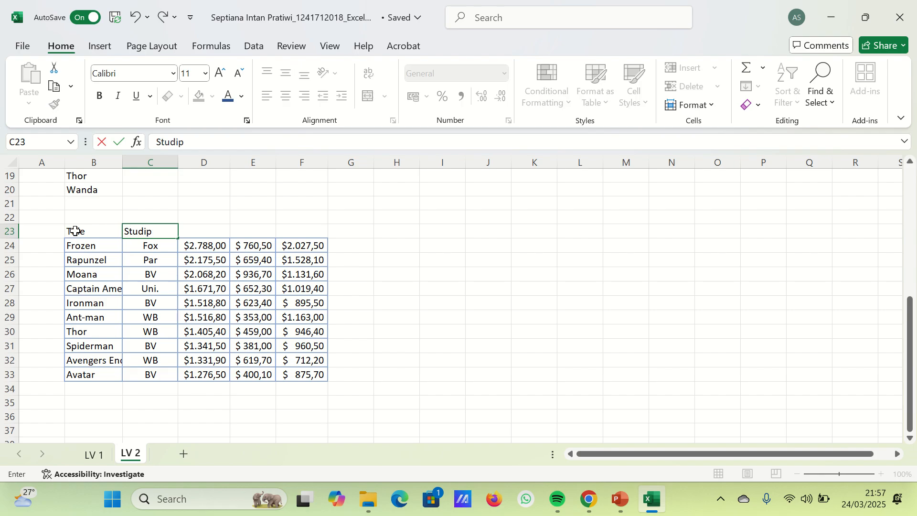
pyautogui.press('BackSpace')
pyautogui.write('o')
pyautogui.press('Tab')
pyautogui.write('Wor')
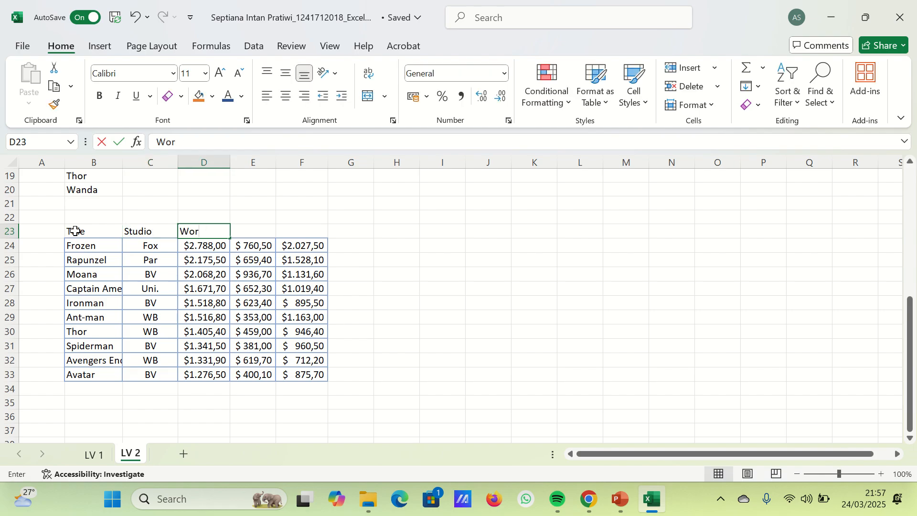
pyautogui.write('ldwide')
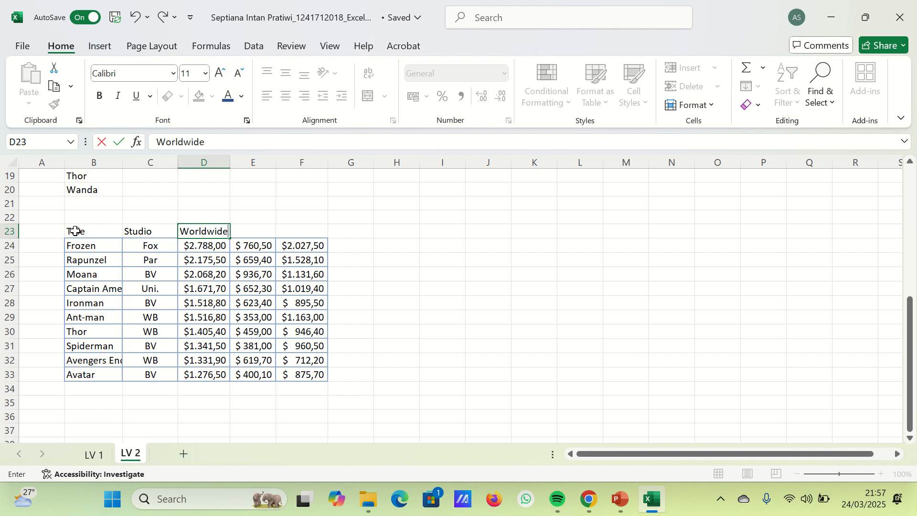
pyautogui.press('Tab')
# - Enter the headers Domestic and Oveseas in E23 and F23
pyautogui.write('D')
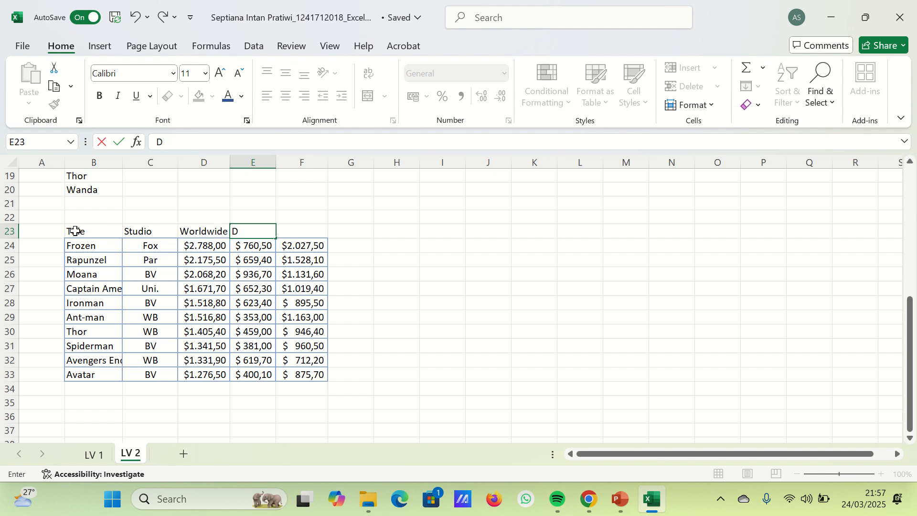
pyautogui.write('omestic')
pyautogui.press('Tab')
pyautogui.write("Oveseas'")
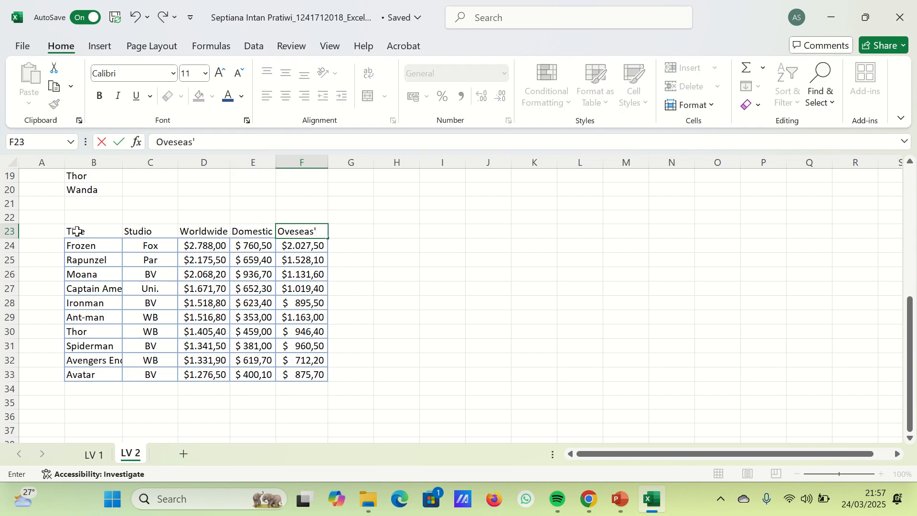
pyautogui.press('BackSpace')
pyautogui.press('Return')
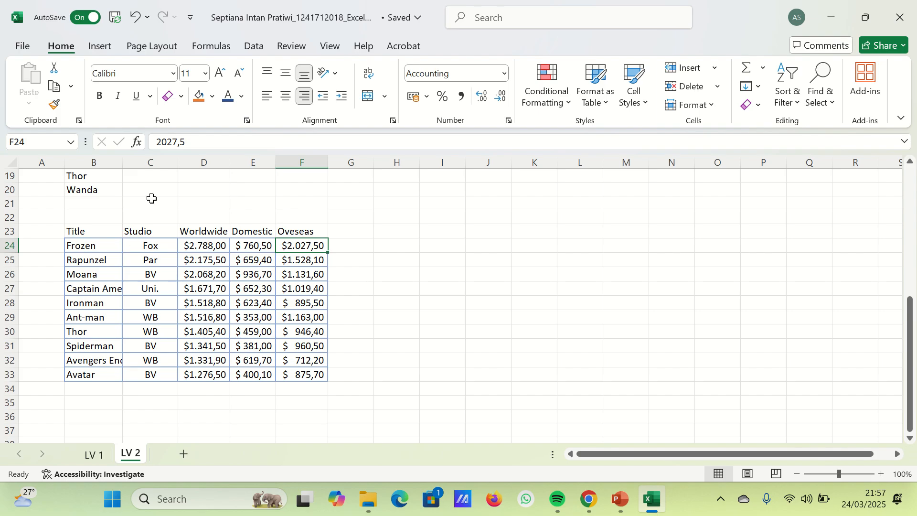
# - Widen column B to fit the full titles, and sort the movie rows by title from A to Z with the selection expanded
pyautogui.moveTo(122, 163); pyautogui.dragTo(173, 210)
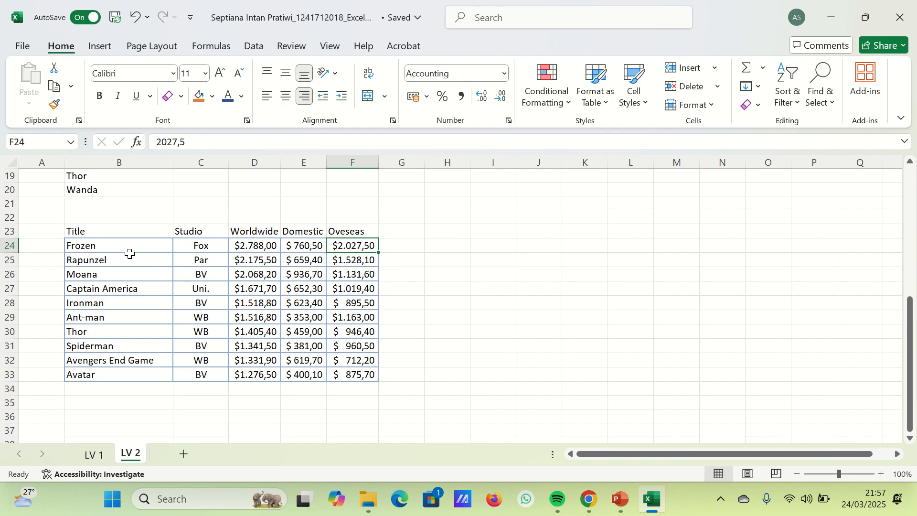
pyautogui.moveTo(130, 254); pyautogui.dragTo(120, 378)
pyautogui.click(789, 91)
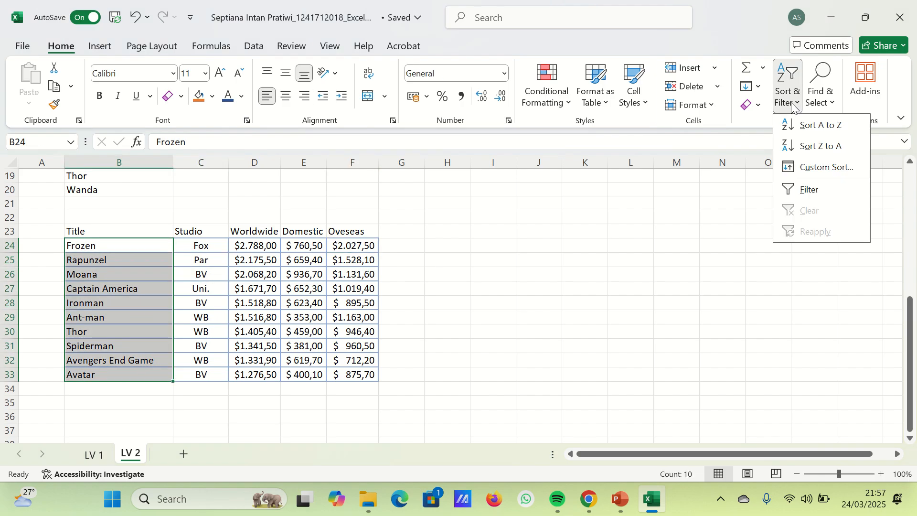
pyautogui.click(812, 128)
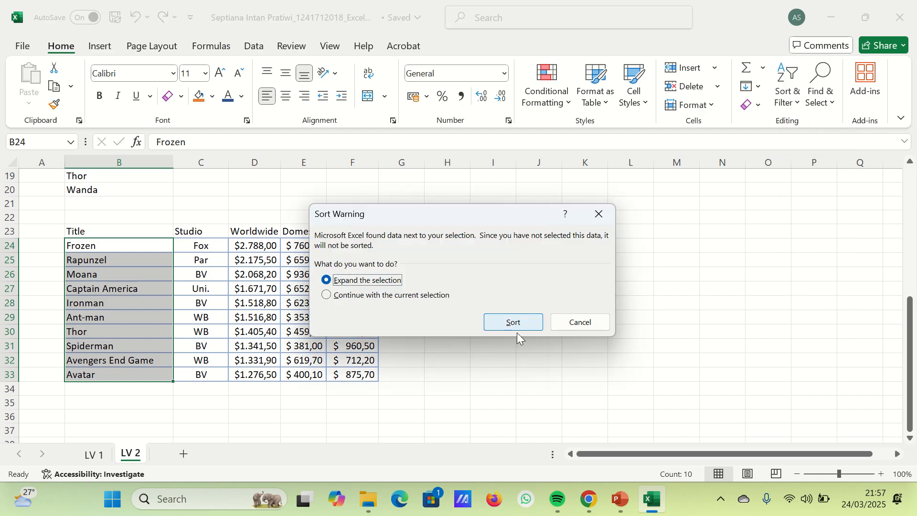
pyautogui.click(517, 322)
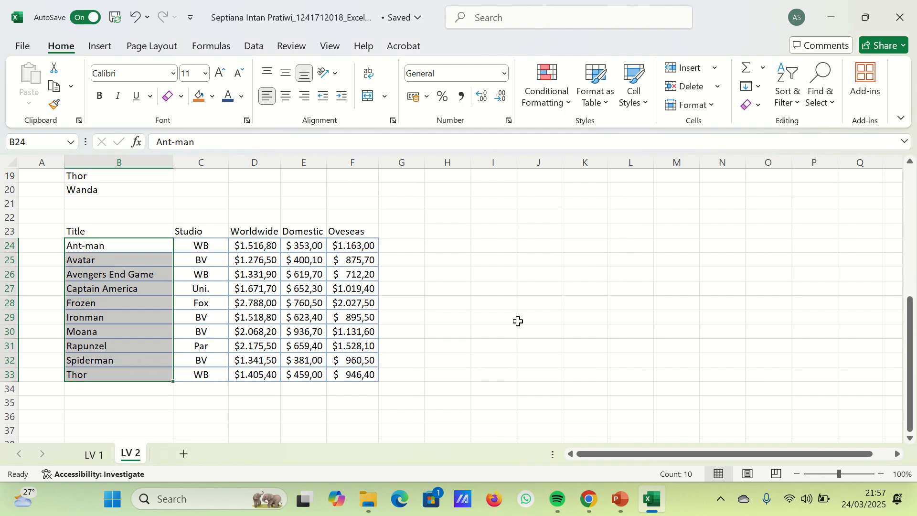
# - Undo the A to Z sort of the movie rows and redo it
pyautogui.hotkey('ctrl', 'z')
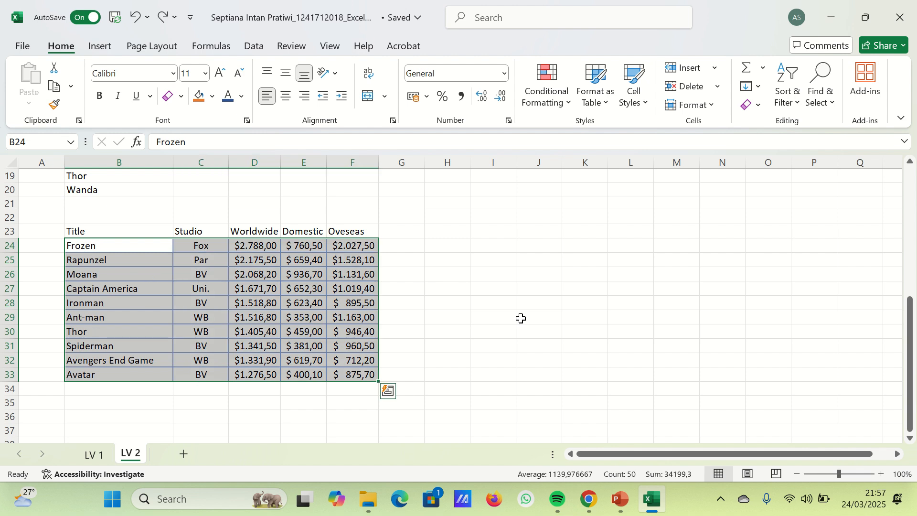
pyautogui.hotkey('ctrl', 'y')
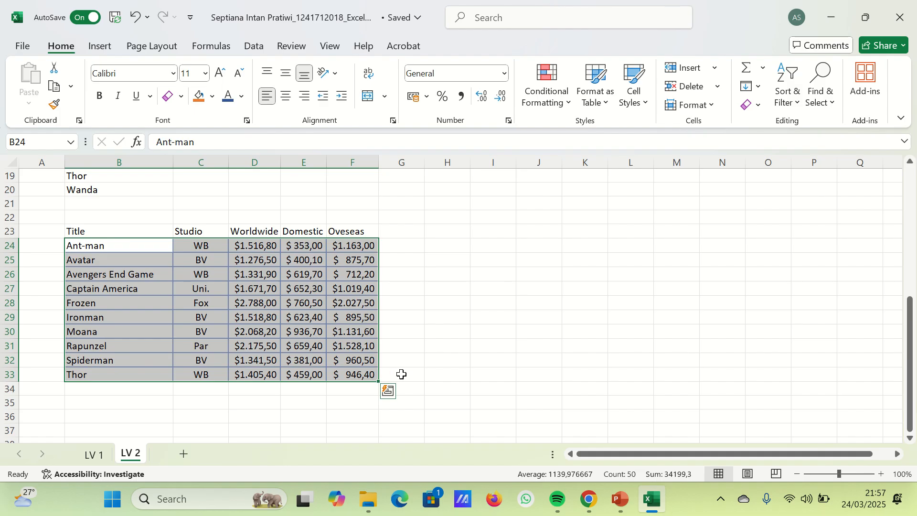
# - Custom sort the movie rows in B24:F33 by Worldwide cell values from largest to smallest
pyautogui.click(782, 104)
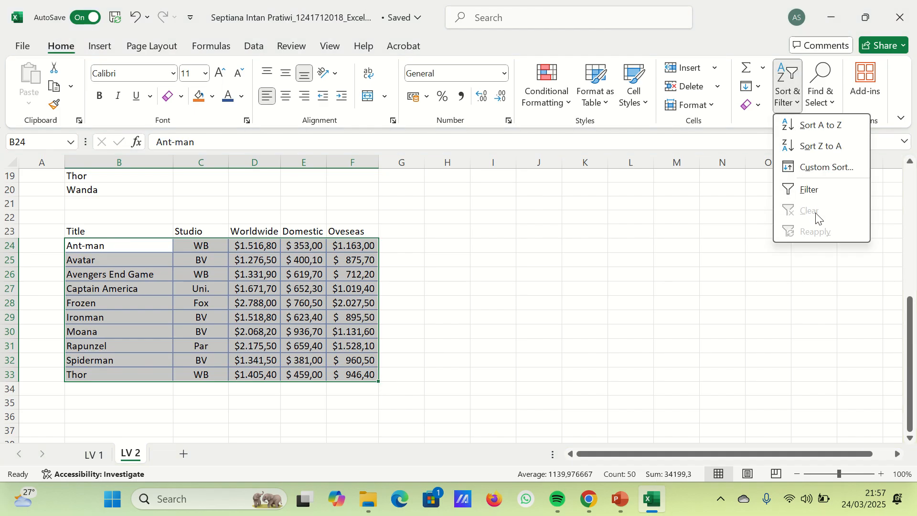
pyautogui.click(829, 172)
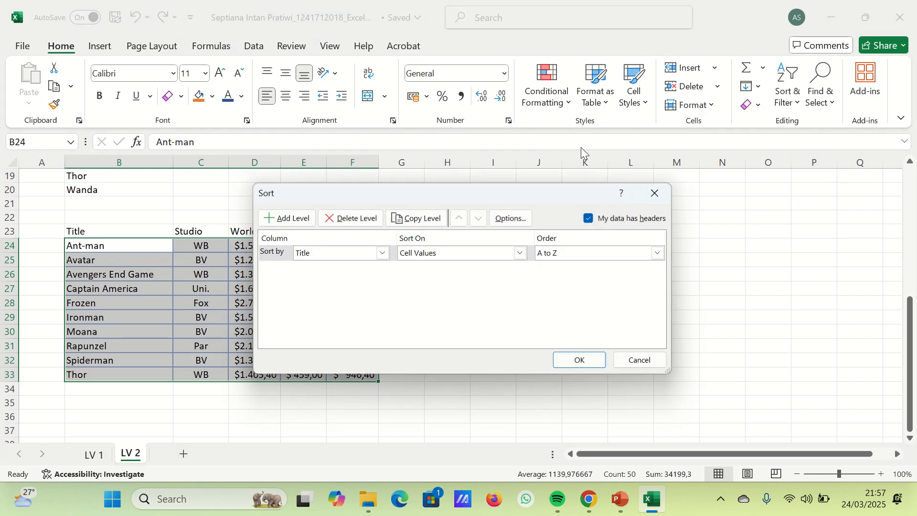
pyautogui.click(384, 254)
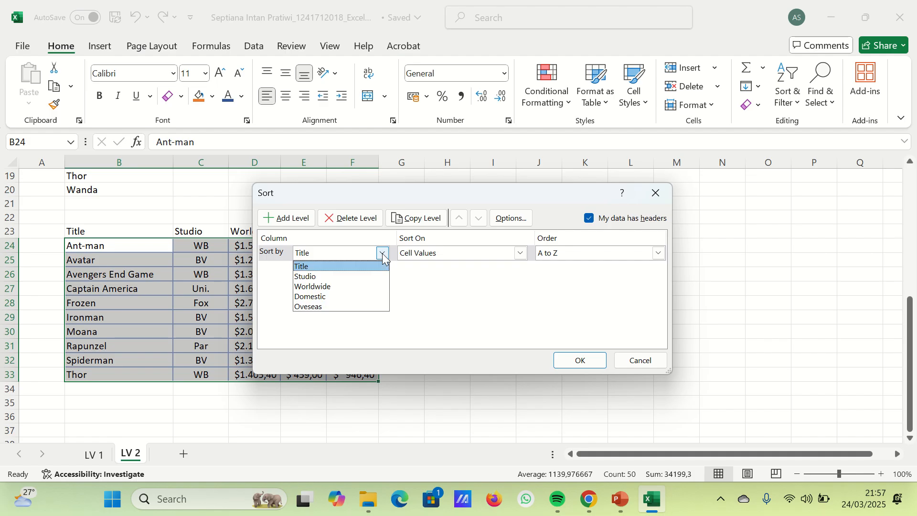
pyautogui.click(387, 286)
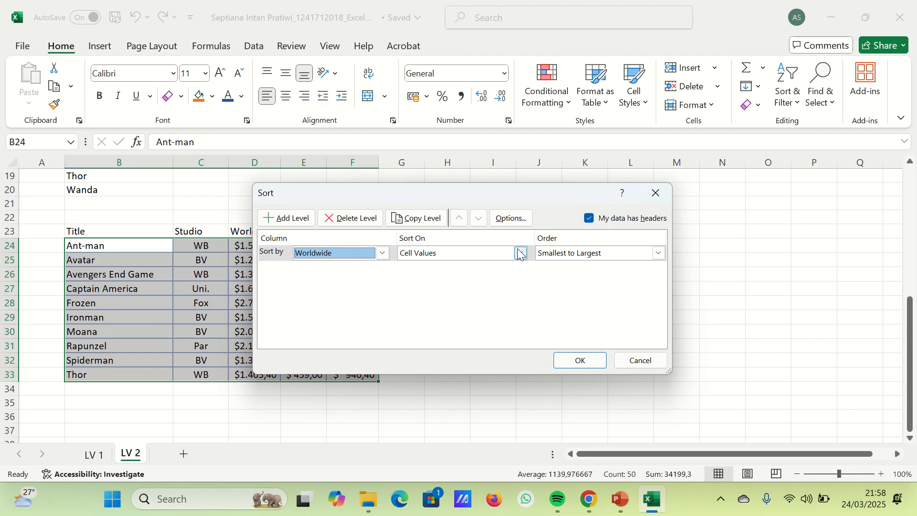
pyautogui.click(658, 253)
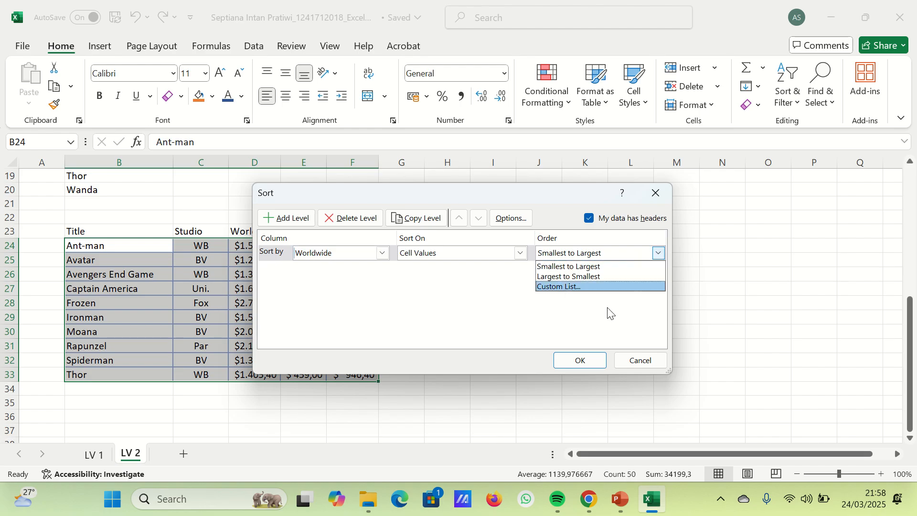
pyautogui.click(573, 271)
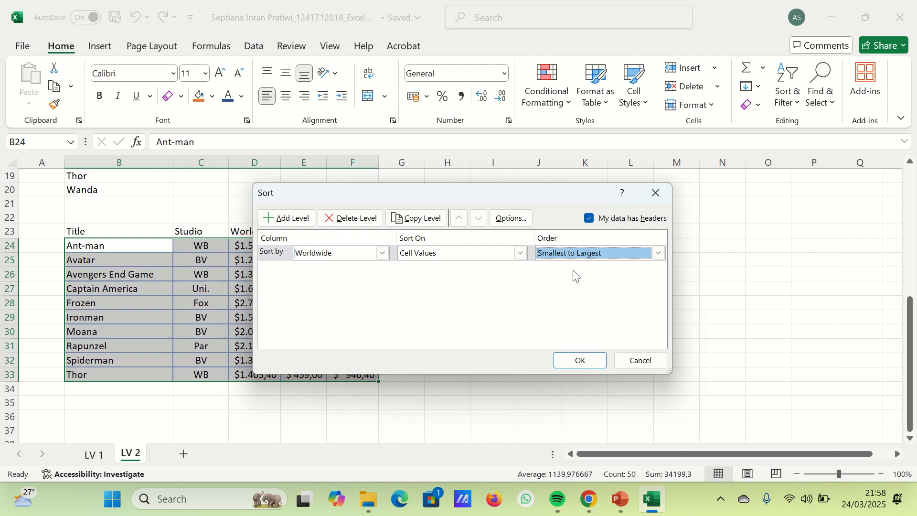
pyautogui.click(659, 253)
pyautogui.click(588, 278)
pyautogui.click(581, 359)
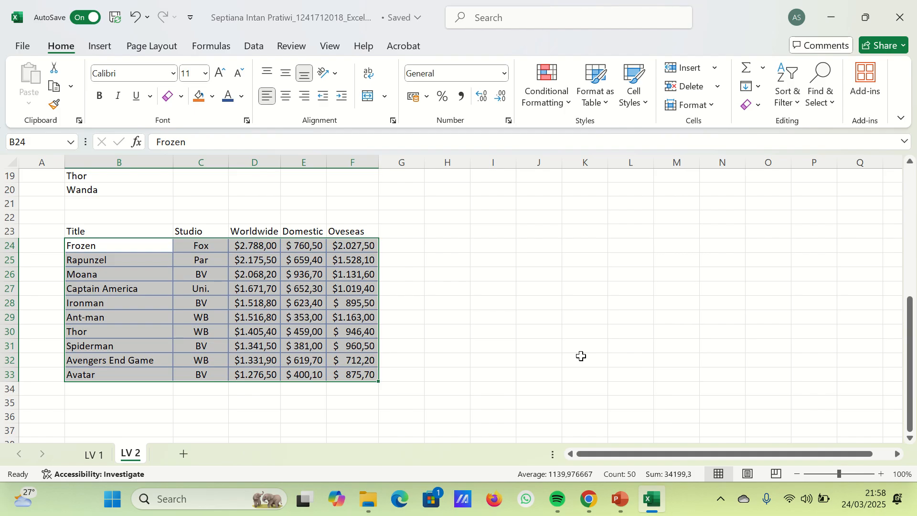
# - Undo and redo the Worldwide sort twice to compare the row order before and after sorting
pyautogui.hotkey('ctrl', 'z')
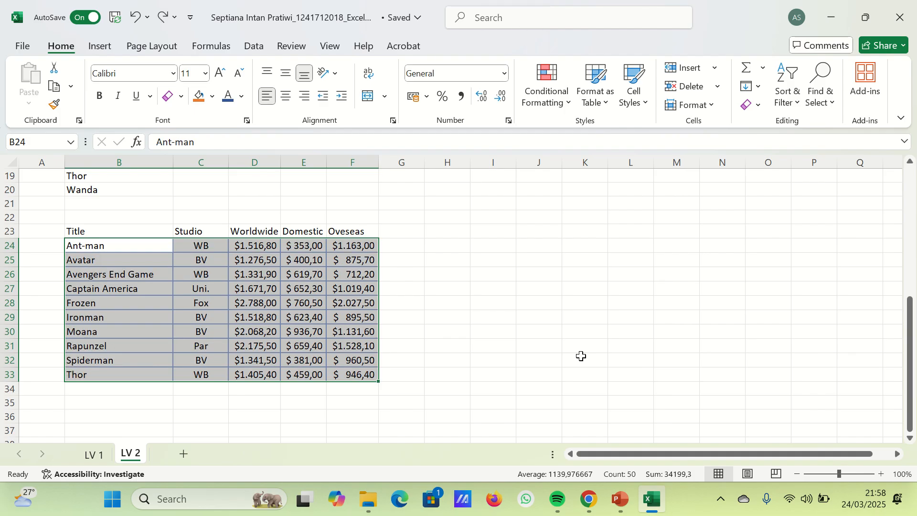
pyautogui.hotkey('ctrl', 'y')
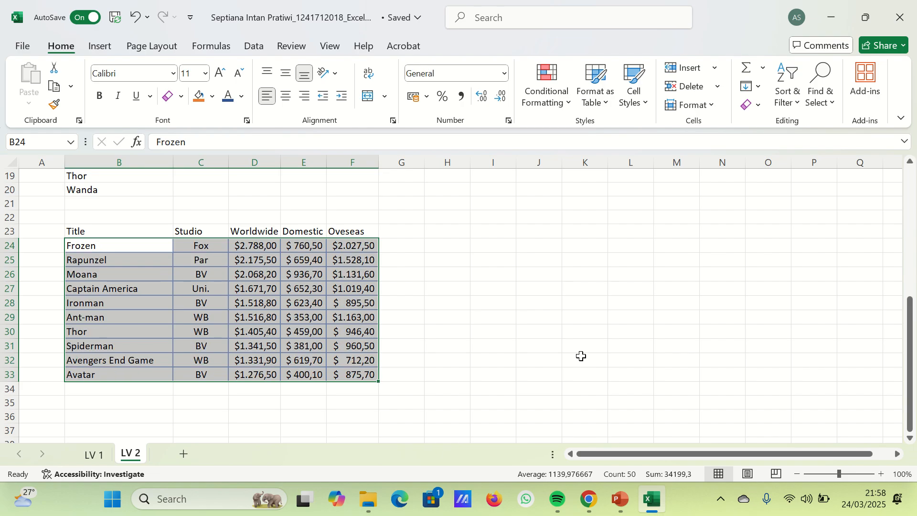
pyautogui.hotkey('ctrl', 'z')
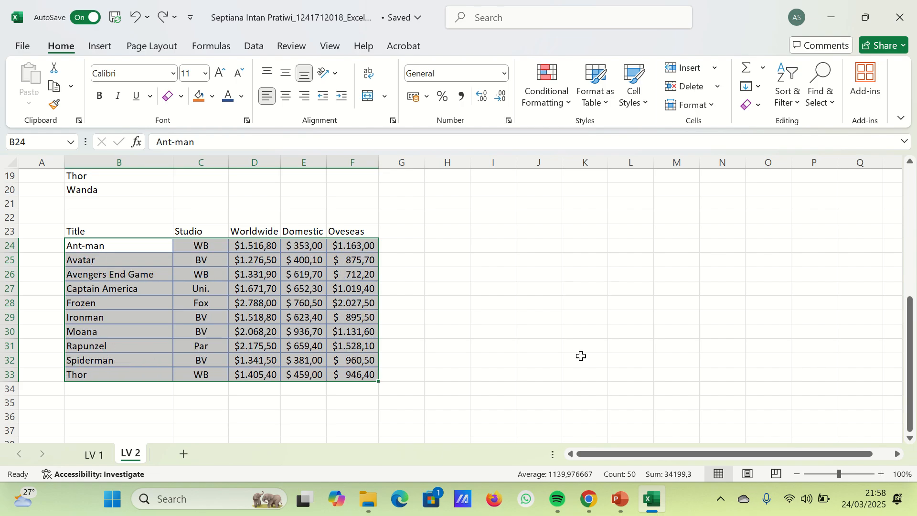
pyautogui.hotkey('ctrl', 'y')
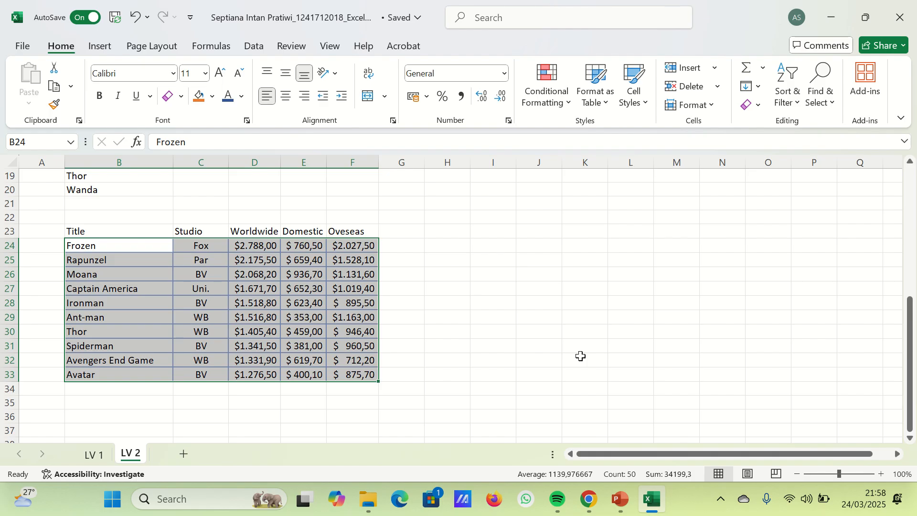
# - Add a second sort level by Domestic cell values, largest to smallest, below the Worldwide level and apply the sort
pyautogui.click(786, 98)
pyautogui.click(811, 168)
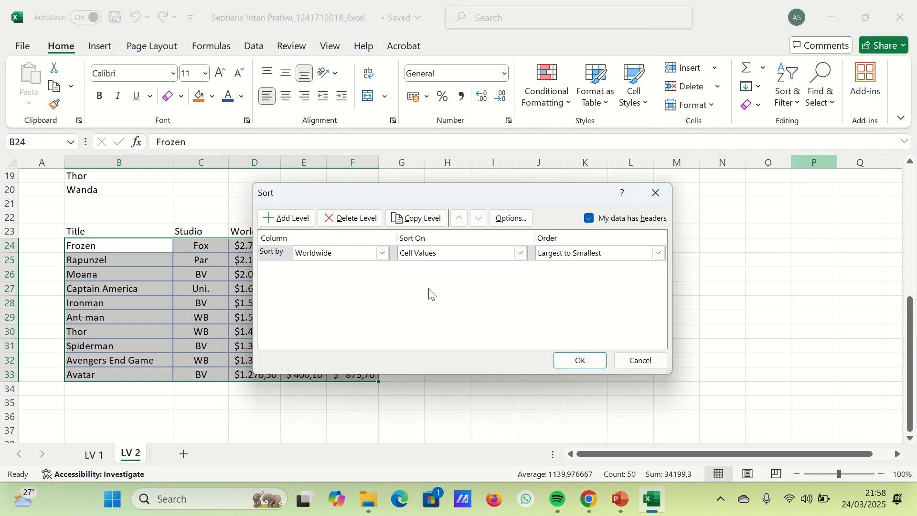
pyautogui.click(282, 222)
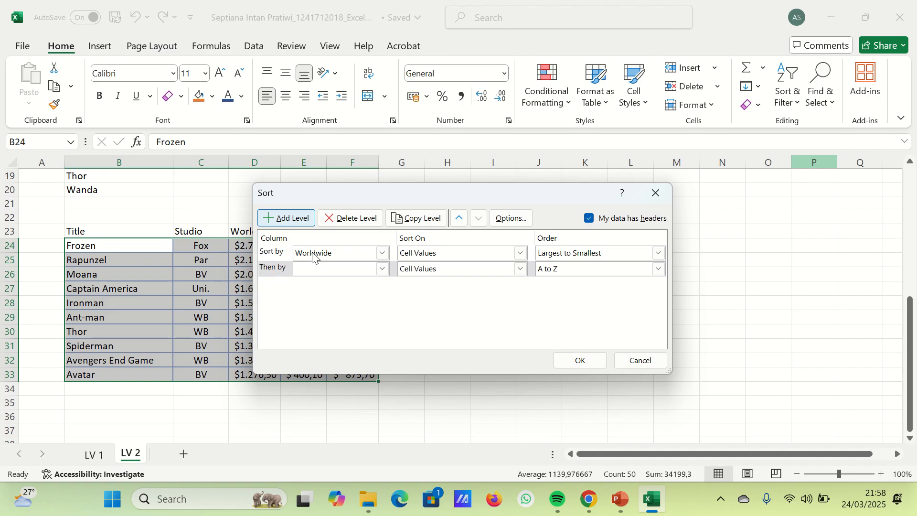
pyautogui.click(382, 269)
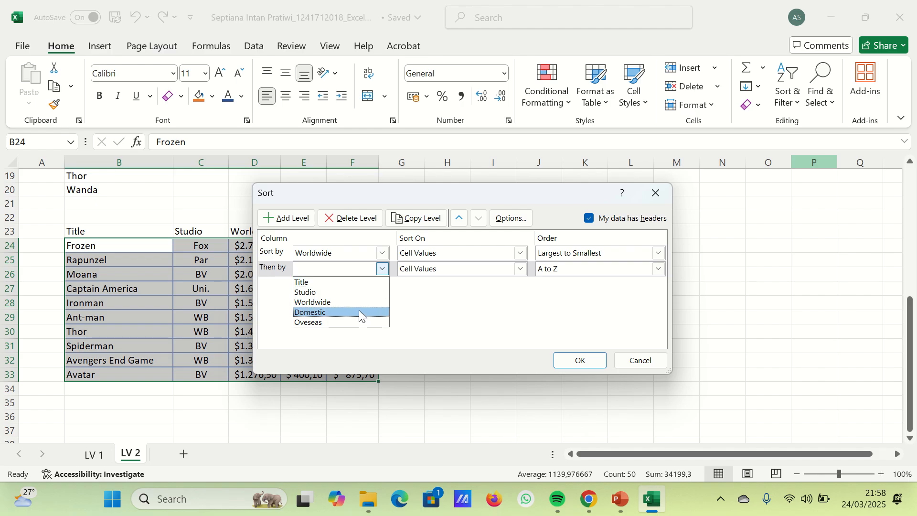
pyautogui.click(359, 313)
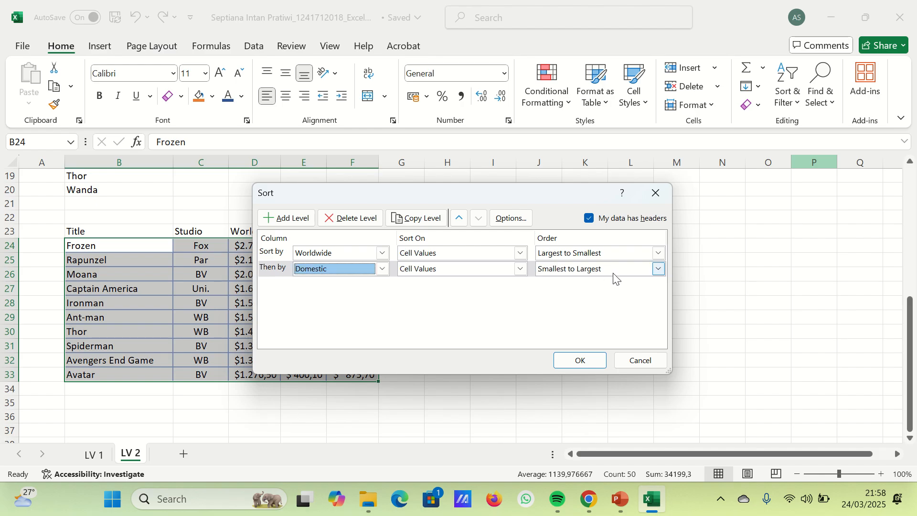
pyautogui.click(658, 268)
pyautogui.click(601, 293)
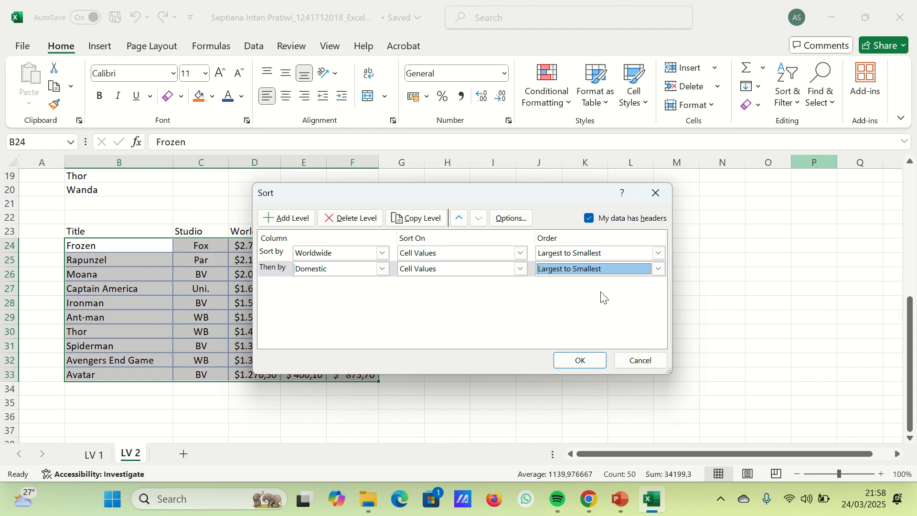
pyautogui.click(566, 362)
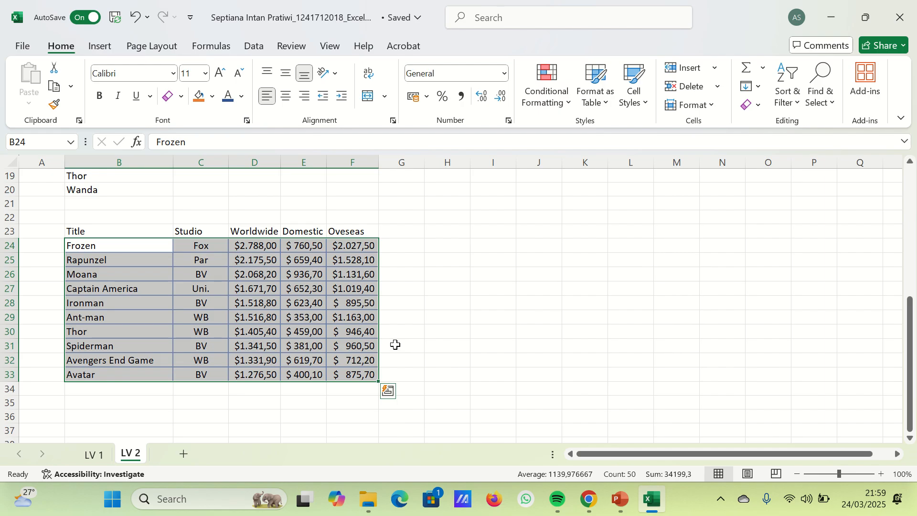
# - Undo the two-level sort of the movie rows and redo it
pyautogui.click(432, 328)
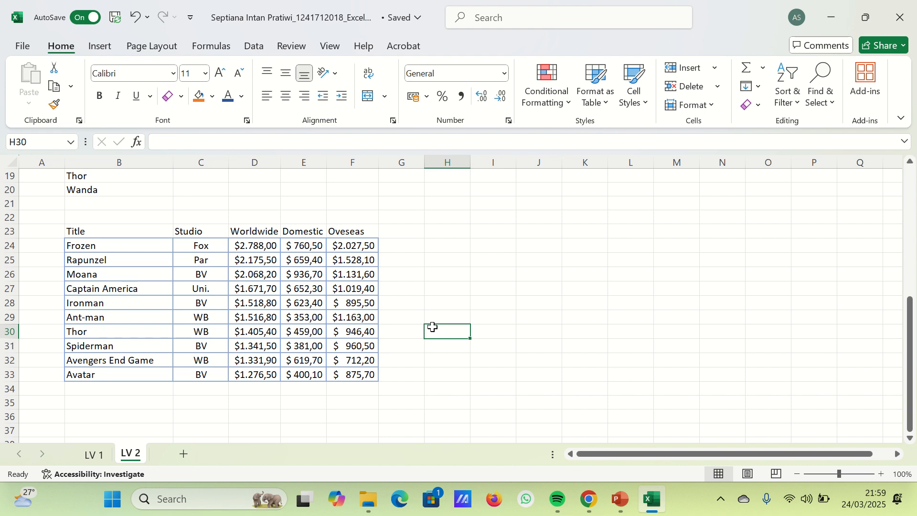
pyautogui.scroll(-1, 432, 327)
pyautogui.scroll(1, 395, 311)
pyautogui.hotkey('ctrl', 'z')
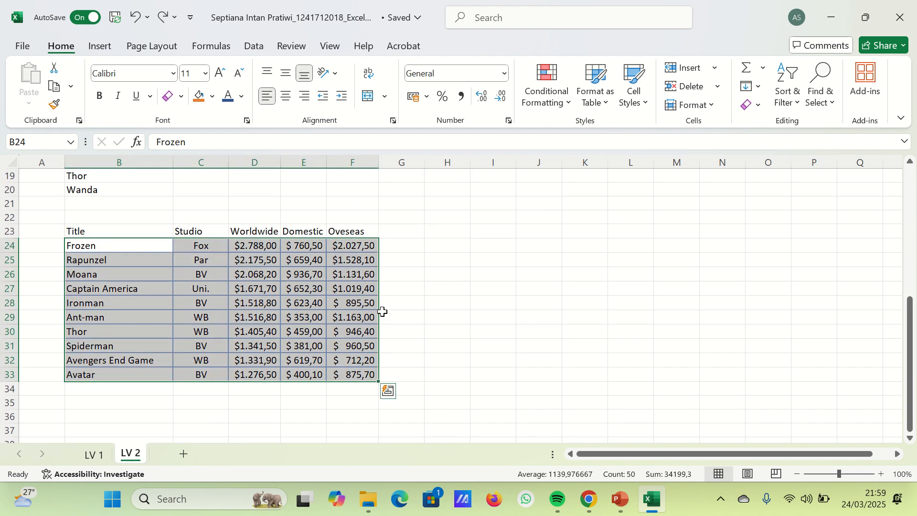
pyautogui.hotkey('ctrl', 'y')
# - Insert an empty row 24 below the movie table headers and turn on filtering for B24:F24
pyautogui.click(9, 245)
pyautogui.rightClick(8, 245)
pyautogui.click(60, 319)
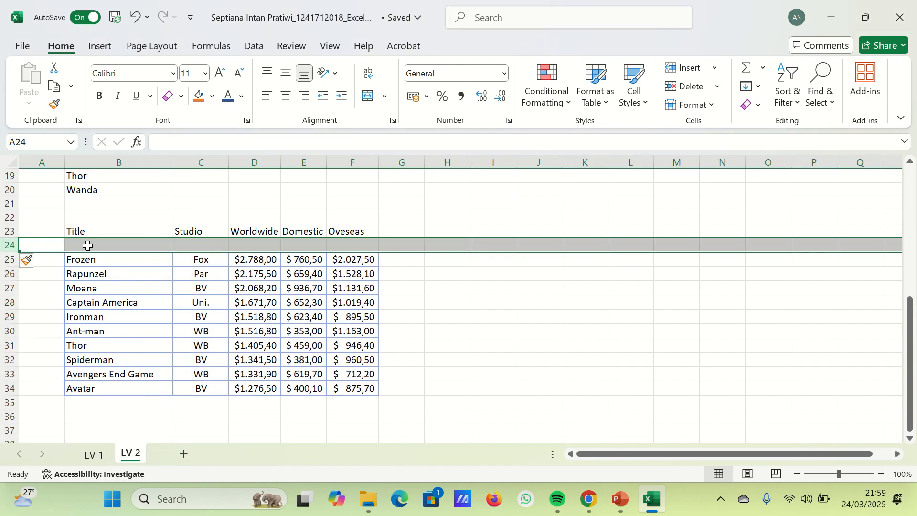
pyautogui.moveTo(86, 246); pyautogui.dragTo(356, 246)
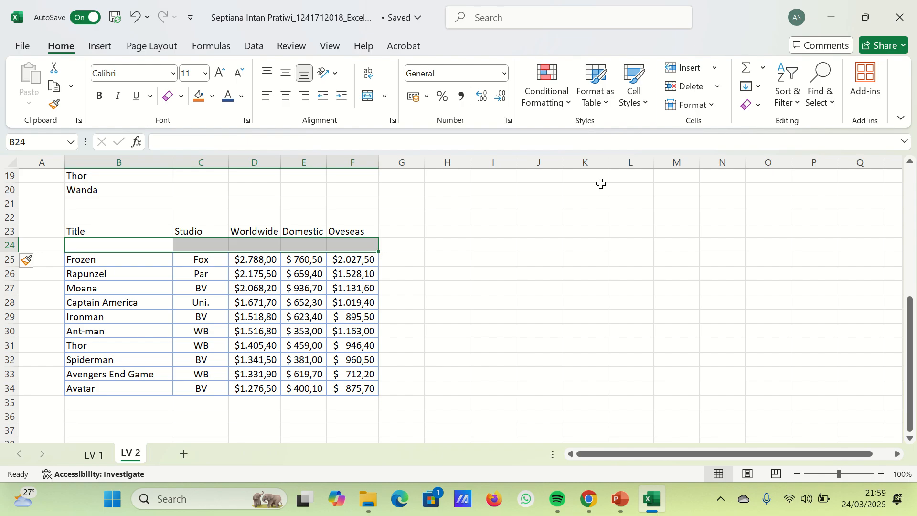
pyautogui.click(788, 91)
pyautogui.click(815, 191)
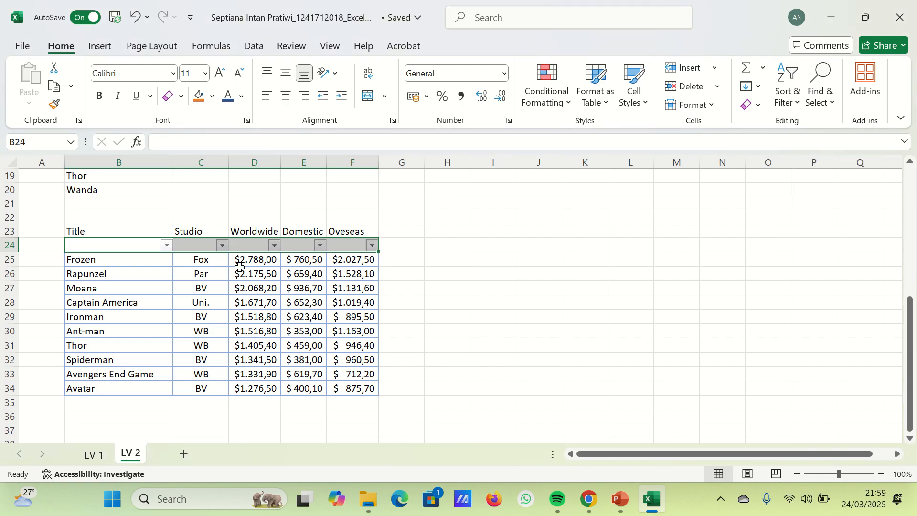
# - Filter the title column to show only Captain America
pyautogui.click(193, 300)
pyautogui.click(166, 246)
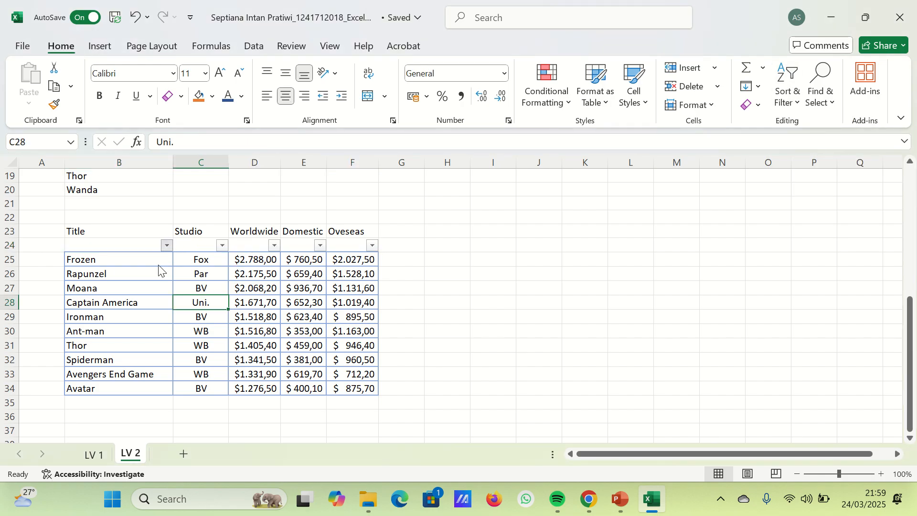
pyautogui.click(210, 327)
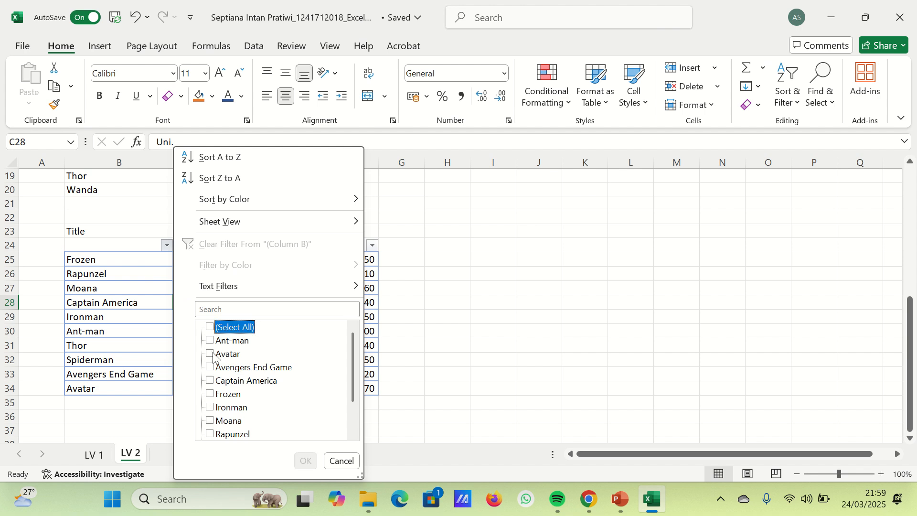
pyautogui.click(210, 381)
pyautogui.click(305, 460)
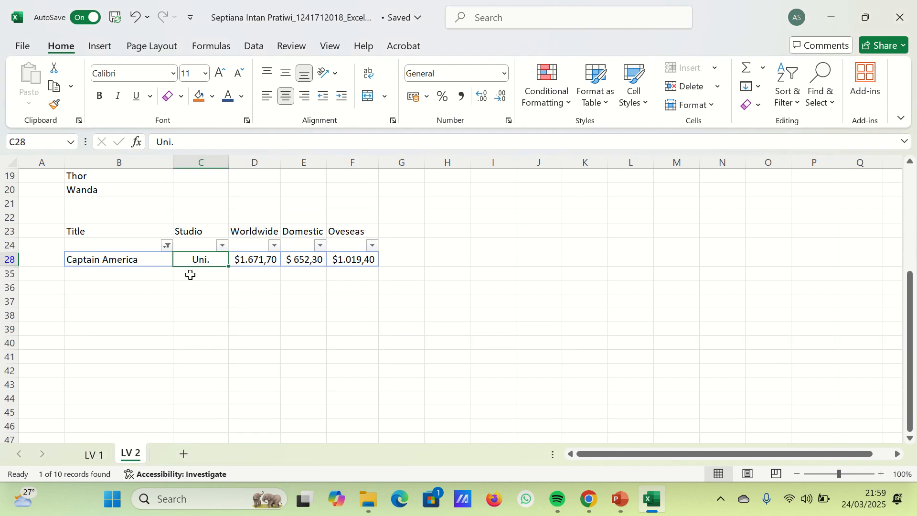
# - Include Avatar in the title filter alongside Captain America
pyautogui.click(166, 246)
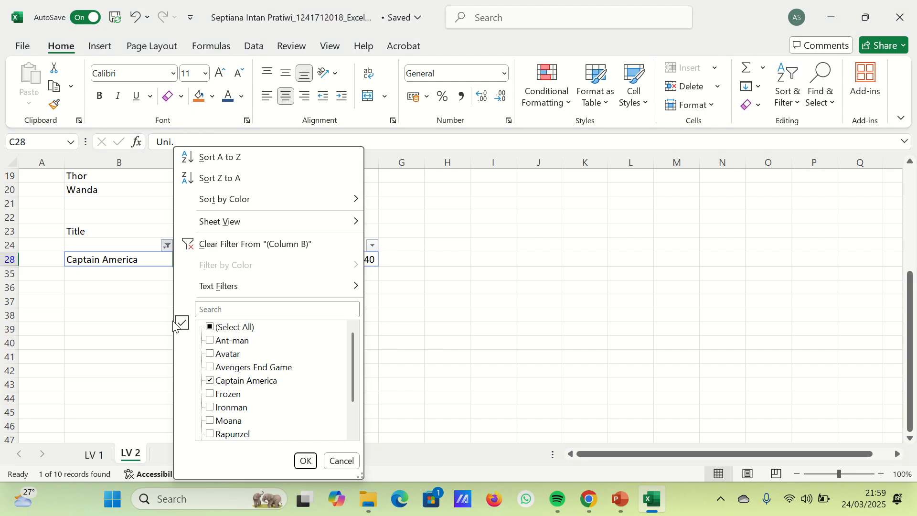
pyautogui.click(210, 354)
pyautogui.click(305, 461)
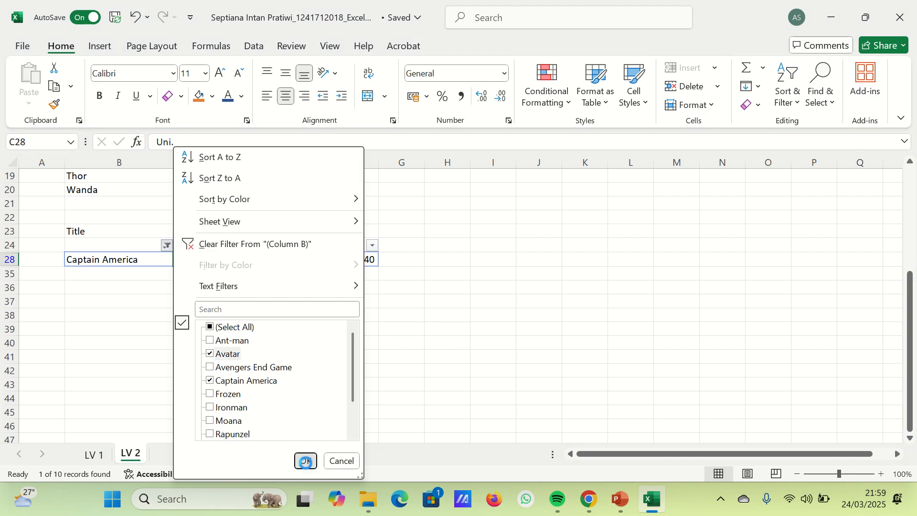
# - Reset the title filter to select all movie titles
pyautogui.click(167, 247)
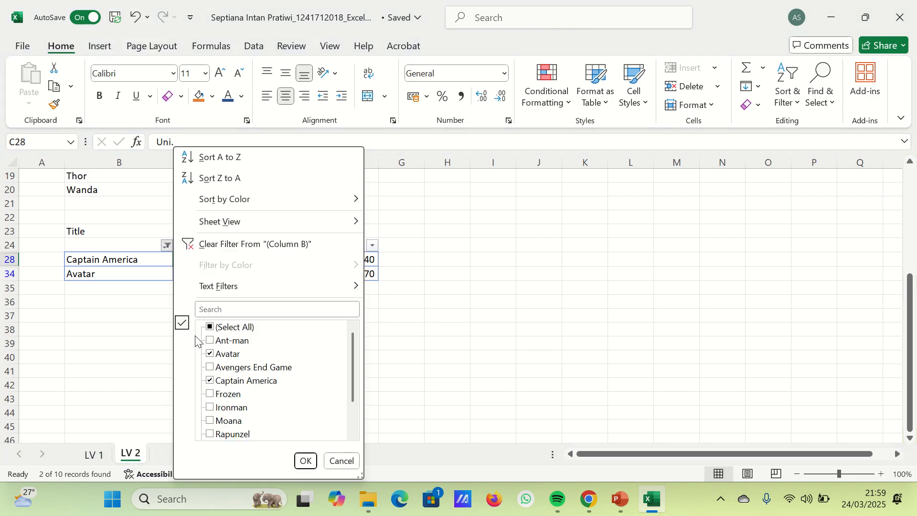
pyautogui.click(210, 327)
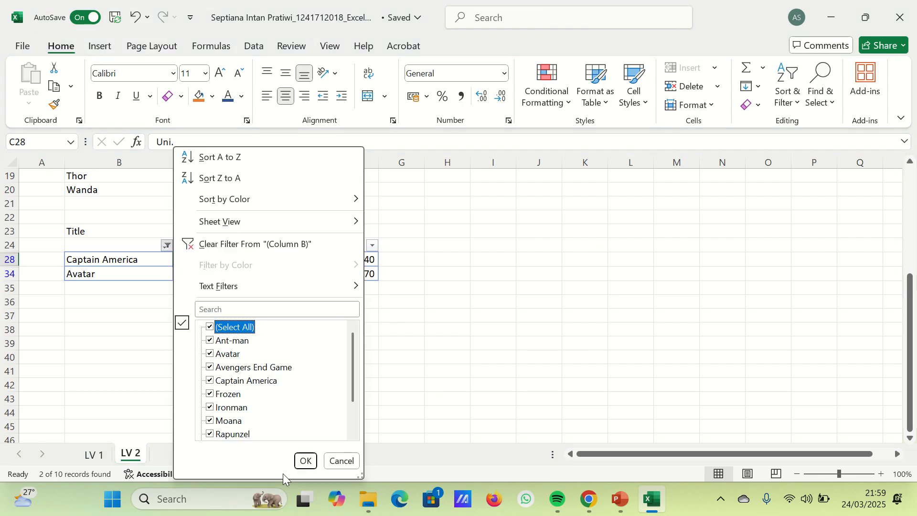
pyautogui.click(305, 461)
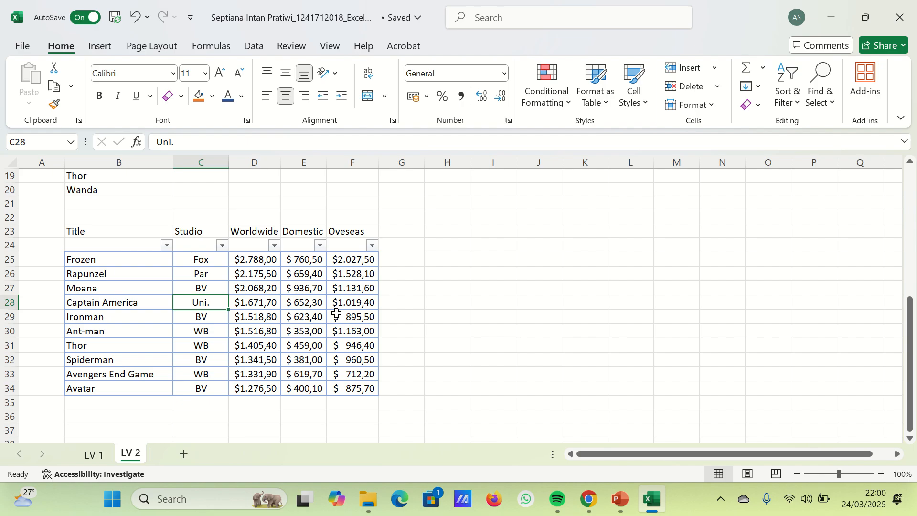
pyautogui.click(798, 111)
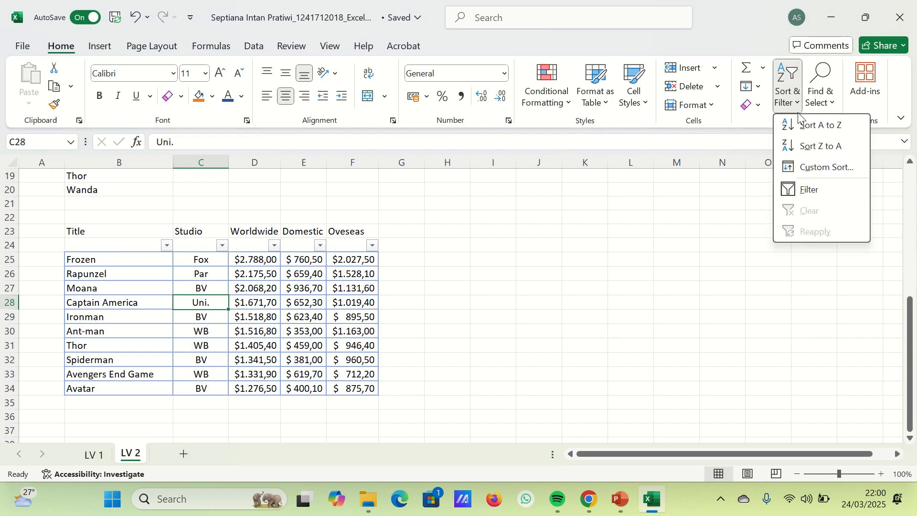
pyautogui.click(220, 244)
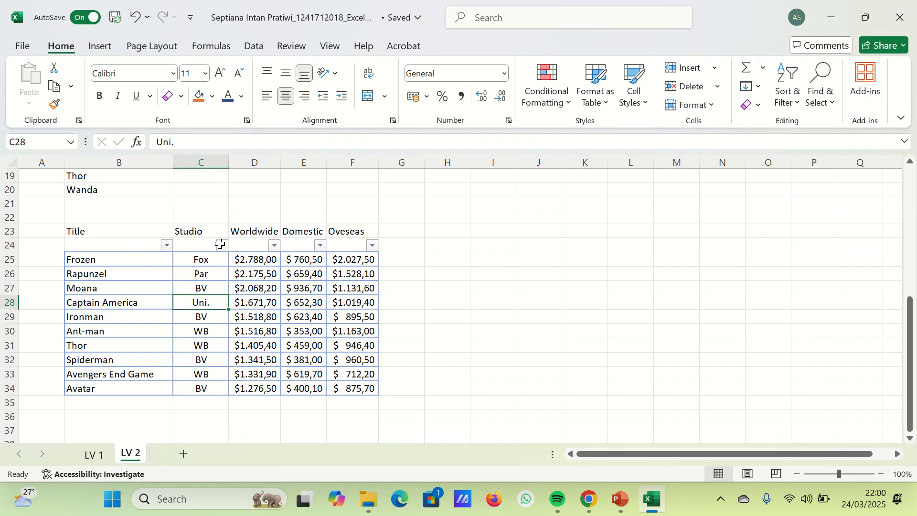
pyautogui.click(119, 245)
pyautogui.click(789, 96)
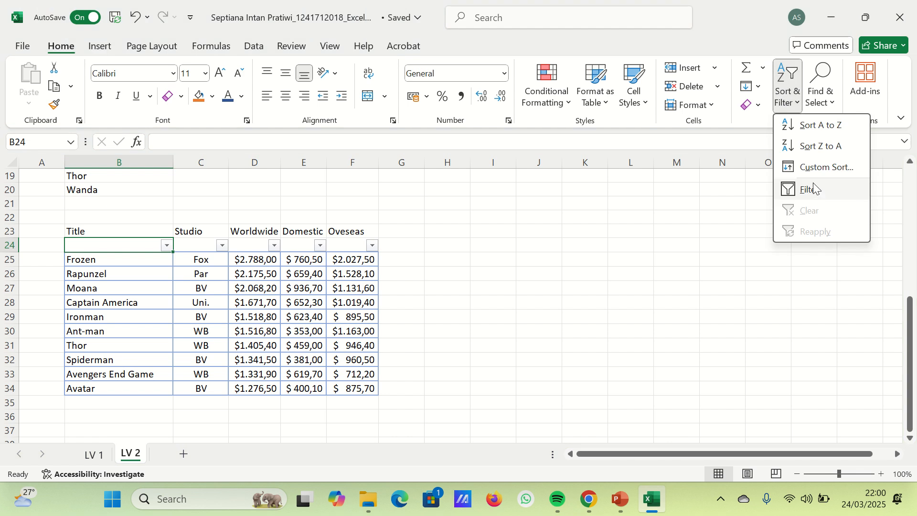
pyautogui.click(111, 241)
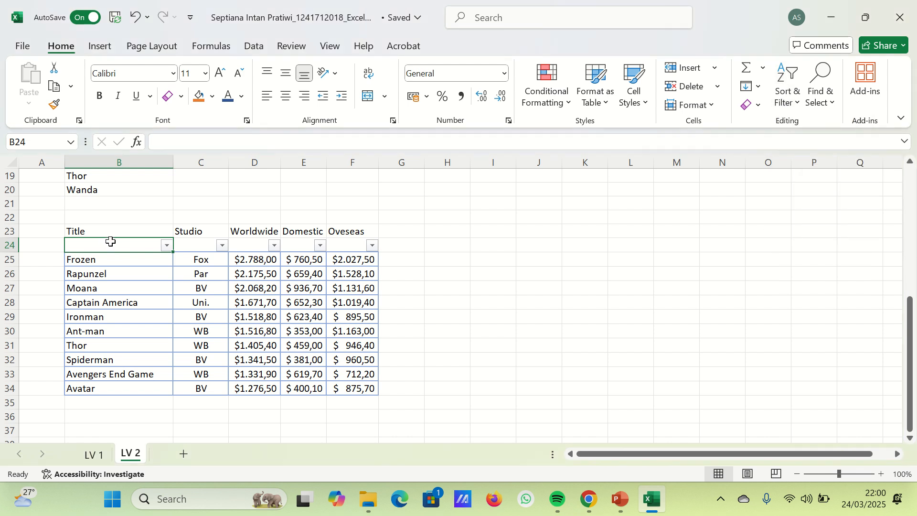
# - Turn off filtering for cells B24:F24 under the movie table headers
pyautogui.moveTo(110, 241); pyautogui.dragTo(356, 245)
pyautogui.click(789, 96)
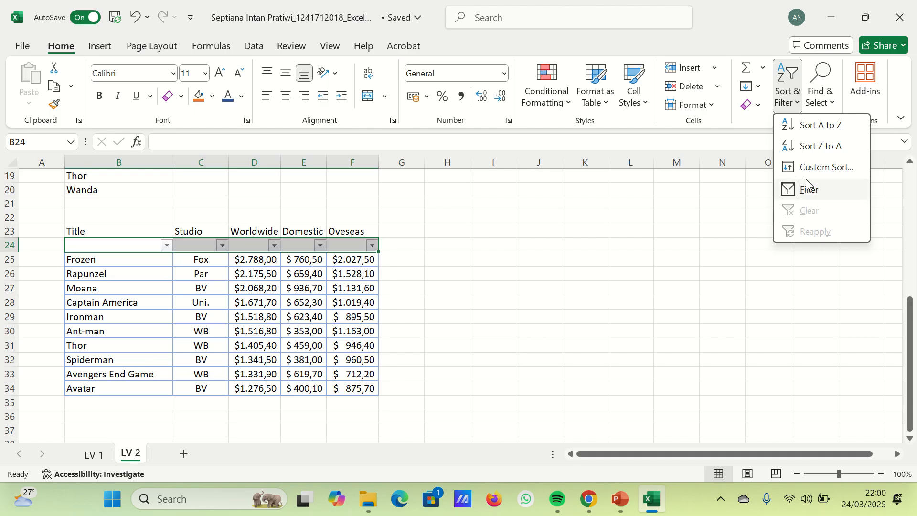
pyautogui.click(807, 186)
pyautogui.click(451, 232)
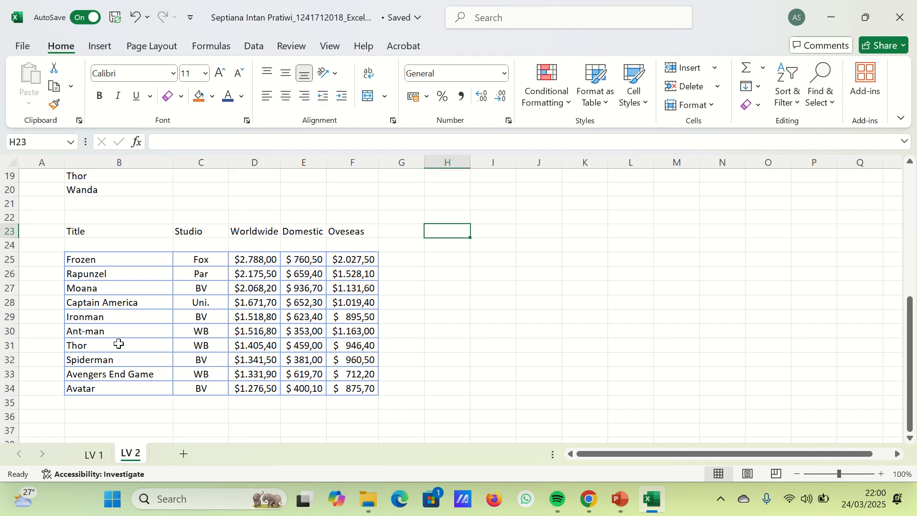
pyautogui.moveTo(244, 268); pyautogui.dragTo(258, 389)
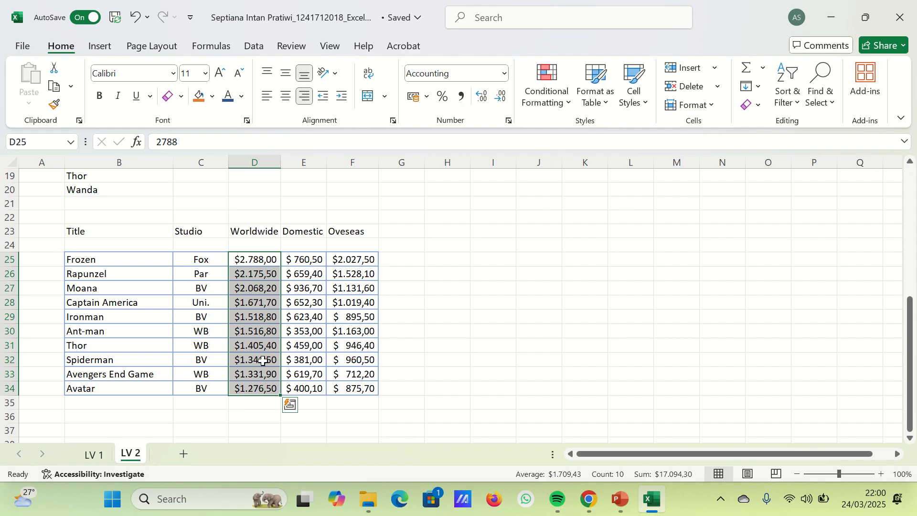
pyautogui.rightClick(260, 388)
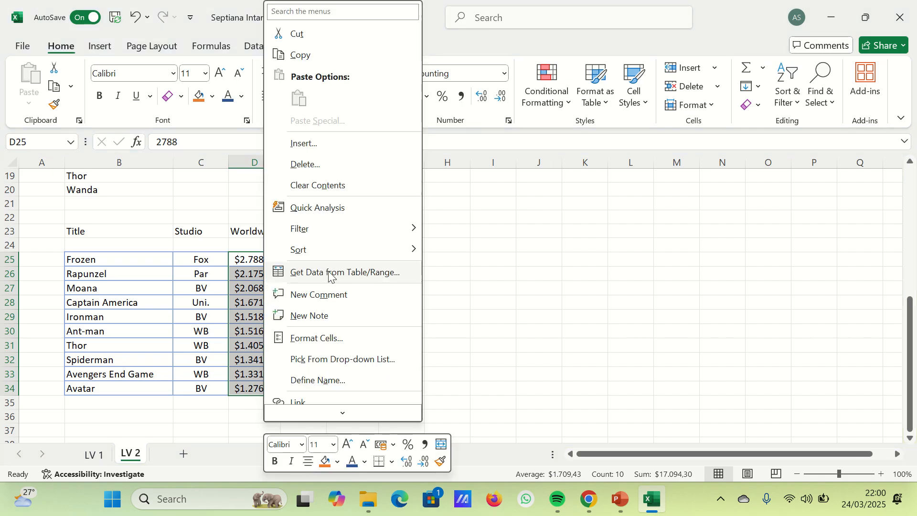
pyautogui.press('Escape')
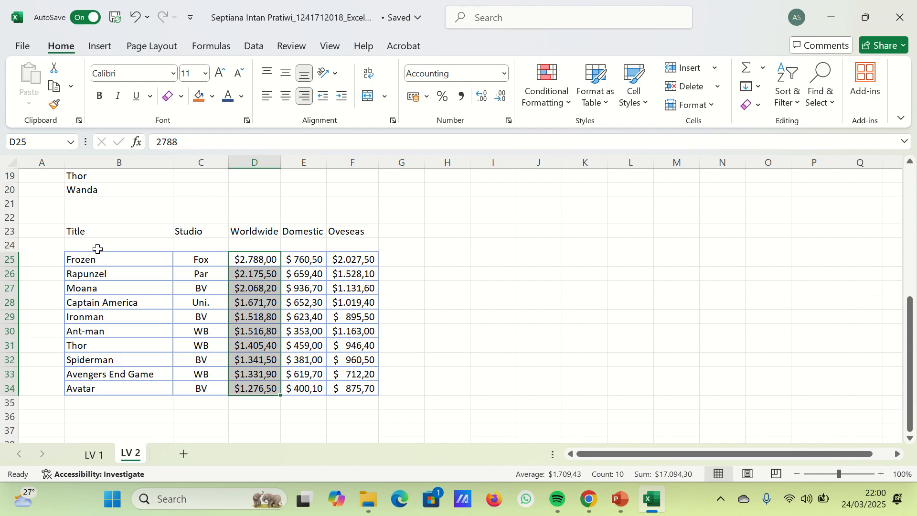
# - Turn on filtering for B24:F24 and filter the Worldwide column to show only above-average values
pyautogui.moveTo(97, 247); pyautogui.dragTo(370, 245)
pyautogui.click(788, 94)
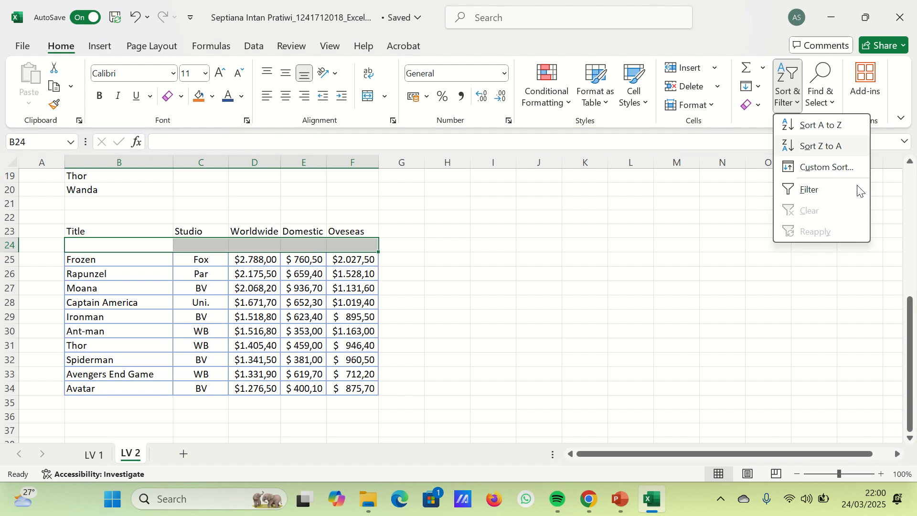
pyautogui.click(856, 189)
pyautogui.click(273, 246)
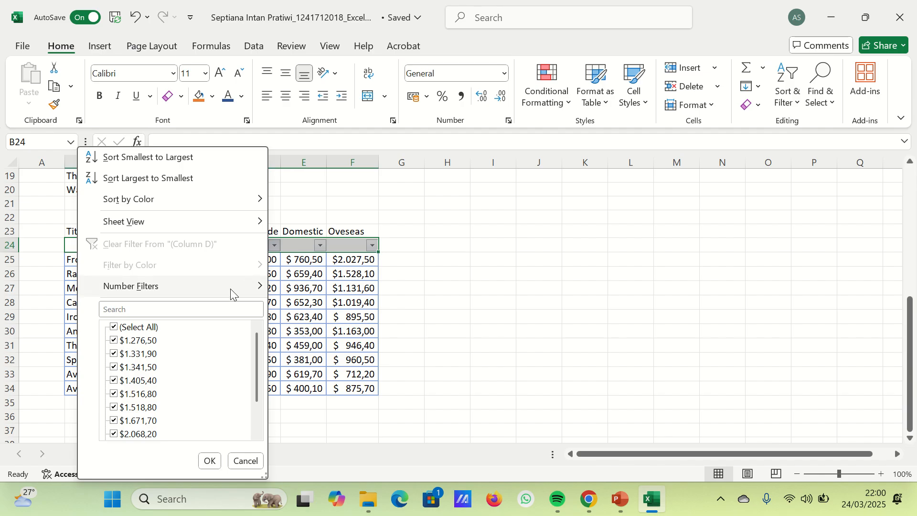
pyautogui.moveTo(232, 293)
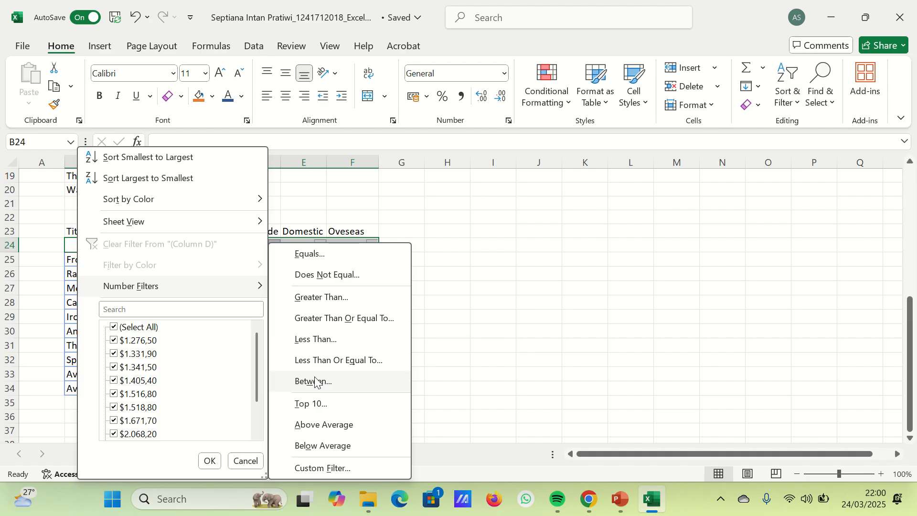
pyautogui.click(326, 425)
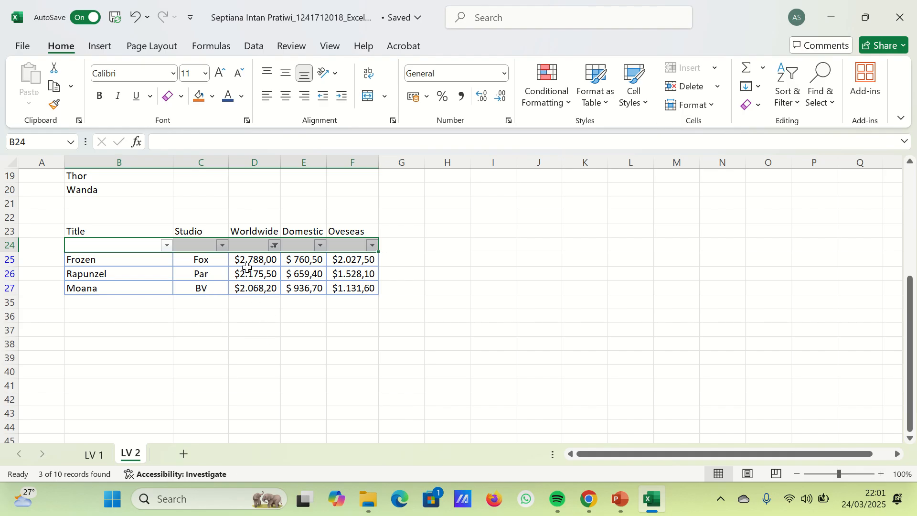
# - Clear the above-average number filter from the Worldwide column so every movie row is included
pyautogui.click(275, 245)
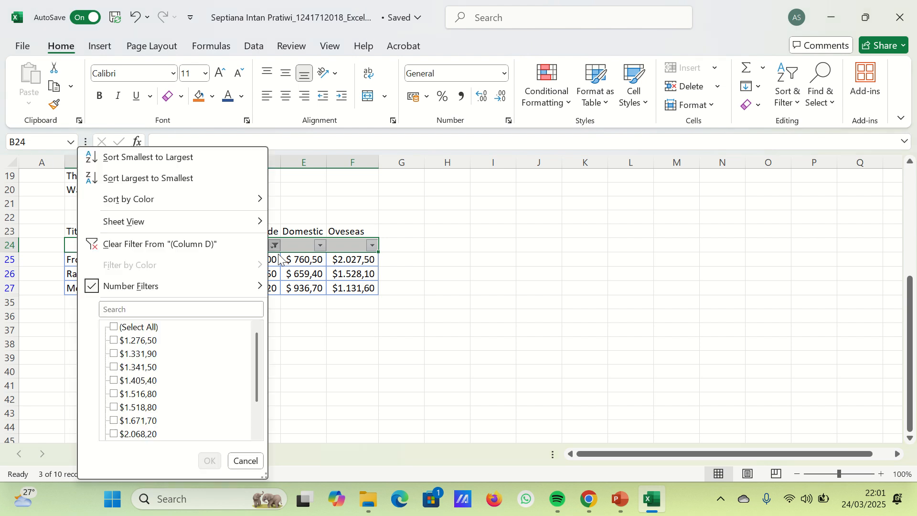
pyautogui.moveTo(100, 287)
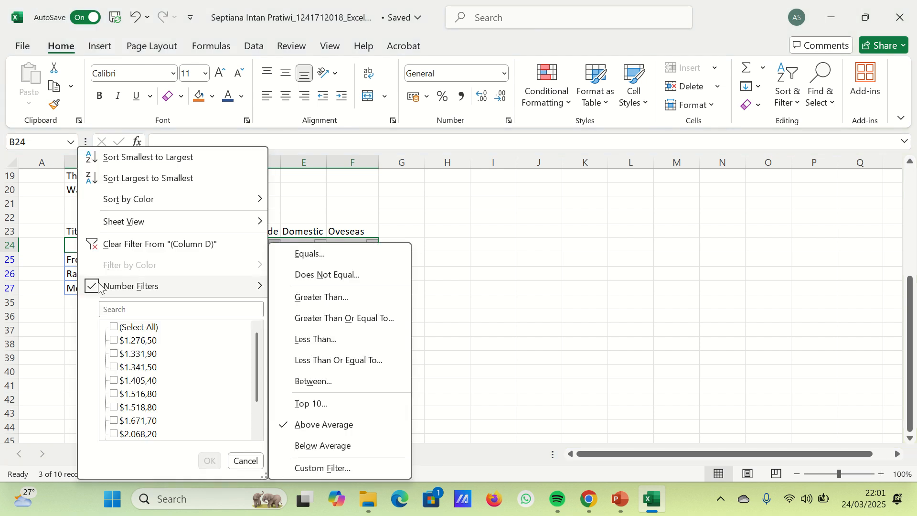
pyautogui.click(136, 245)
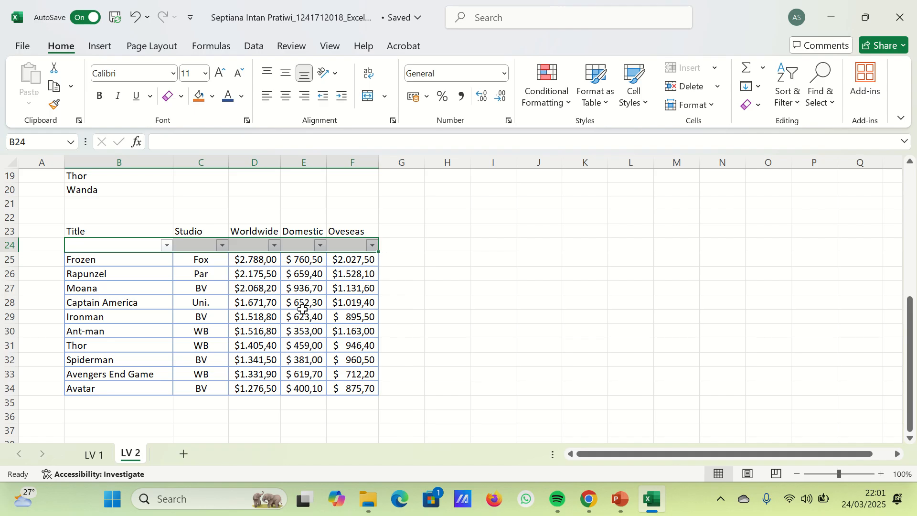
pyautogui.click(334, 304)
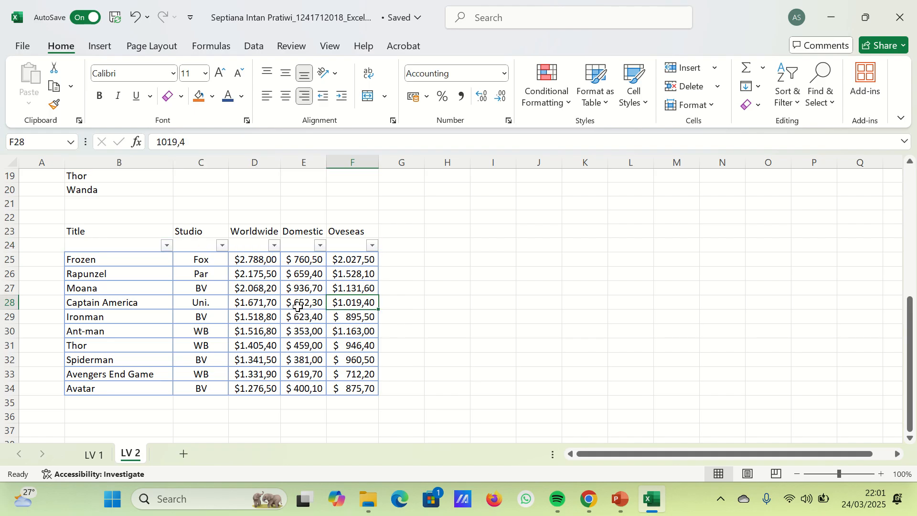
# - Apply a custom number filter to the Worldwide column for values greater than 2000 and less than 2500
pyautogui.click(275, 245)
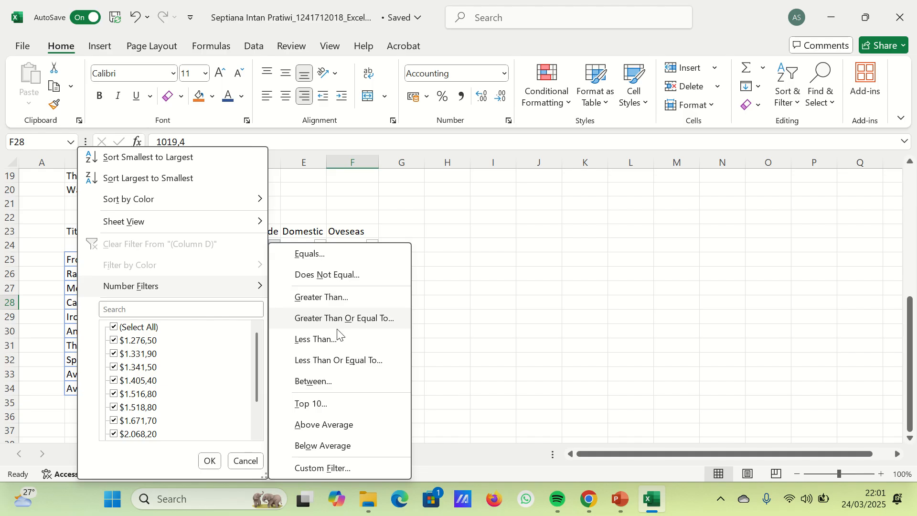
pyautogui.click(336, 451)
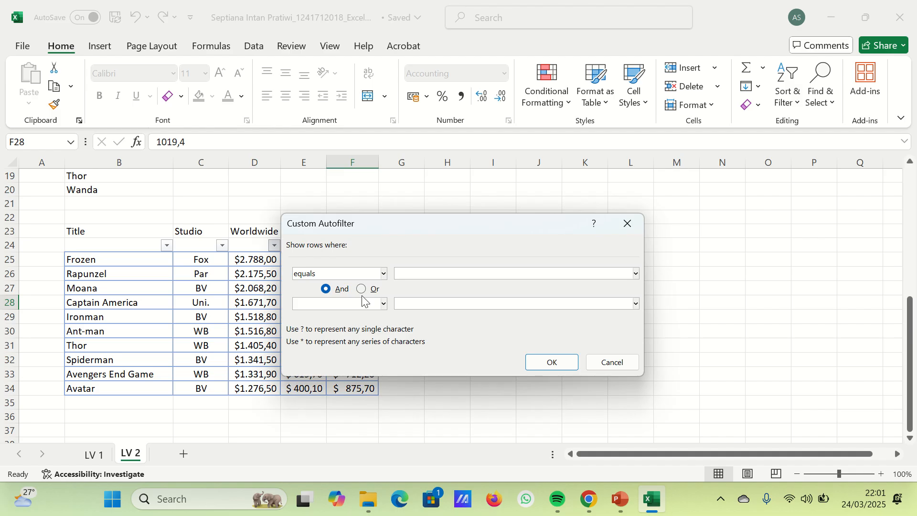
pyautogui.click(382, 277)
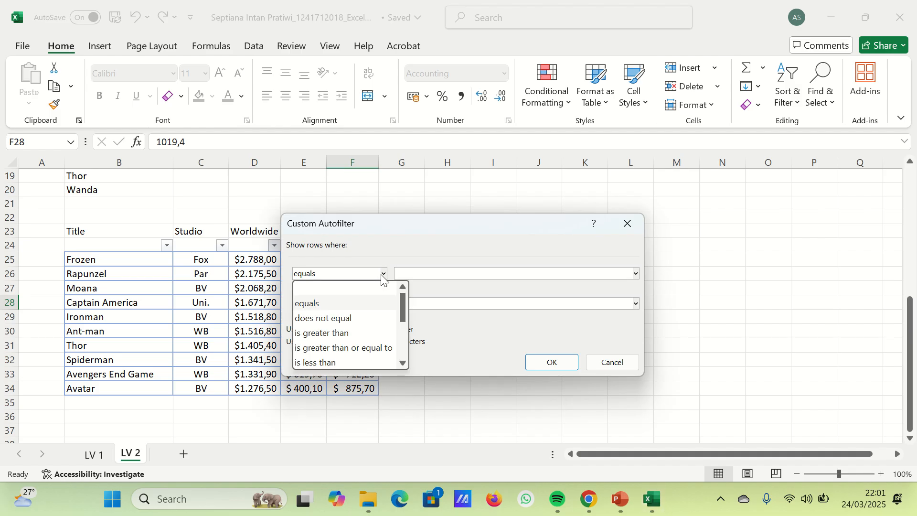
pyautogui.click(367, 333)
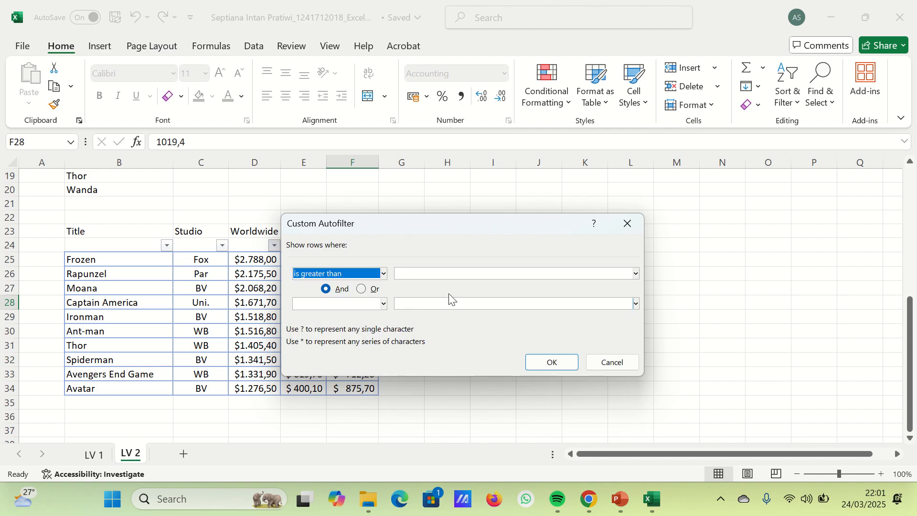
pyautogui.click(447, 271)
pyautogui.write('2000')
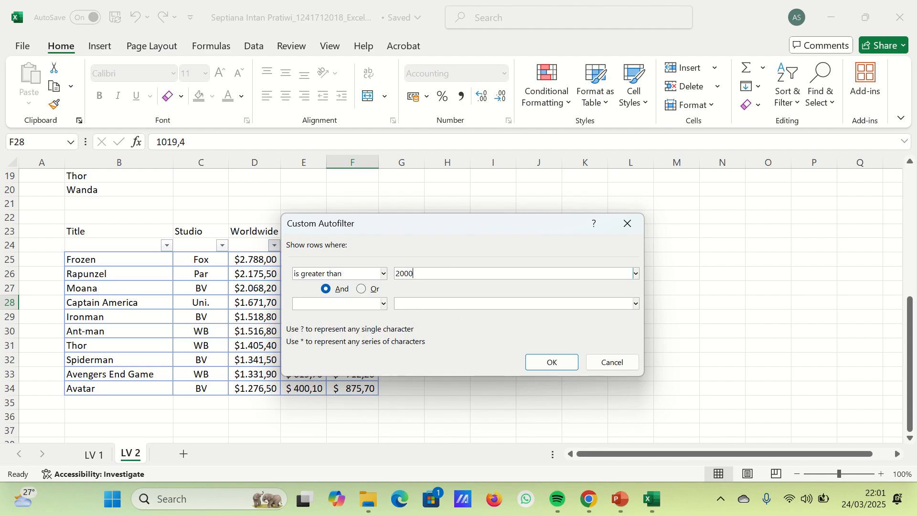
pyautogui.click(383, 303)
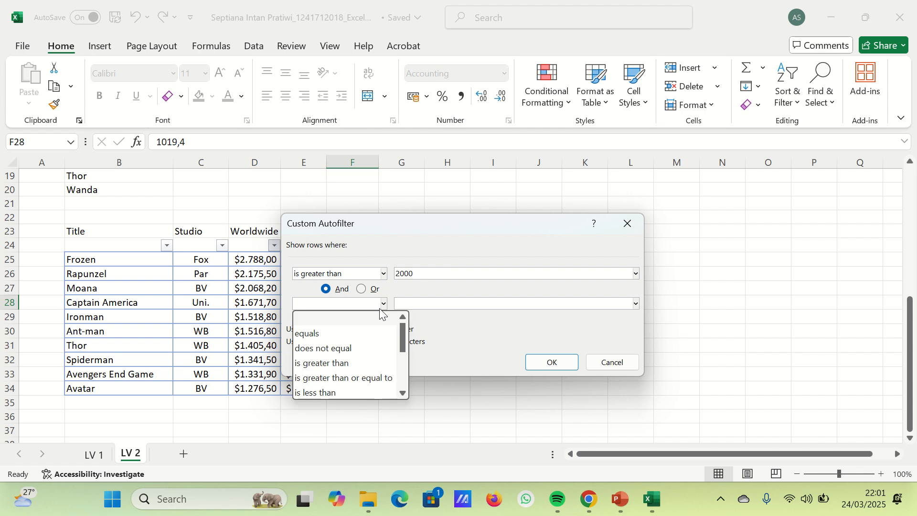
pyautogui.click(356, 390)
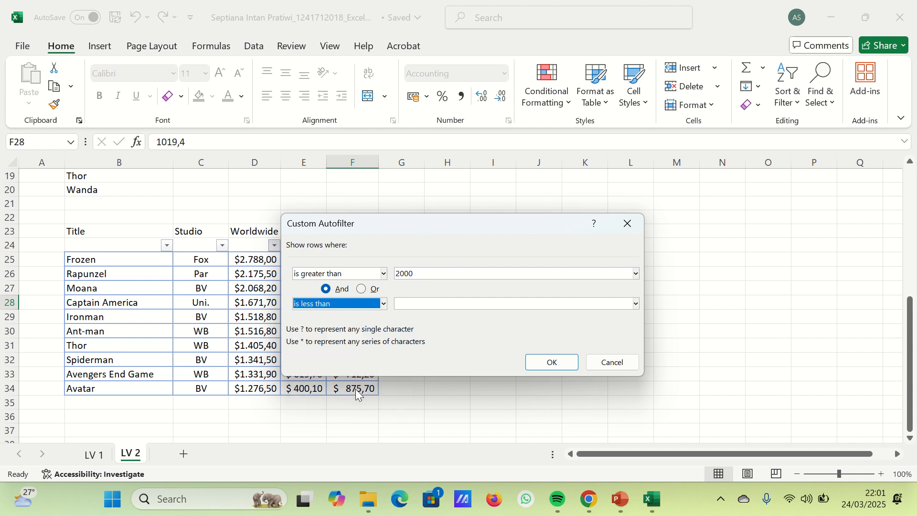
pyautogui.click(466, 302)
pyautogui.write('2500')
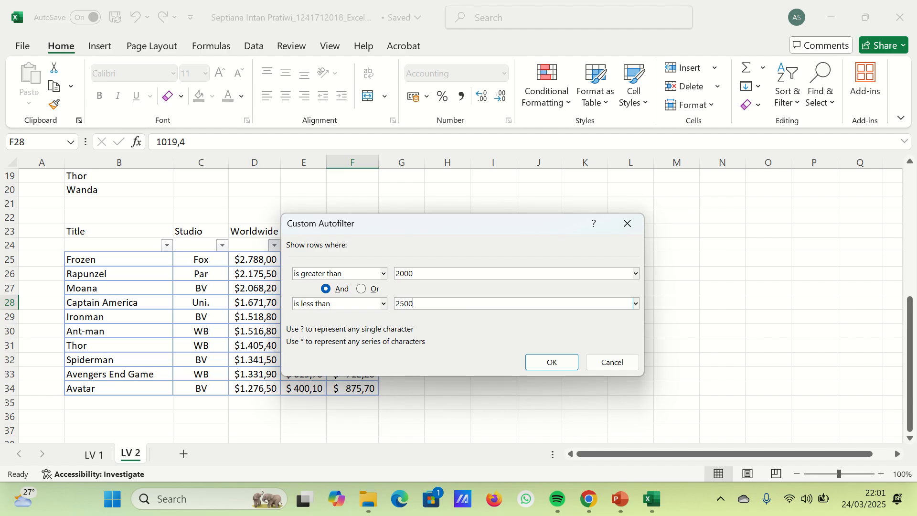
pyautogui.click(554, 362)
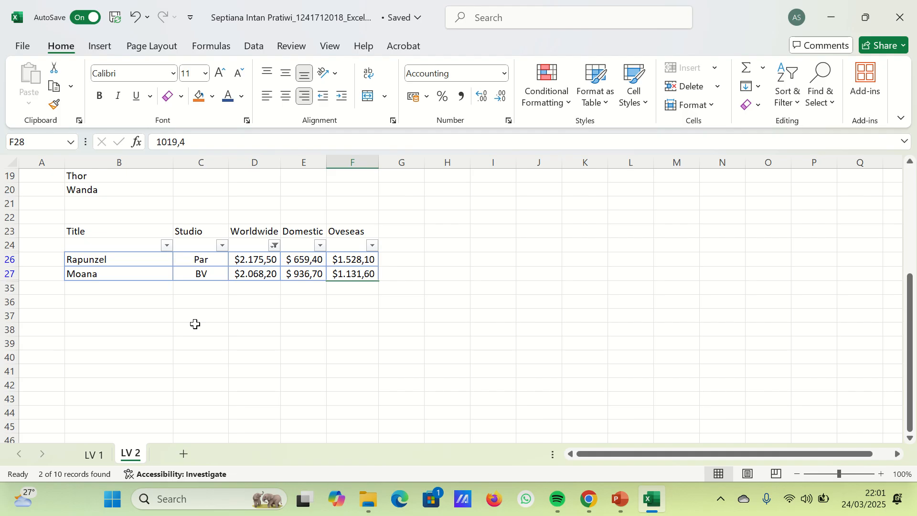
pyautogui.moveTo(431, 6)
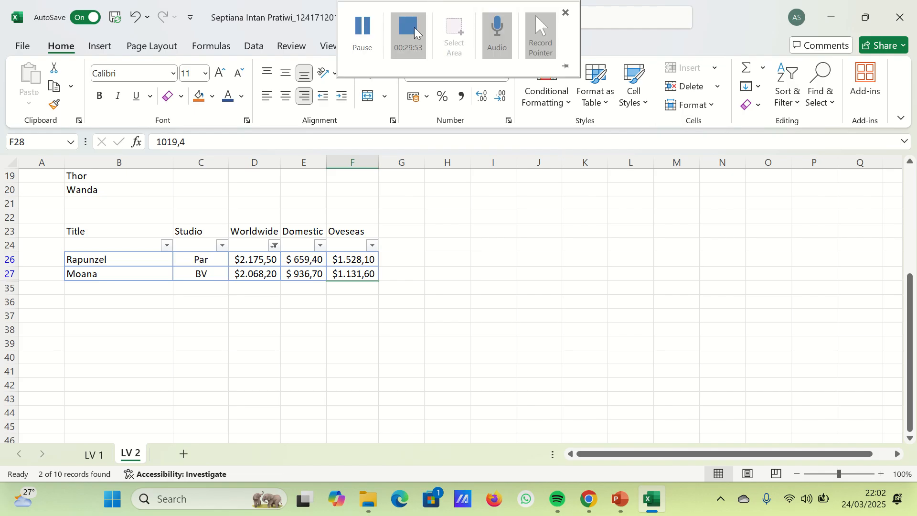
pyautogui.click(385, 33)
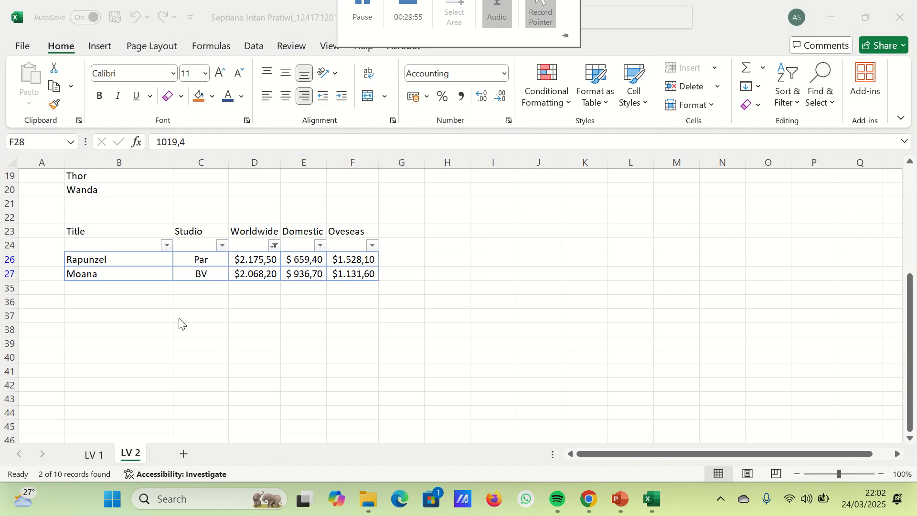
# - Enter 4,83333 in cell B39 below the movie table
pyautogui.scroll(-3, 179, 323)
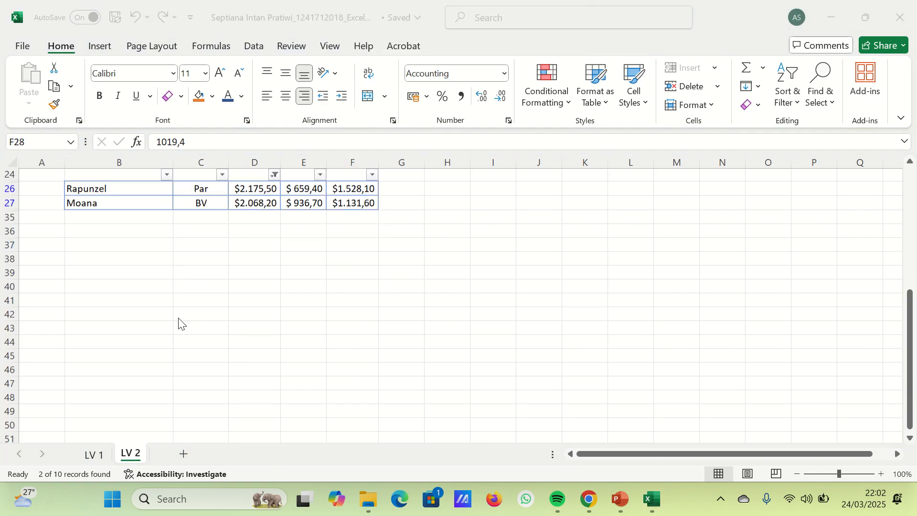
pyautogui.click(112, 230)
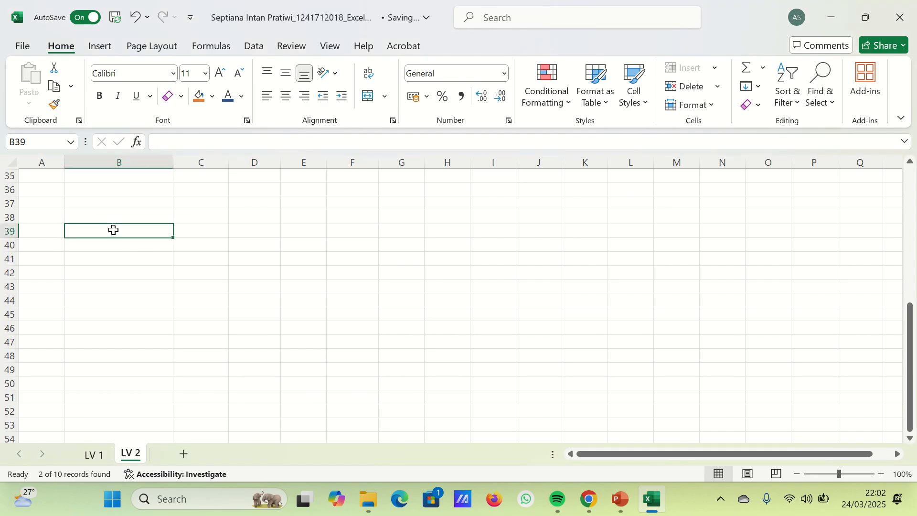
pyautogui.write('48')
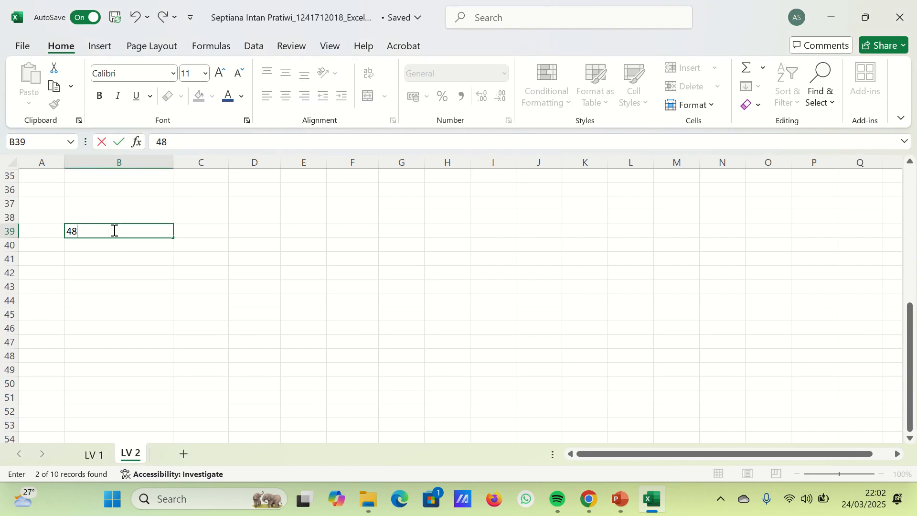
pyautogui.press('BackSpace')
pyautogui.press('BackSpace')
pyautogui.write('4')
pyautogui.write('3333')
pyautogui.press('Return')
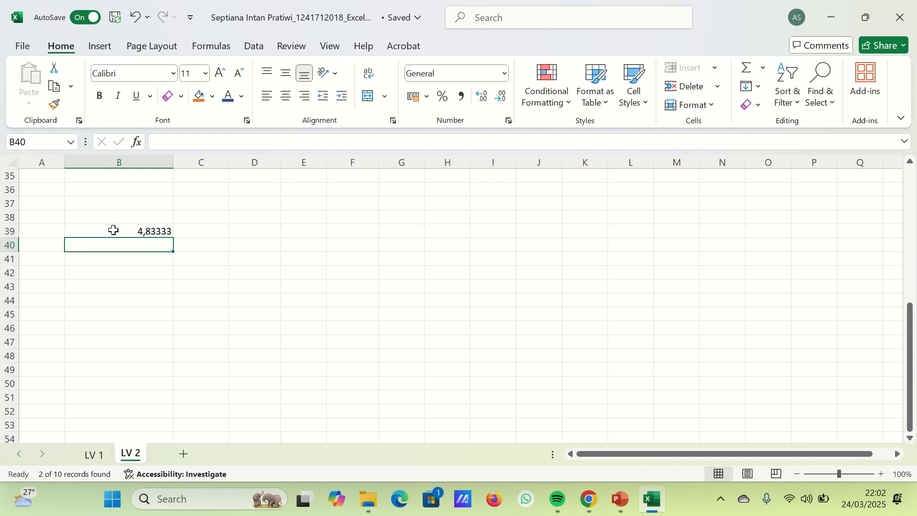
# - Enter the numbers 8,16667, 4, 6,33333 and 9,5 down cells B40:B43
pyautogui.write('8')
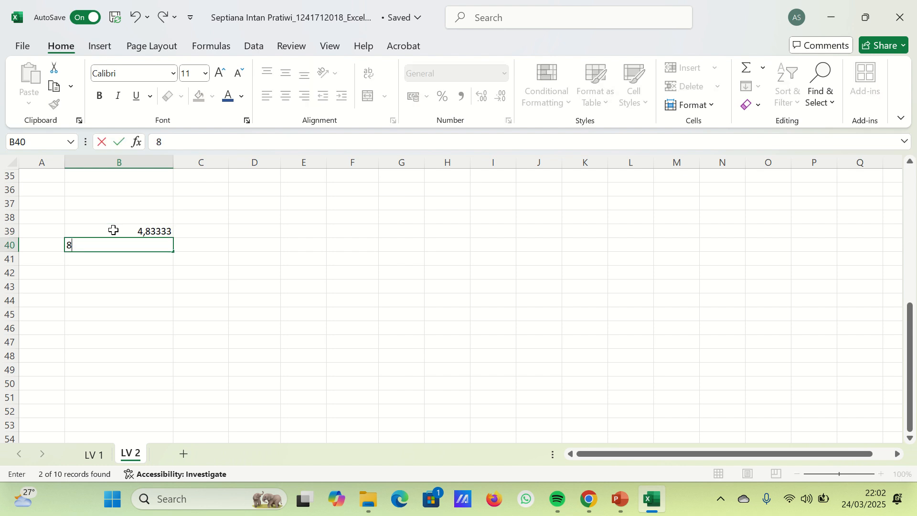
pyautogui.write(',16667')
pyautogui.press('Return')
pyautogui.write('4')
pyautogui.press('Return')
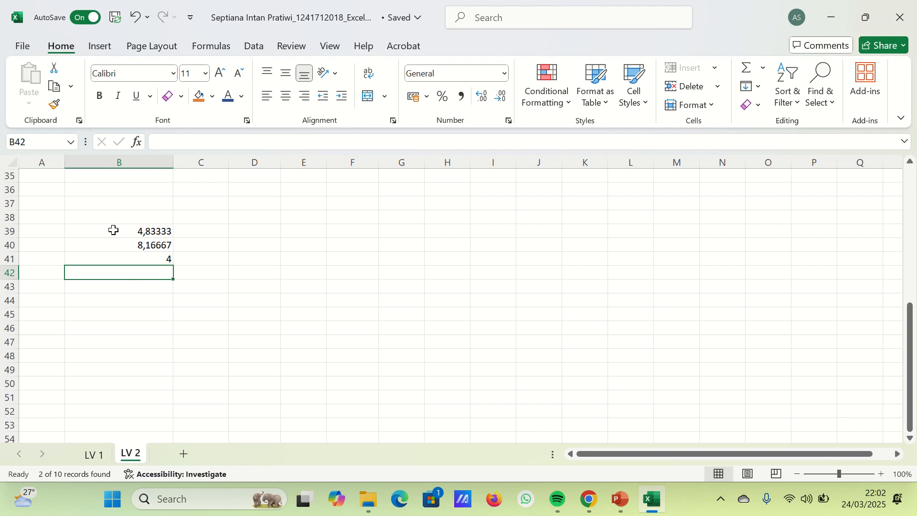
pyautogui.write('6,333')
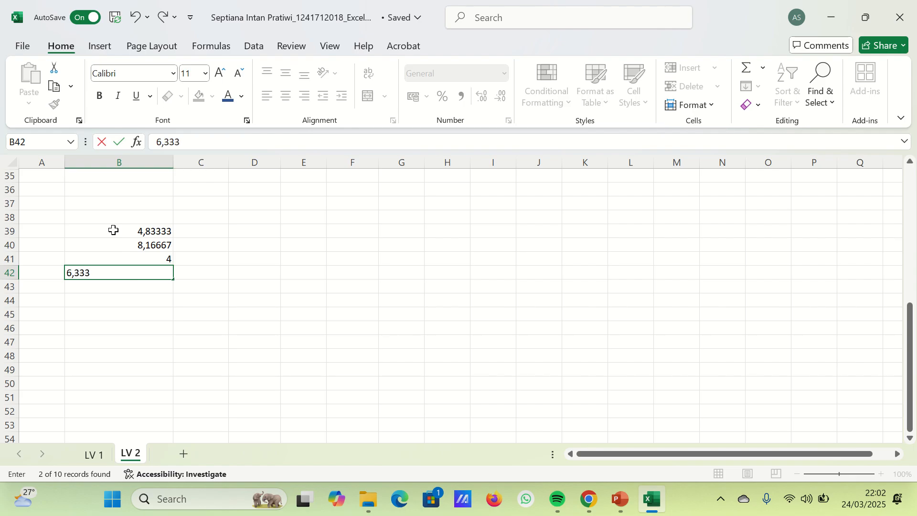
pyautogui.write('33')
pyautogui.press('Return')
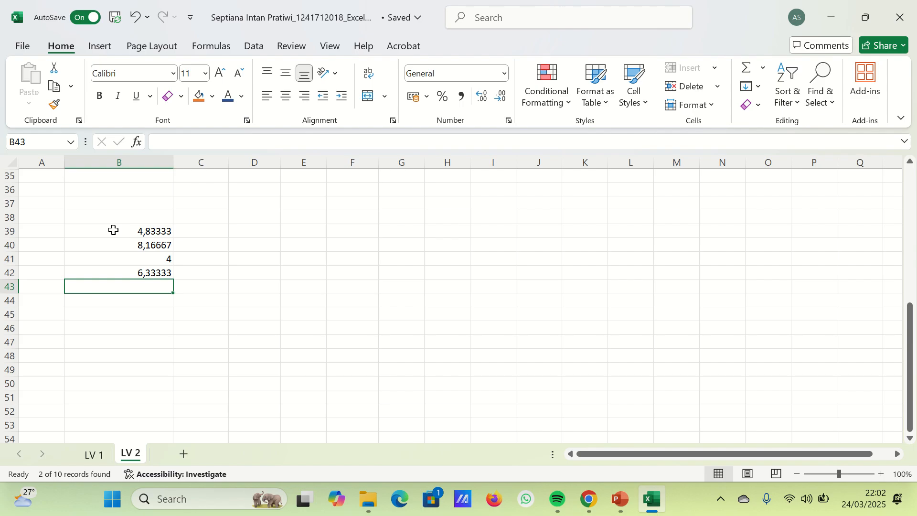
pyautogui.write('9,5')
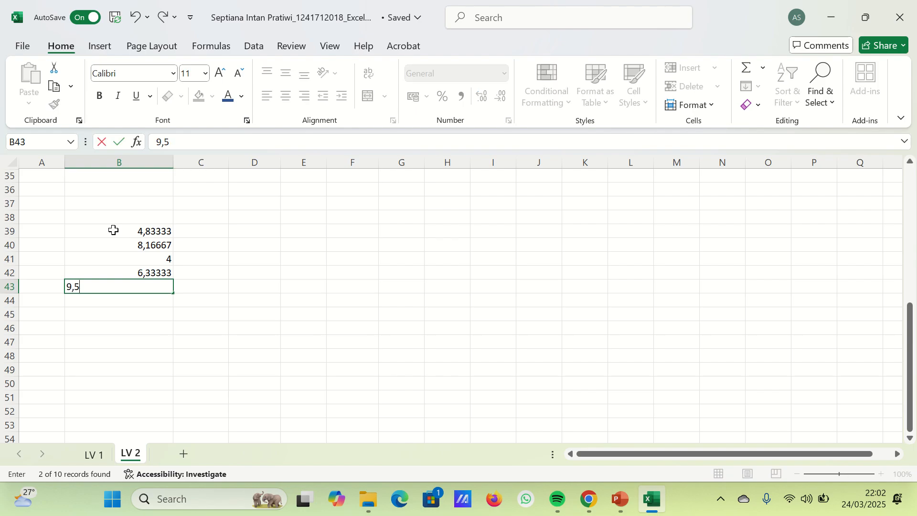
pyautogui.press('Return')
# - Enter the headings Round, Round Up and Round Down in C38:E38 and widen column E to fit its heading
pyautogui.click(192, 218)
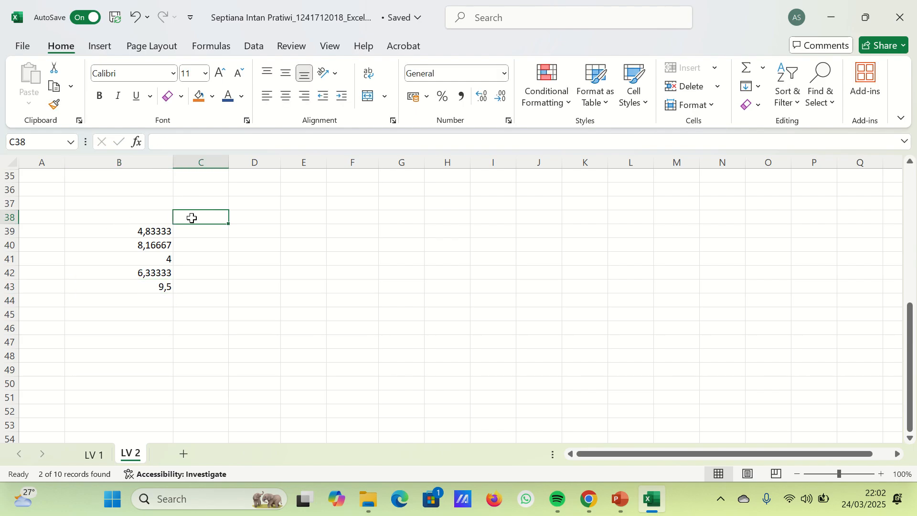
pyautogui.write('Round')
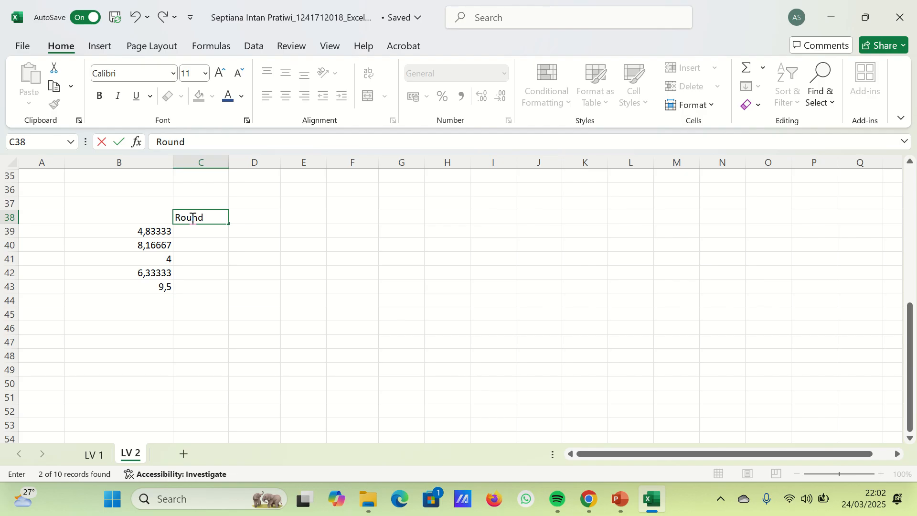
pyautogui.press('Tab')
pyautogui.write('R')
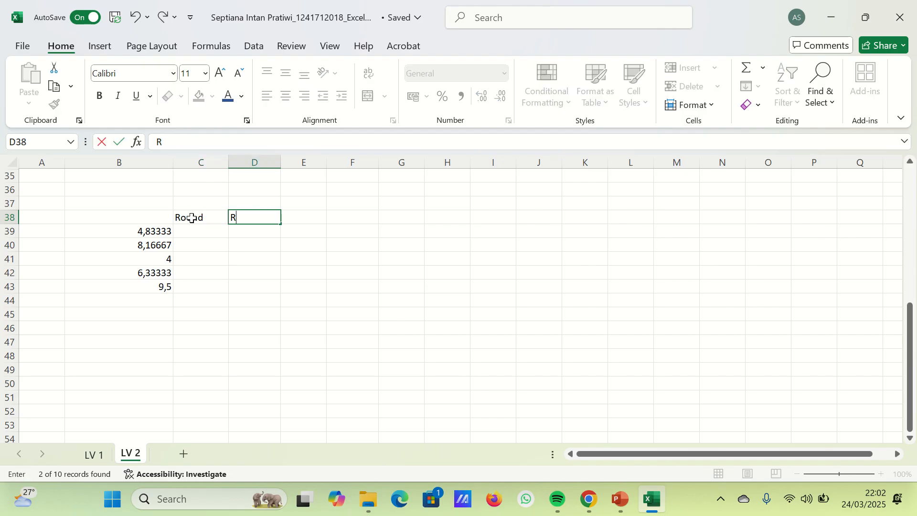
pyautogui.write('ound Up')
pyautogui.press('Tab')
pyautogui.write('Round')
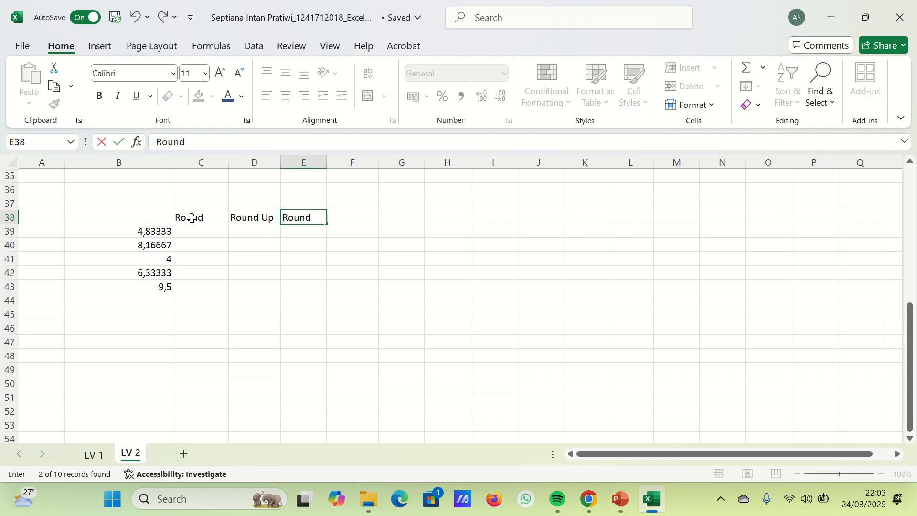
pyautogui.write(' Down')
pyautogui.press('Return')
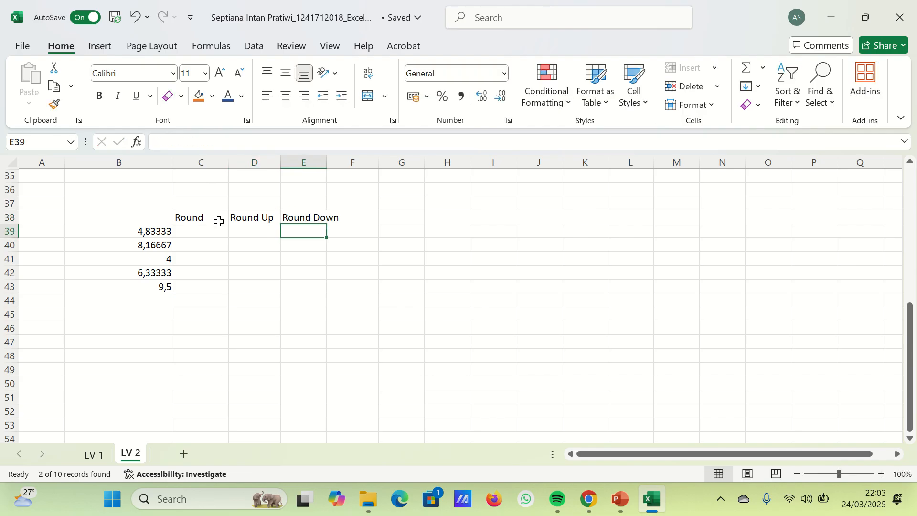
pyautogui.moveTo(324, 162); pyautogui.dragTo(324, 162)
pyautogui.doubleClick(325, 162)
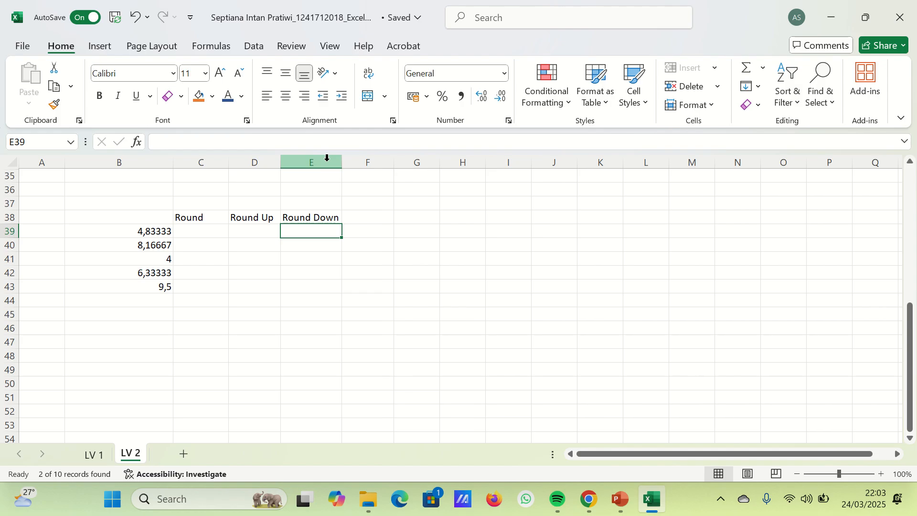
# - Try to enter the formula =round(B39,0) in cell C39 under the Round heading
pyautogui.click(217, 230)
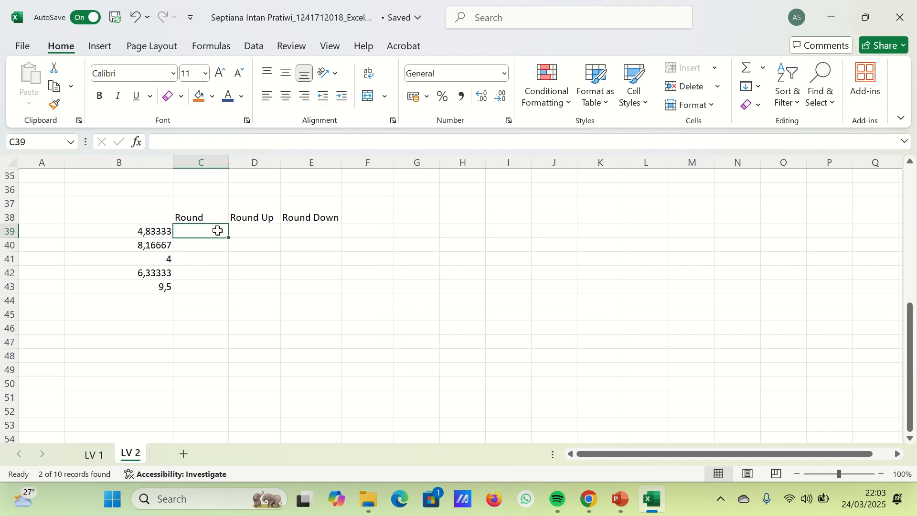
pyautogui.write('=ru')
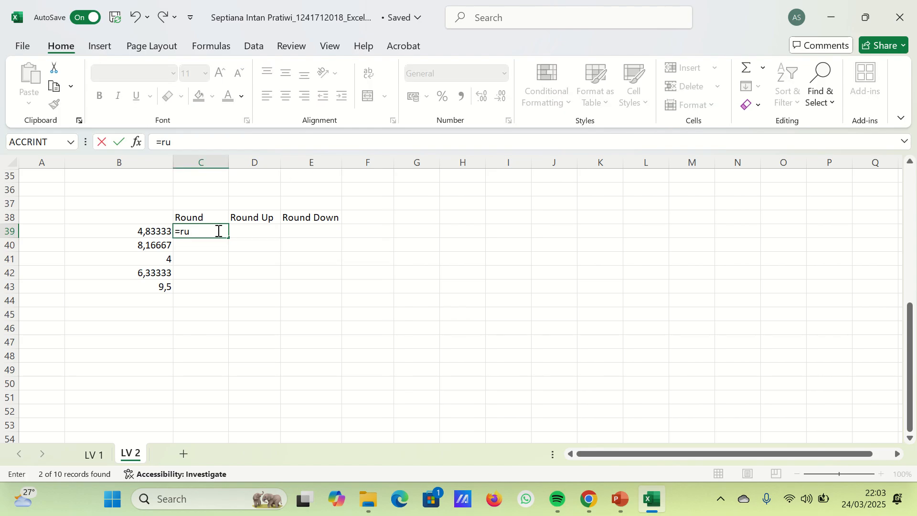
pyautogui.press('BackSpace')
pyautogui.write('ound')
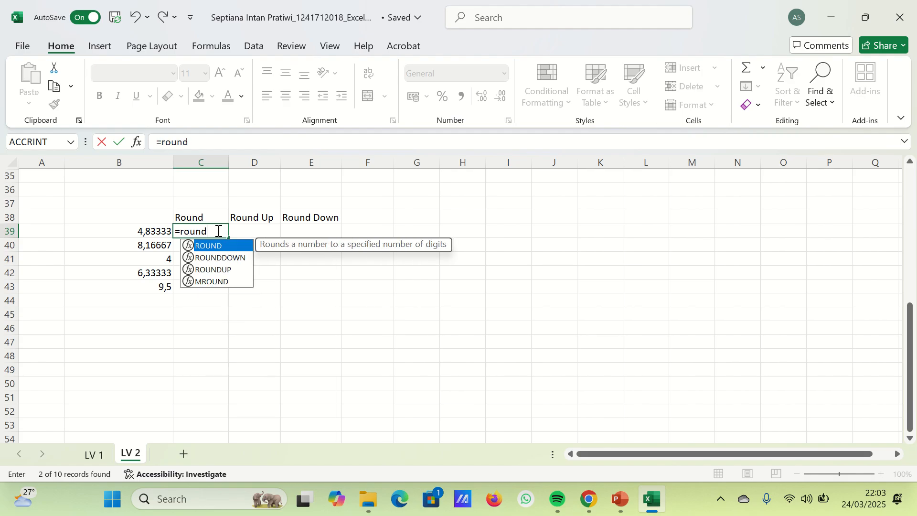
pyautogui.write('(')
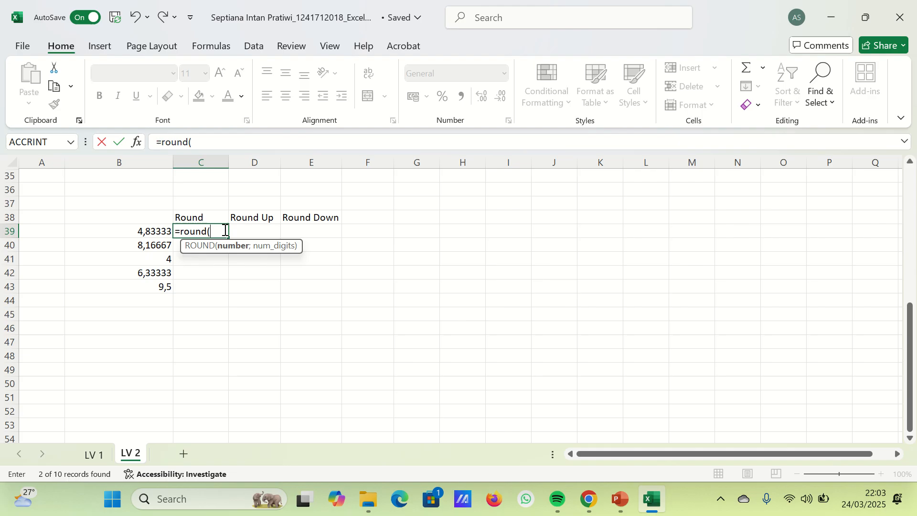
pyautogui.click(153, 232)
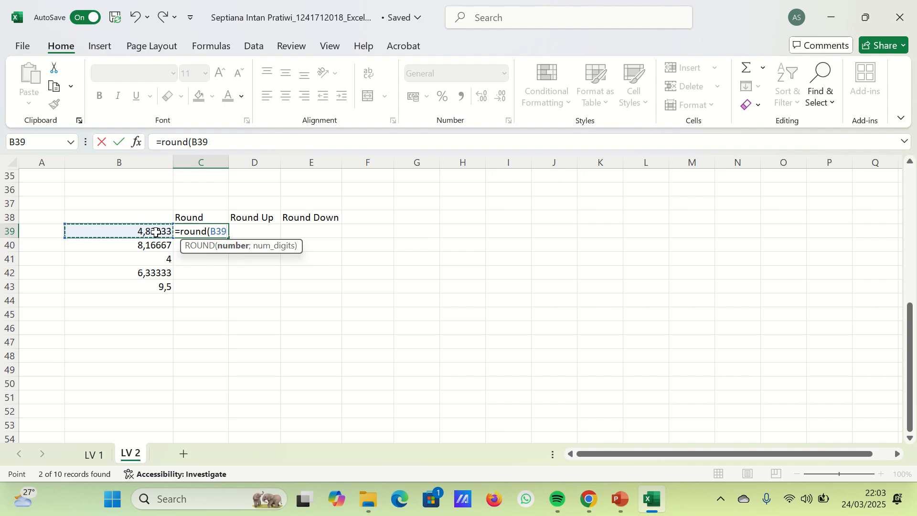
pyautogui.write(',')
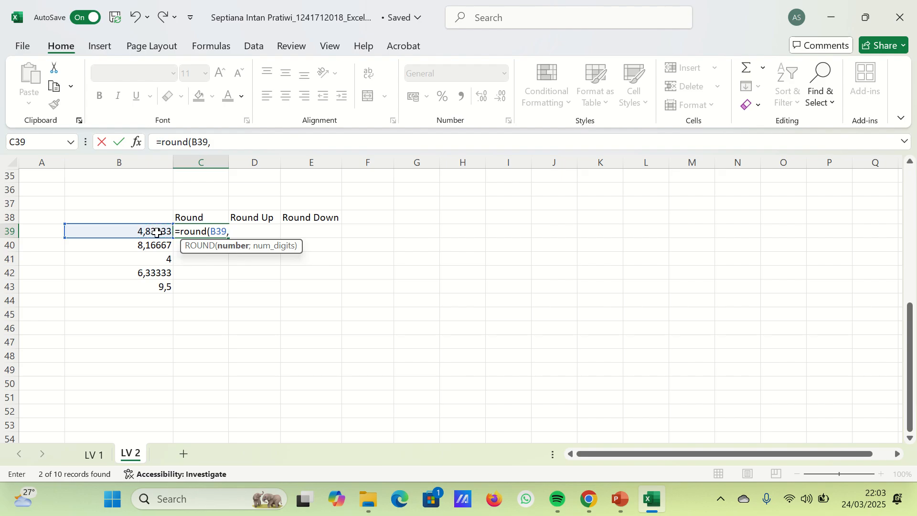
pyautogui.write('0)')
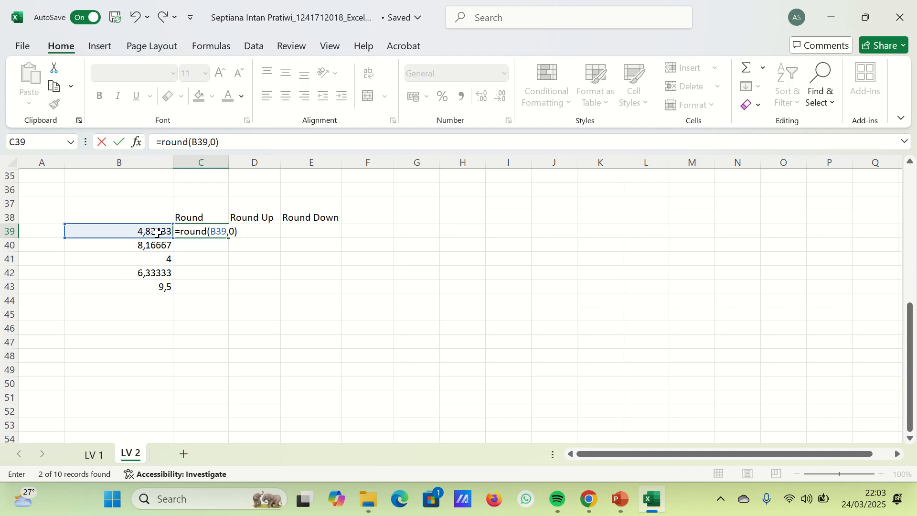
pyautogui.press('Return')
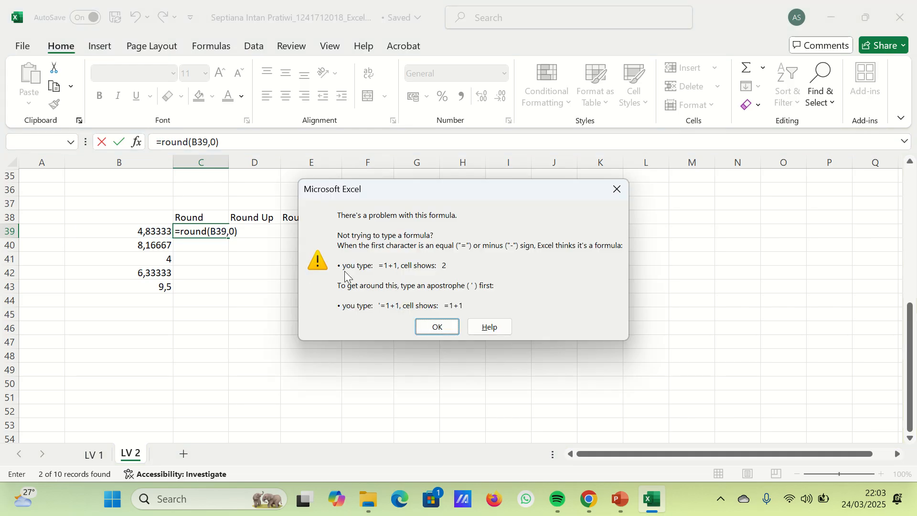
pyautogui.click(432, 327)
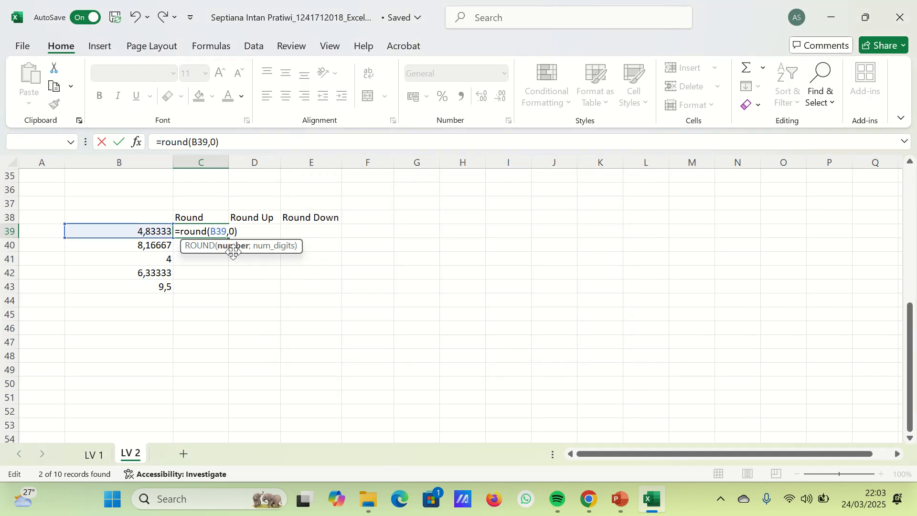
# - Correct the C39 formula to =ROUND(B39;0) and fill it down to C43
pyautogui.press('BackSpace')
pyautogui.press('BackSpace')
pyautogui.write(':')
pyautogui.press('BackSpace')
pyautogui.write(';0')
pyautogui.press('Return')
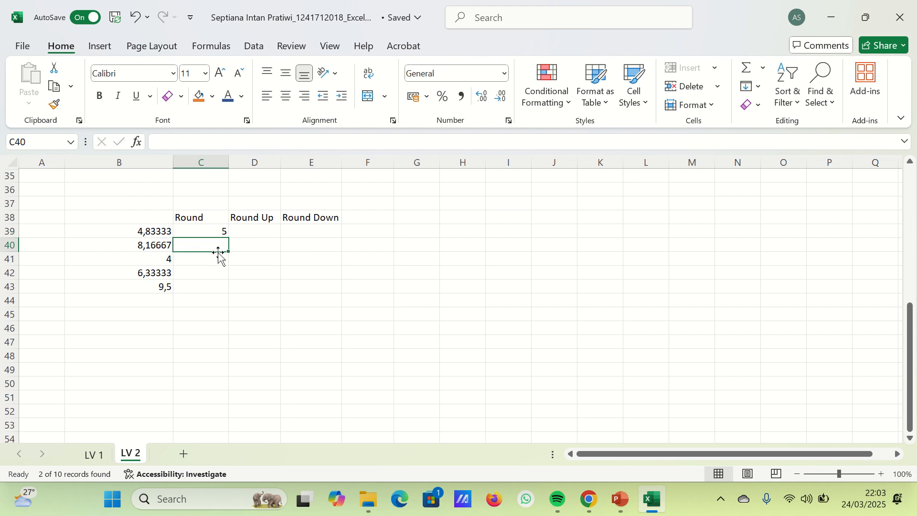
pyautogui.moveTo(211, 231); pyautogui.dragTo(211, 285)
pyautogui.hotkey('ctrl', 'd')
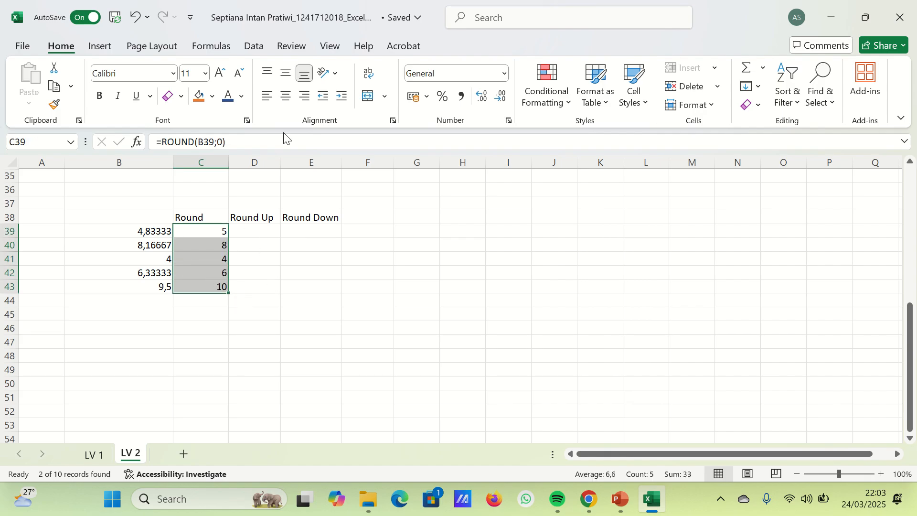
# - Center the headings and result cells in C38:E43 horizontally
pyautogui.click(285, 99)
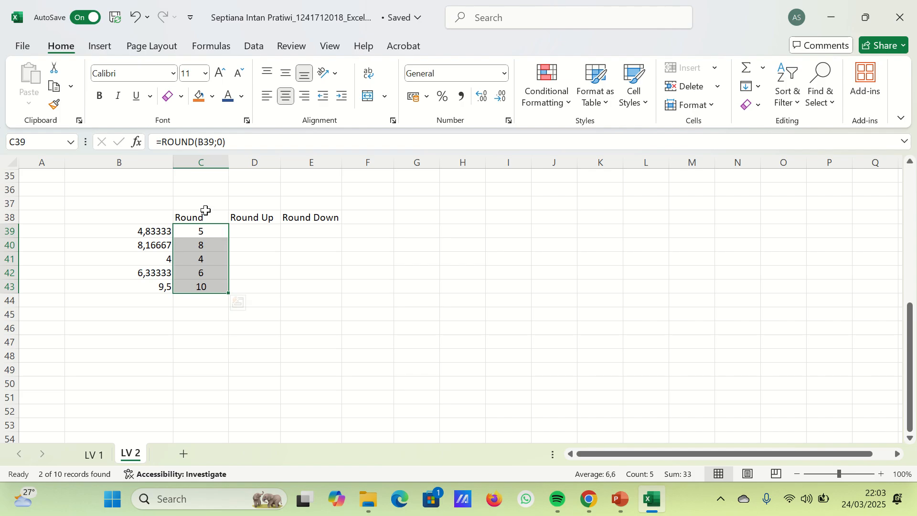
pyautogui.moveTo(204, 217); pyautogui.dragTo(326, 287)
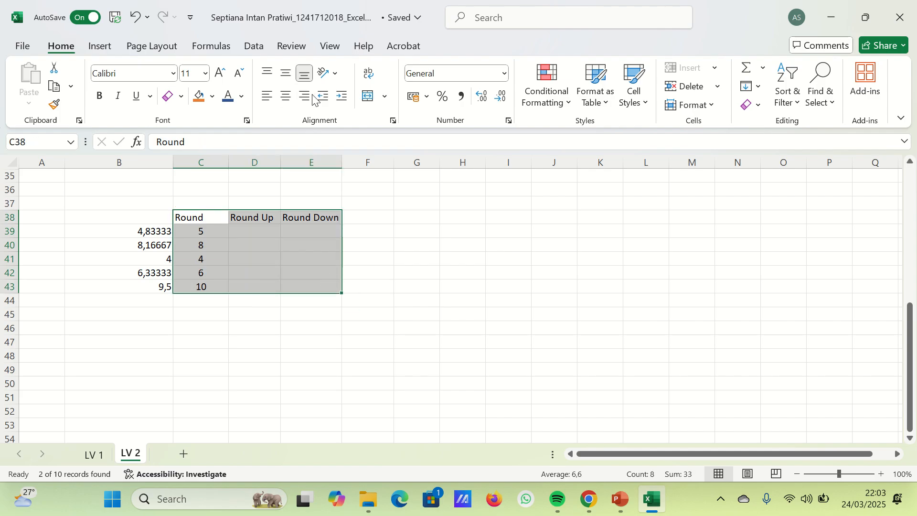
pyautogui.click(285, 96)
# - Enter =ROUNDUP(B39;0) in D39 under the Round Up heading and fill it down to D43
pyautogui.click(269, 230)
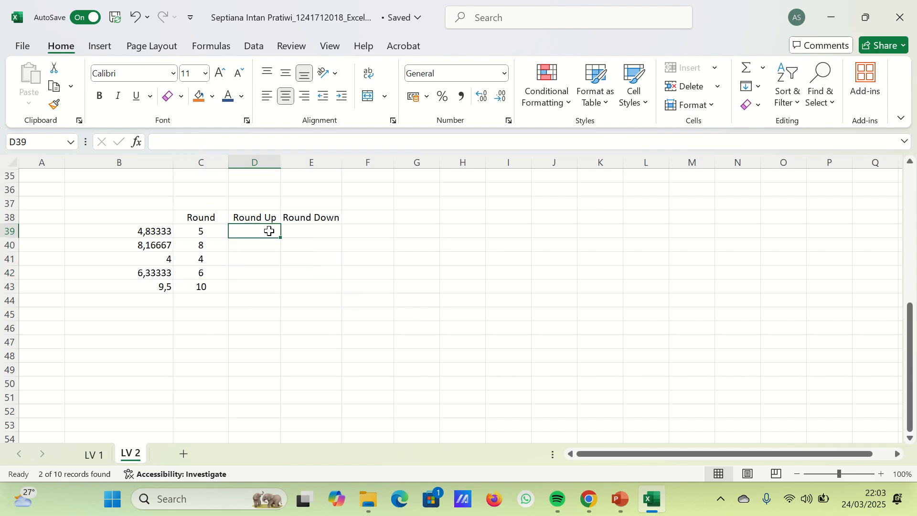
pyautogui.write('=riund')
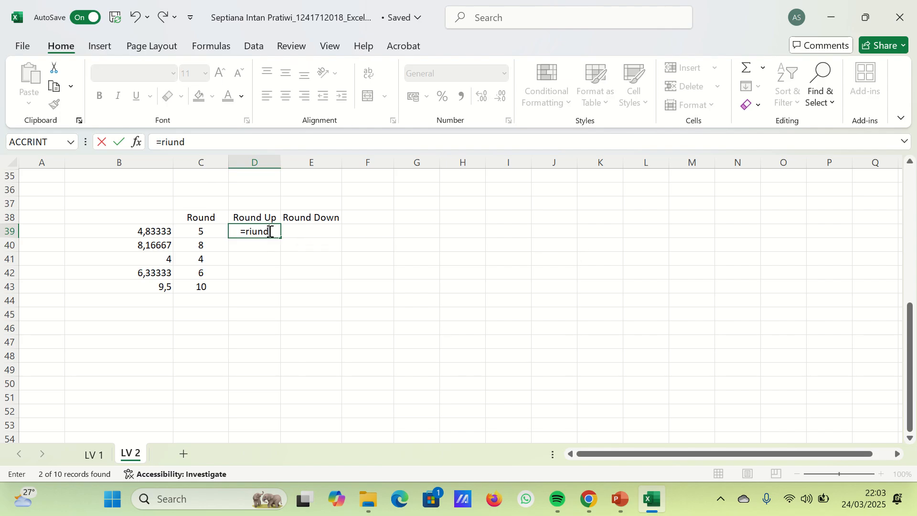
pyautogui.press('BackSpace')
pyautogui.press('BackSpace')
pyautogui.press('BackSpace')
pyautogui.press('BackSpace')
pyautogui.write('ou')
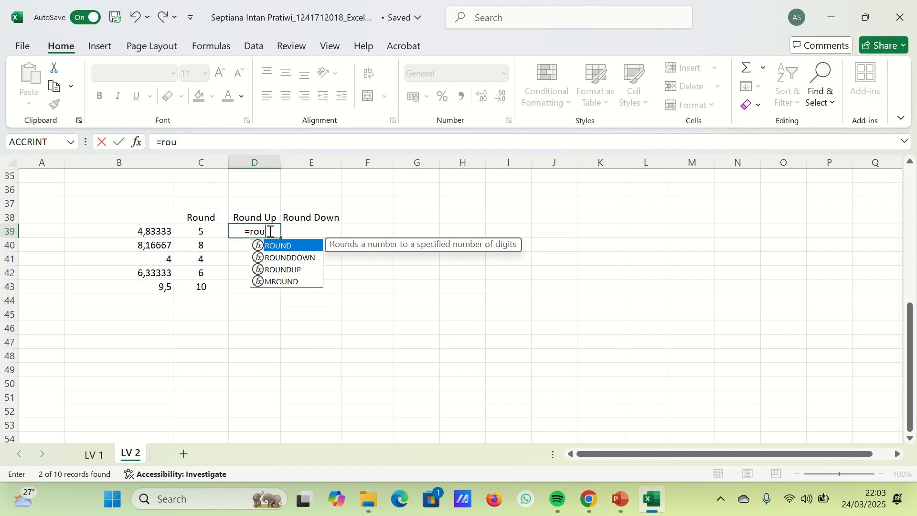
pyautogui.write('ndup(')
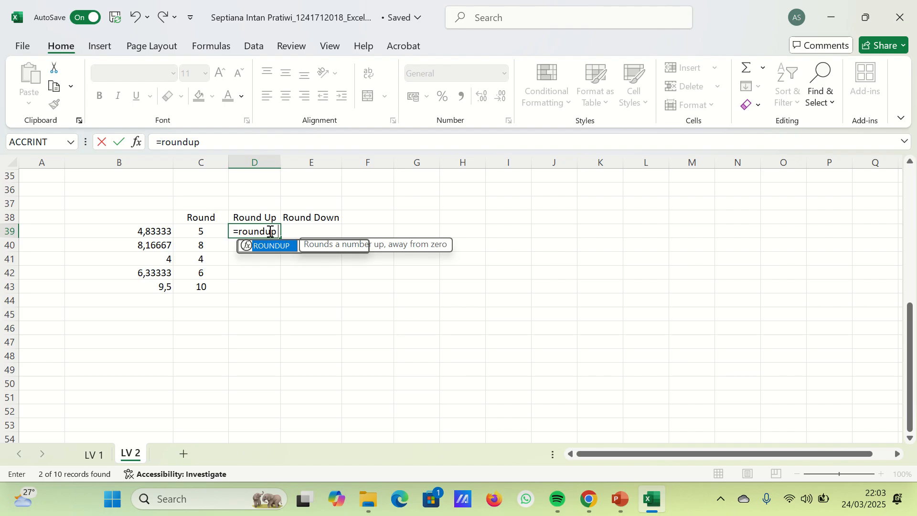
pyautogui.click(160, 232)
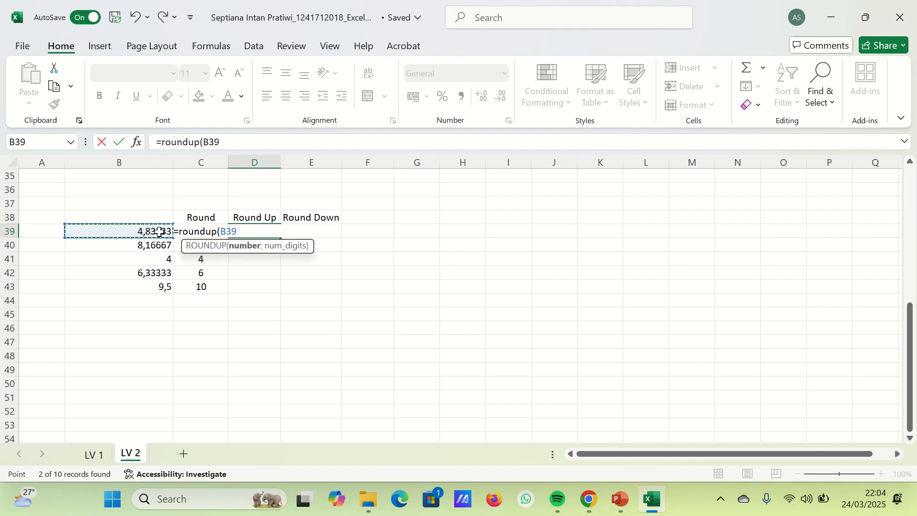
pyautogui.write(':')
pyautogui.press('BackSpace')
pyautogui.press('BackSpace')
pyautogui.press('BackSpace')
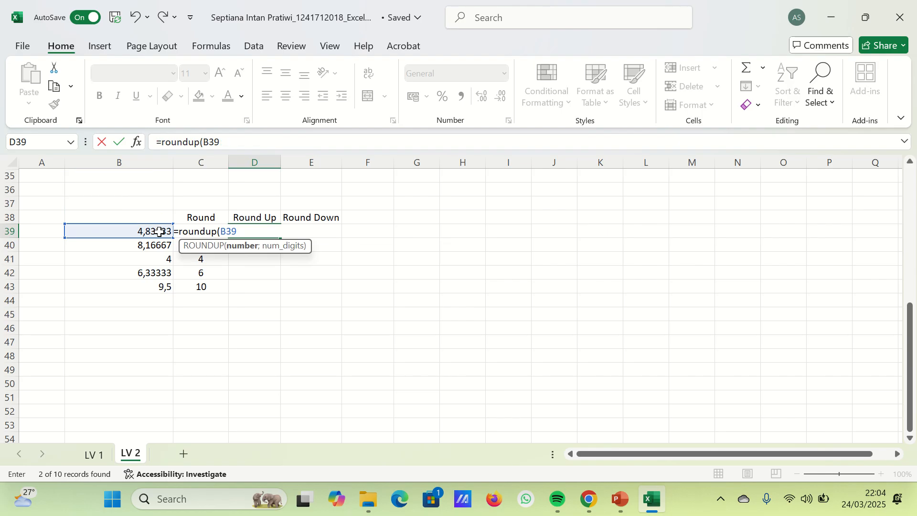
pyautogui.write(';0)')
pyautogui.press('Return')
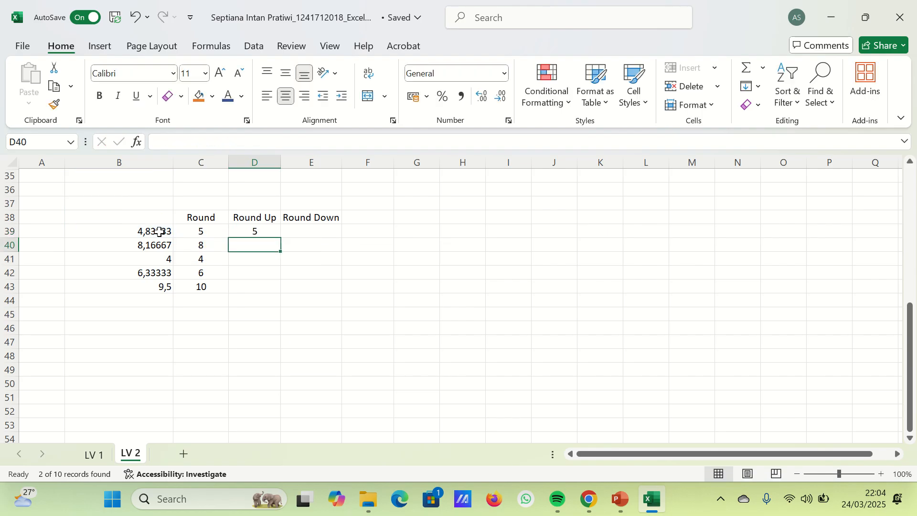
pyautogui.moveTo(237, 231); pyautogui.dragTo(233, 286)
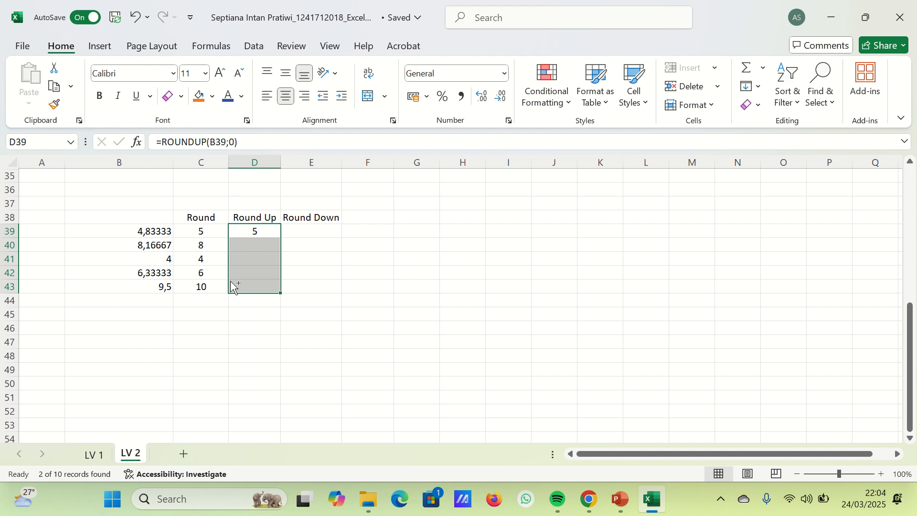
pyautogui.hotkey('ctrl', 'd')
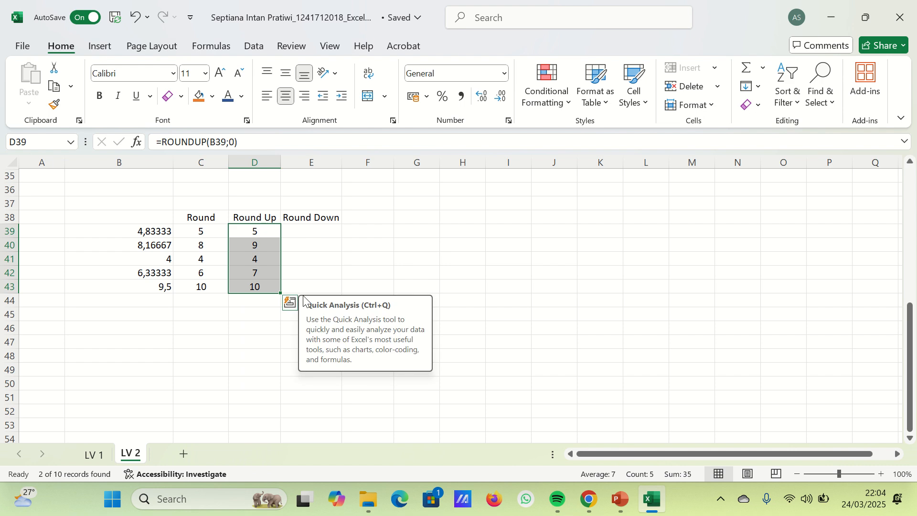
# - Enter =ROUNDDOWN(B39;0) in E39 under the Round Down heading and fill it down to E43
pyautogui.click(328, 229)
pyautogui.write('=ri')
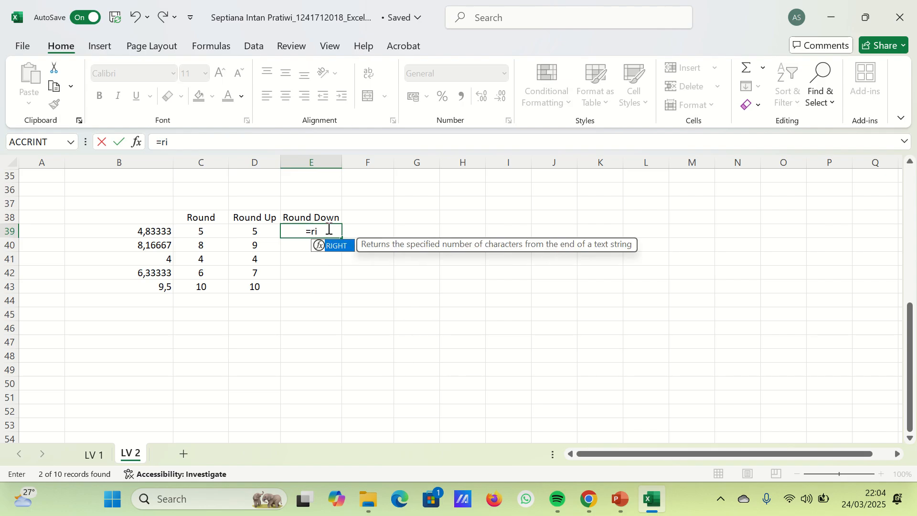
pyautogui.press('BackSpace')
pyautogui.write('ound')
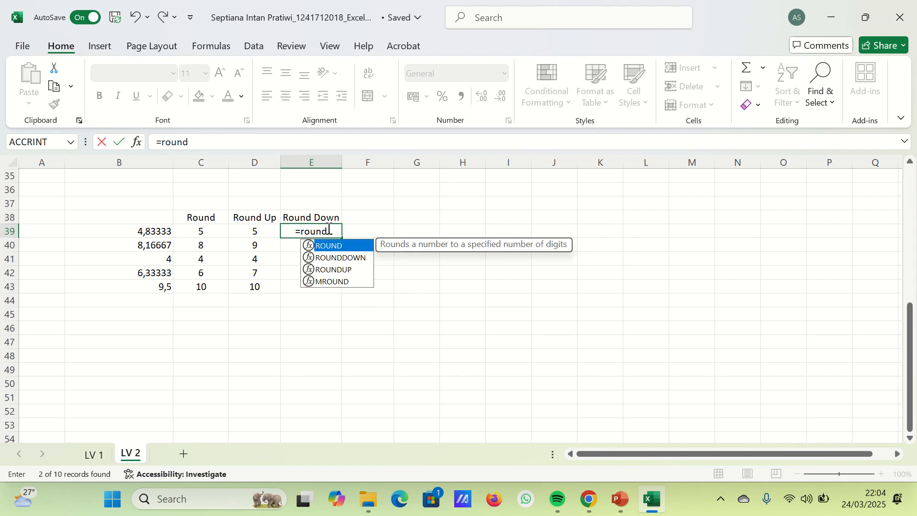
pyautogui.write('down(')
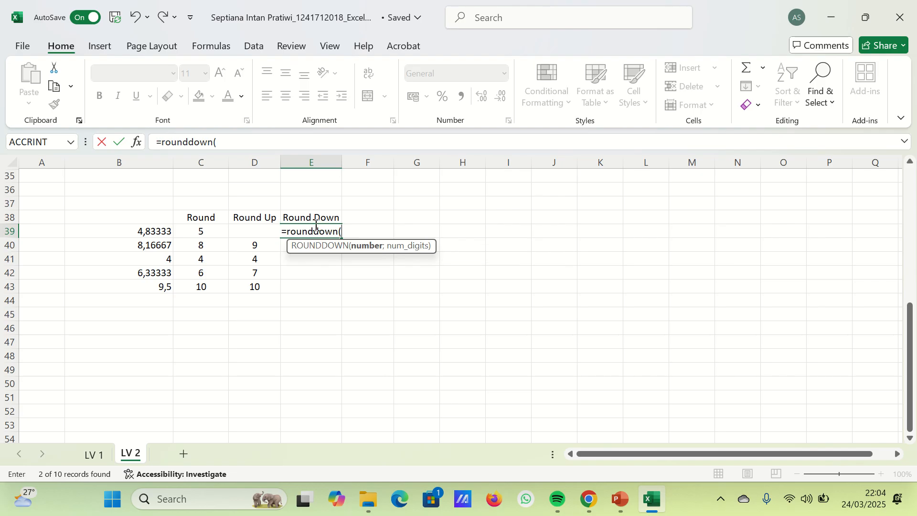
pyautogui.click(162, 230)
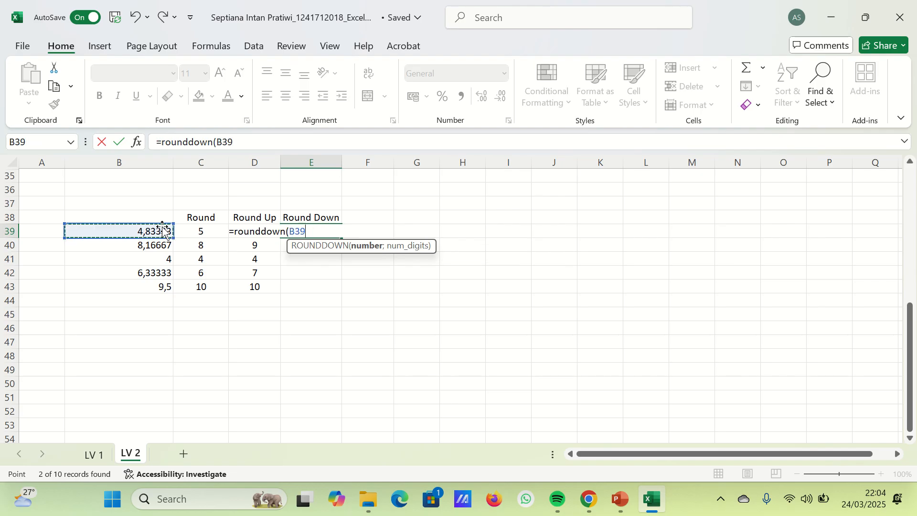
pyautogui.write(':')
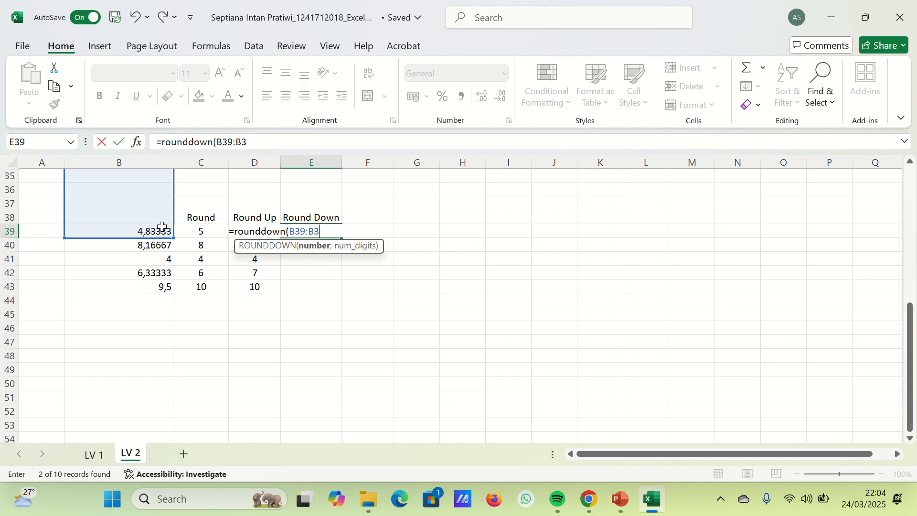
pyautogui.write(';0)')
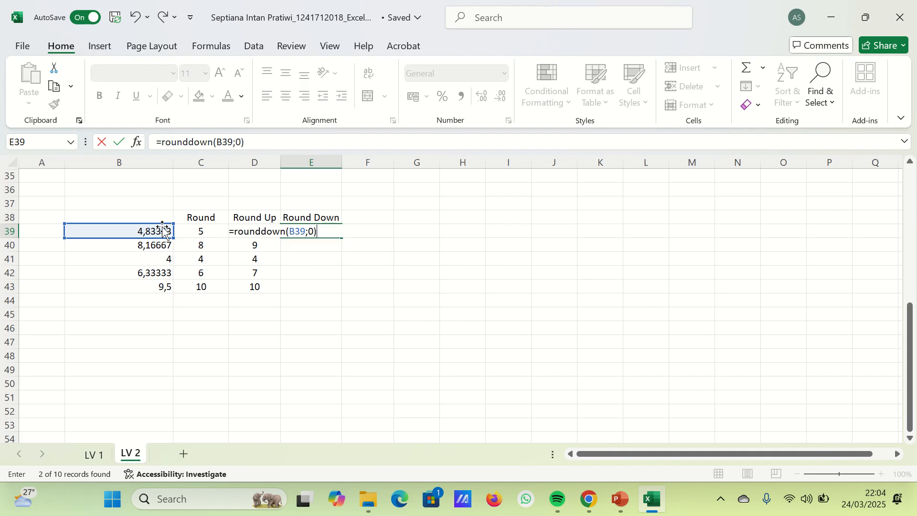
pyautogui.press('Return')
pyautogui.moveTo(289, 232); pyautogui.dragTo(293, 284)
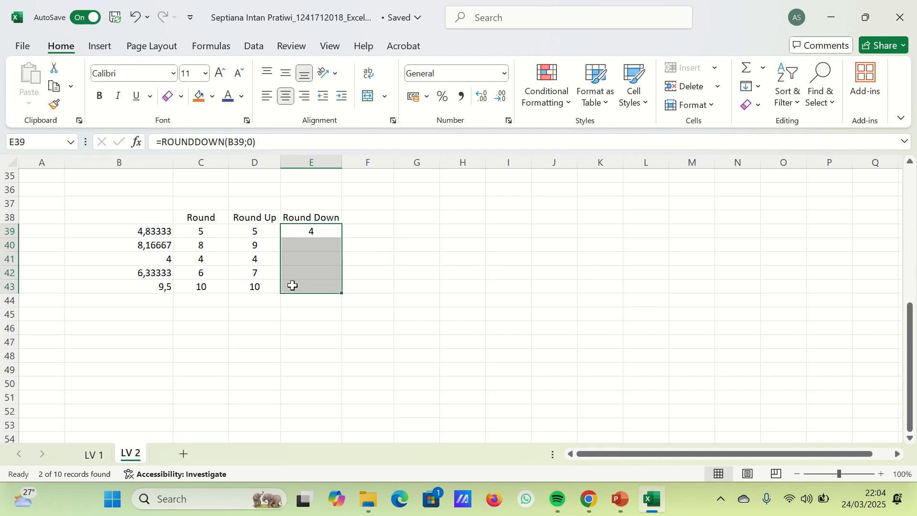
pyautogui.hotkey('ctrl', 'd')
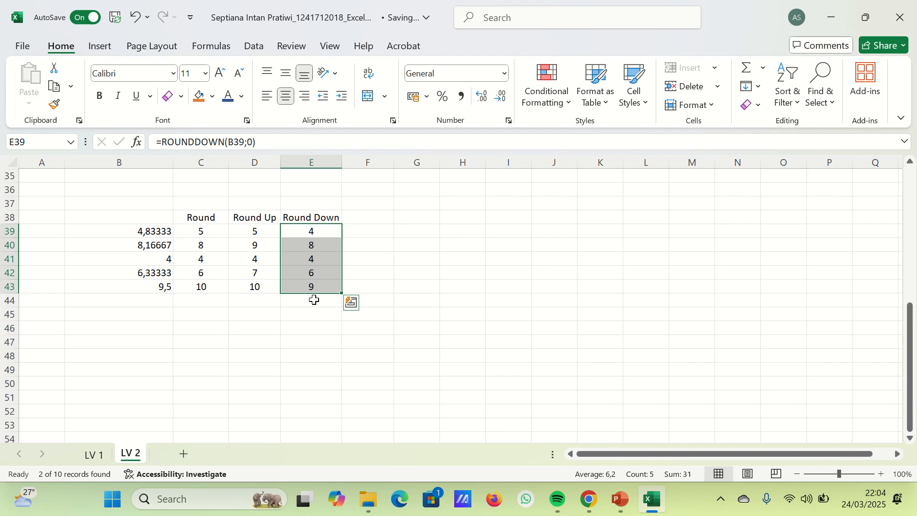
# - Try to find ",0" for replacement with ",2" in the Round Down cells E39:E43
pyautogui.hotkey('ctrl', 'f')
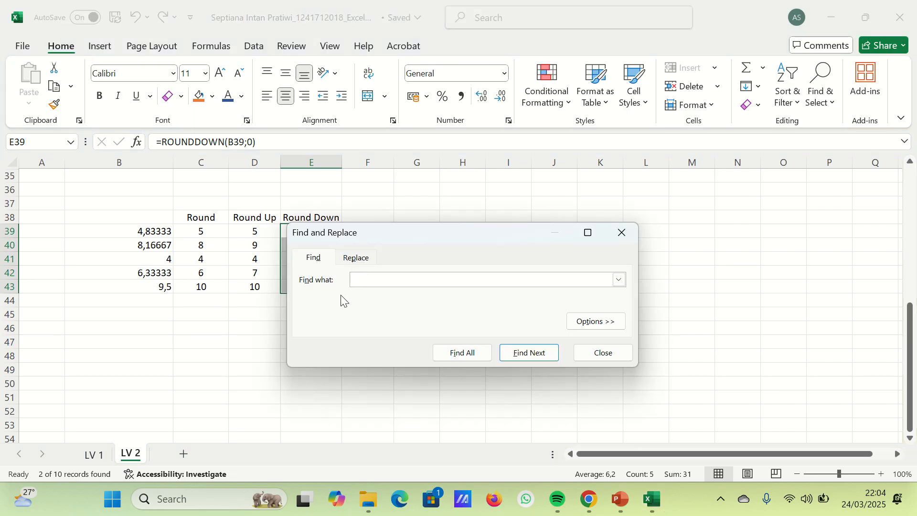
pyautogui.click(357, 258)
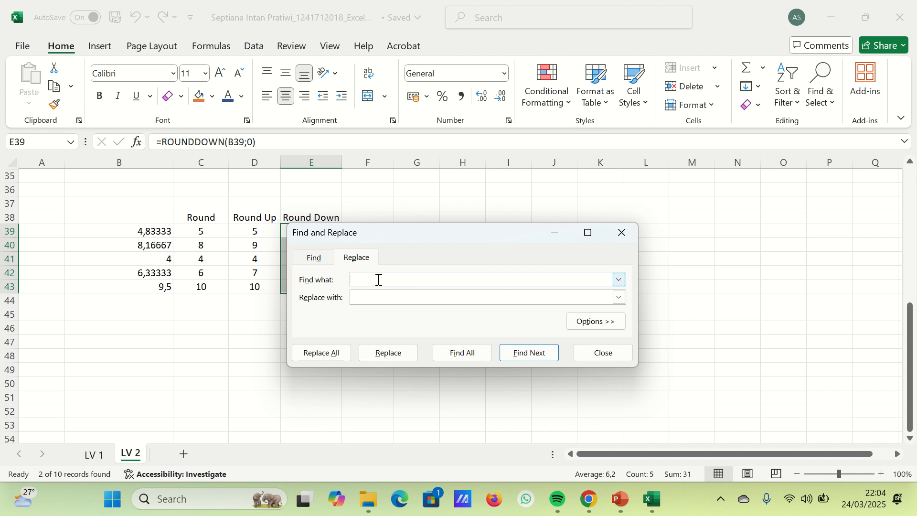
pyautogui.write(',0')
pyautogui.press('Tab')
pyautogui.write(',2')
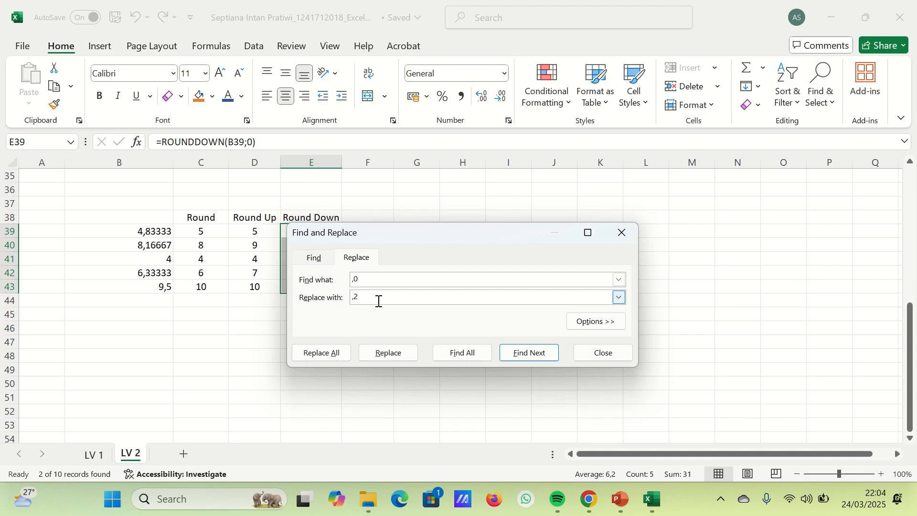
pyautogui.press('Return')
pyautogui.click(444, 292)
pyautogui.click(618, 241)
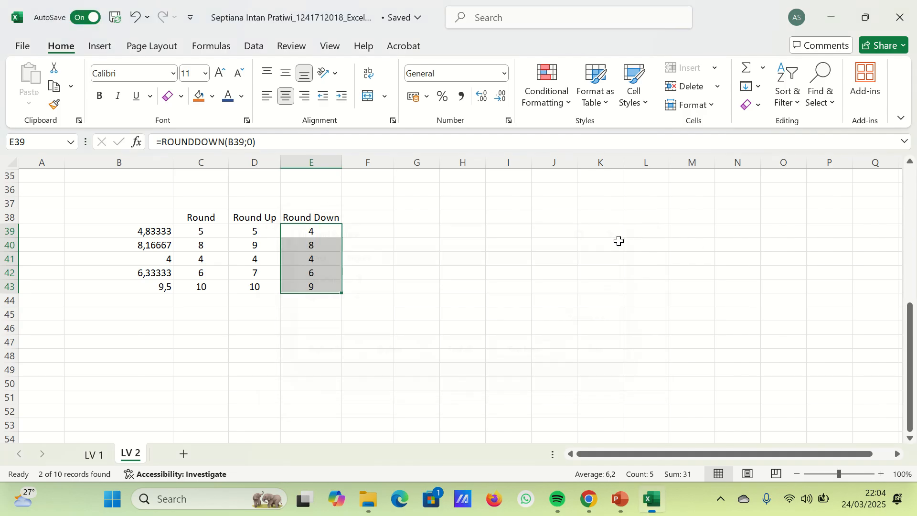
# - Try to replace ",0" with ",2" in the rounding results C39:E43
pyautogui.moveTo(208, 231); pyautogui.dragTo(317, 284)
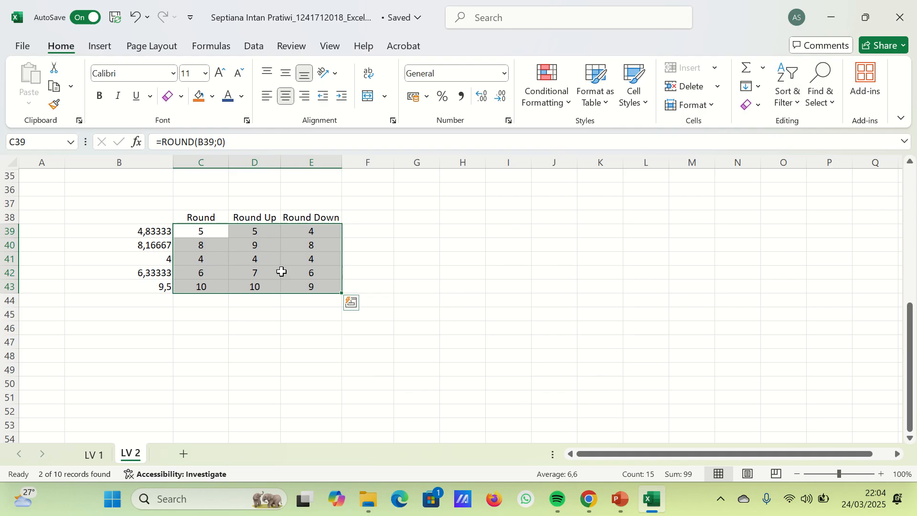
pyautogui.hotkey('ctrl', 'f')
pyautogui.click(340, 273)
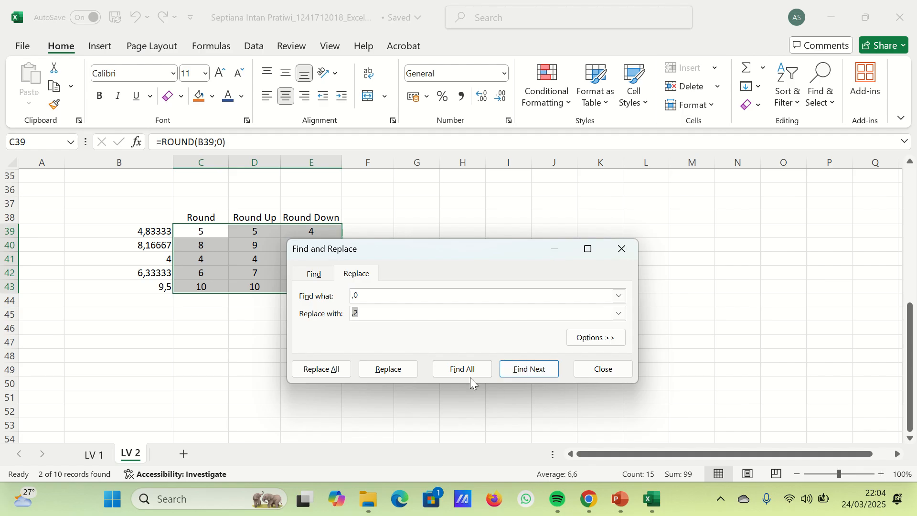
pyautogui.click(462, 368)
pyautogui.click(473, 289)
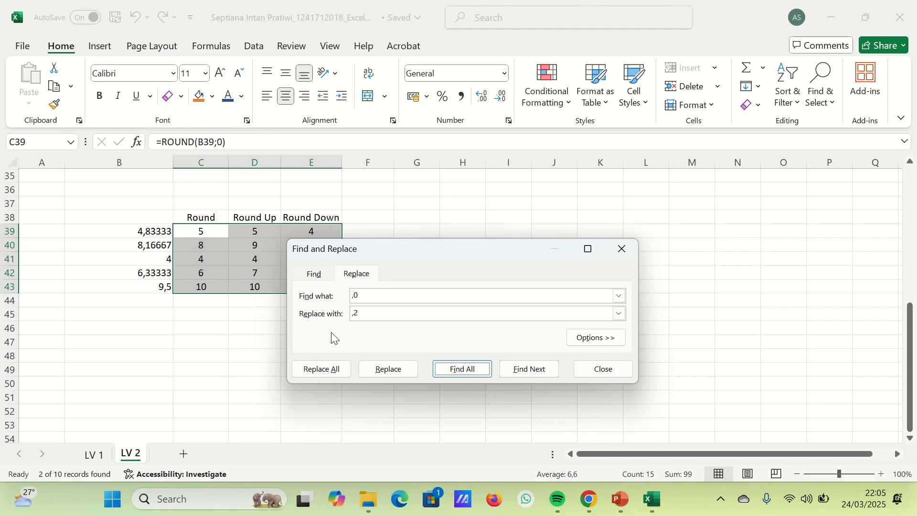
pyautogui.click(321, 368)
pyautogui.click(470, 297)
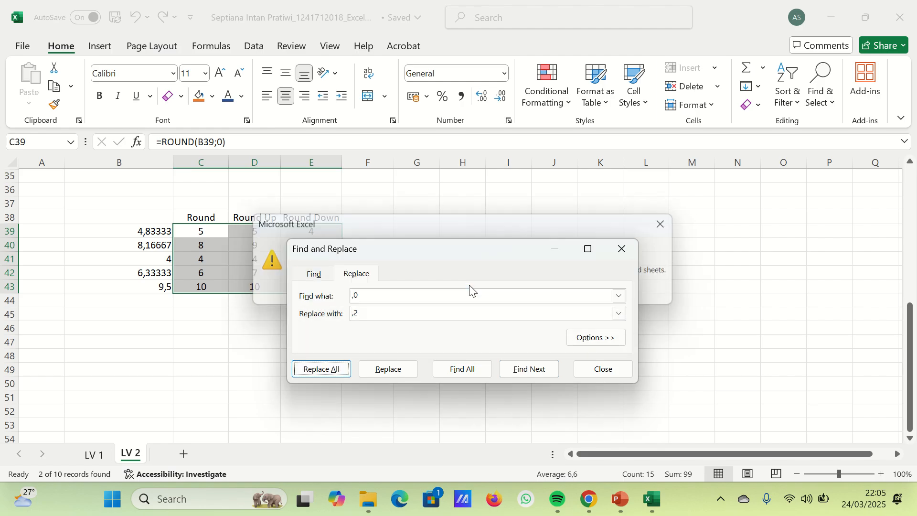
pyautogui.click(343, 370)
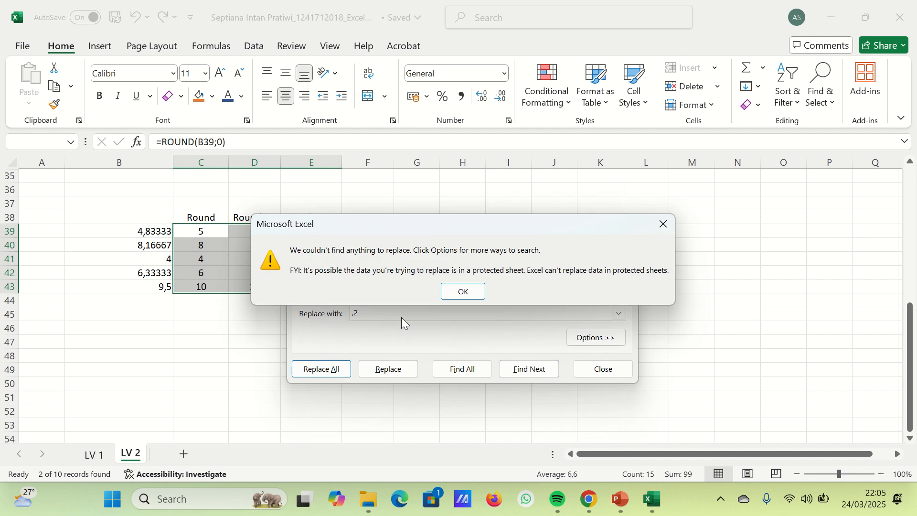
pyautogui.click(453, 290)
pyautogui.click(399, 370)
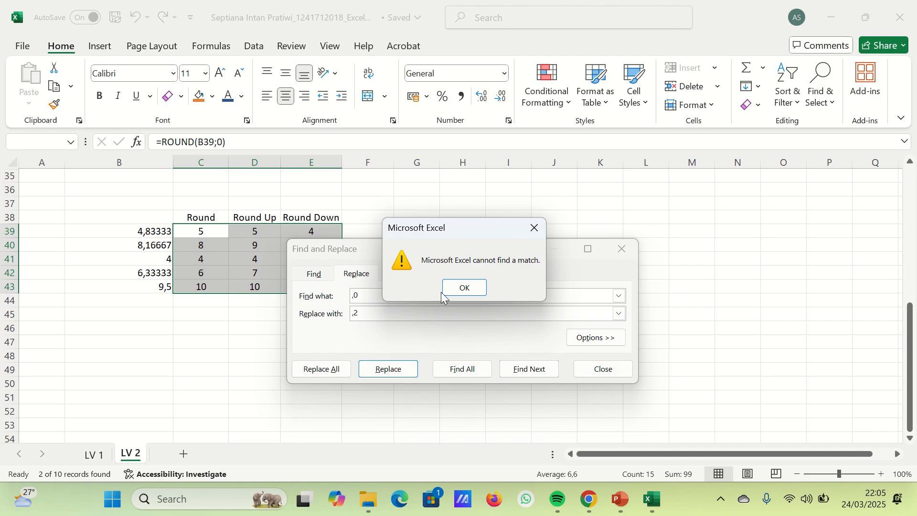
pyautogui.click(444, 291)
# - Replace every ";0" with ";2" in the rounding formulas of C39:E43
pyautogui.click(356, 296)
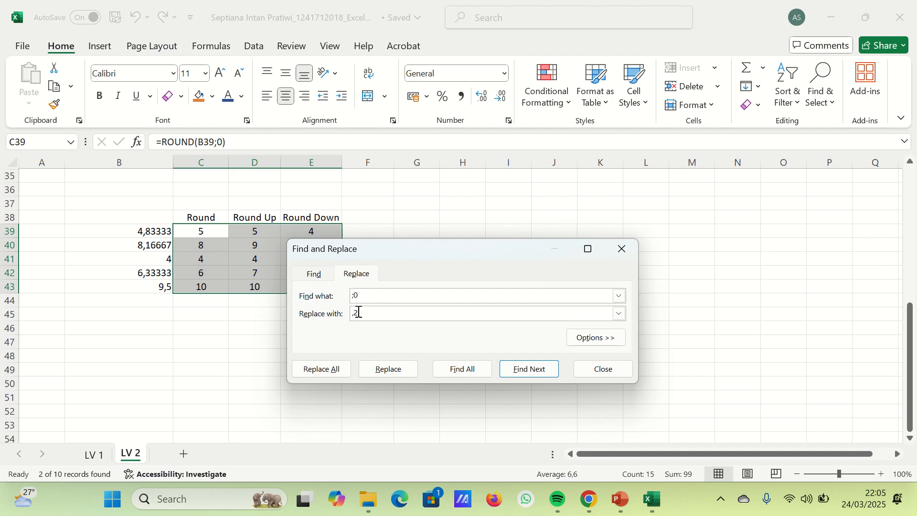
pyautogui.click(355, 313)
pyautogui.press('BackSpace')
pyautogui.write(';')
pyautogui.press('Return')
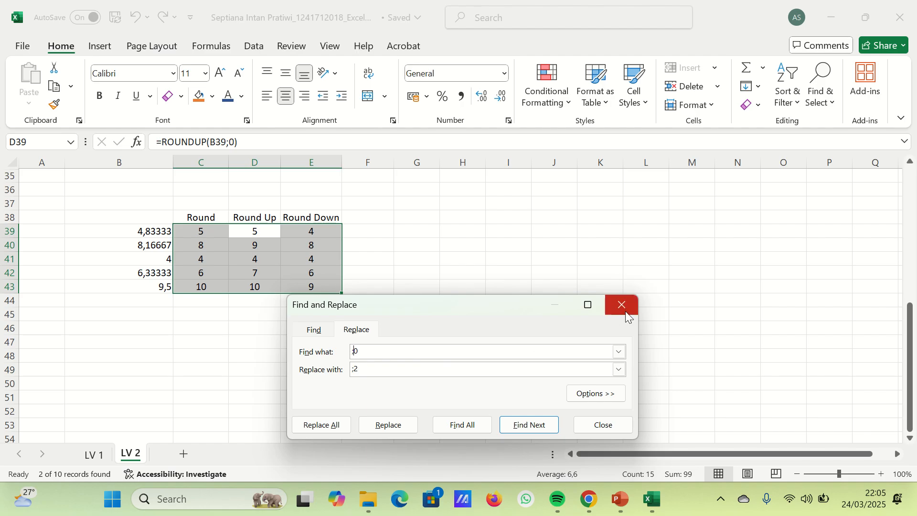
pyautogui.click(321, 425)
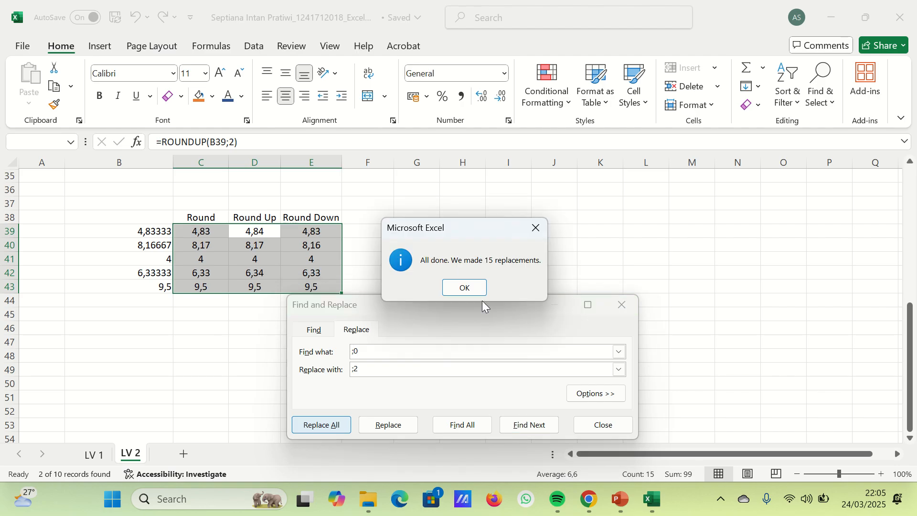
pyautogui.press('Return')
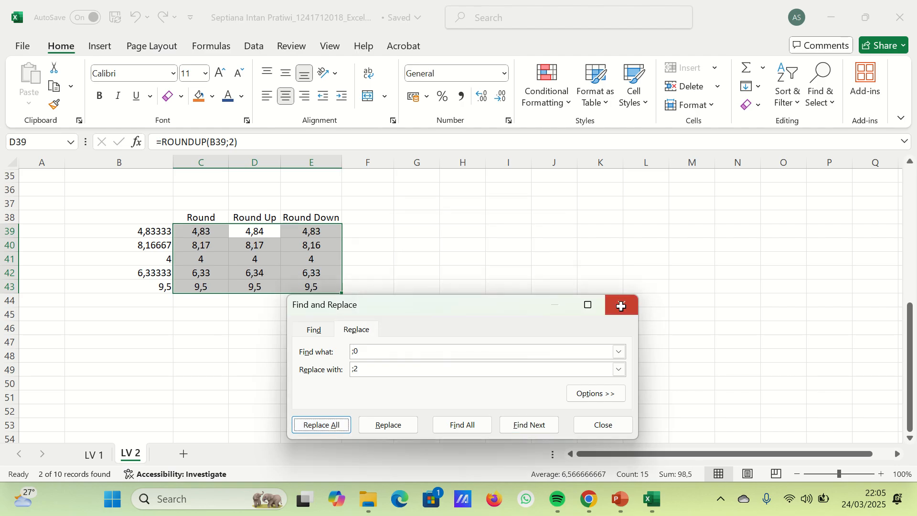
pyautogui.click(621, 306)
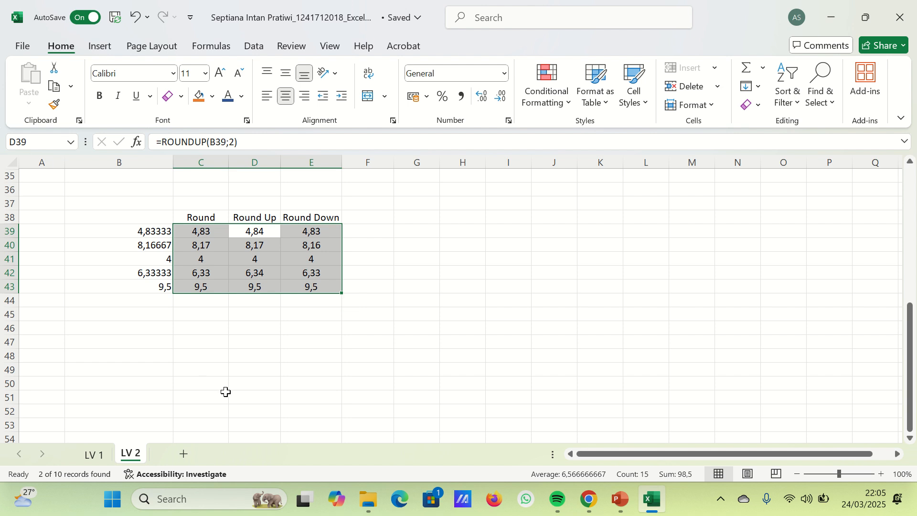
# - Enter the numbers 2, 4, 5, 8, 10, 12, 14, 16, 18 and 20 down cells C56:C65
pyautogui.click(259, 397)
pyautogui.scroll(-2, 259, 395)
pyautogui.scroll(-4, 260, 395)
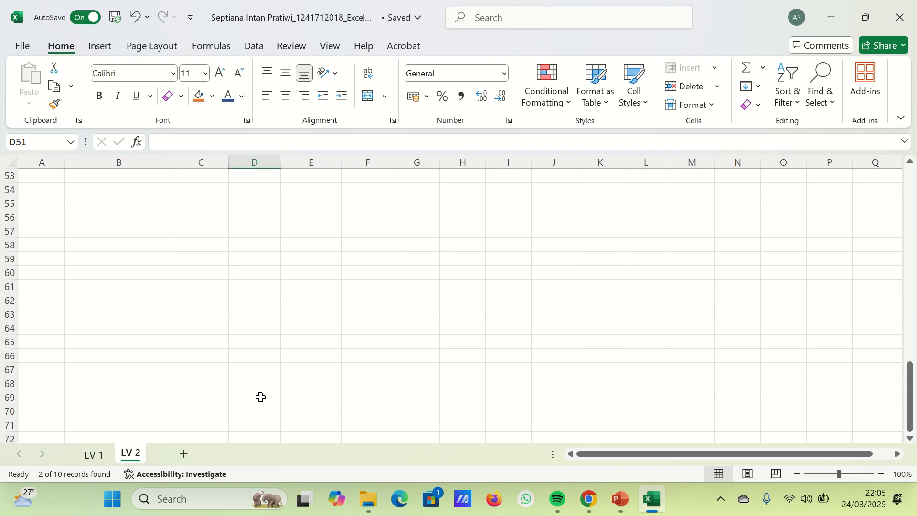
pyautogui.click(202, 218)
pyautogui.write('2')
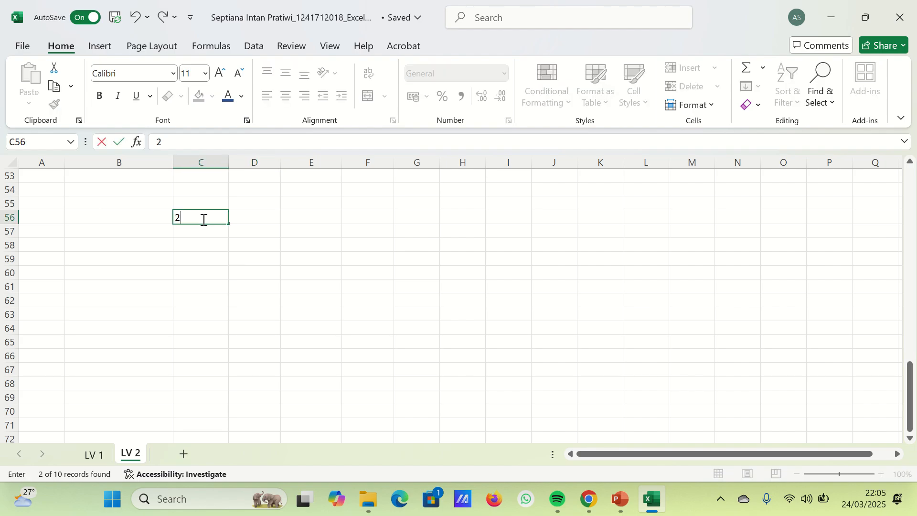
pyautogui.press('Return')
pyautogui.write('4')
pyautogui.press('Return')
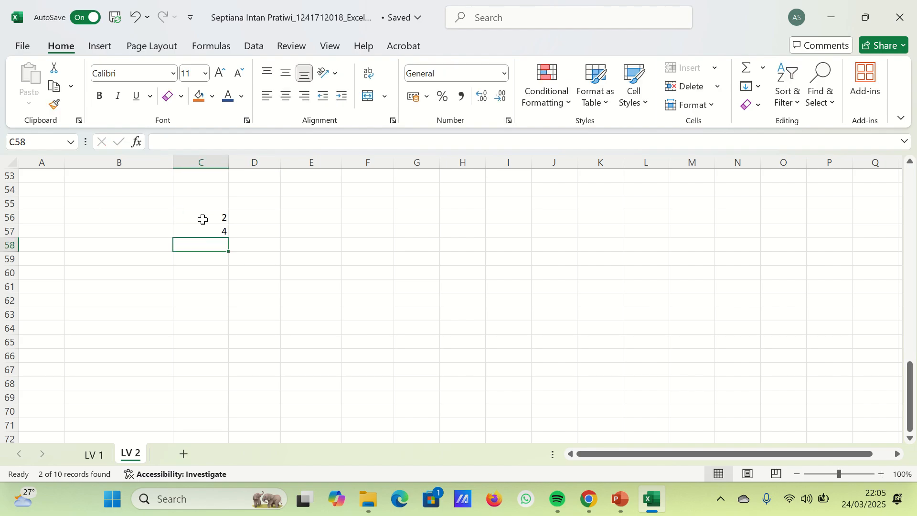
pyautogui.write('5')
pyautogui.press('Return')
pyautogui.write('8')
pyautogui.press('Return')
pyautogui.write('10')
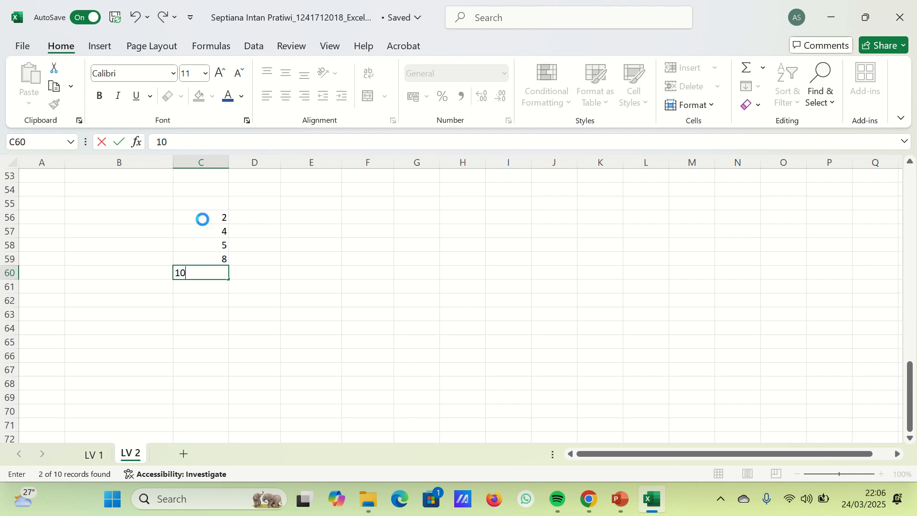
pyautogui.press('Return')
pyautogui.write('12')
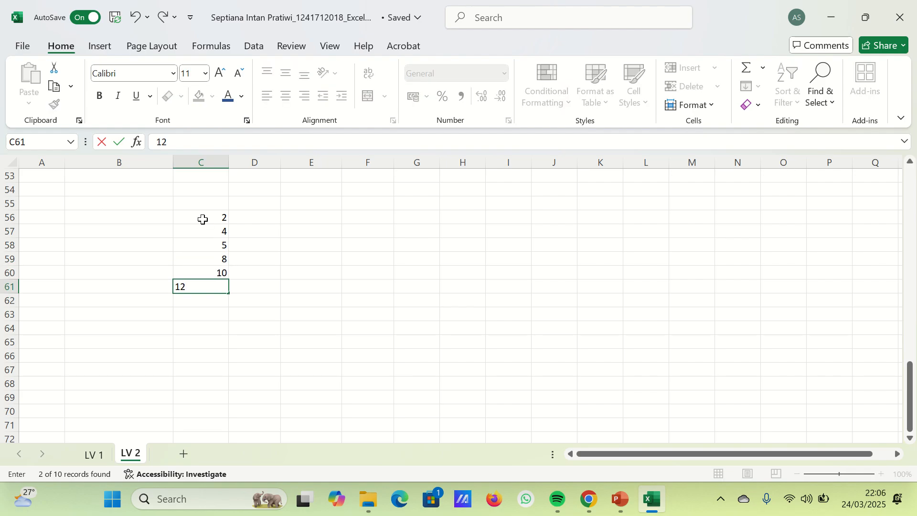
pyautogui.press('Return')
pyautogui.write('14')
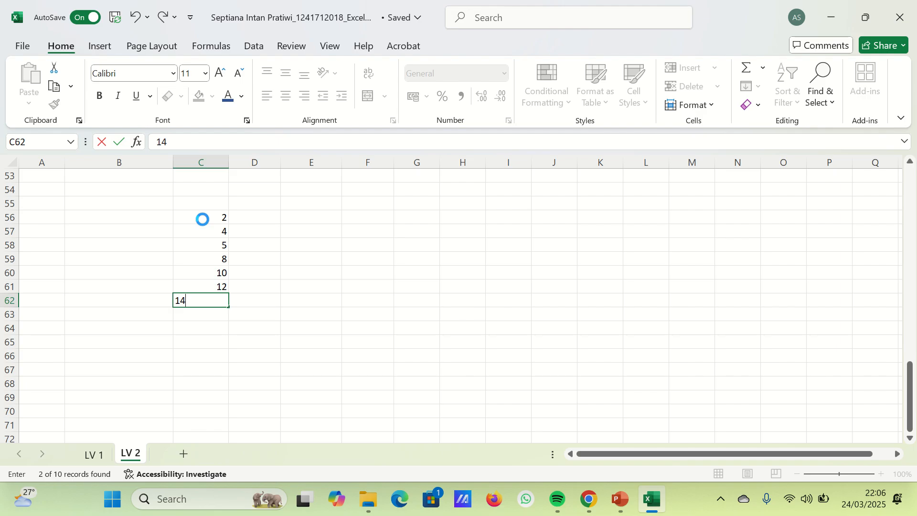
pyautogui.press('Return')
pyautogui.write('16')
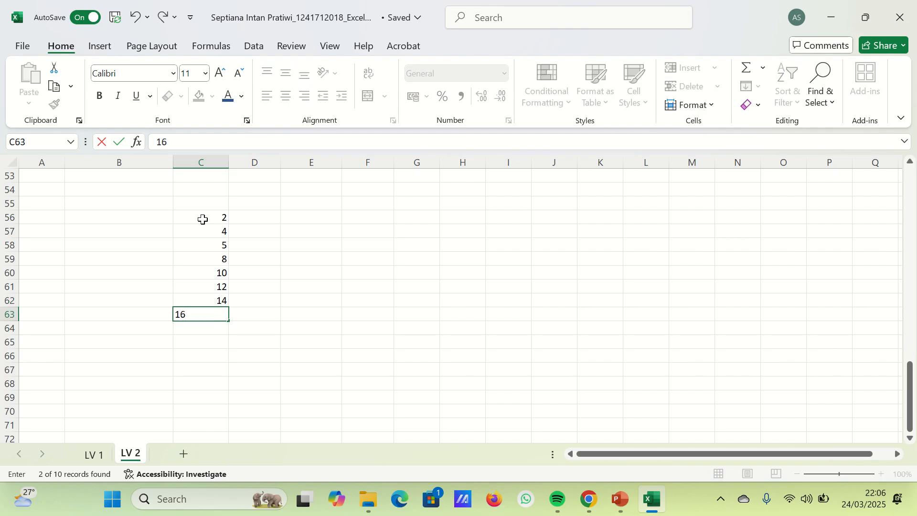
pyautogui.press('Return')
pyautogui.write('18')
pyautogui.press('Return')
pyautogui.write('20')
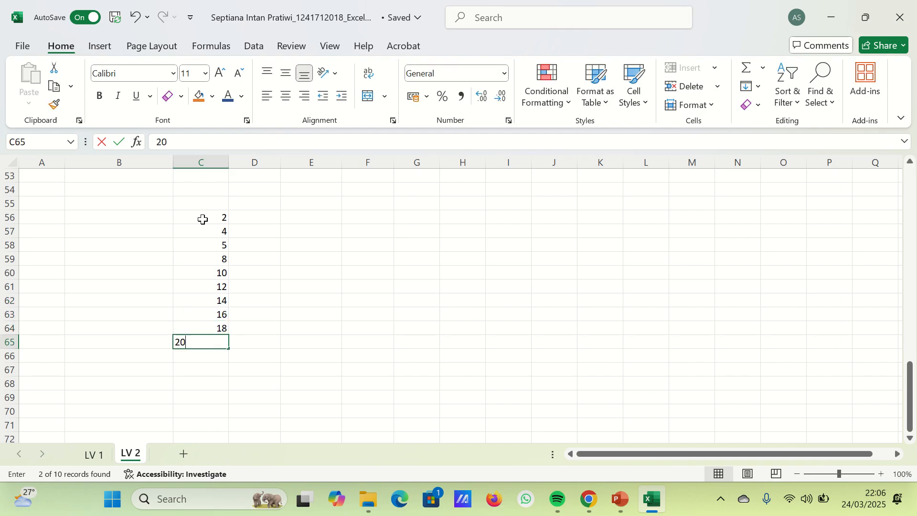
# - Enter 5 in D56 and fill it down to D65
pyautogui.press('Right')
pyautogui.press('Up')
pyautogui.press('Up')
pyautogui.press('Up')
pyautogui.press('Up')
pyautogui.press('Up')
pyautogui.press('Up')
pyautogui.press('Up')
pyautogui.press('Up')
pyautogui.press('Up')
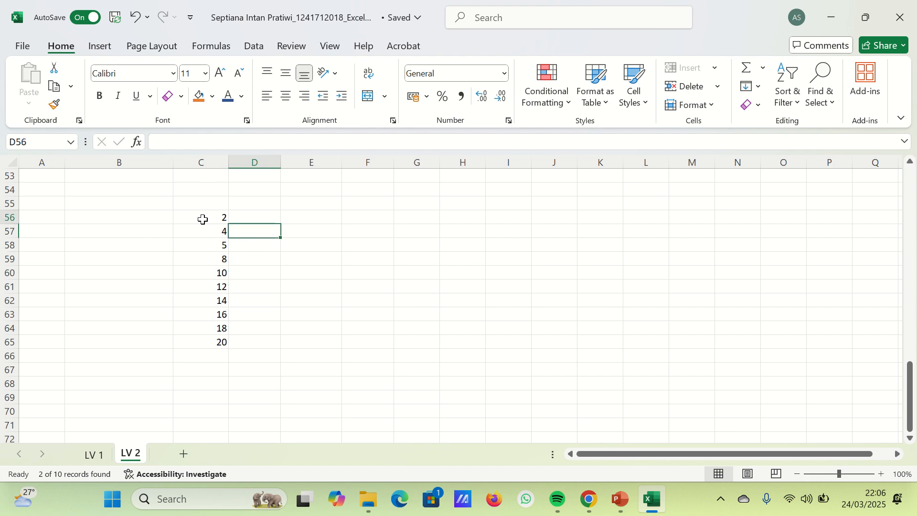
pyautogui.press('Up')
pyautogui.press('Down')
pyautogui.write('5')
pyautogui.press('Return')
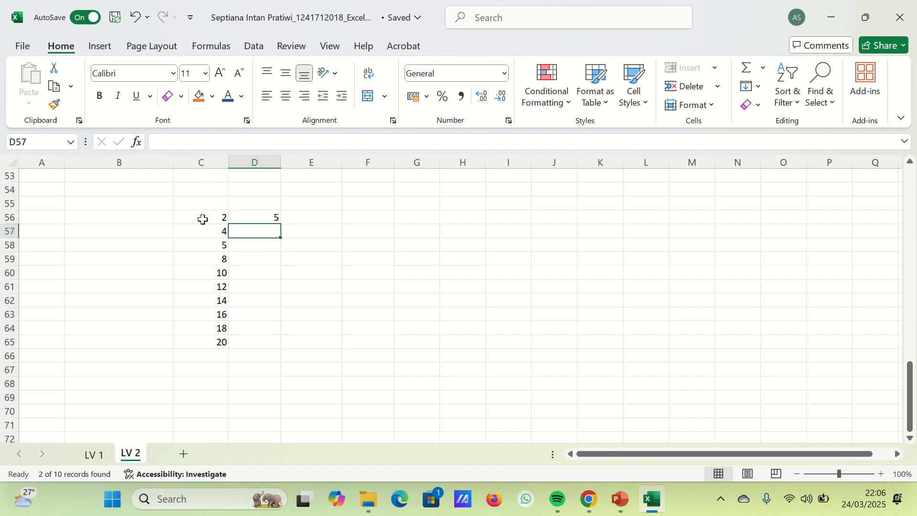
pyautogui.press('Up')
pyautogui.hotkey('shift', 'Down')
pyautogui.hotkey('shift', 'Down')
pyautogui.hotkey('shift', 'Down')
pyautogui.hotkey('shift', 'Down')
pyautogui.hotkey('shift', 'Down')
pyautogui.hotkey('shift', 'Down')
pyautogui.hotkey('shift', 'Down')
pyautogui.hotkey('shift', 'Down')
pyautogui.hotkey('shift', 'Down')
pyautogui.hotkey('shift', 'Down')
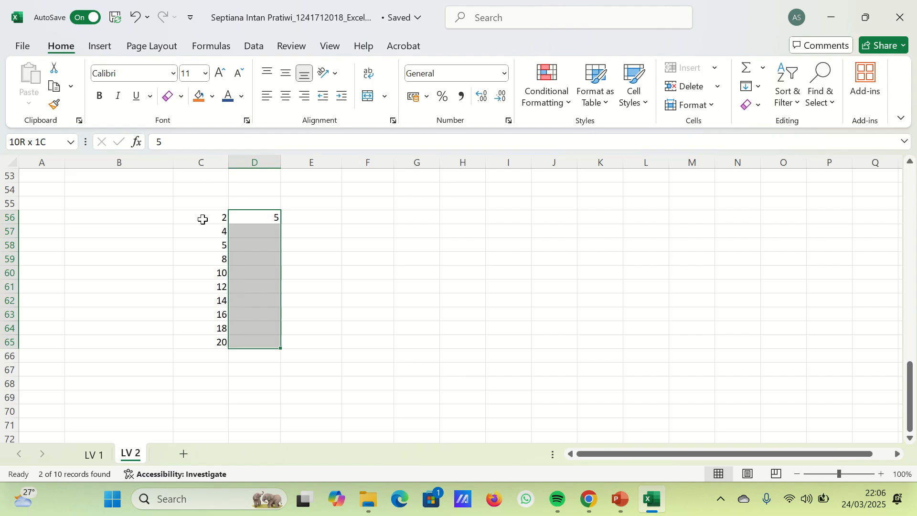
pyautogui.hotkey('shift', 'Up')
pyautogui.hotkey('ctrl', 'd')
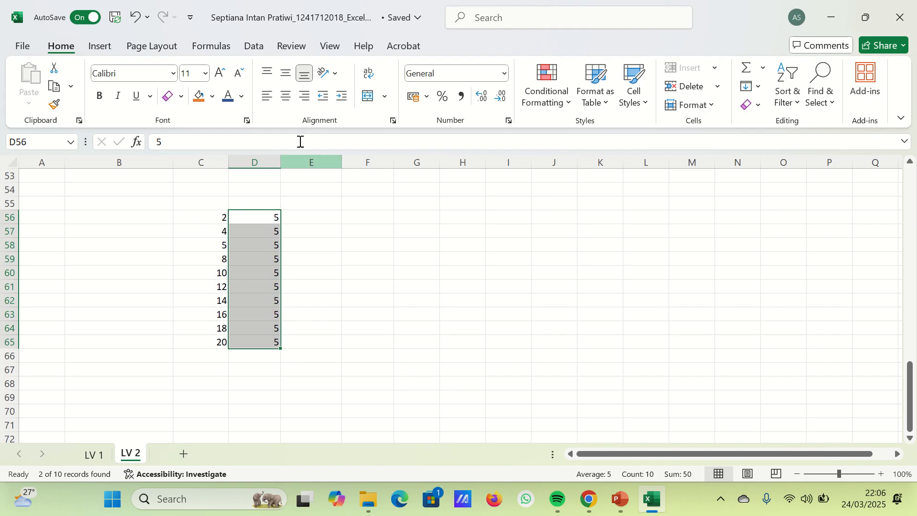
# - Enter =D56*C56 in E56 and fill the formula down to E65
pyautogui.click(320, 215)
pyautogui.write('=')
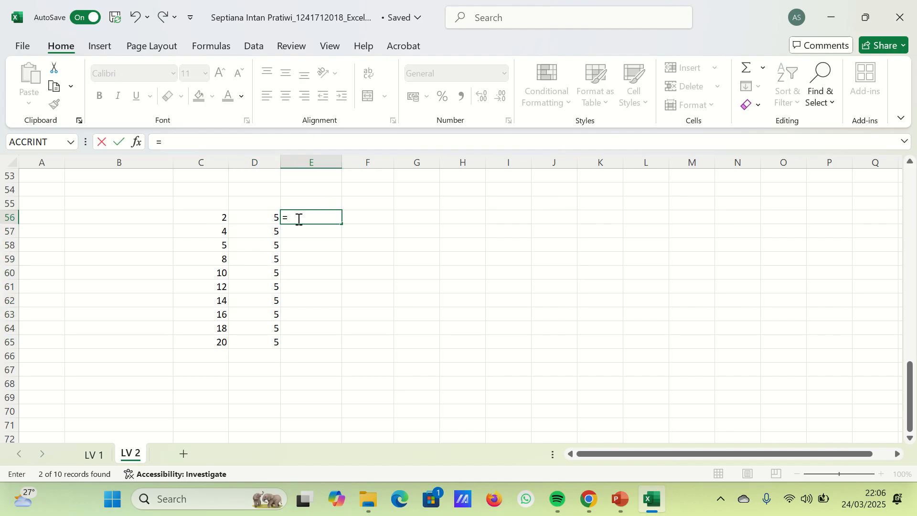
pyautogui.click(261, 218)
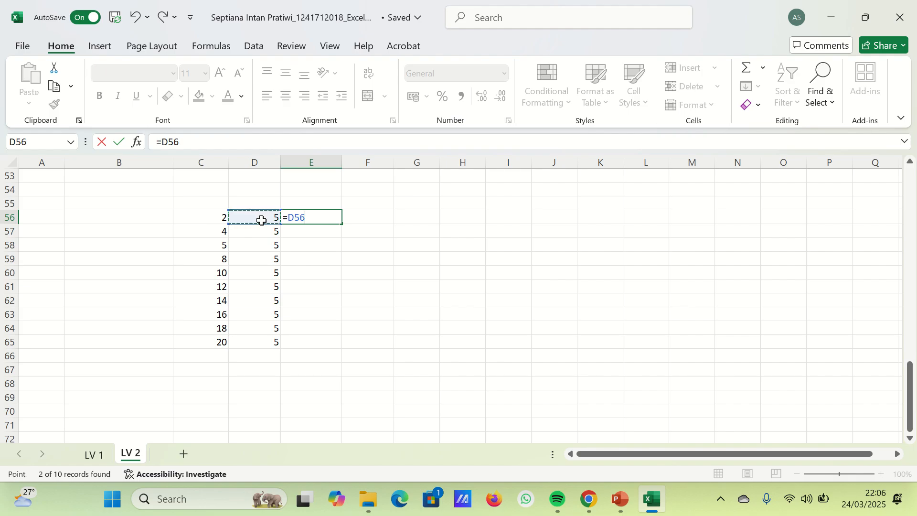
pyautogui.write('*')
pyautogui.click(209, 217)
pyautogui.press('Return')
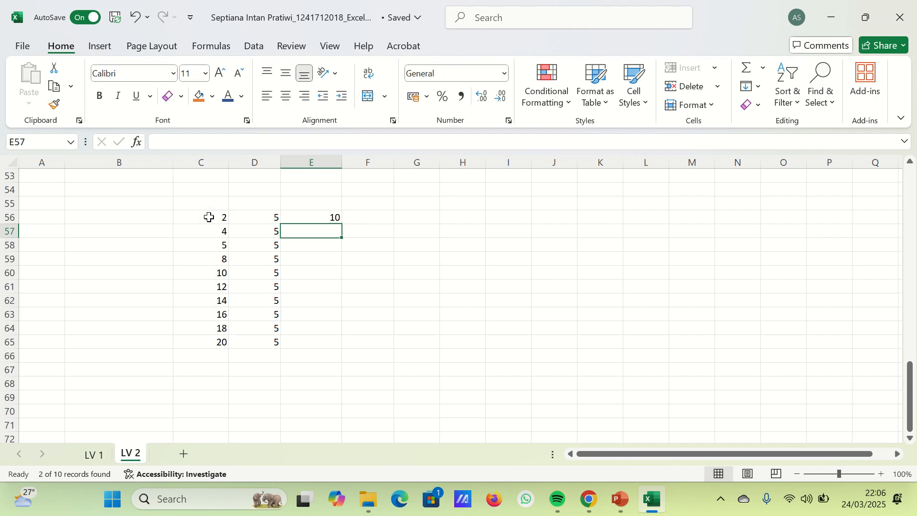
pyautogui.moveTo(307, 217); pyautogui.dragTo(312, 338)
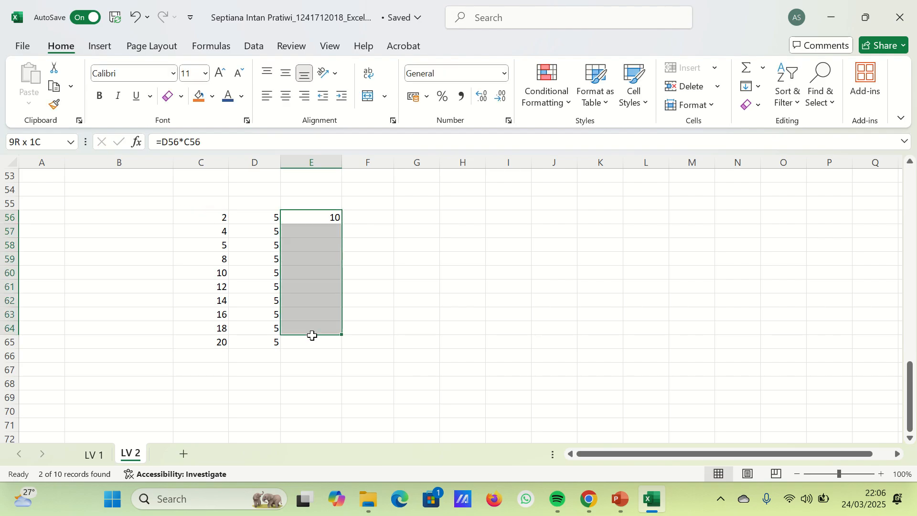
pyautogui.hotkey('ctrl', 'd')
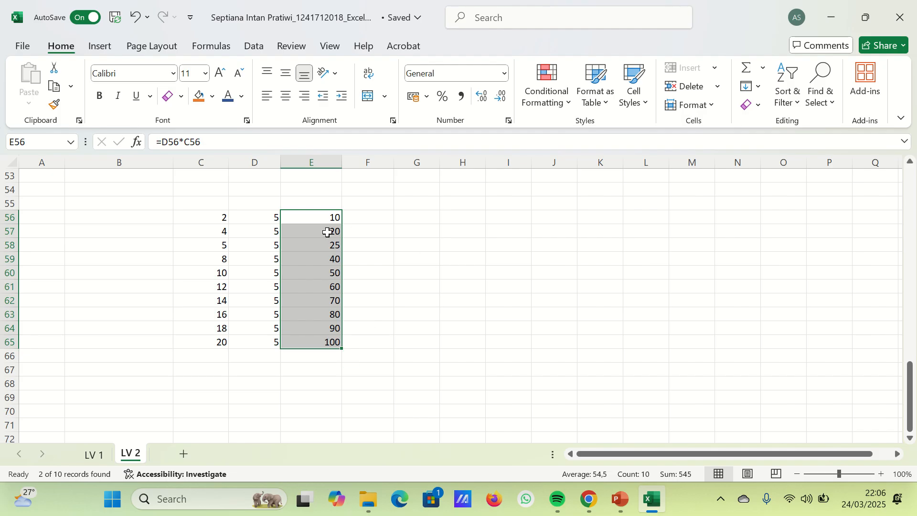
# - Fill the product formulas in E56:E65 across to column K and autofit columns I, J and K
pyautogui.moveTo(342, 349); pyautogui.dragTo(606, 352)
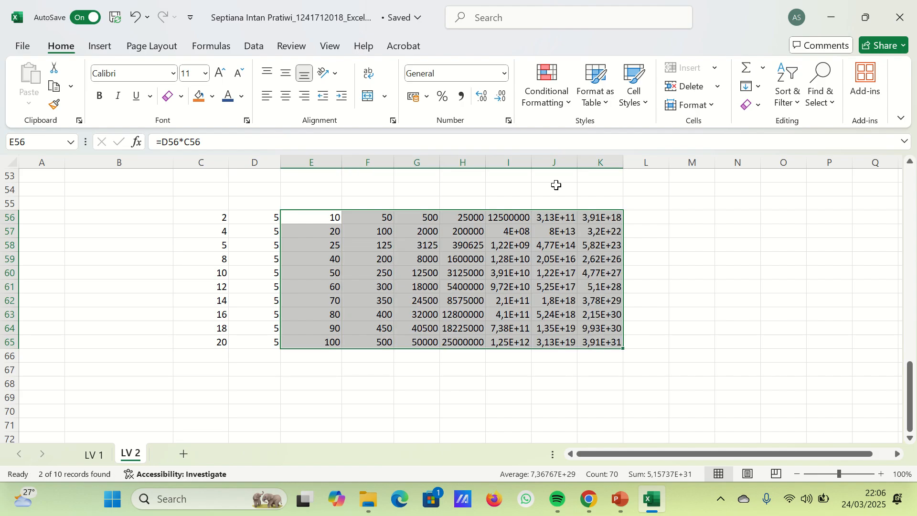
pyautogui.doubleClick(531, 163)
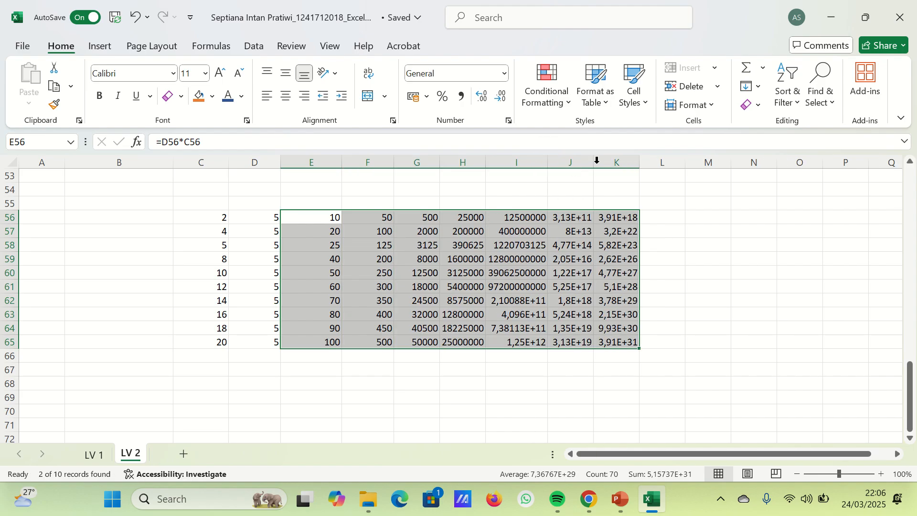
pyautogui.doubleClick(594, 162)
pyautogui.doubleClick(653, 162)
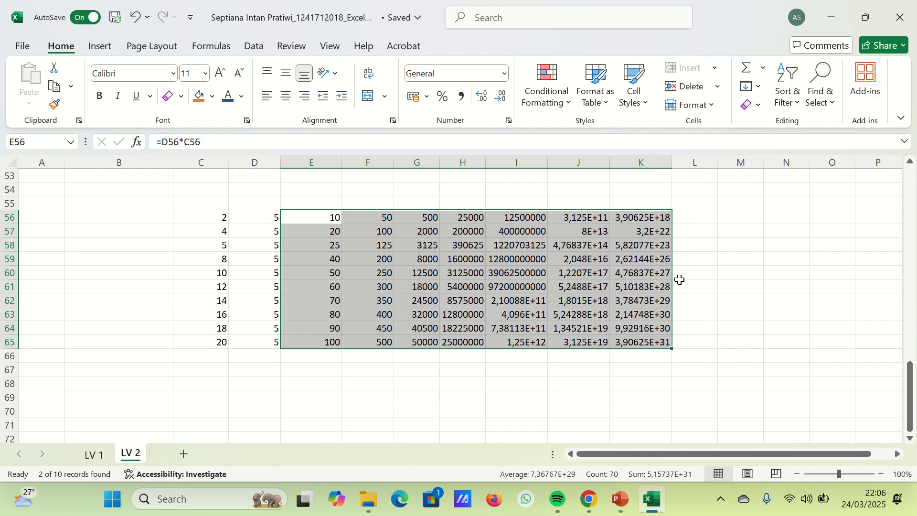
pyautogui.click(614, 374)
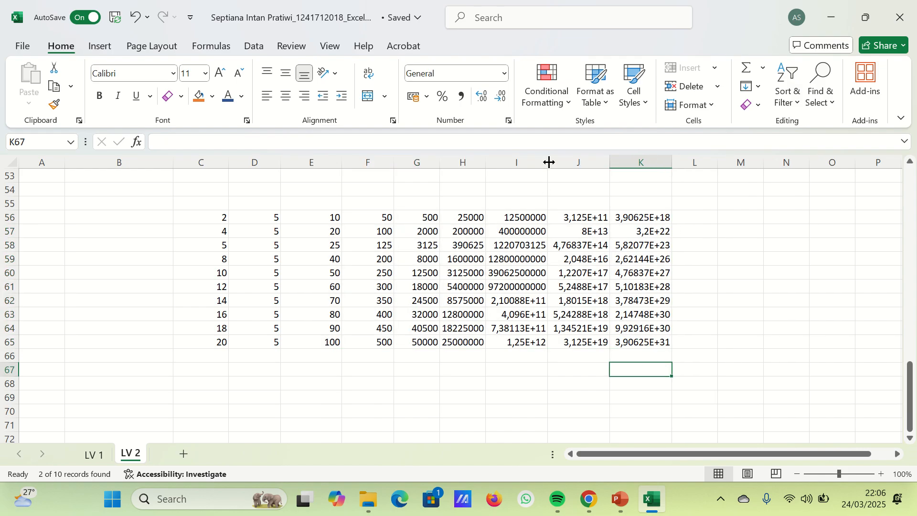
# - Widen column I slightly and check how its large products are displayed
pyautogui.moveTo(549, 163); pyautogui.dragTo(580, 163)
pyautogui.doubleClick(565, 301)
pyautogui.press('Escape')
pyautogui.press('Down')
pyautogui.press('Down')
pyautogui.press('Down')
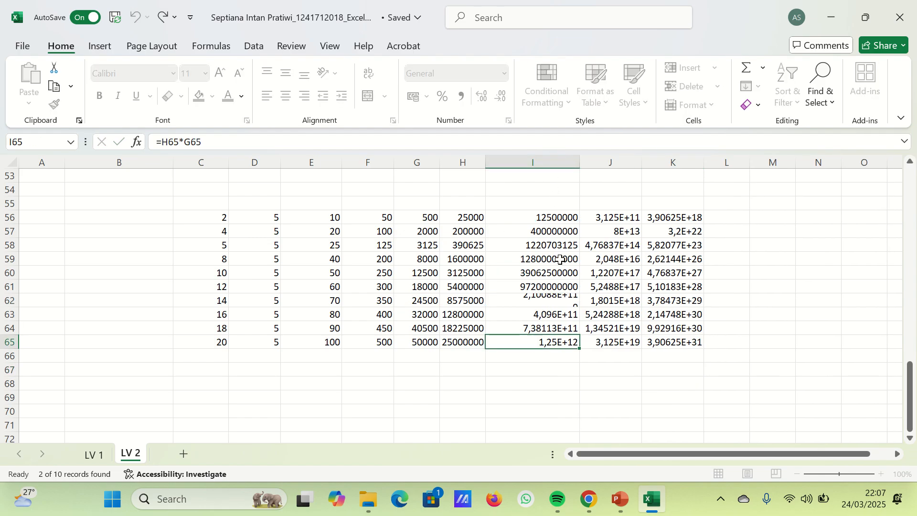
pyautogui.moveTo(581, 160); pyautogui.dragTo(554, 201)
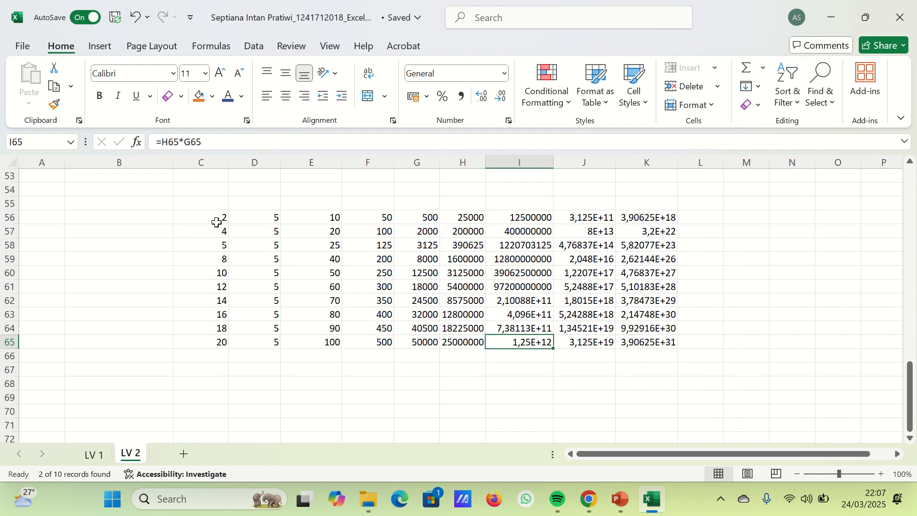
# - Apply the Number format to the multiplication table in C56:K65
pyautogui.moveTo(217, 219); pyautogui.dragTo(679, 342)
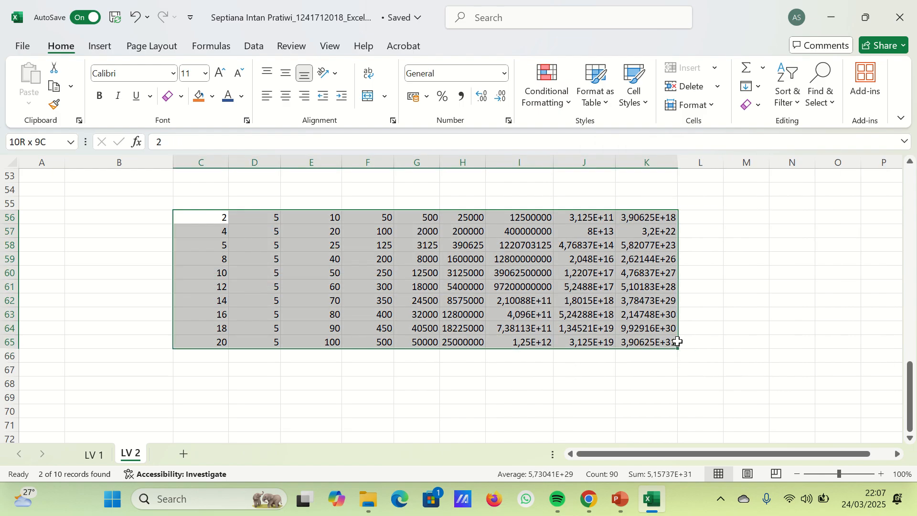
pyautogui.click(504, 73)
pyautogui.click(480, 145)
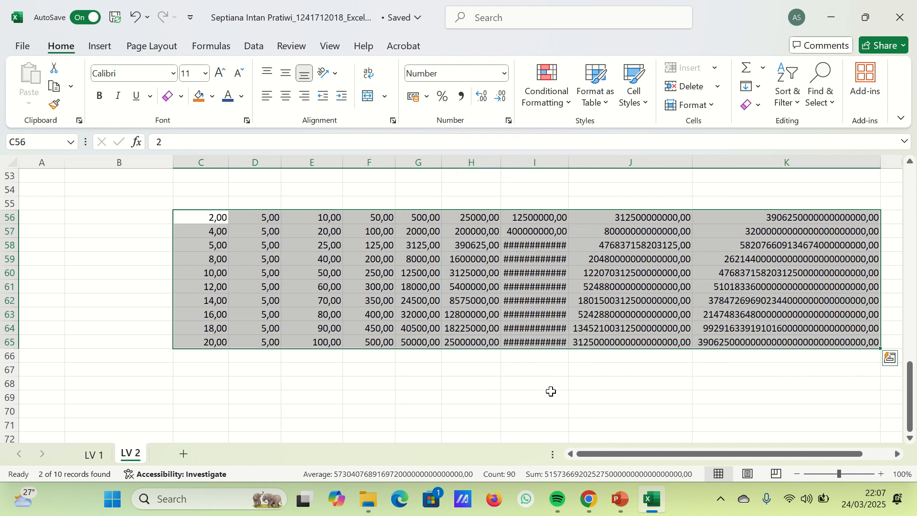
# - Undo the number format, the column width changes and the fill of product formulas across F56:K65
pyautogui.click(528, 429)
pyautogui.hotkey('ctrl', 'z')
pyautogui.hotkey('ctrl', 'z')
pyautogui.hotkey('ctrl', 'z')
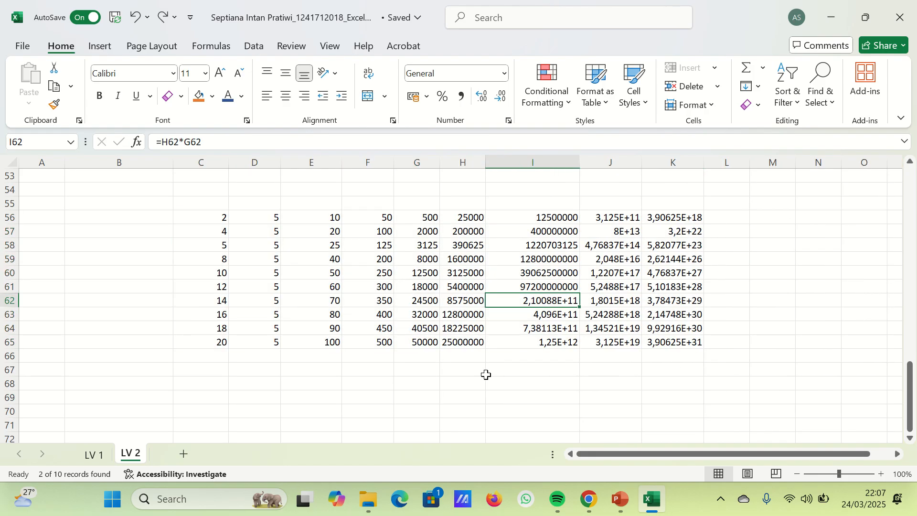
pyautogui.hotkey('ctrl', 'z')
pyautogui.hotkey('ctrl', 'z')
pyautogui.hotkey('ctrl', 'z')
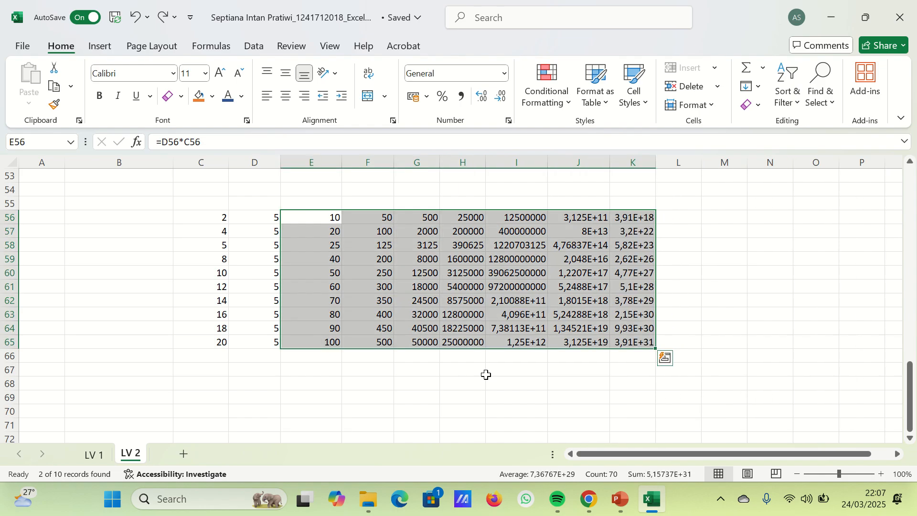
pyautogui.hotkey('ctrl', 'z')
pyautogui.hotkey('ctrl', 'z')
pyautogui.hotkey('ctrl', 'z')
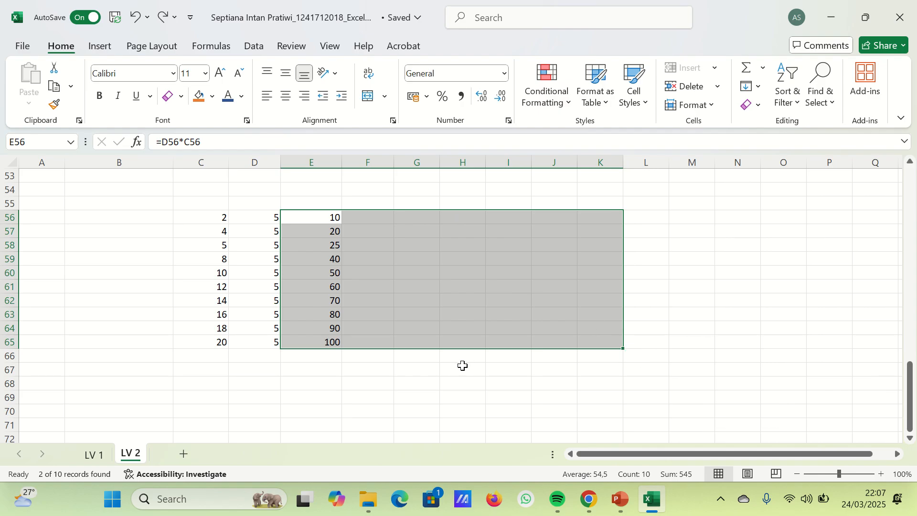
# - Change the formula in E56 to =D56*$C$56 so that its reference to C56 is absolute
pyautogui.doubleClick(327, 216)
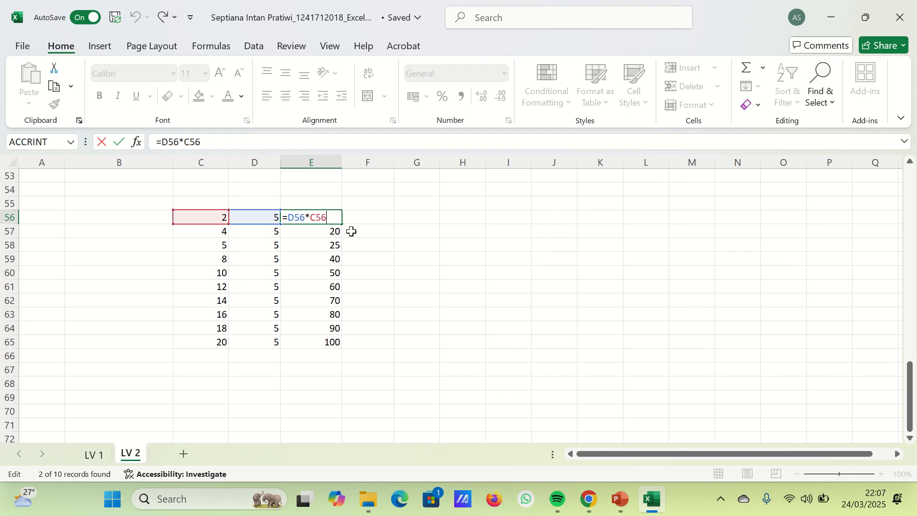
pyautogui.press('XF86MonBrightnessUp')
pyautogui.press('XF86MonBrightnessUp')
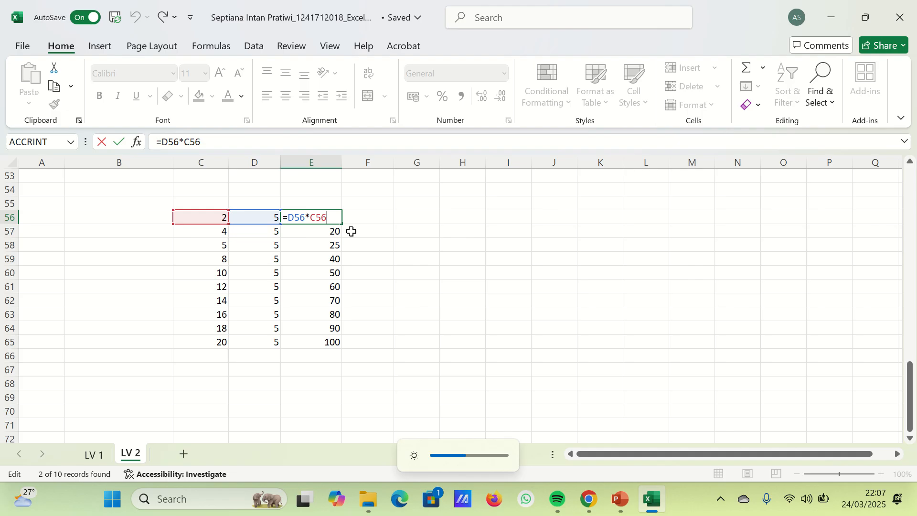
pyautogui.press('XF86MonBrightnessDown')
pyautogui.press('XF86MonBrightnessDown')
pyautogui.press('F4')
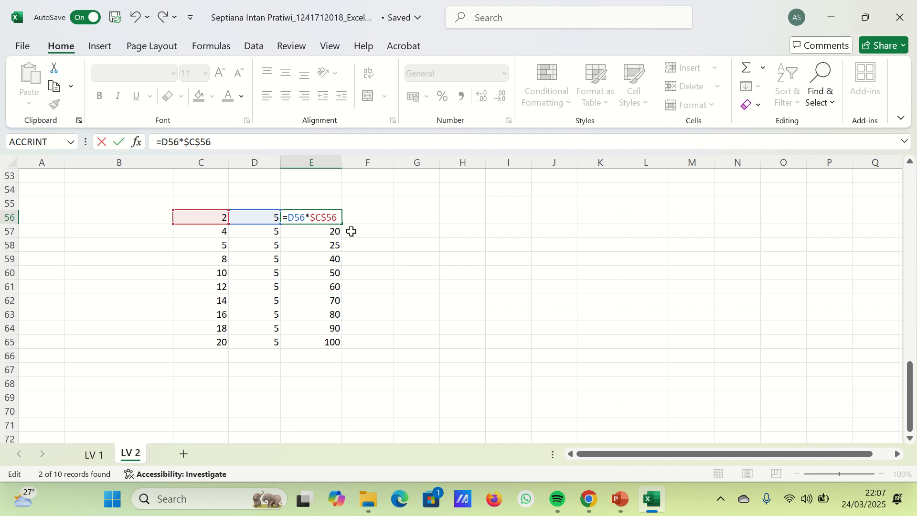
pyautogui.press('Return')
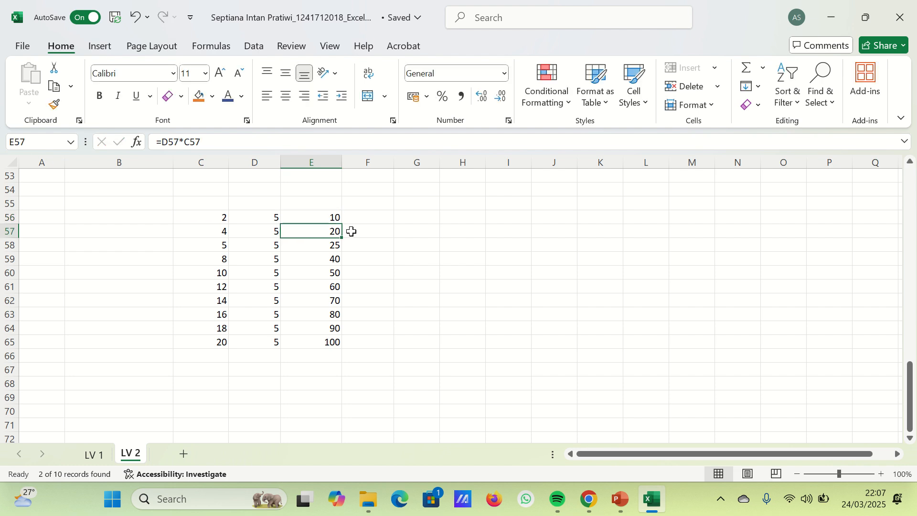
pyautogui.doubleClick(315, 217)
pyautogui.press('F4')
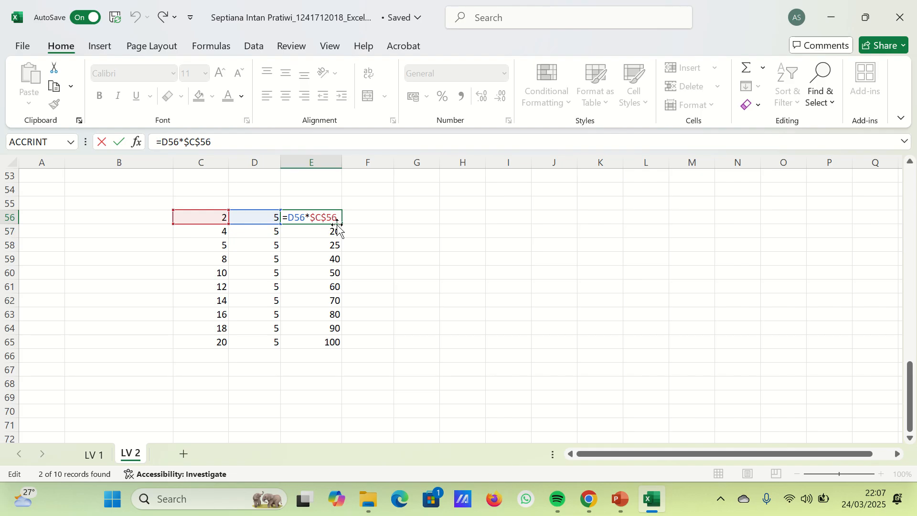
pyautogui.click(317, 249)
# - Fill the formulas in E56:E65 across to column H and inspect the formulas in G57 and H57
pyautogui.moveTo(325, 218); pyautogui.dragTo(484, 349)
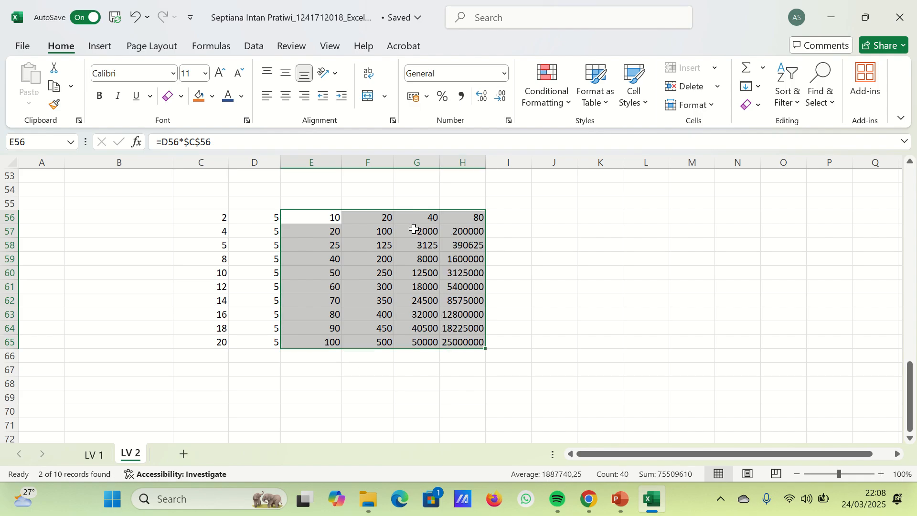
pyautogui.click(414, 230)
pyautogui.doubleClick(423, 236)
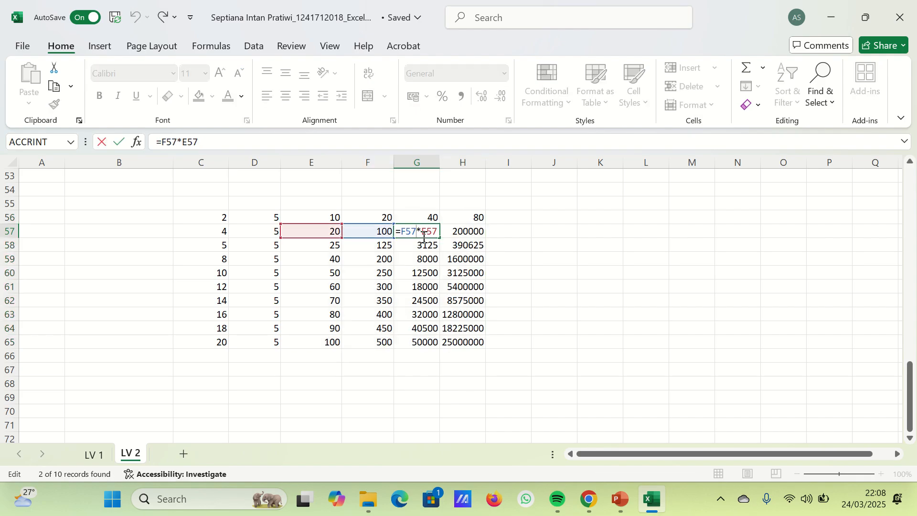
pyautogui.doubleClick(450, 232)
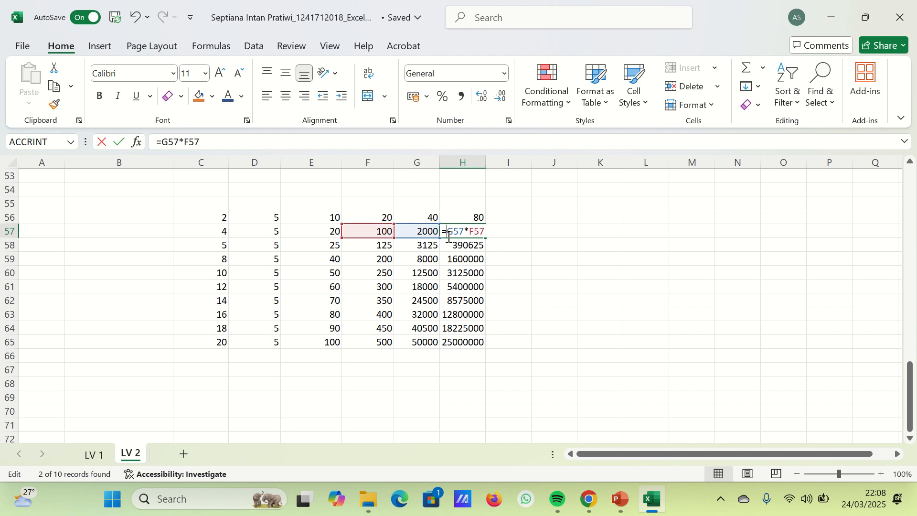
pyautogui.click(420, 285)
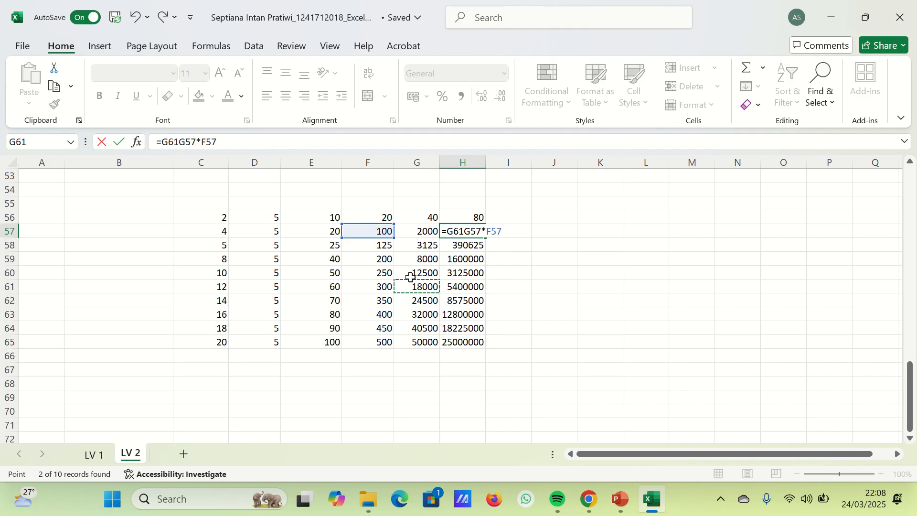
pyautogui.scroll(-1, 278, 332)
pyautogui.scroll(-1, 278, 332)
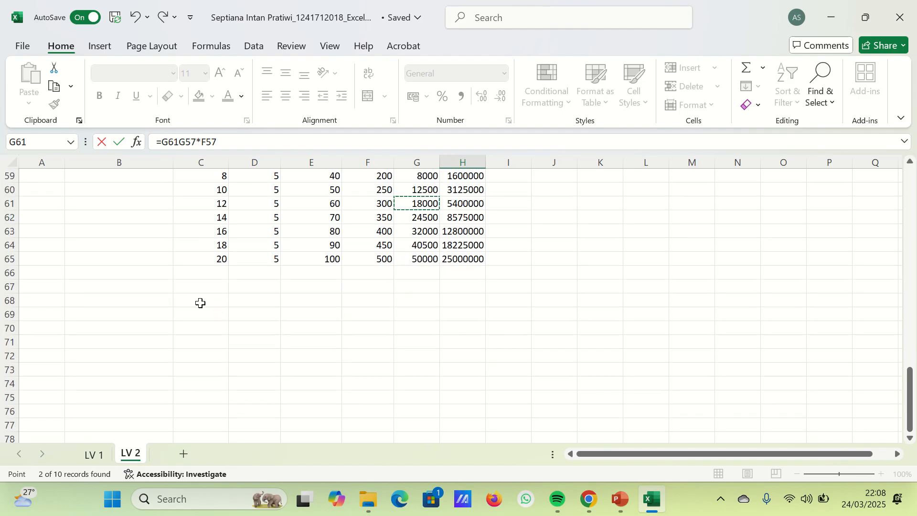
pyautogui.click(201, 302)
pyautogui.write('7')
pyautogui.press('Return')
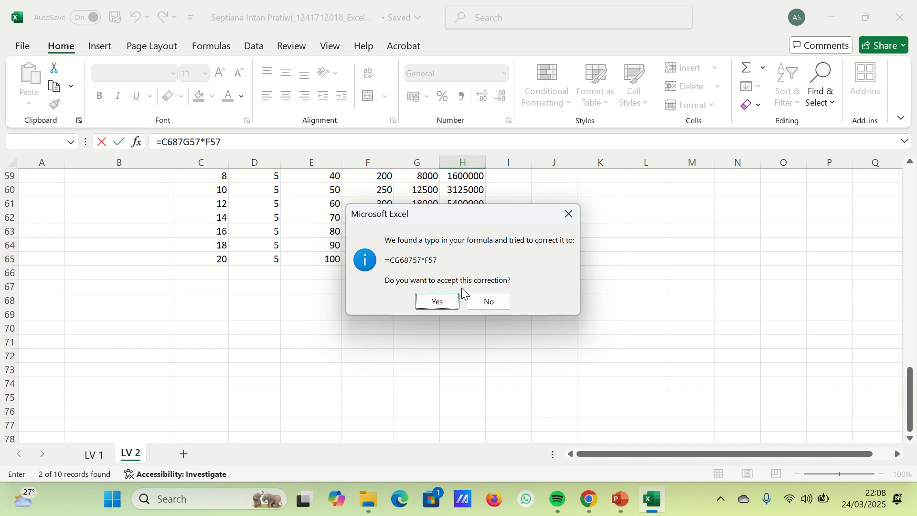
pyautogui.click(489, 301)
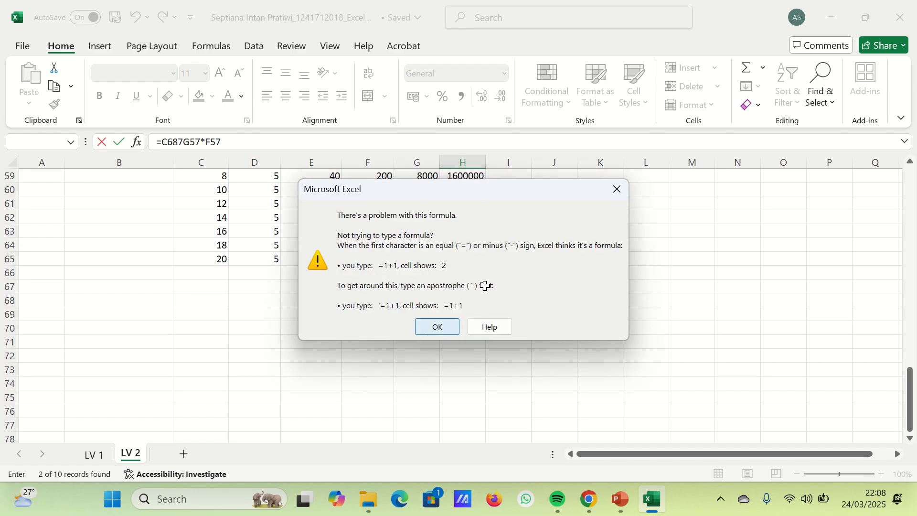
pyautogui.press('Return')
pyautogui.click(512, 259)
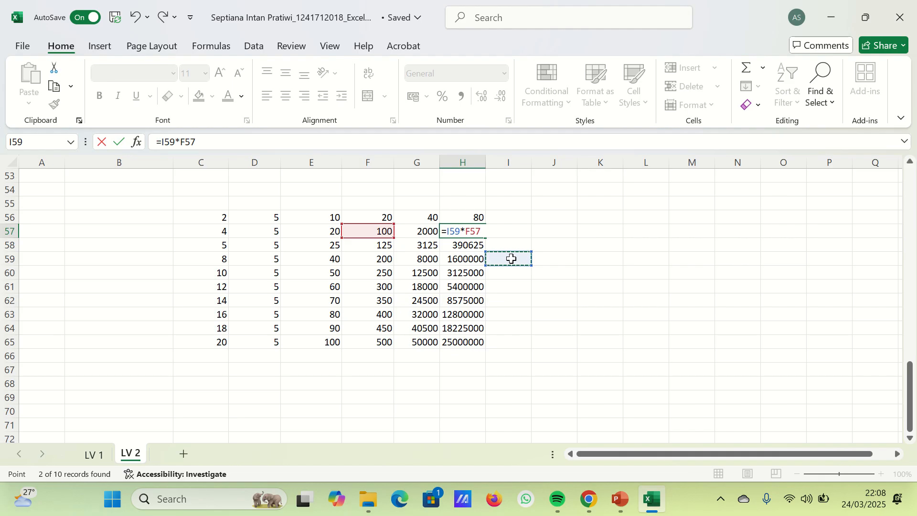
pyautogui.press('Return')
pyautogui.hotkey('ctrl', 'z')
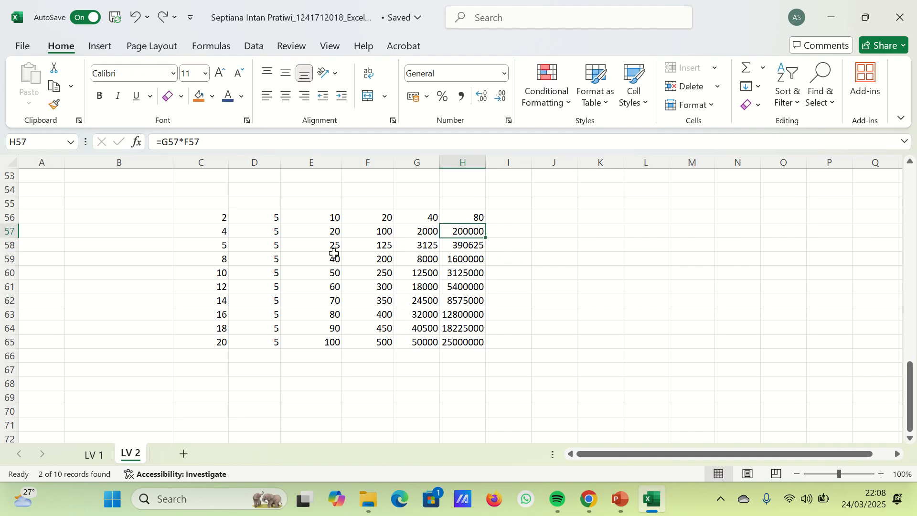
# - Enter 7 in C69 below the table as the multiplier for a new exercise
pyautogui.scroll(-2, 219, 316)
pyautogui.click(198, 313)
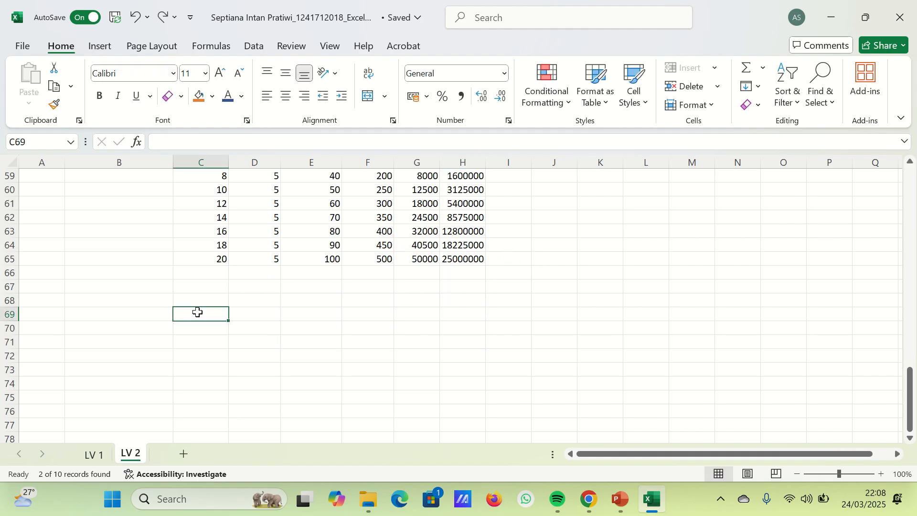
pyautogui.write('7')
pyautogui.press('Return')
# - Enter the numbers 1, 2, 4, 5, 6, 9, 10 and 12 in C71:C78
pyautogui.press('Return')
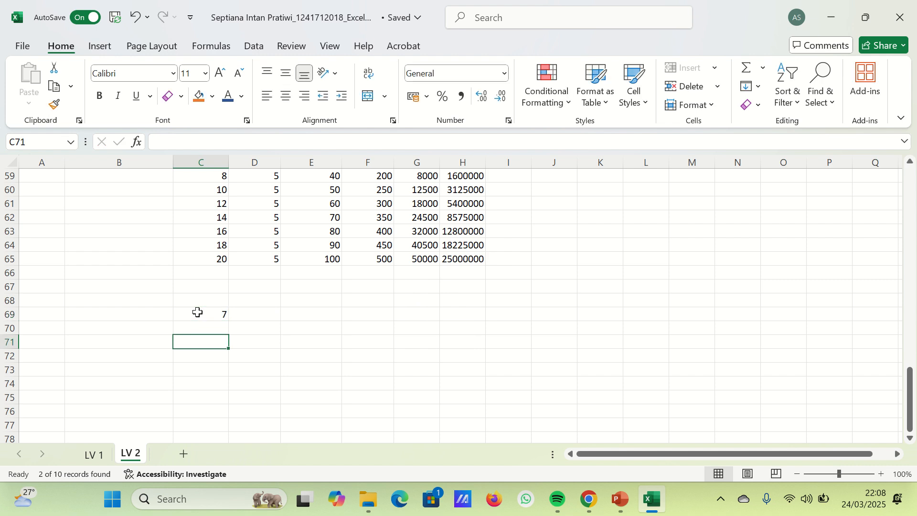
pyautogui.write('1')
pyautogui.press('Return')
pyautogui.write('2')
pyautogui.press('Return')
pyautogui.write('4')
pyautogui.press('Return')
pyautogui.write('5')
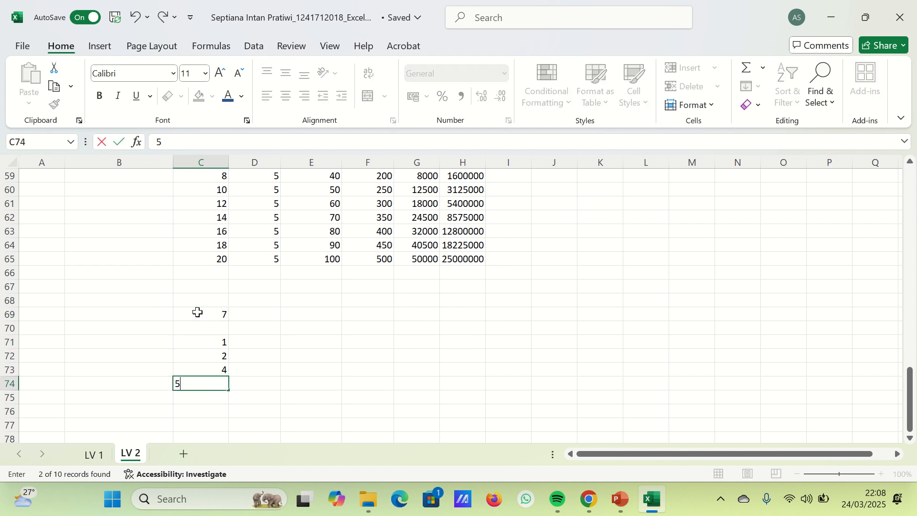
pyautogui.press('Return')
pyautogui.write('6')
pyautogui.press('Return')
pyautogui.write('9')
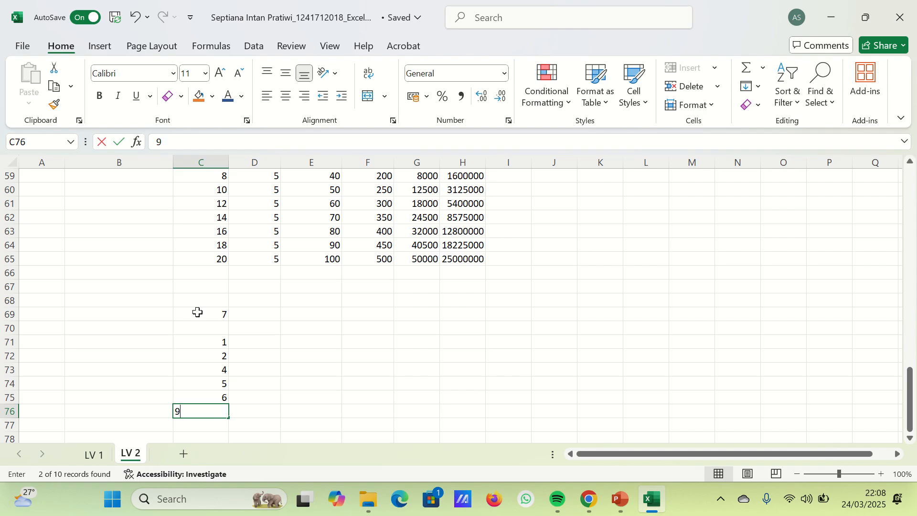
pyautogui.press('Return')
pyautogui.write('10')
pyautogui.press('Return')
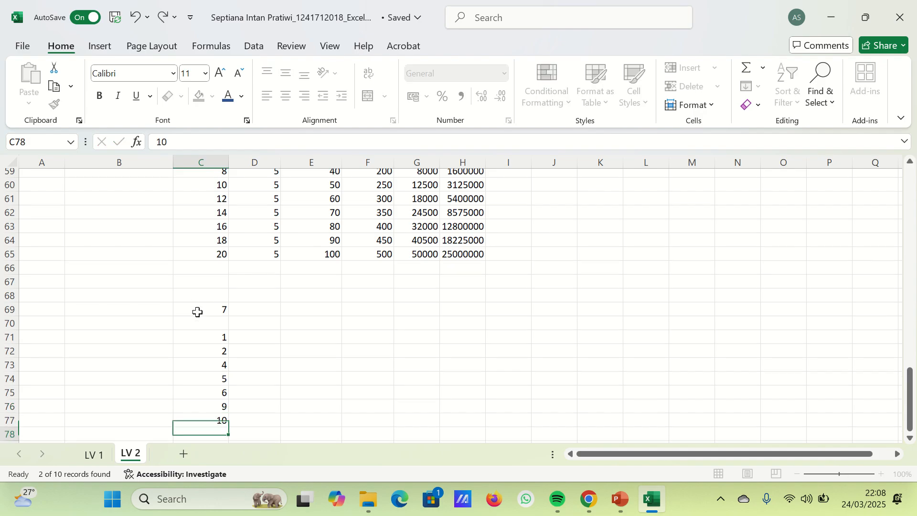
pyautogui.write('12')
pyautogui.press('Return')
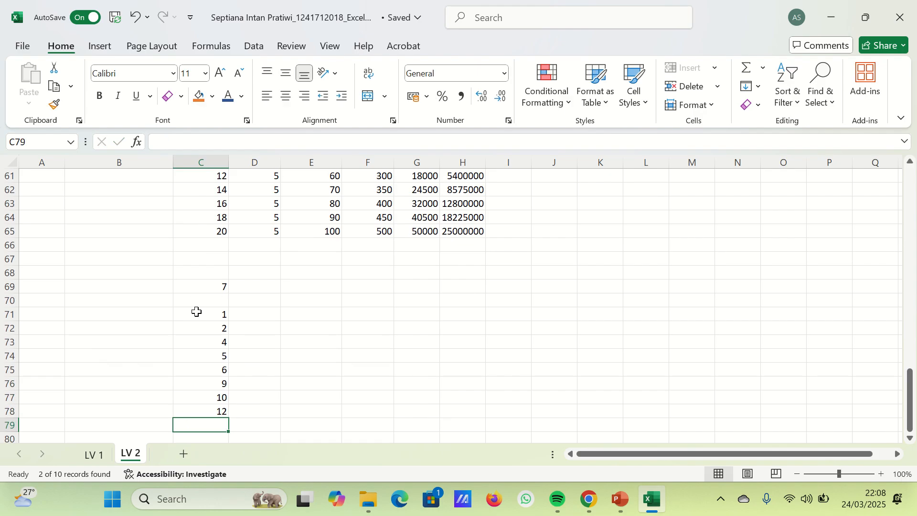
# - Enter =C69*$C$71 in D71, with the reference to C71 made absolute
pyautogui.click(249, 327)
pyautogui.click(251, 314)
pyautogui.write('=')
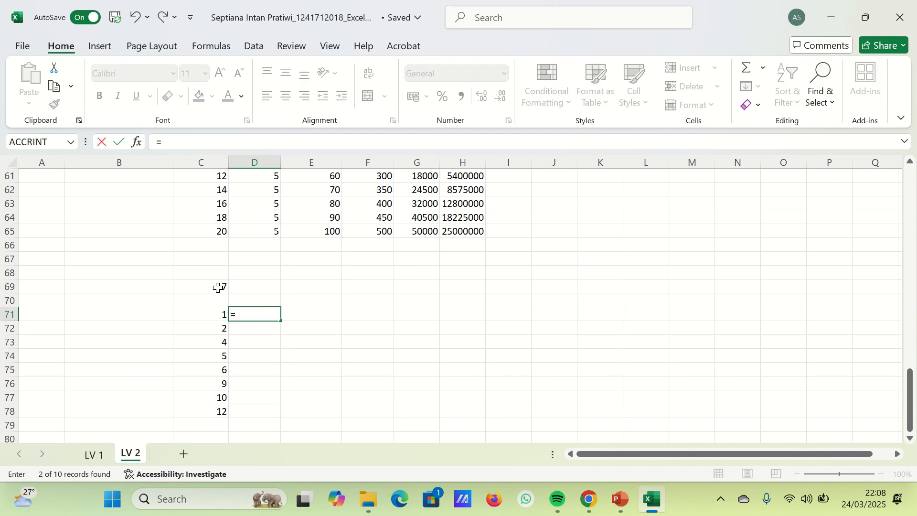
pyautogui.click(219, 287)
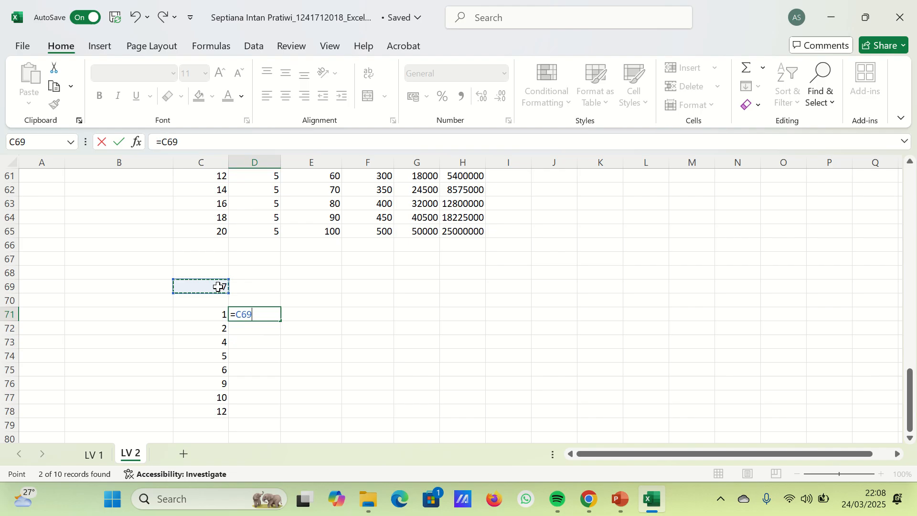
pyautogui.write('*')
pyautogui.click(207, 314)
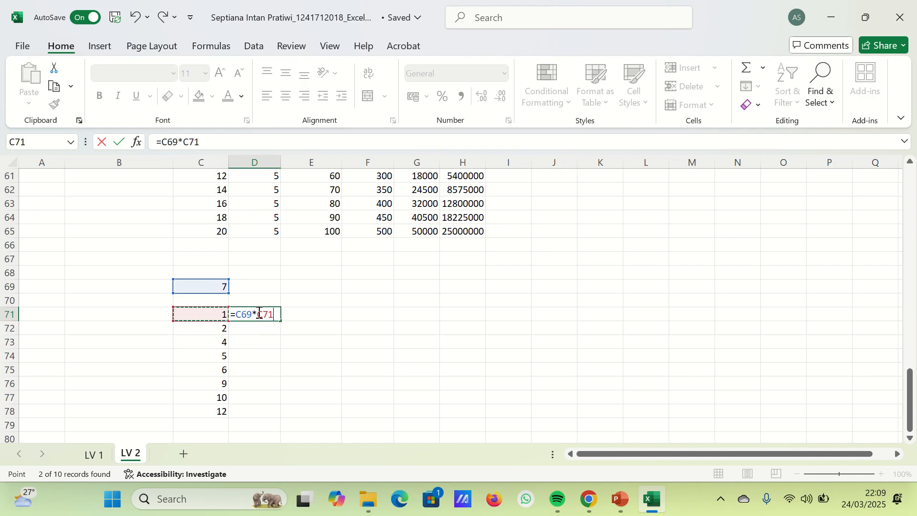
pyautogui.press('F4')
pyautogui.press('Return')
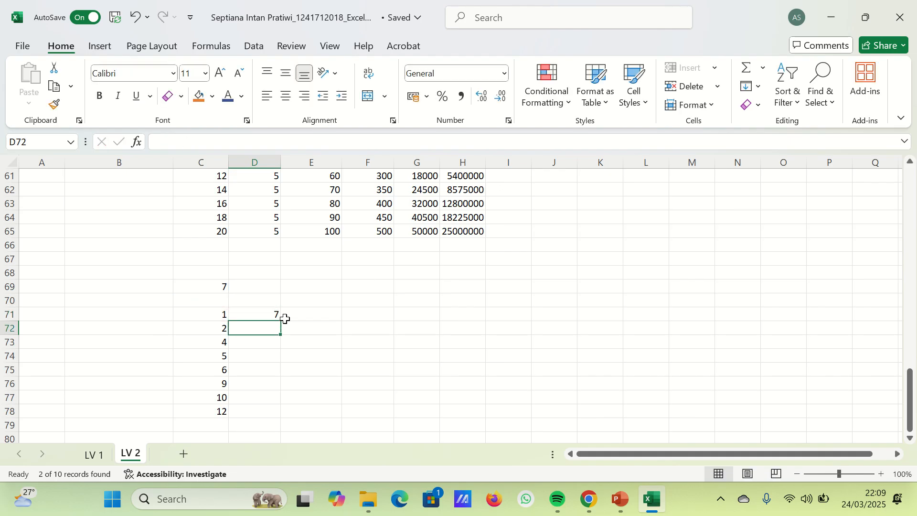
# - Fill the D71 formula down to D78 and check which cells the formula in D72 refers to
pyautogui.moveTo(279, 315); pyautogui.dragTo(258, 410)
pyautogui.hotkey('ctrl', 'd')
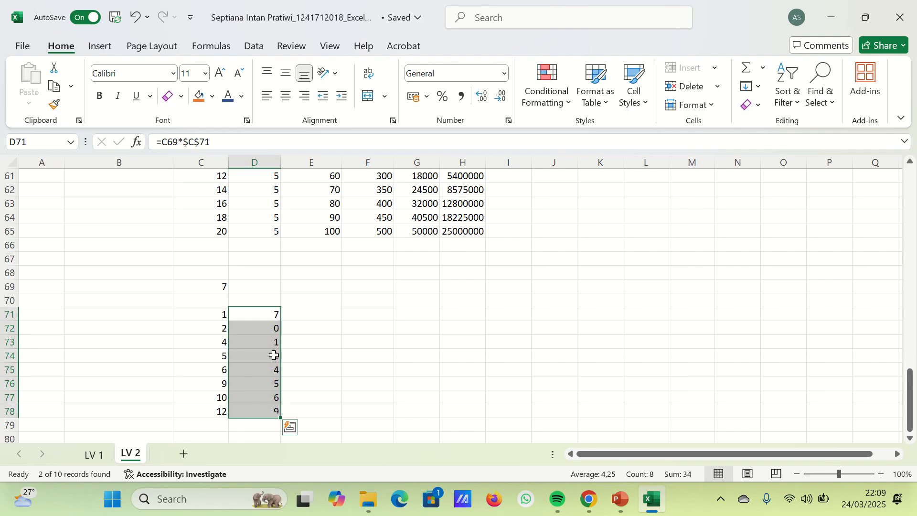
pyautogui.doubleClick(272, 328)
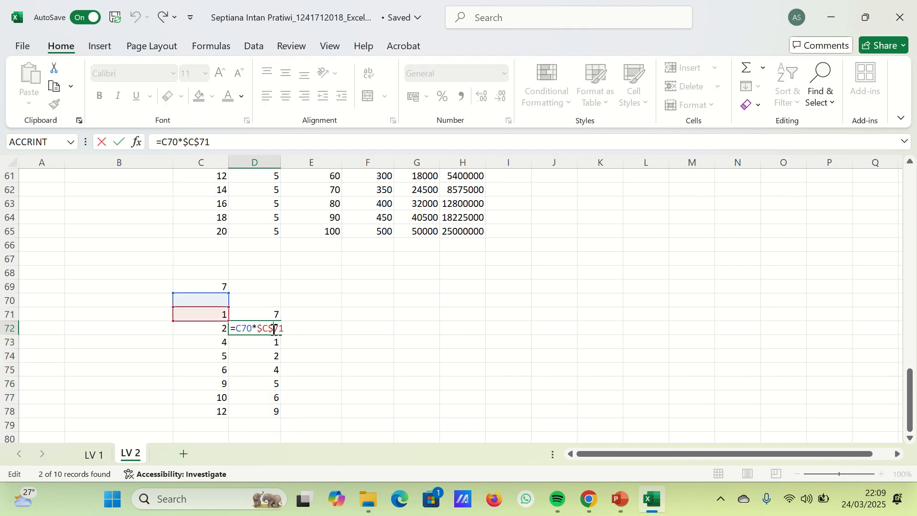
pyautogui.click(291, 353)
# - Replace the formula in D71 with =C71*$C$69, making only the reference to the multiplier in C69 absolute
pyautogui.doubleClick(266, 312)
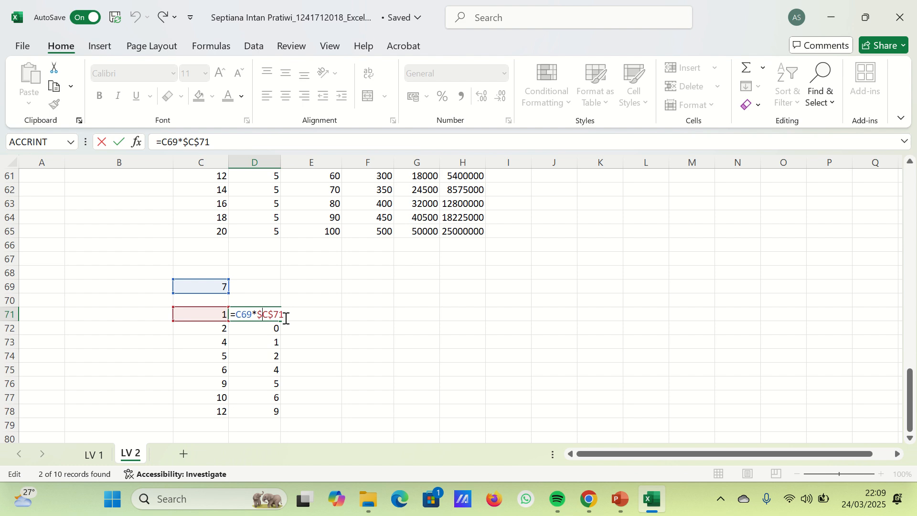
pyautogui.tripleClick(256, 320)
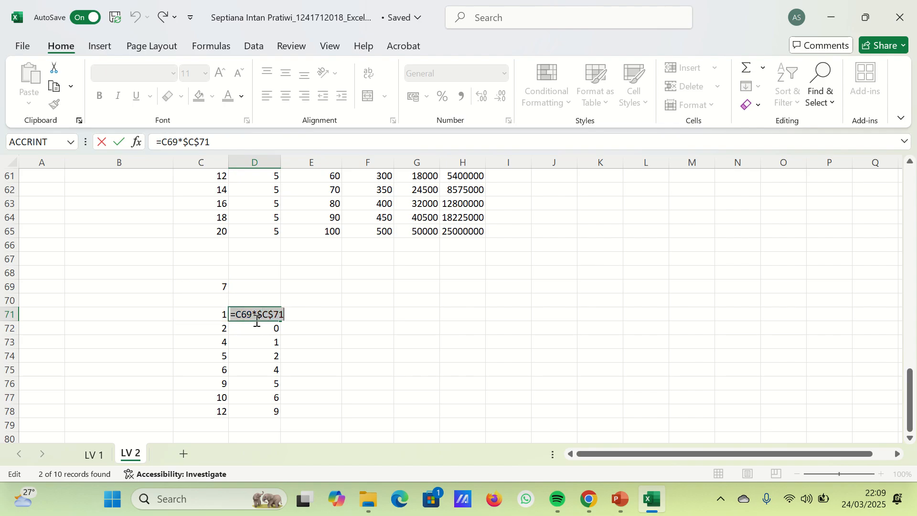
pyautogui.write('=')
pyautogui.click(192, 321)
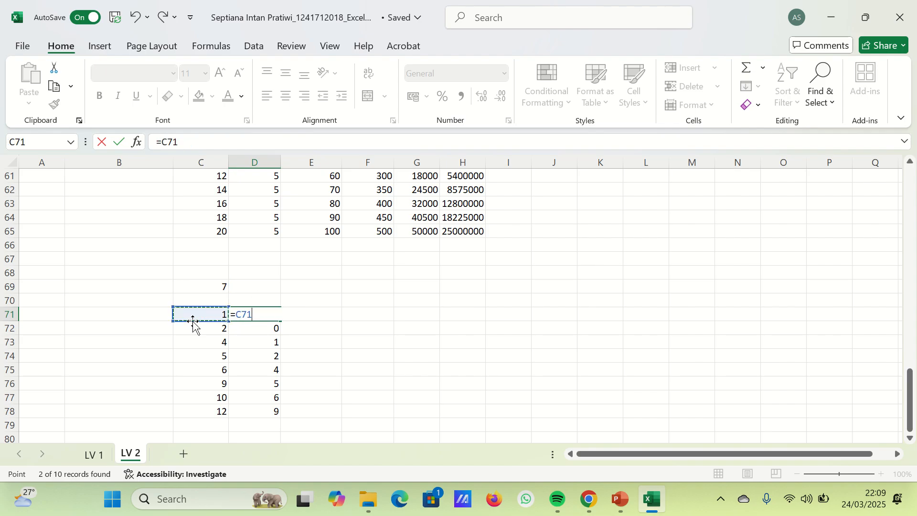
pyautogui.write('*')
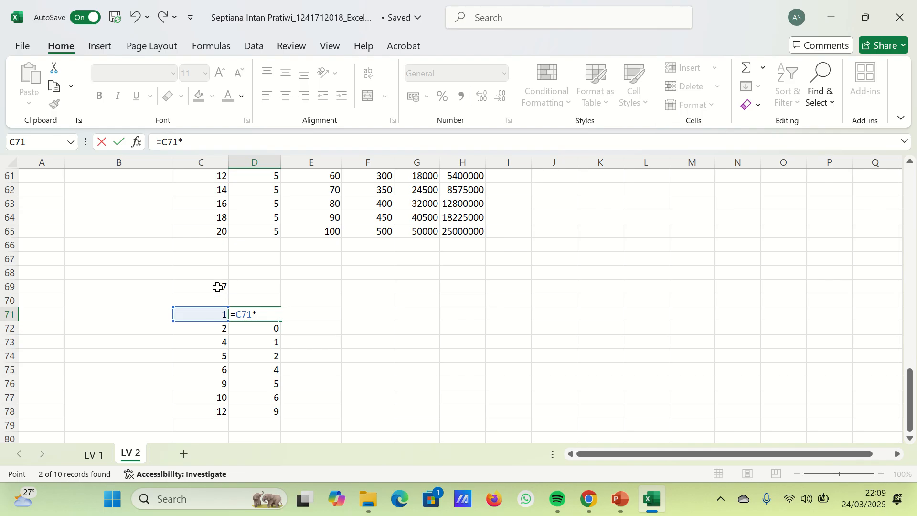
pyautogui.click(217, 286)
pyautogui.press('F4')
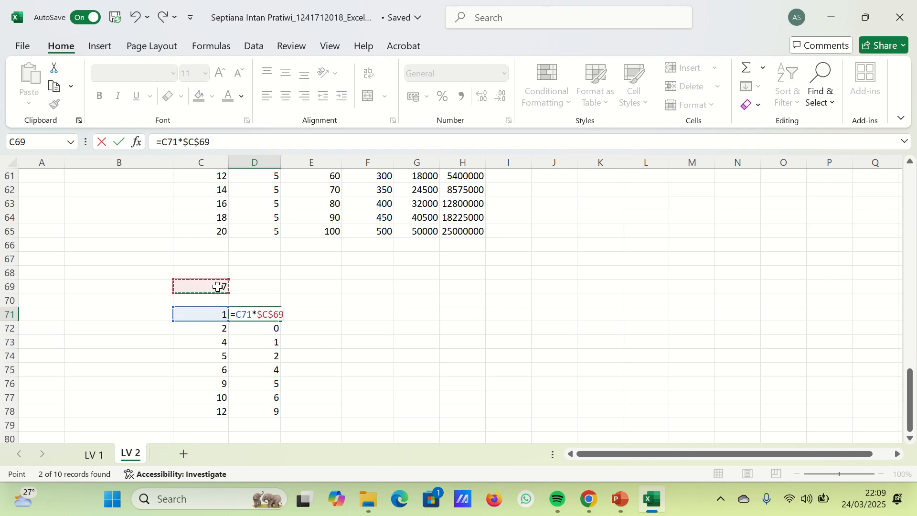
pyautogui.press('Return')
# - Fill the corrected D71 formula down to D78 and check which cells the formula in D76 refers to
pyautogui.moveTo(255, 317); pyautogui.dragTo(266, 410)
pyautogui.hotkey('ctrl', 'd')
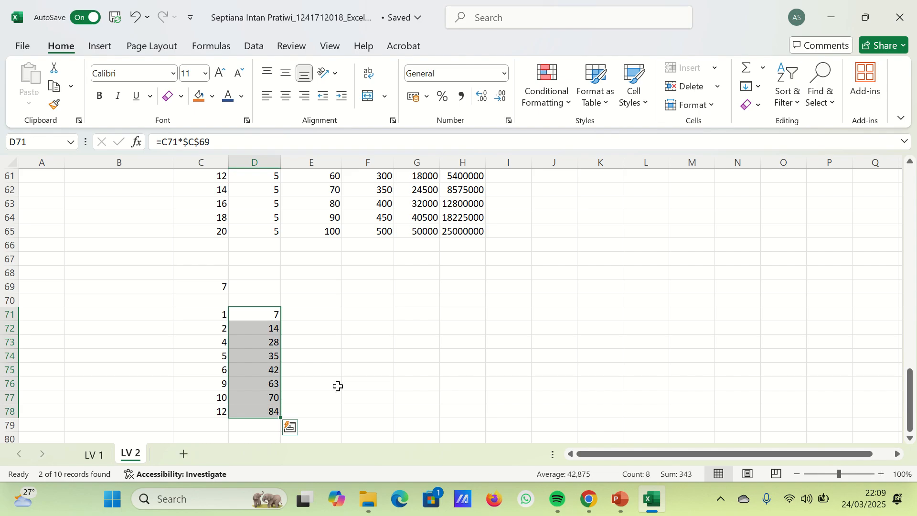
pyautogui.doubleClick(268, 409)
pyautogui.click(270, 382)
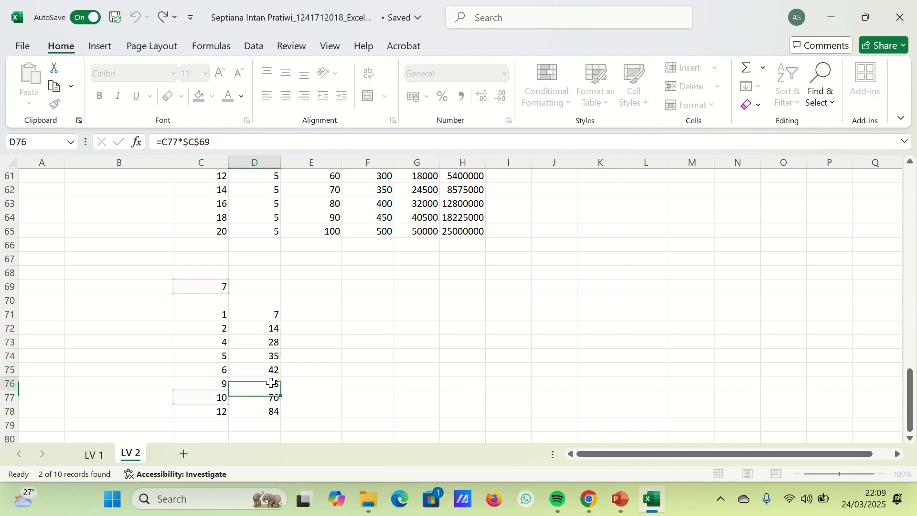
pyautogui.doubleClick(270, 382)
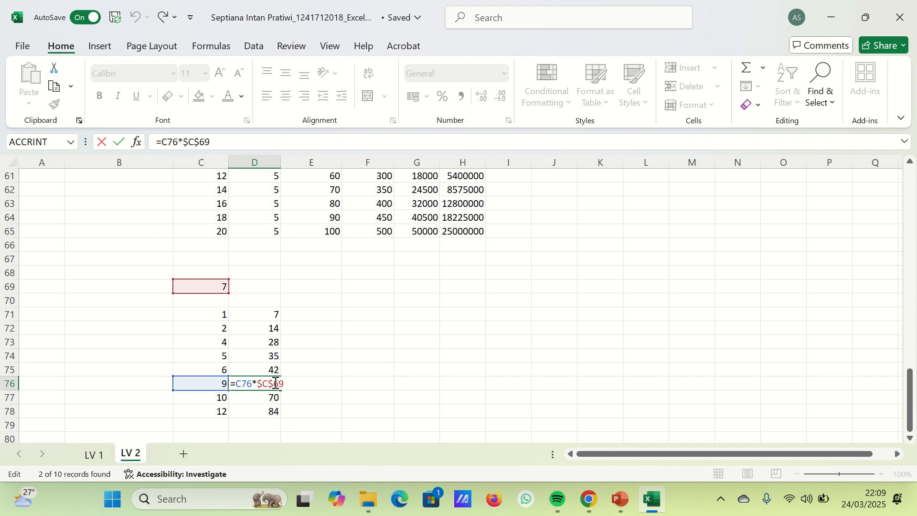
pyautogui.click(344, 384)
pyautogui.scroll(2, 341, 351)
pyautogui.scroll(5, 342, 351)
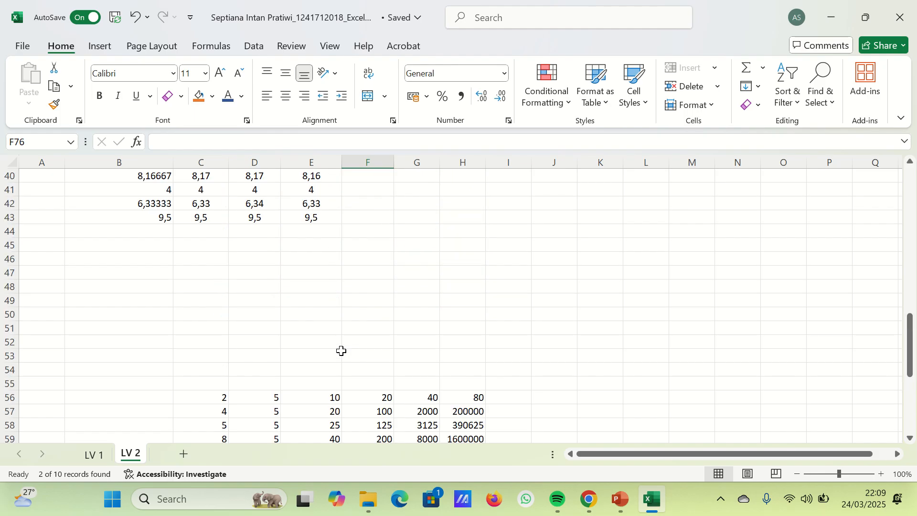
pyautogui.scroll(-10, 340, 350)
pyautogui.scroll(-3, 329, 350)
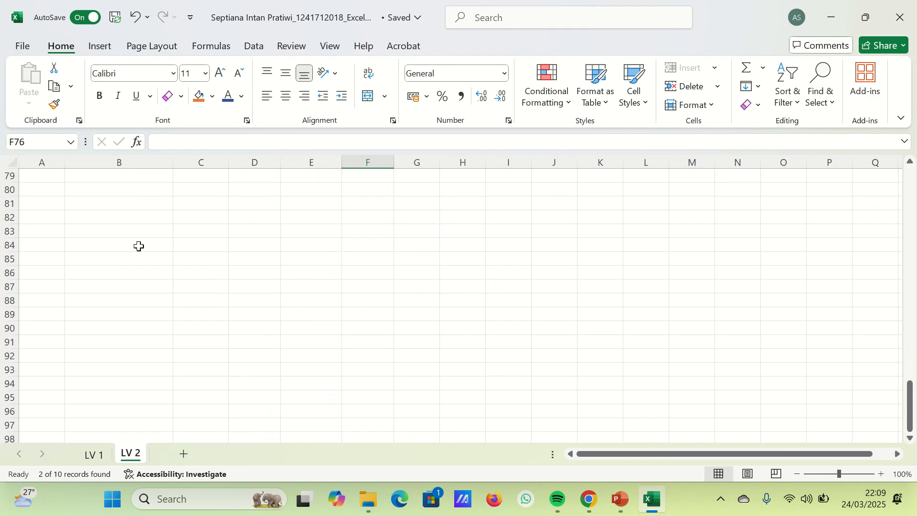
pyautogui.moveTo(395, 32)
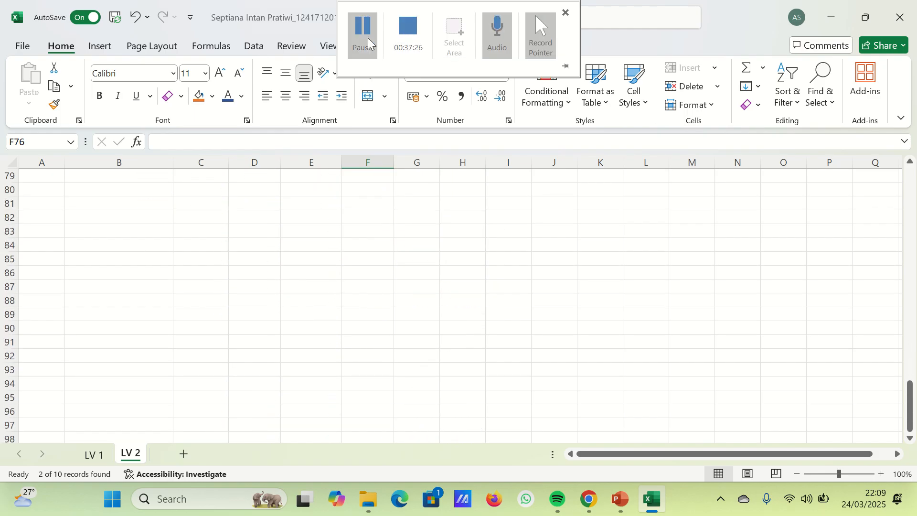